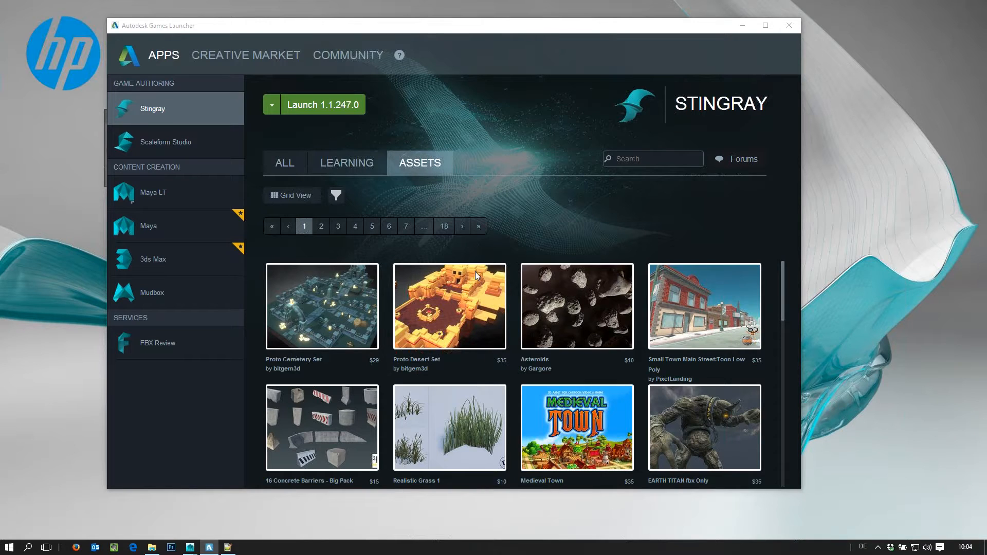
Step: Look through the Stingray learning resources and return to the list of available assets
click(346, 166)
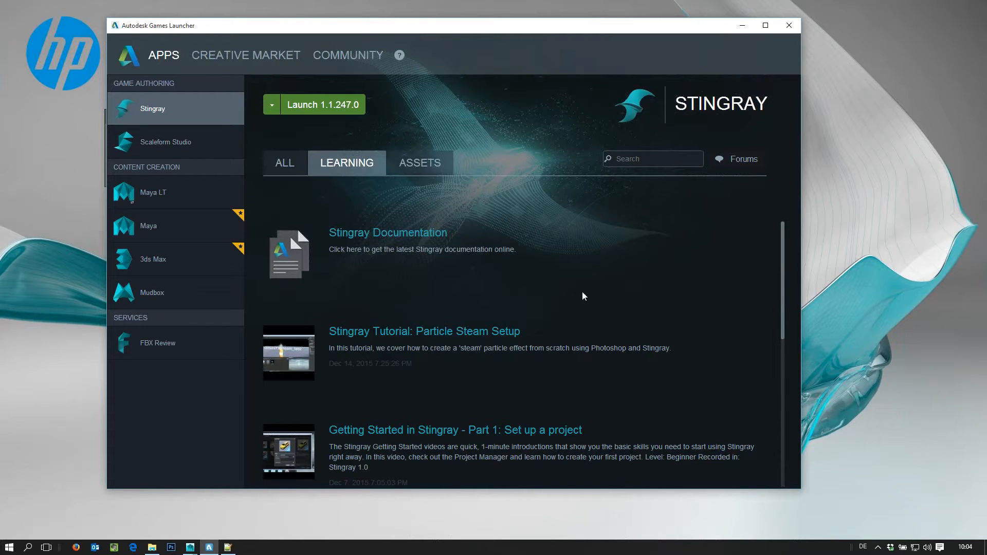
click(418, 164)
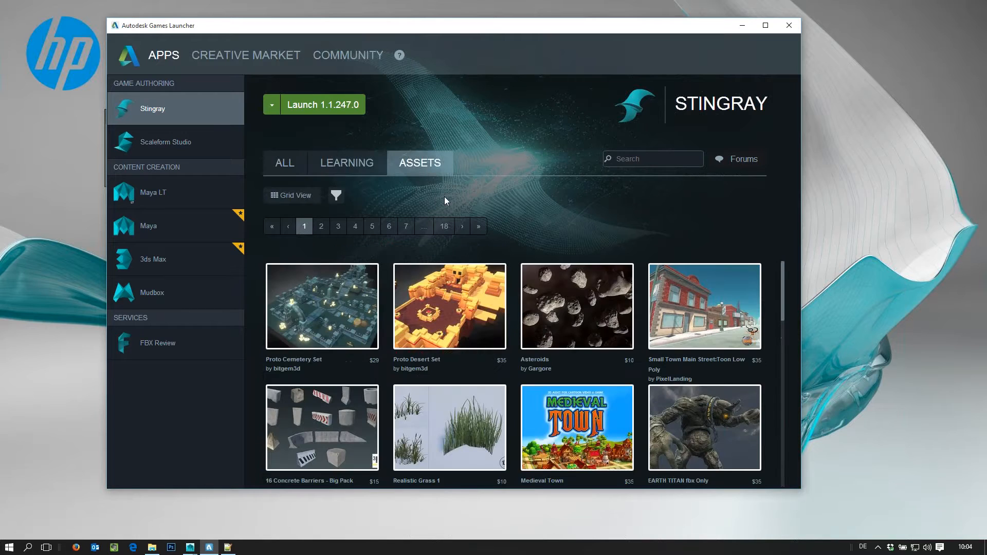
Step: Launch Stingray 1.1.247.0 and open the apartment level of the 01_Beast_Apartment project
click(318, 107)
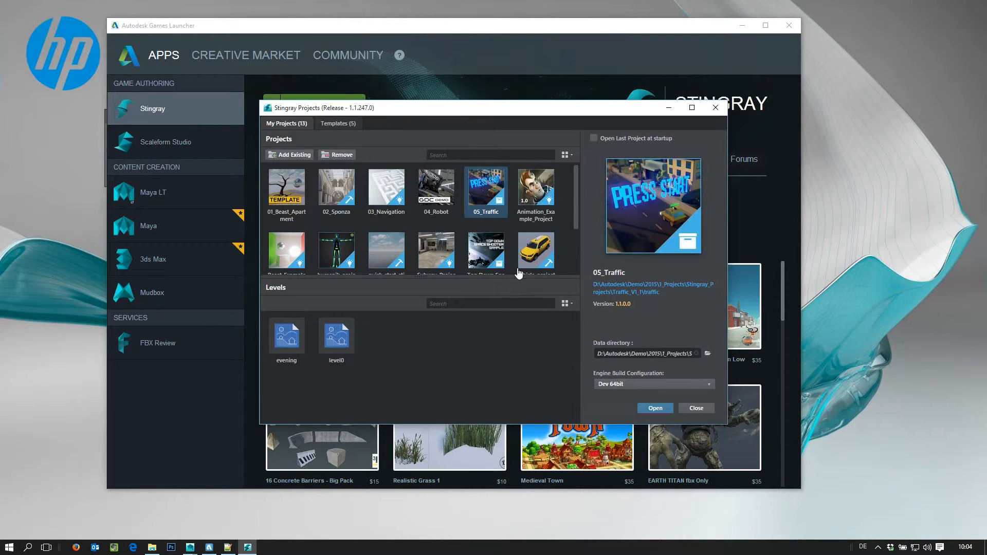
click(742, 26)
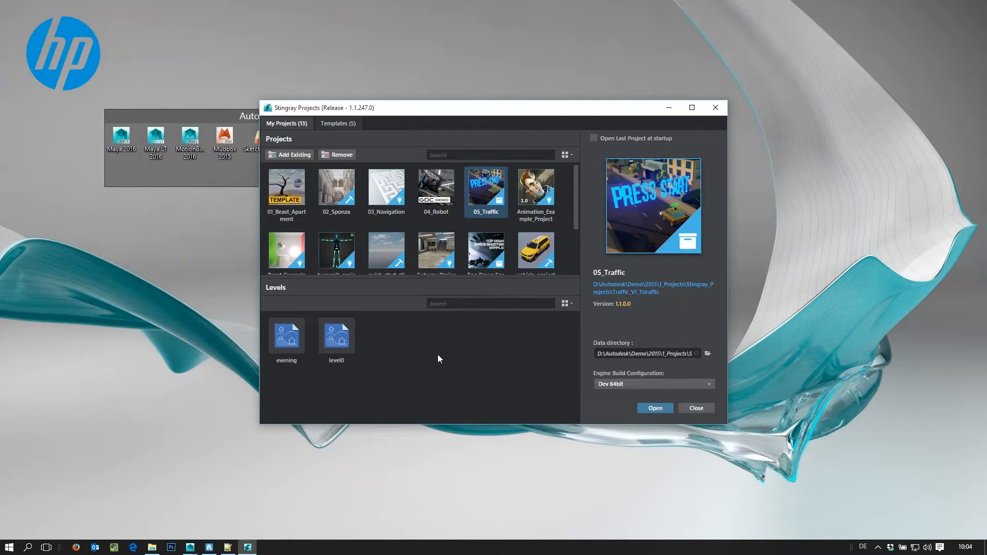
click(288, 190)
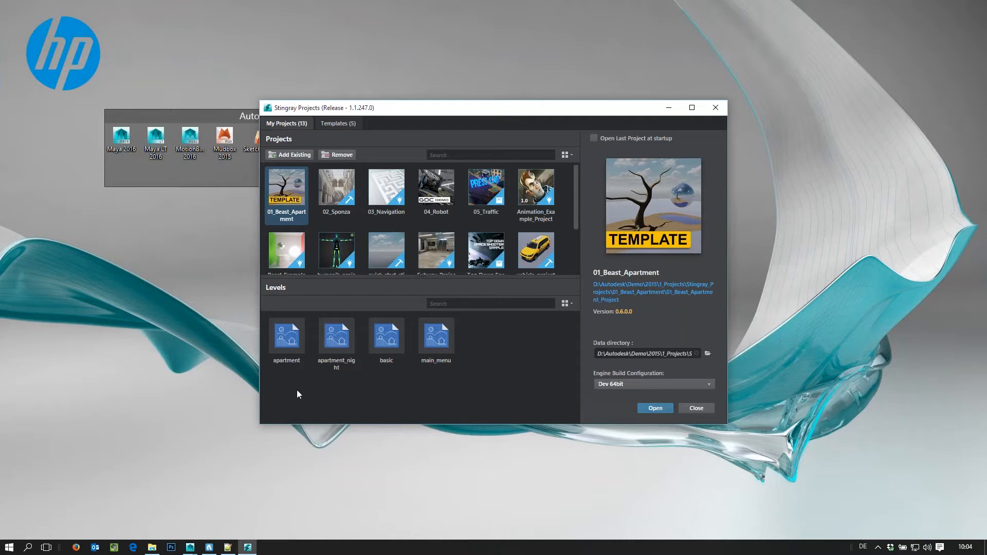
click(287, 330)
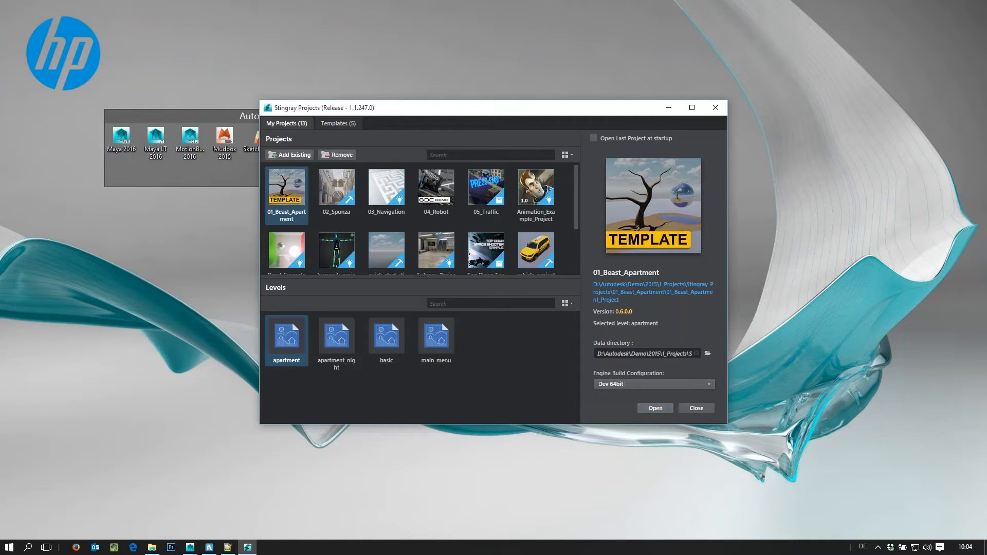
click(655, 408)
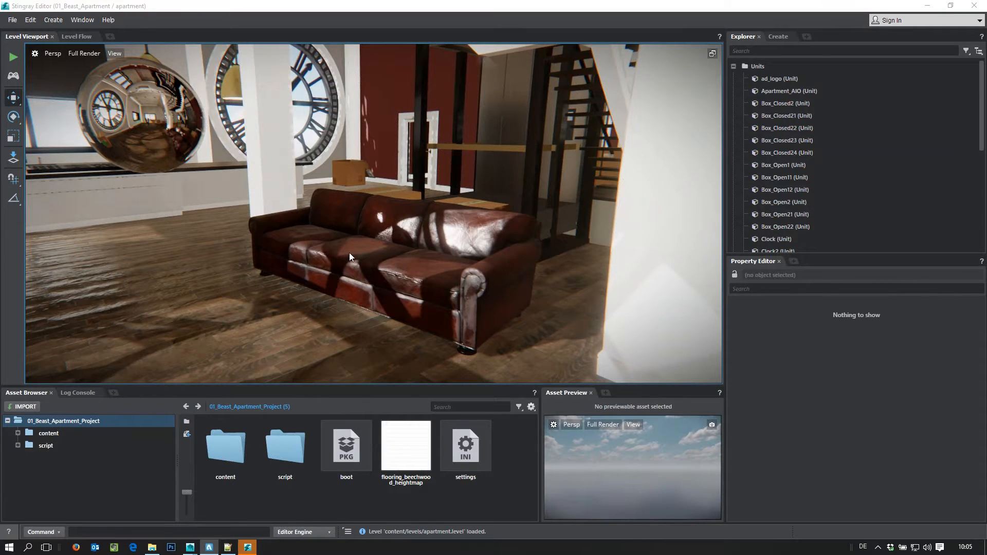
Step: Inspect the leather couch and the surrounding apartment by orbiting and flying the perspective camera
alt+drag(371, 269, 438, 284)
mouse_move(373, 269)
alt+mouse_down()
mouse_move(390, 266)
mouse_move(366, 275)
alt+mouse_up()
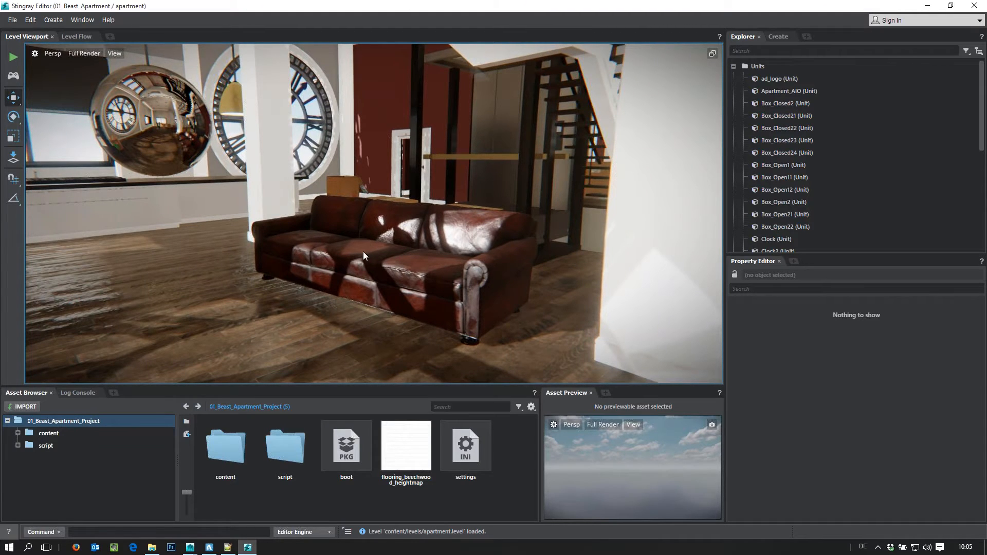
right_drag(357, 250, 411, 278)
key(w)
key(s)
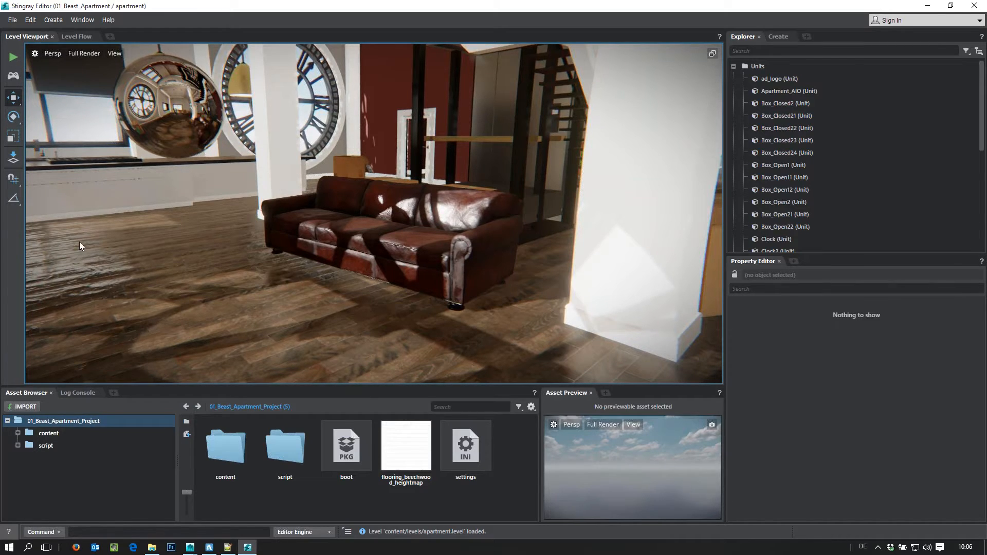
Step: Review the creatable helper objects, the list of level units and the panels that can be added beside them
click(11, 59)
click(780, 37)
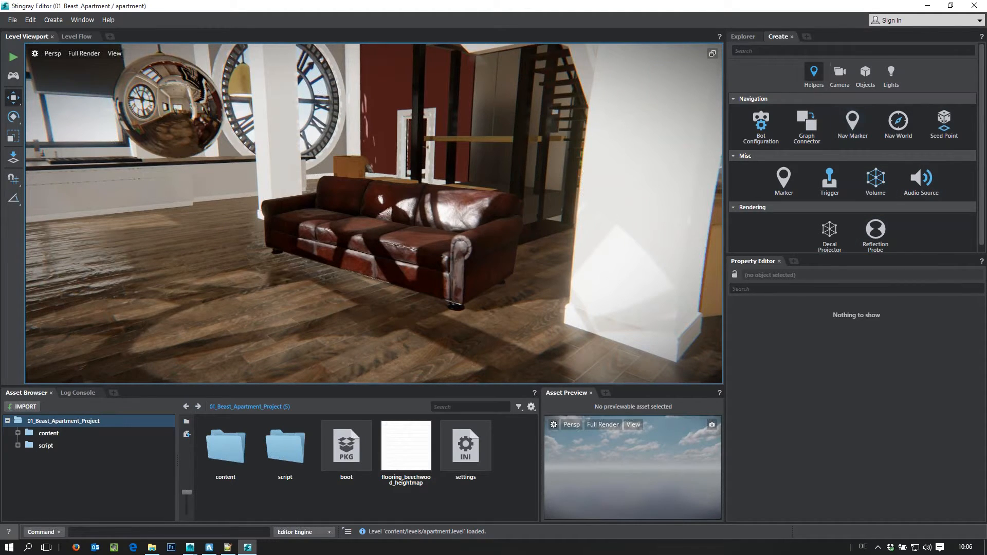
click(743, 37)
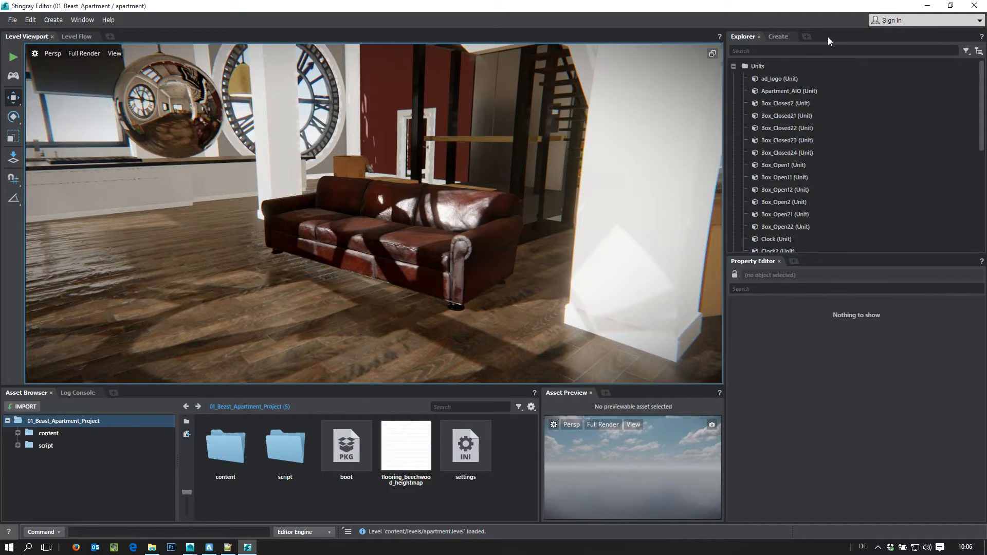
click(807, 36)
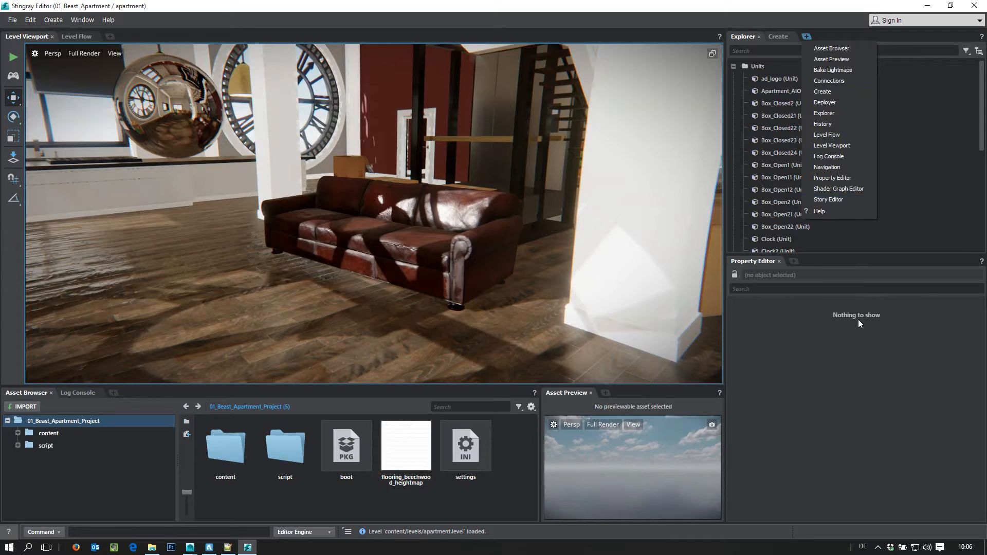
click(836, 399)
click(777, 37)
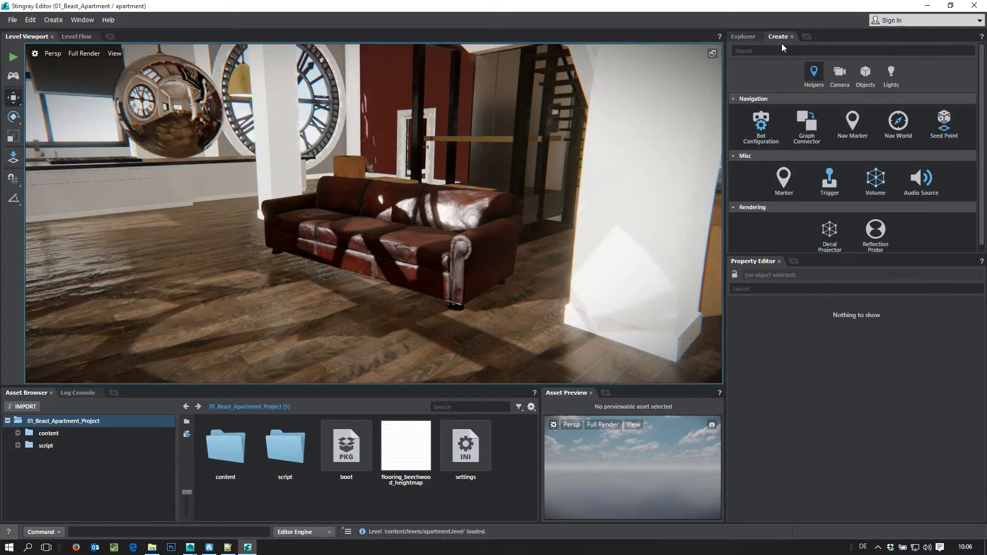
Step: Undock the Create panel, dock it above the Explorer, and return it as a tab beside the Explorer
drag(778, 36, 537, 96)
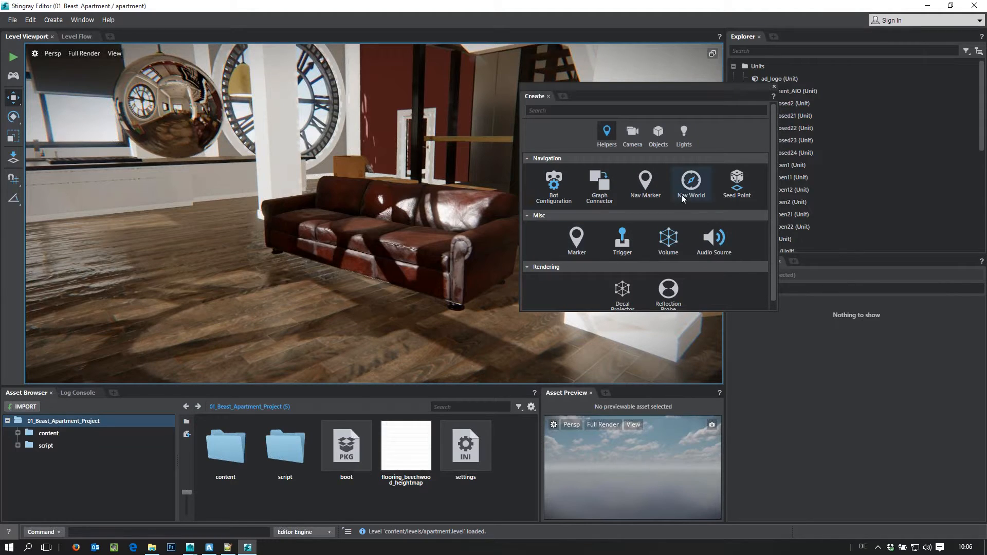
click(549, 96)
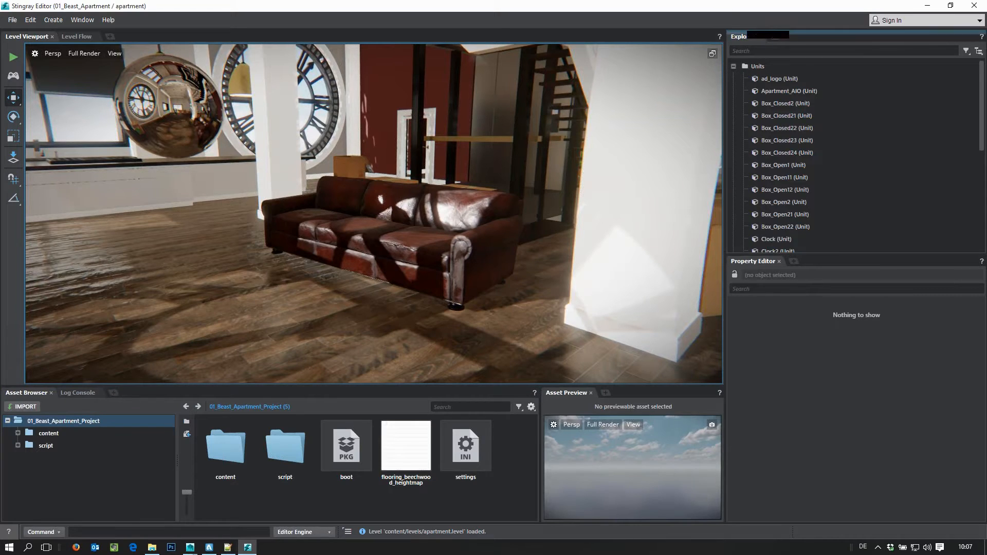
drag(767, 34, 767, 34)
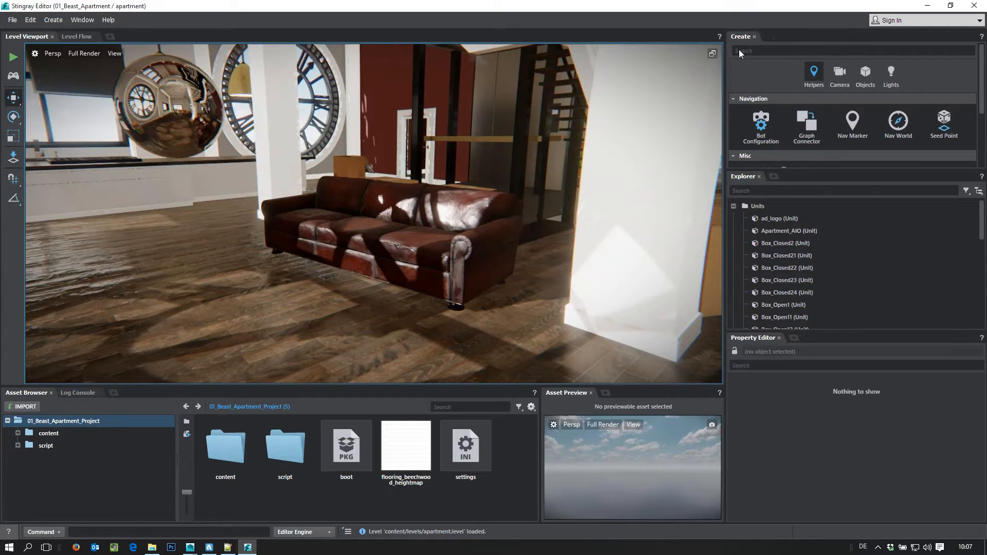
click(754, 37)
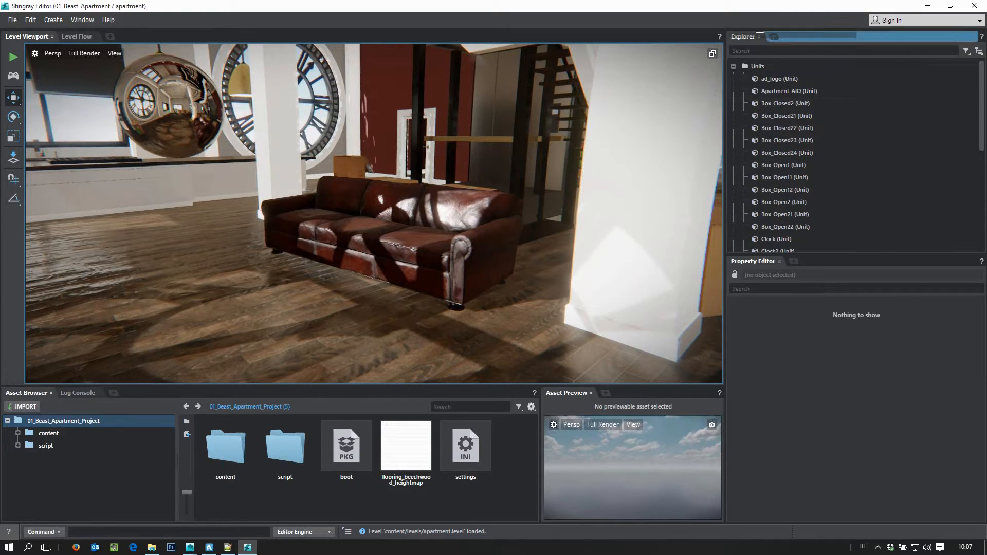
click(745, 36)
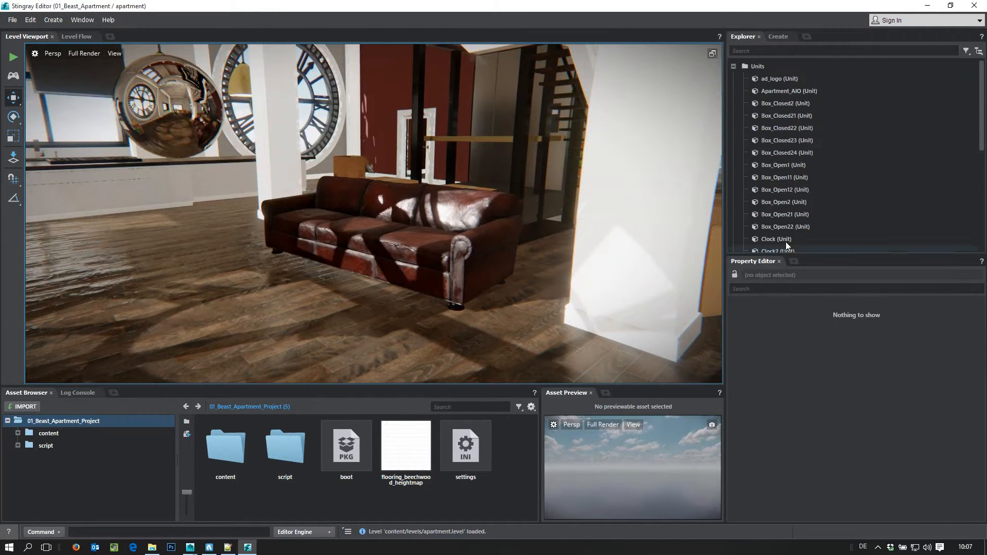
Step: Select the Box_Closed23 unit in the level and check the engine log before returning to the project assets
click(784, 140)
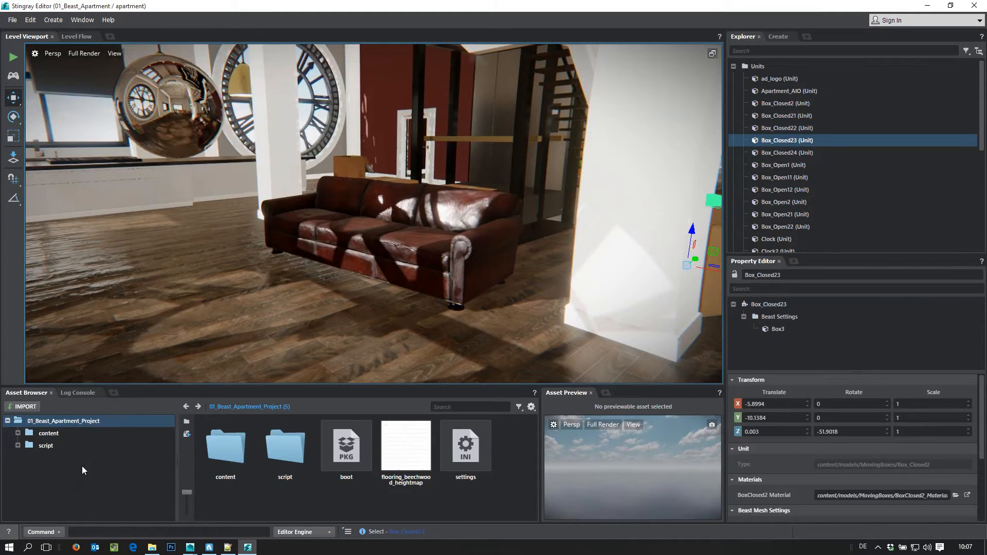
click(77, 392)
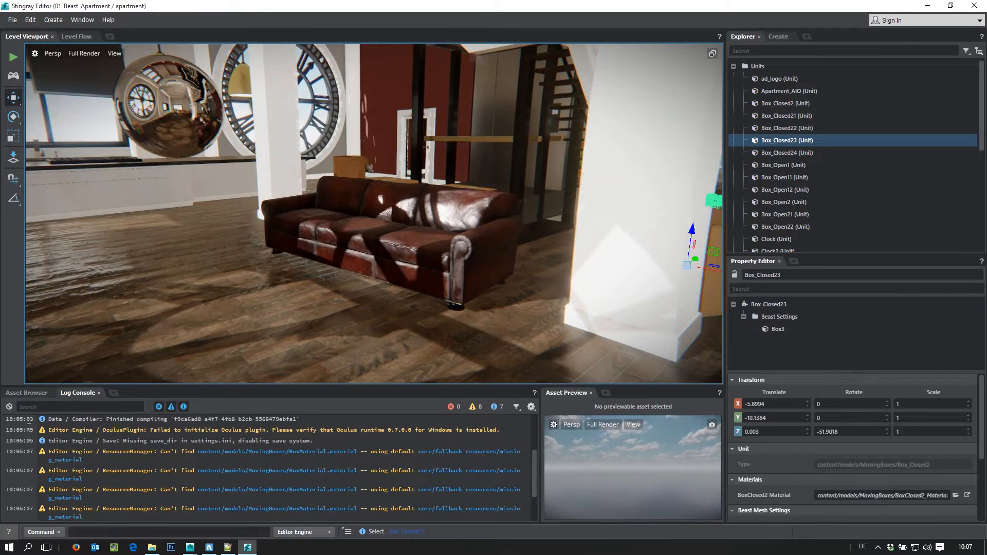
click(26, 392)
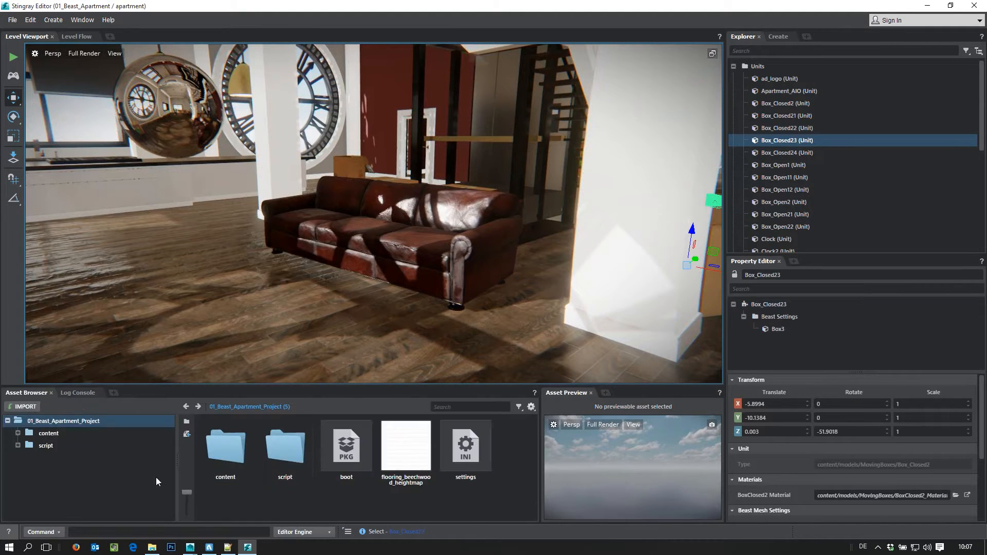
Step: Browse the project assets to the levels folder inside content
click(50, 435)
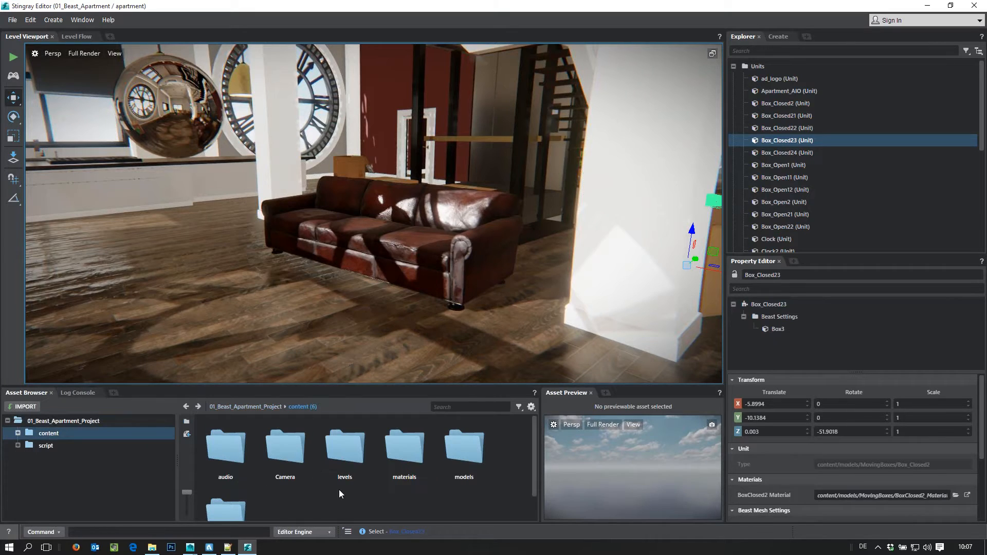
double_click(347, 455)
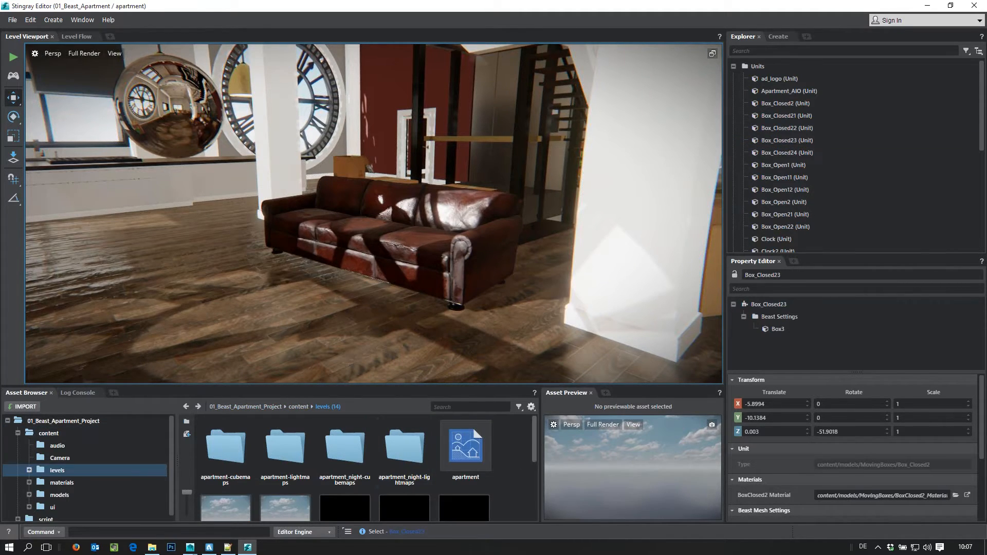
mouse_move(534, 442)
mouse_down()
mouse_move(544, 495)
mouse_move(541, 448)
mouse_up()
drag(622, 462, 640, 472)
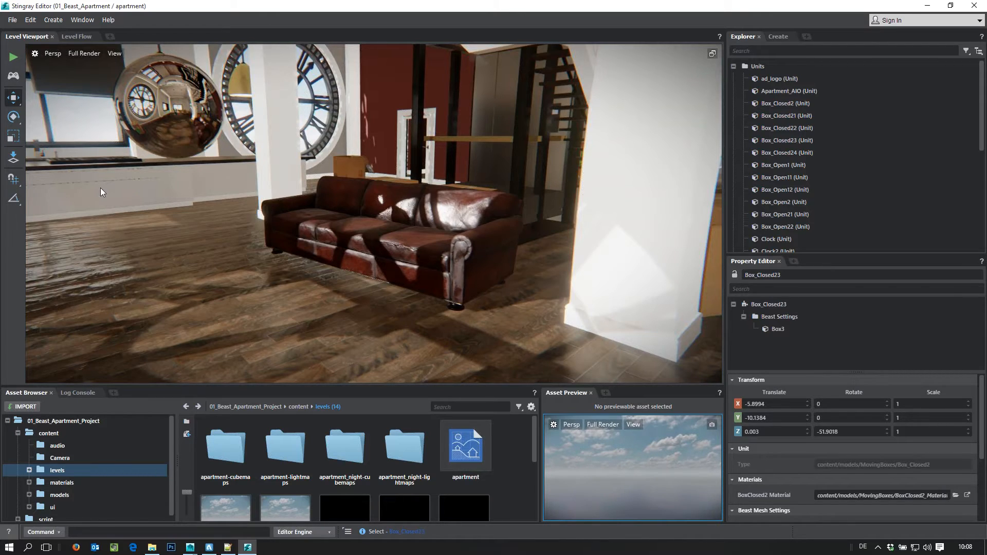
Step: Examine the object types that can be created, the available editor windows and the lighting bake commands
click(51, 21)
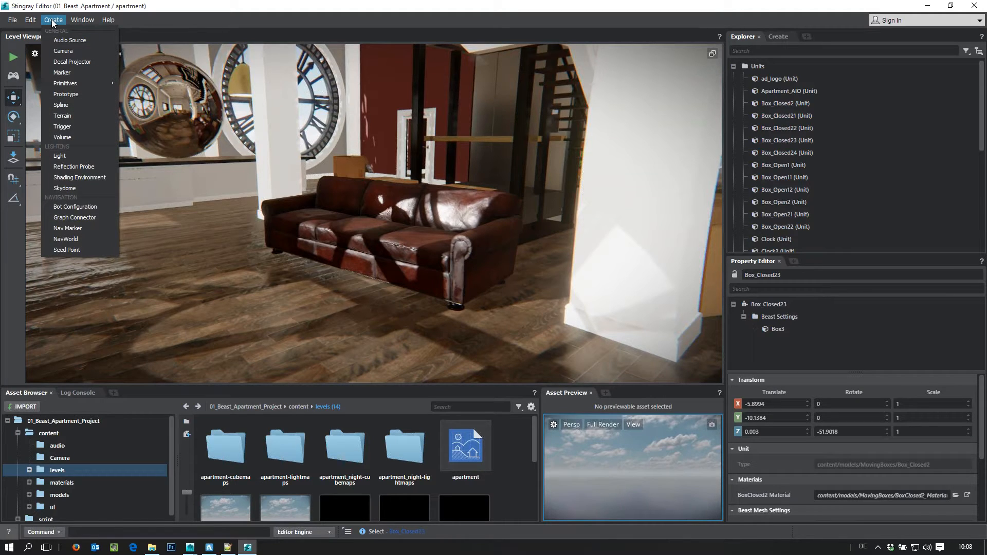
mouse_move(75, 21)
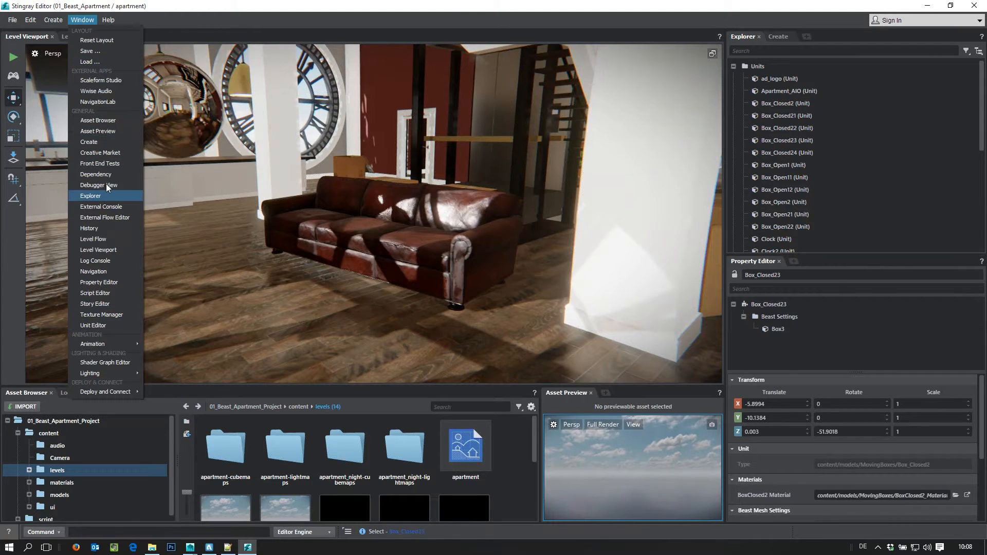
click(809, 36)
click(809, 36)
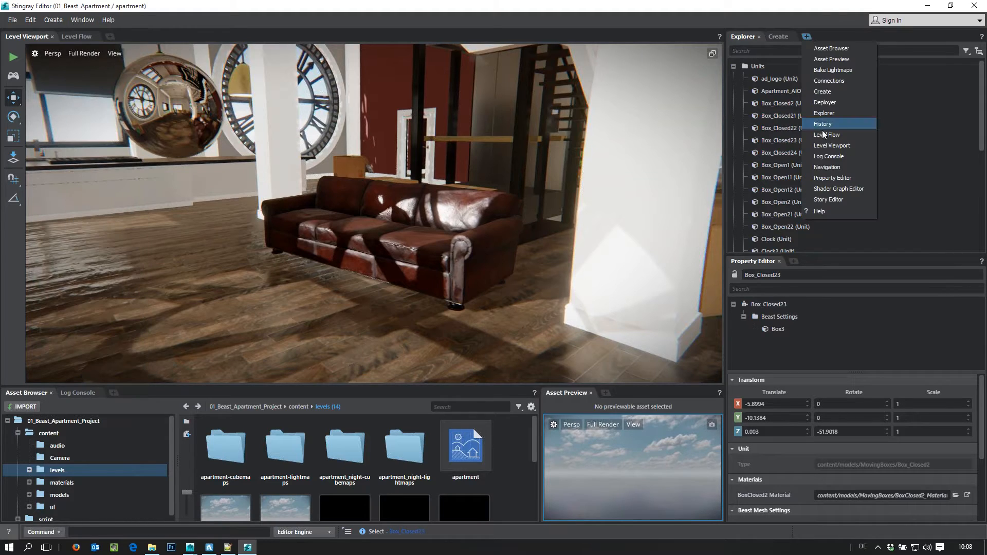
click(398, 34)
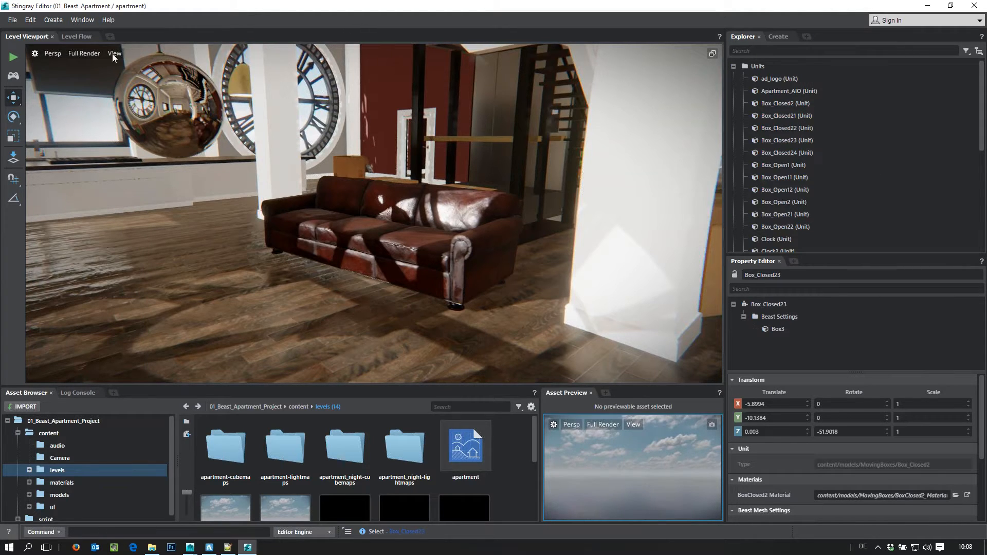
click(80, 21)
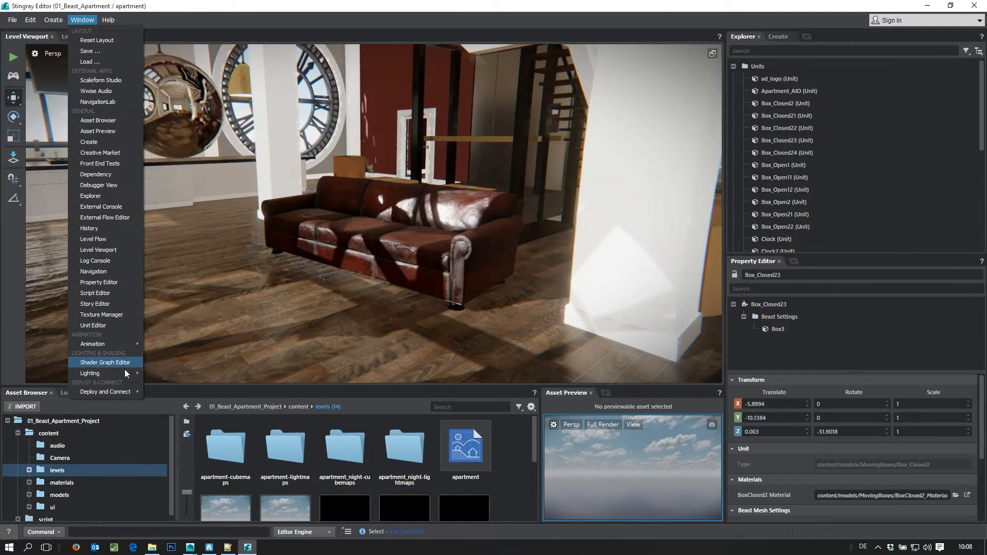
mouse_move(120, 374)
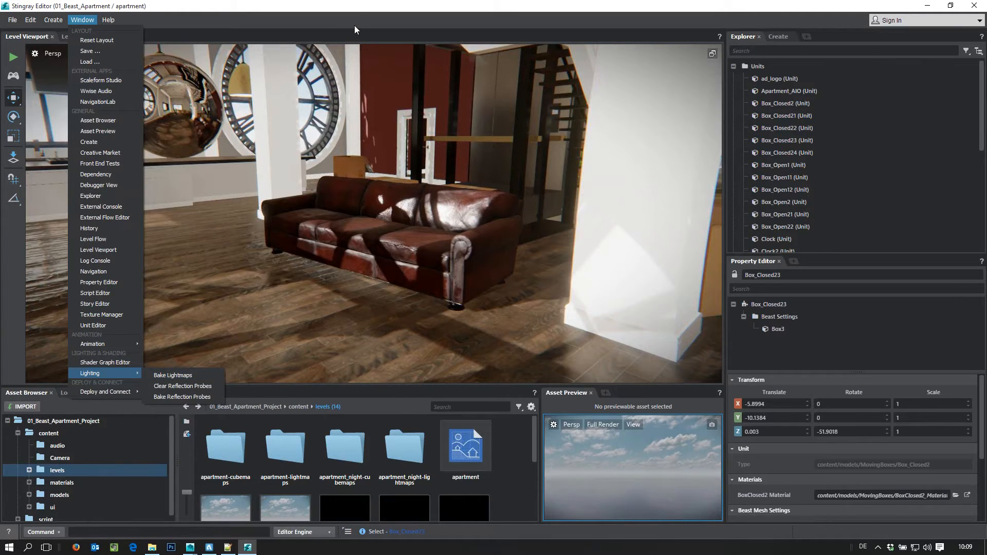
click(785, 4)
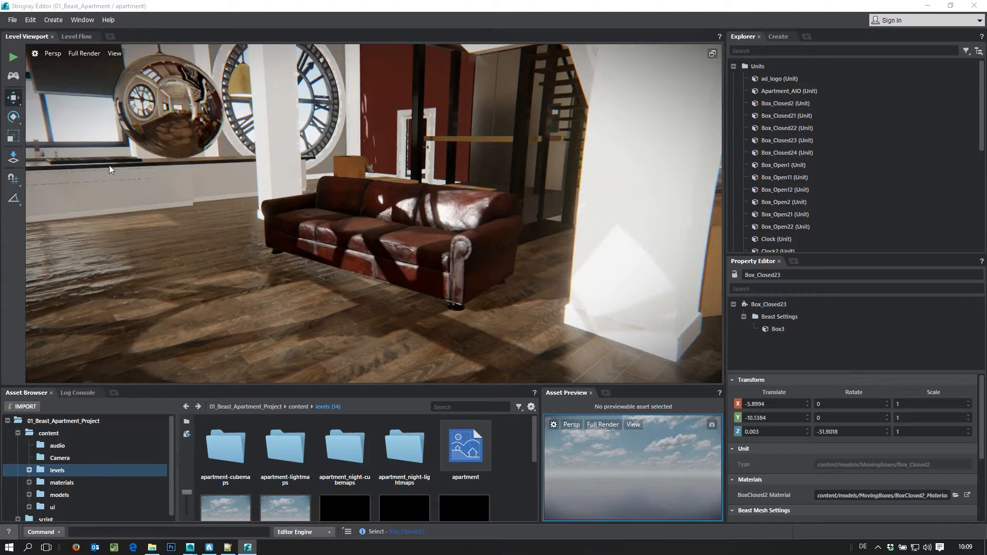
Step: Select the leather couch in the viewport, frame it, and orbit and zoom out to show it in the room
mouse_move(324, 315)
alt+mouse_down()
mouse_move(359, 312)
mouse_move(334, 311)
alt+mouse_up()
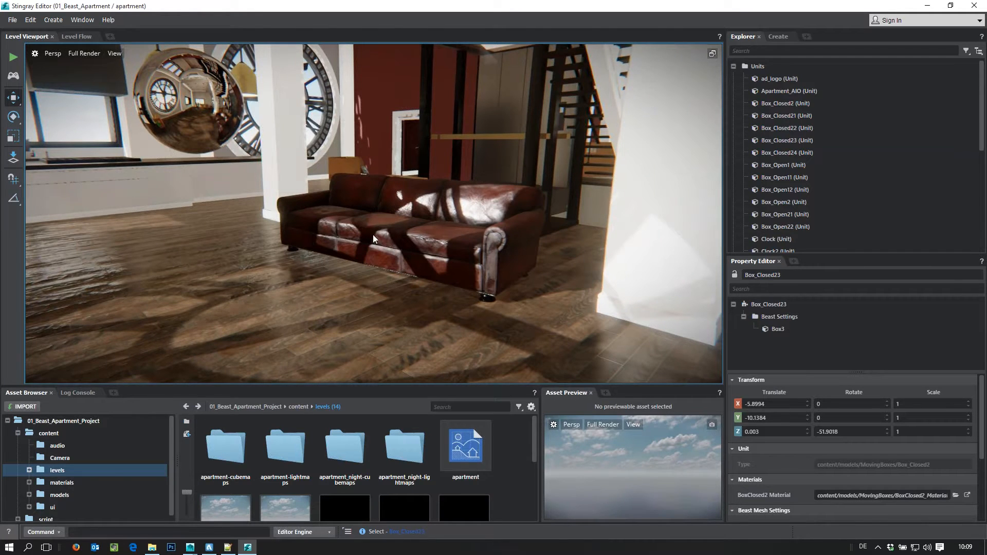
mouse_move(372, 235)
alt+mouse_down()
mouse_move(384, 268)
mouse_move(385, 248)
alt+mouse_up()
click(387, 247)
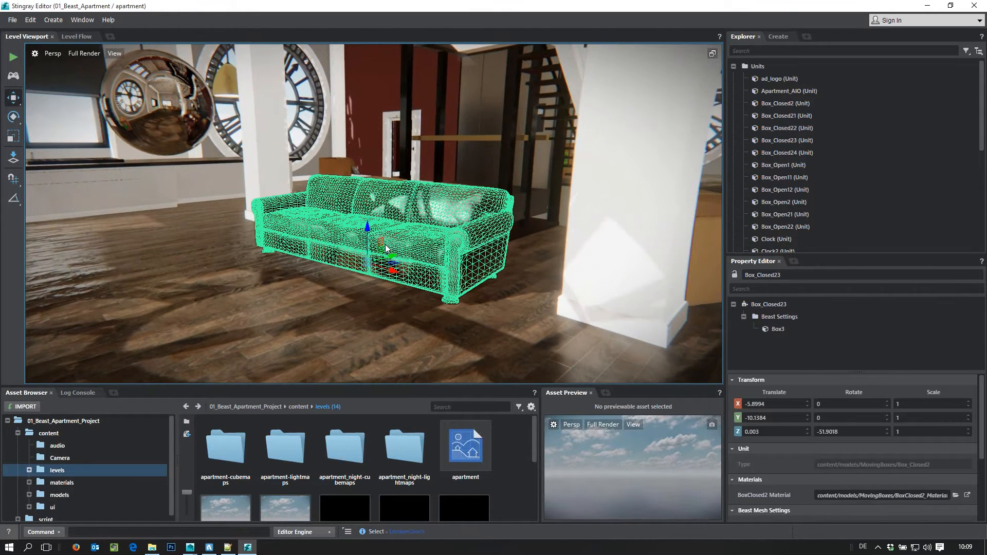
key(f)
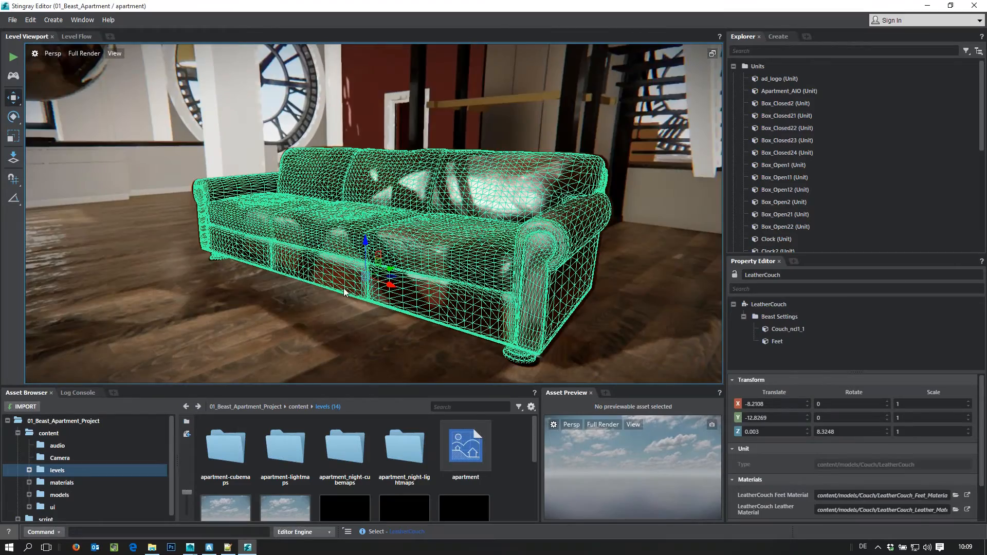
alt+drag(343, 288, 326, 286)
alt+right_drag(326, 286, 280, 306)
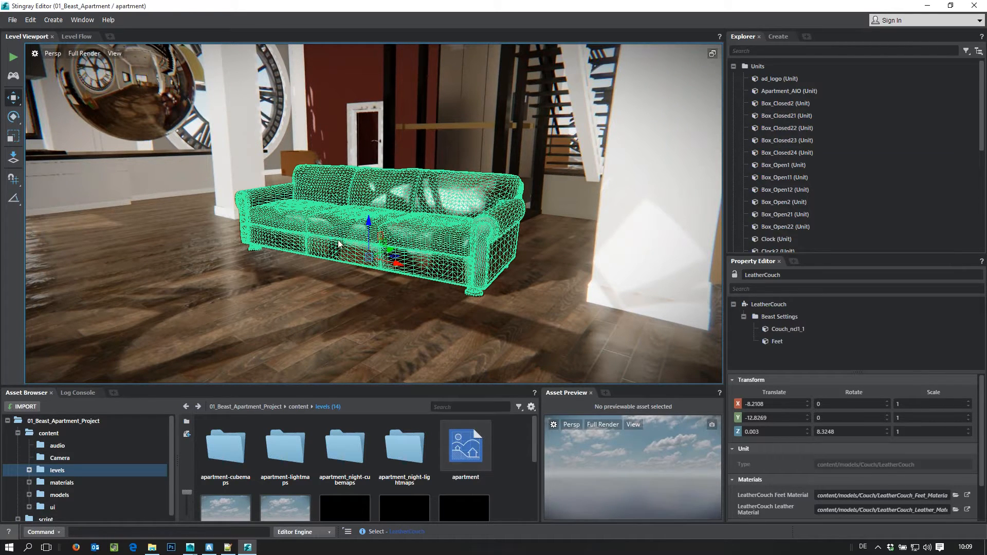
Step: Select the leather couch, extend the selection with a second object in the background, and clear the selection
key(Escape)
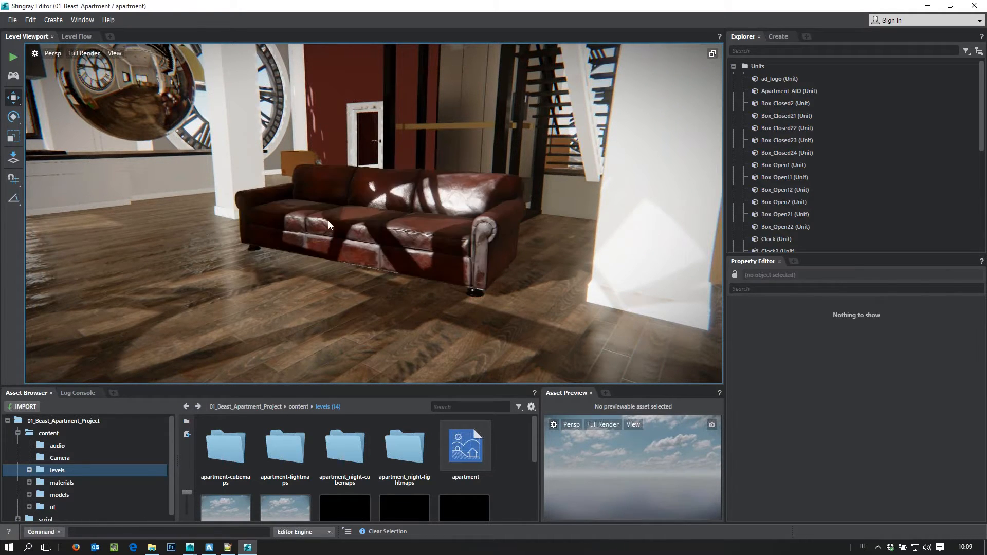
click(328, 221)
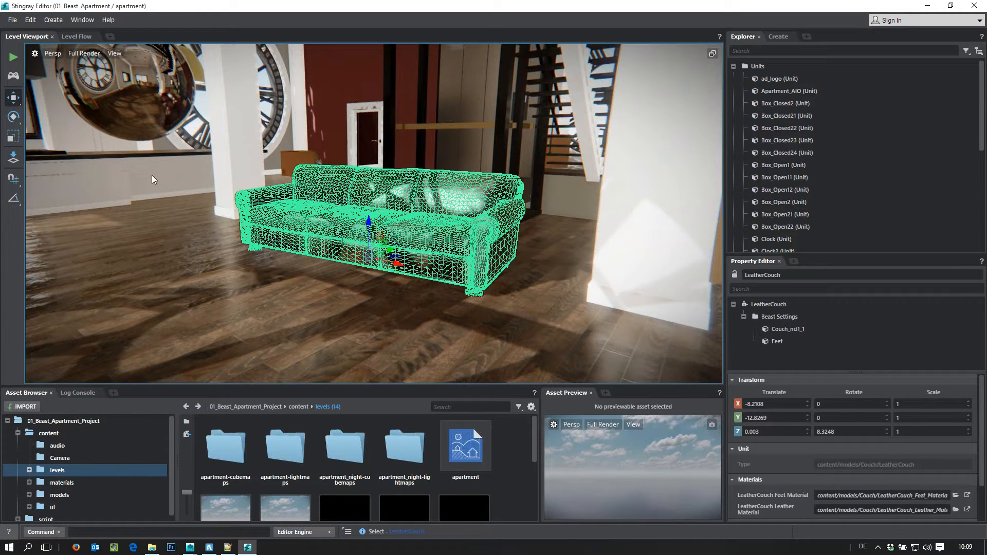
shift+click(127, 171)
click(330, 223)
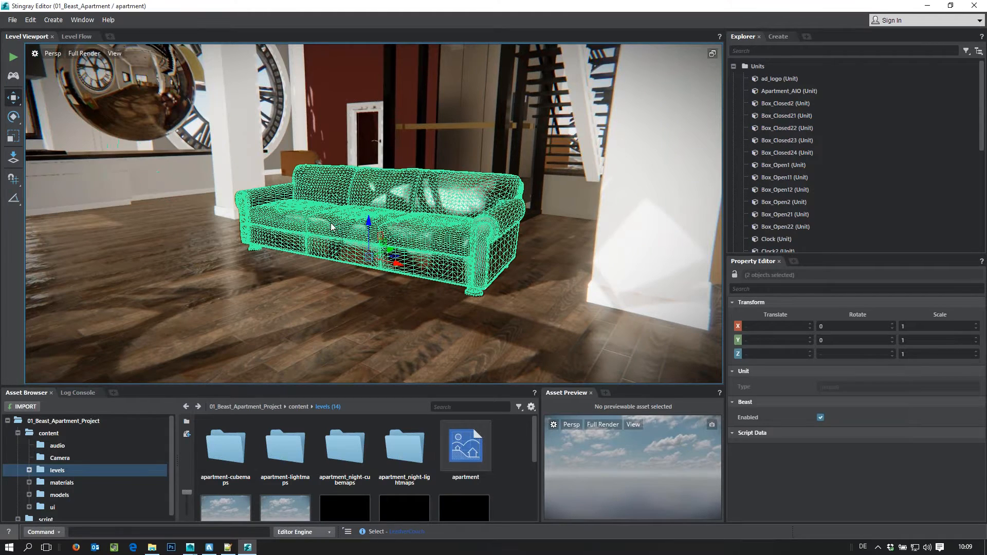
click(348, 278)
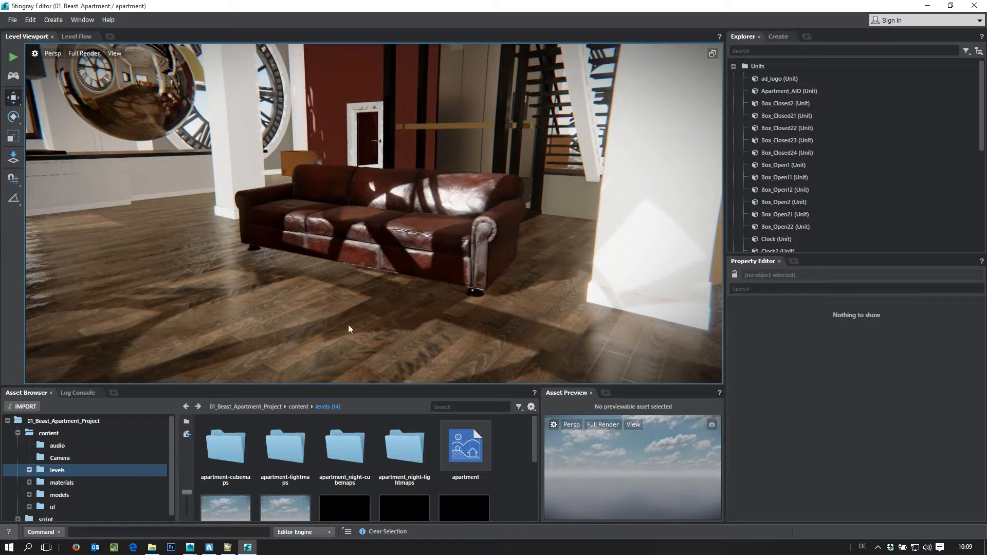
Step: Move the reflection probe sphere along its Y axis to -14.2416 and undo the move
alt+right_drag(430, 315, 395, 273)
alt+drag(395, 273, 428, 296)
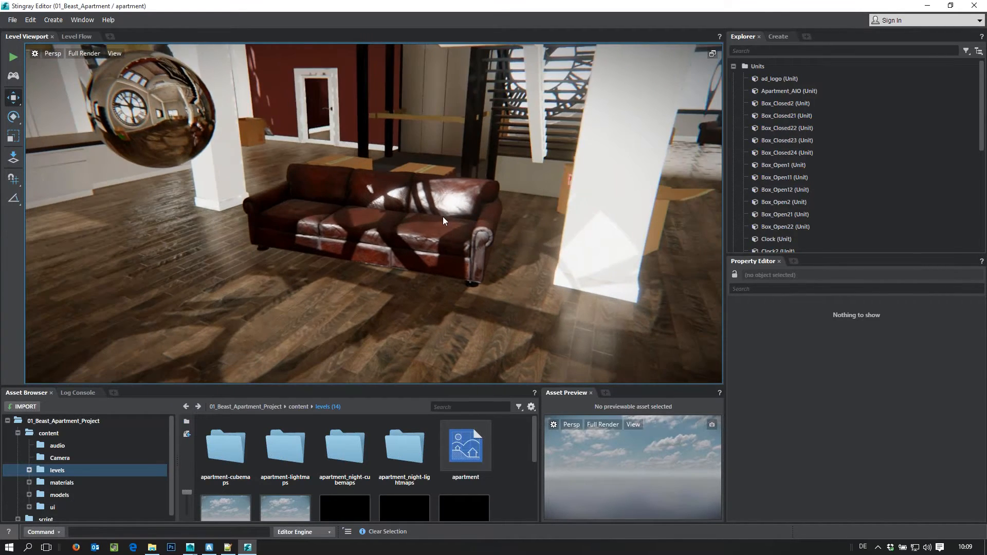
alt+right_drag(330, 279, 448, 294)
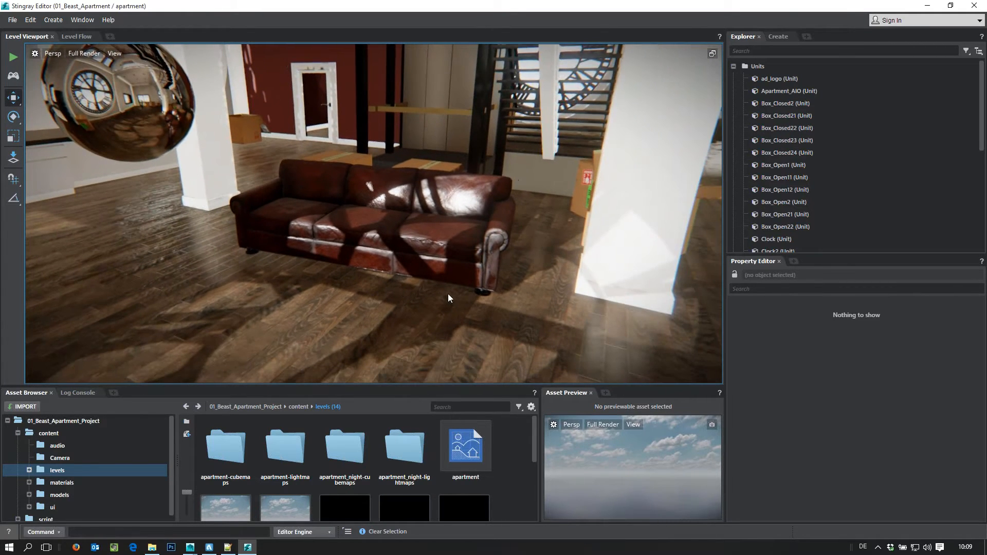
alt+drag(449, 294, 327, 231)
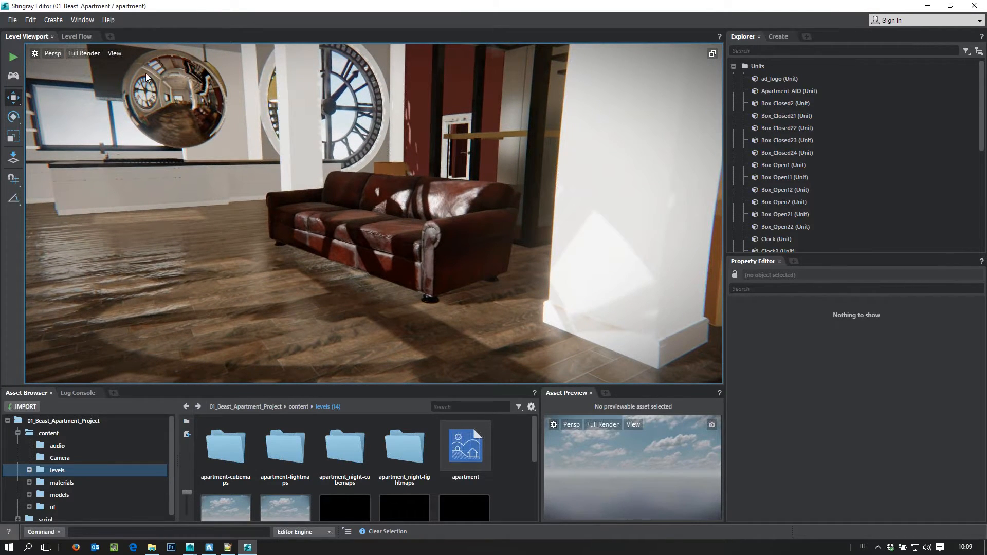
click(172, 124)
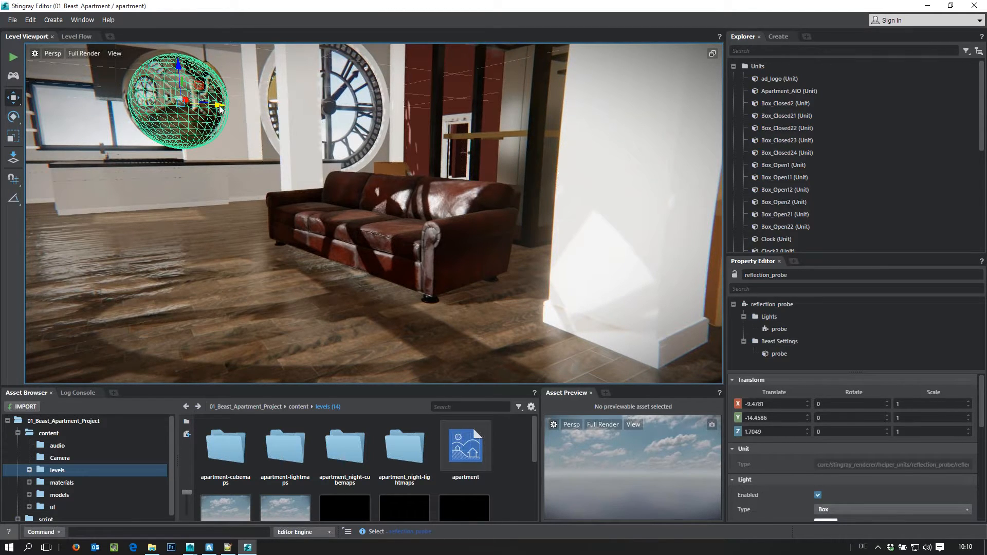
drag(219, 106, 241, 156)
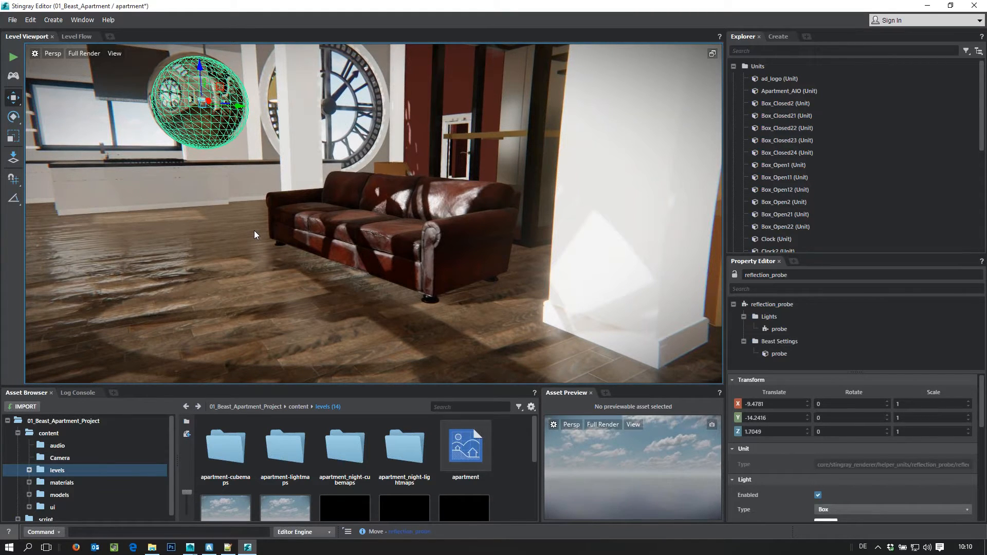
drag(254, 230, 239, 235)
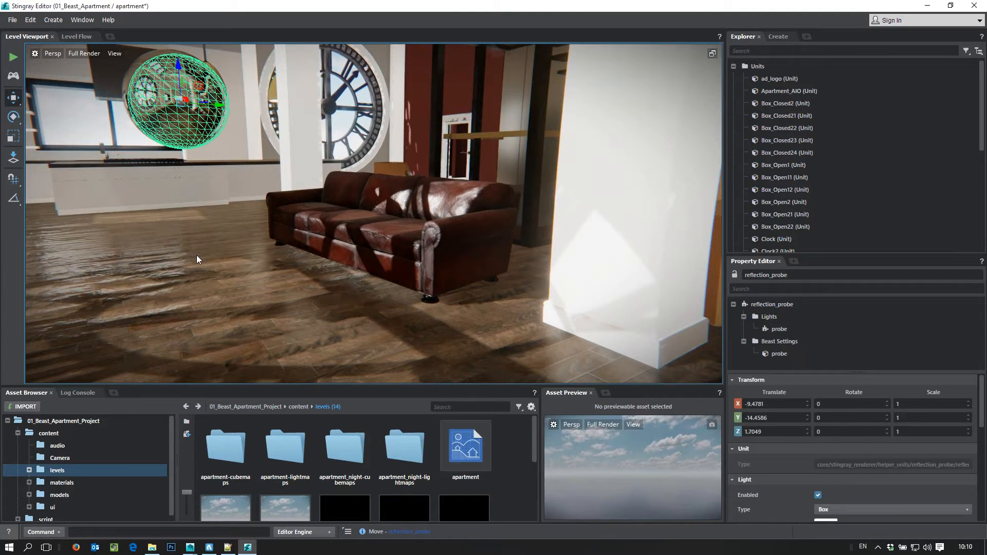
Step: Create a shading environment in the apartment level
alt+drag(281, 274, 316, 279)
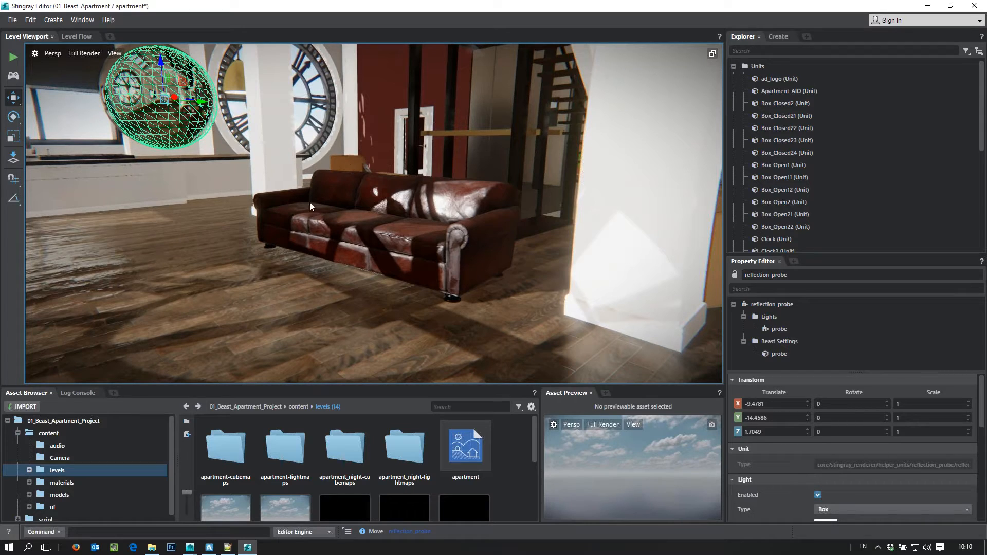
click(54, 20)
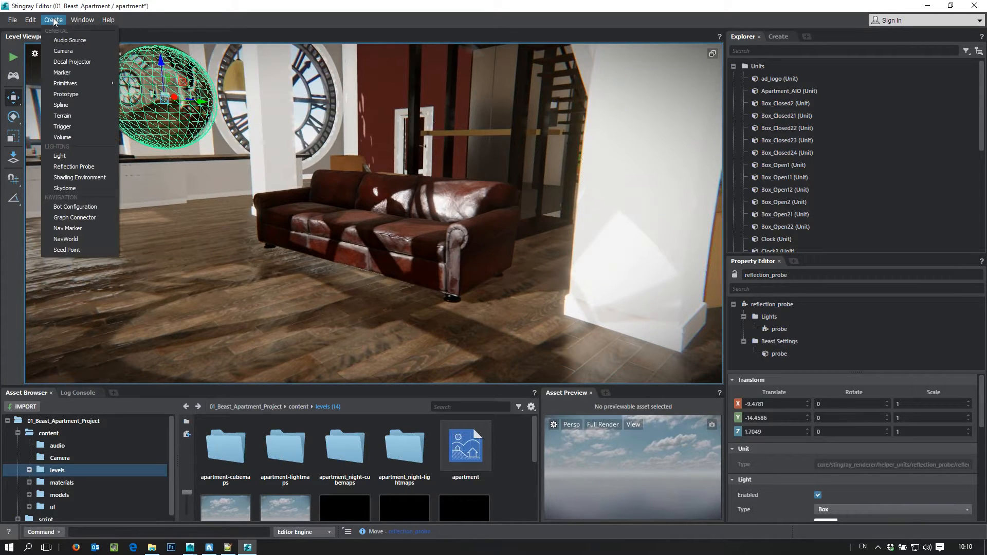
click(72, 177)
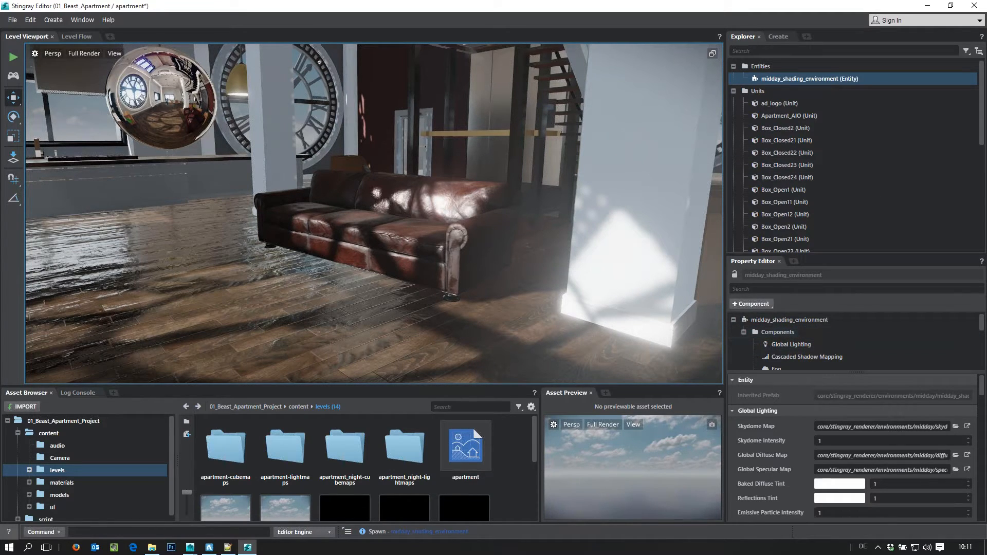
Step: Enlarge the Property Editor and its component list, and show the shading environment's Global Lighting settings
drag(810, 255, 816, 146)
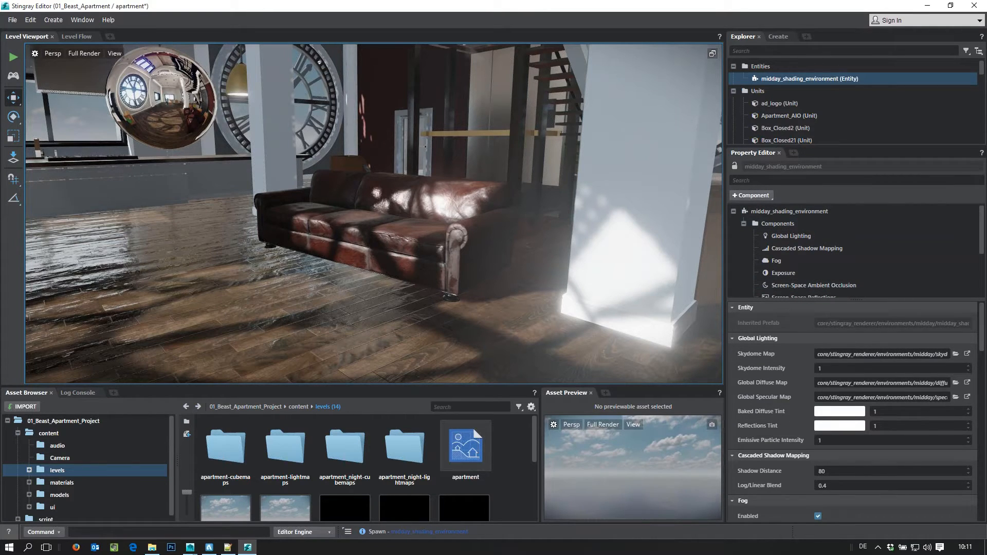
mouse_move(800, 300)
mouse_down()
mouse_move(800, 367)
mouse_move(800, 307)
mouse_up()
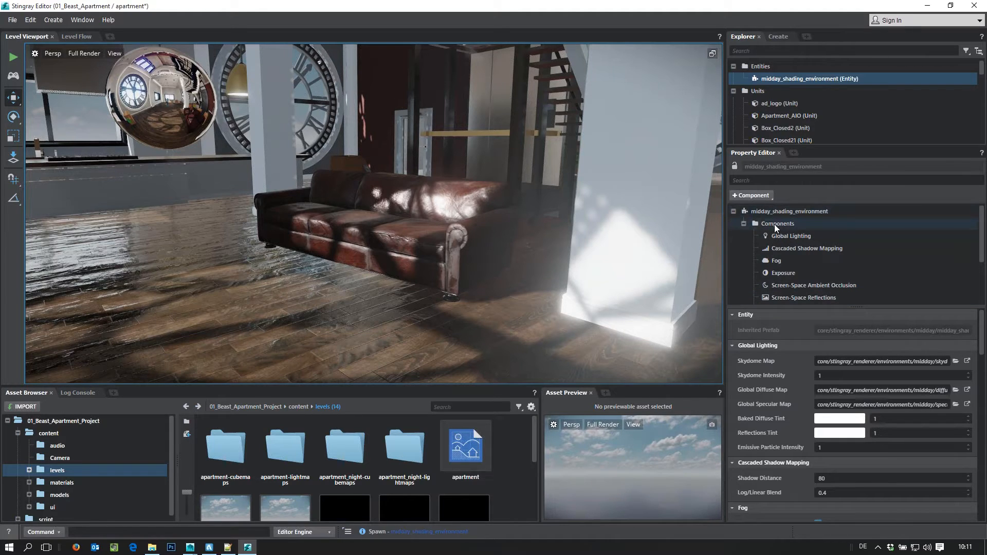
mouse_move(982, 359)
mouse_down()
mouse_move(971, 493)
mouse_move(979, 355)
mouse_up()
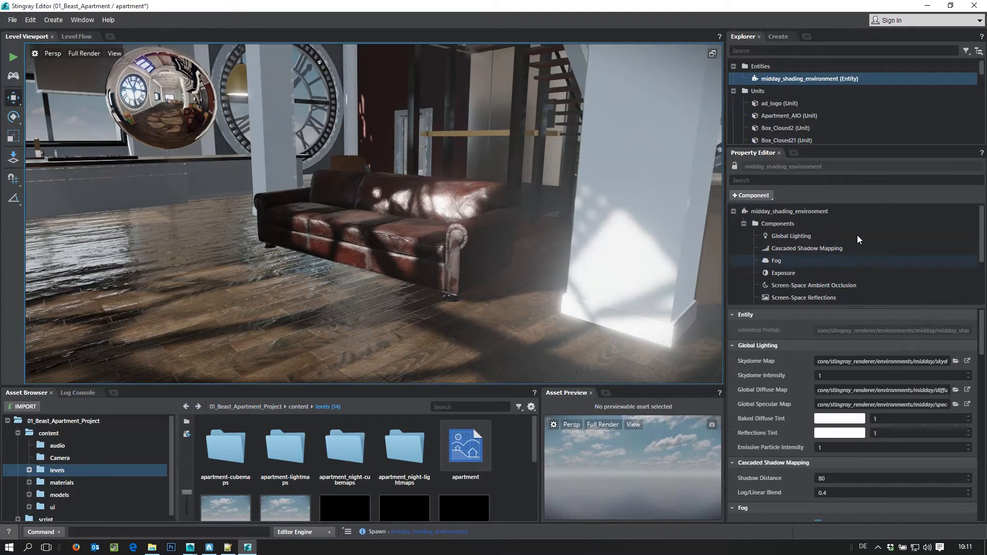
click(787, 235)
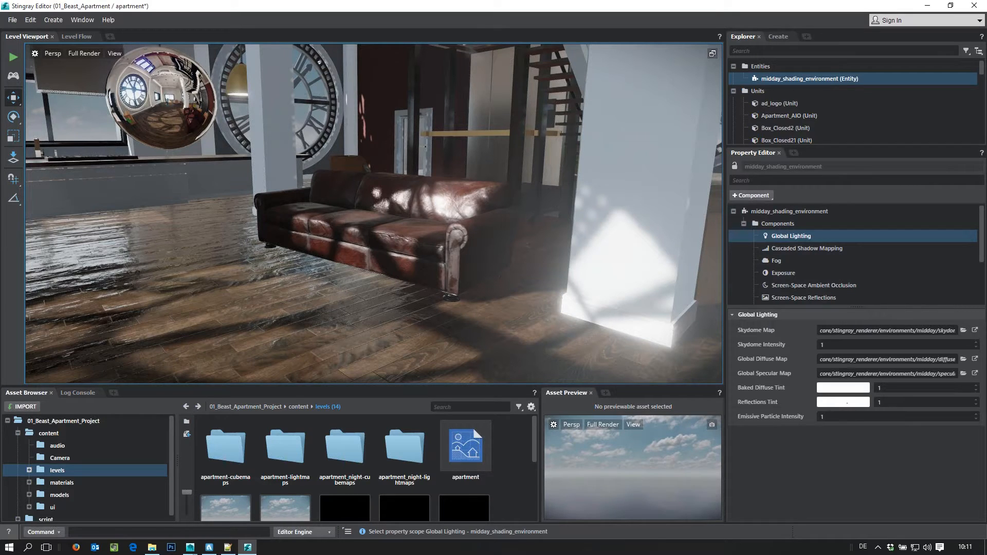
drag(865, 307, 871, 349)
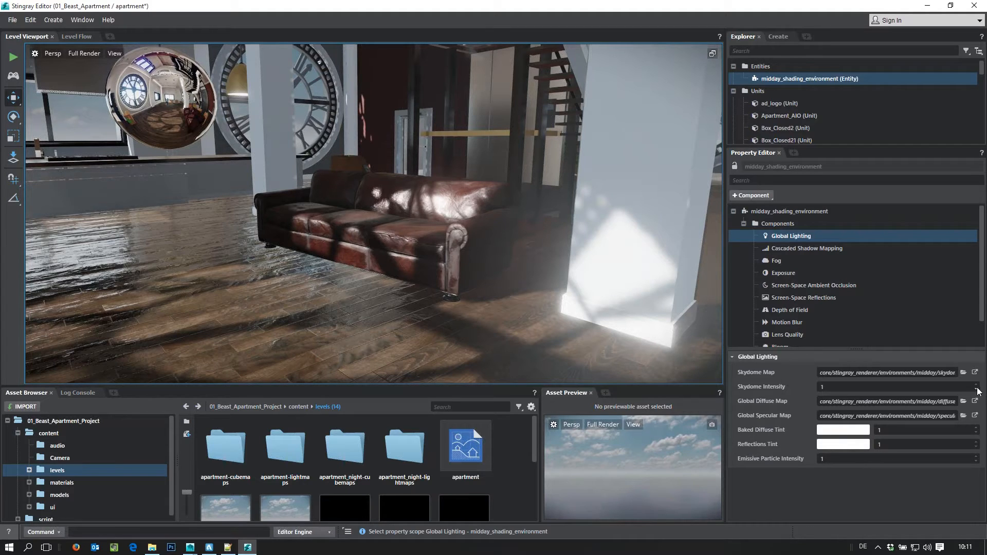
Step: Try a skydome intensity of about 23 in the Global Lighting settings and reset it to 1
drag(976, 387, 983, 362)
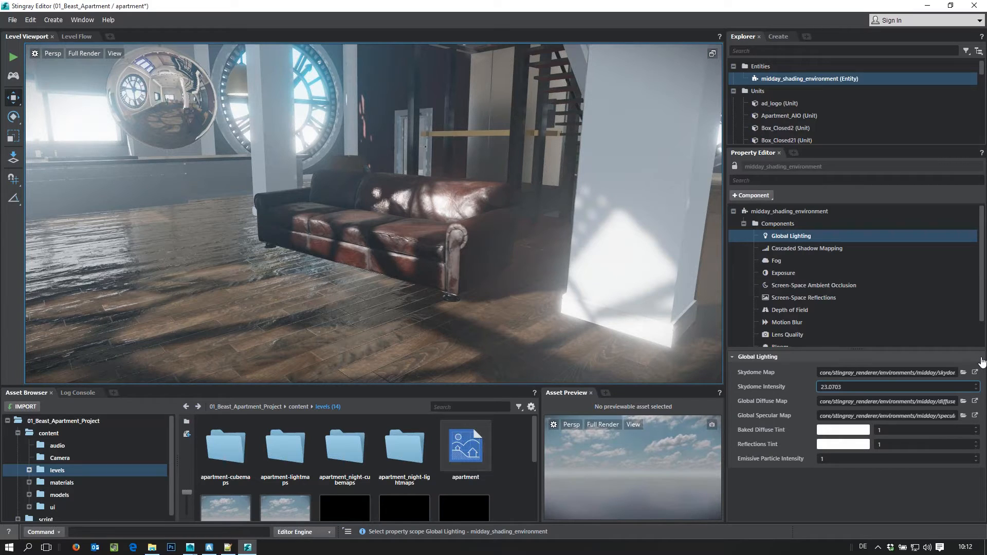
drag(982, 362, 974, 360)
key(ctrl+a)
text(1)
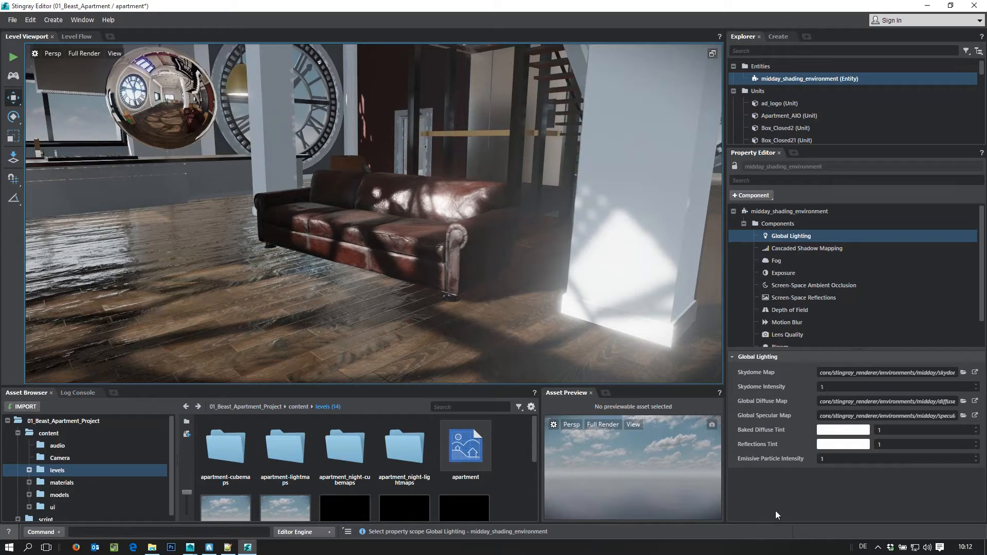
Step: Set the shading environment's fog depth range to a minimum of 0 and a maximum of 20, and disable the fog
click(784, 248)
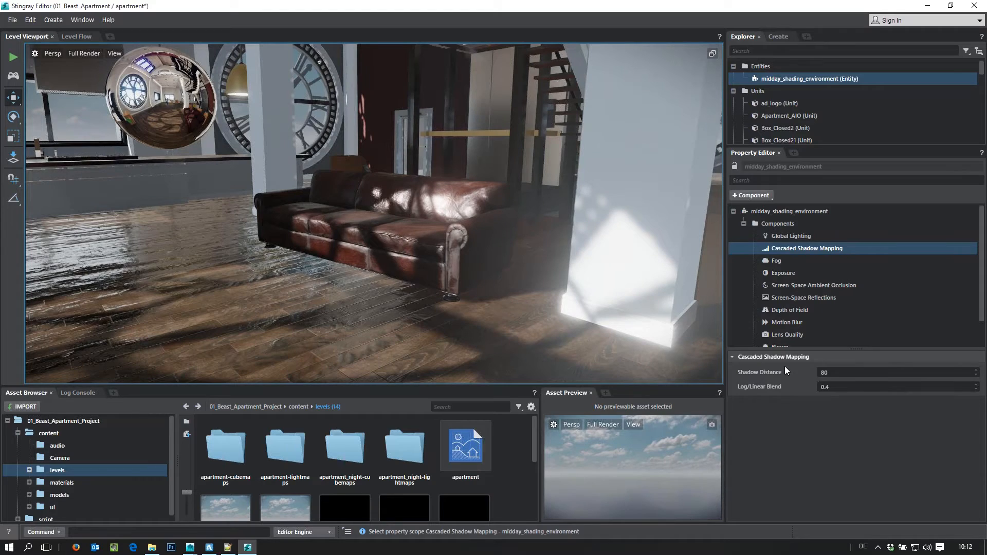
click(783, 261)
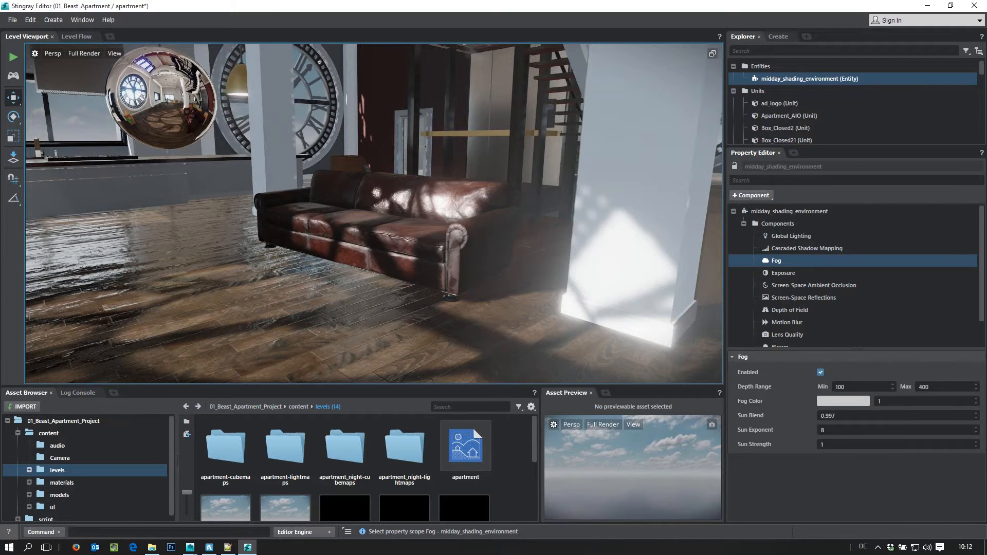
click(821, 372)
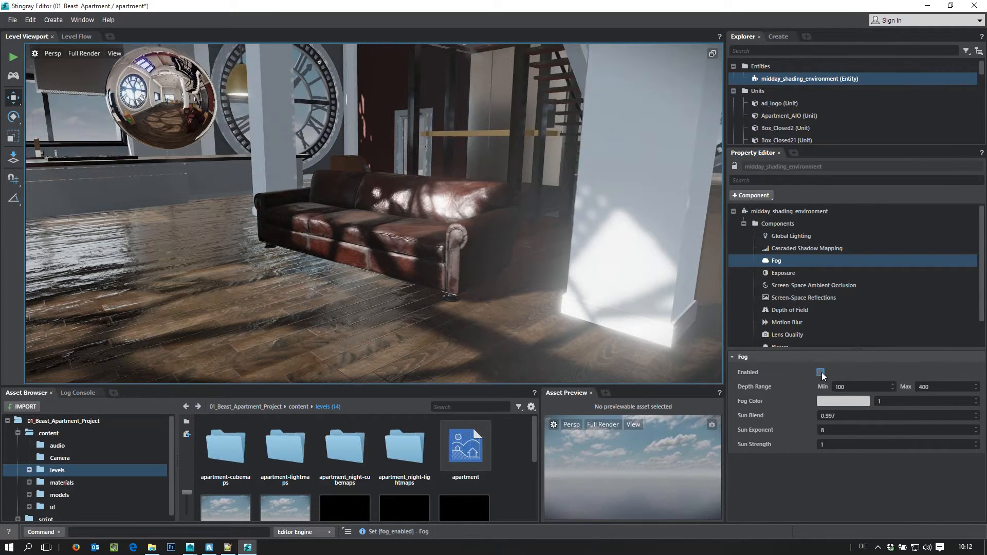
click(821, 372)
key(Tab)
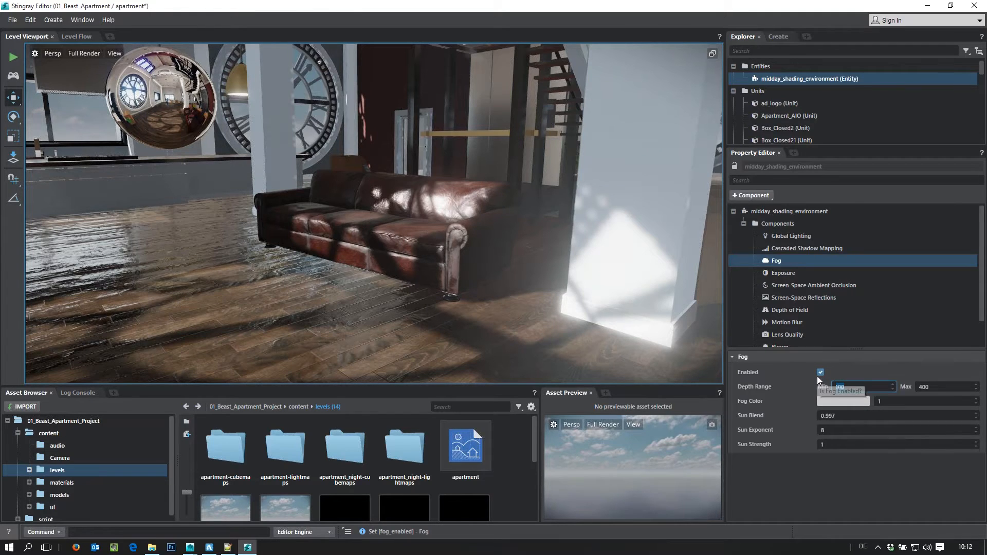
text(0)
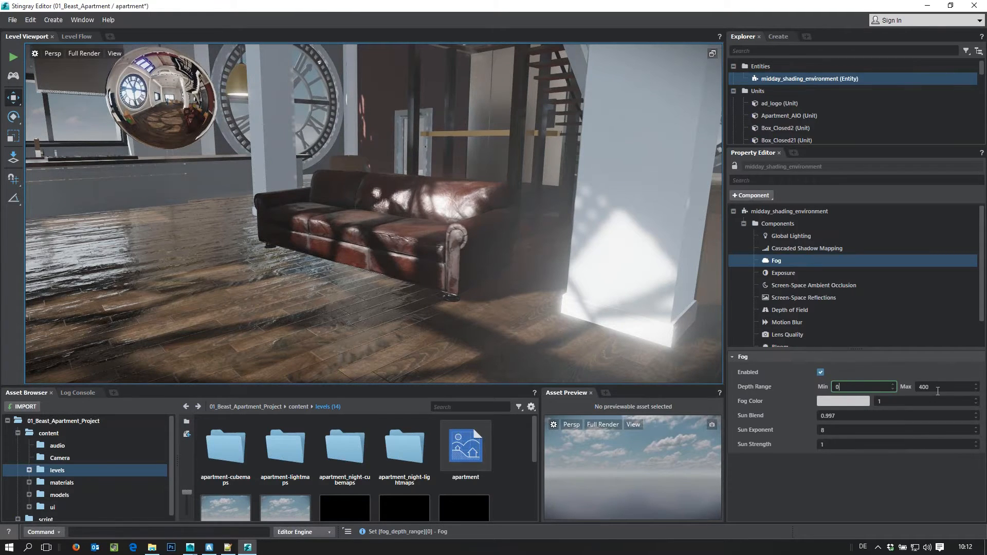
key(Tab)
text(20)
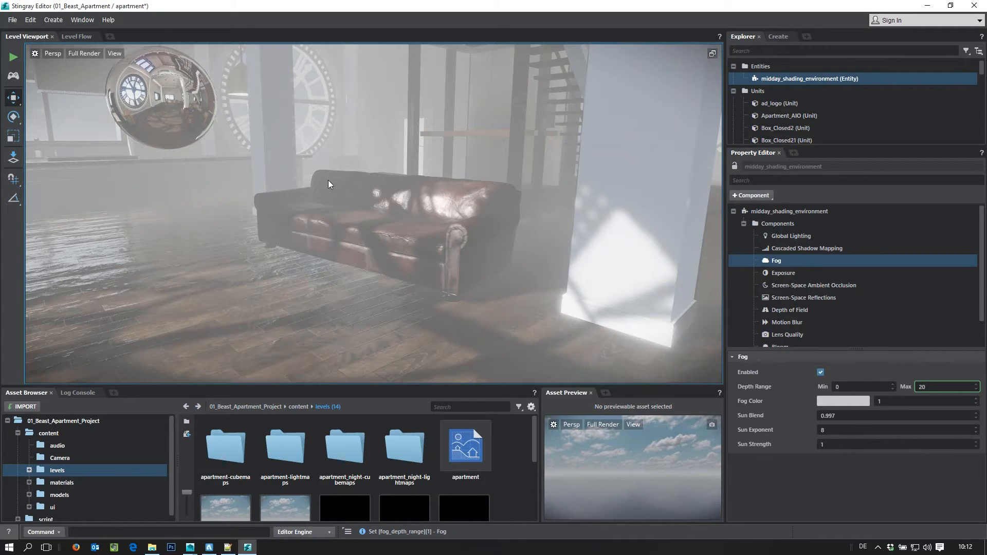
click(821, 371)
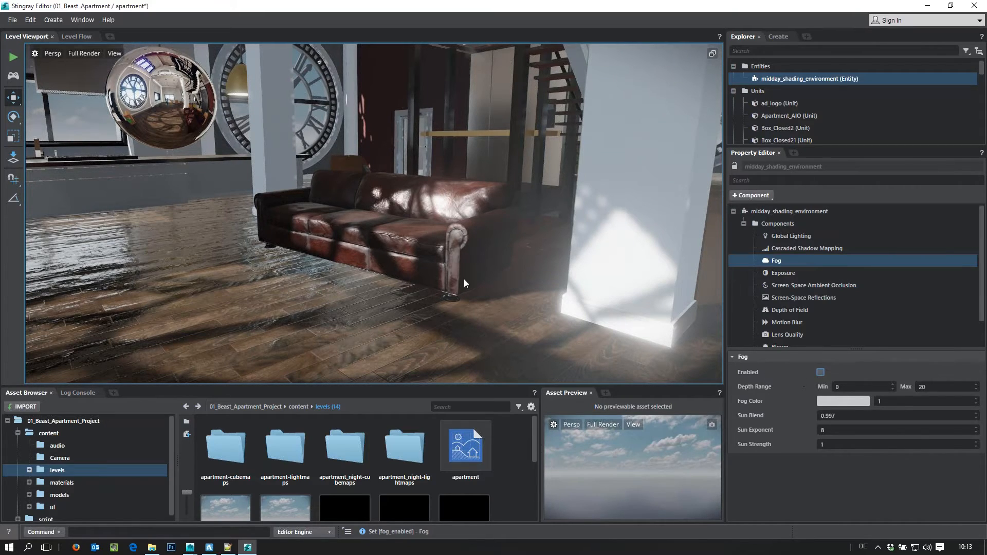
Step: Try lowering the shading environment's exposure to 0.001 and undo the change
click(788, 274)
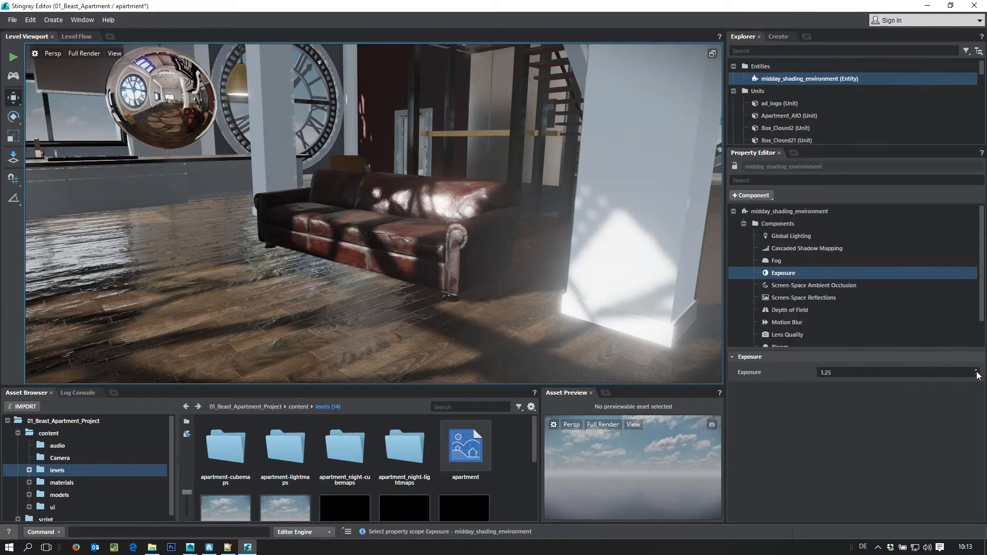
mouse_move(976, 374)
mouse_down()
mouse_move(971, 359)
mouse_move(975, 374)
mouse_up()
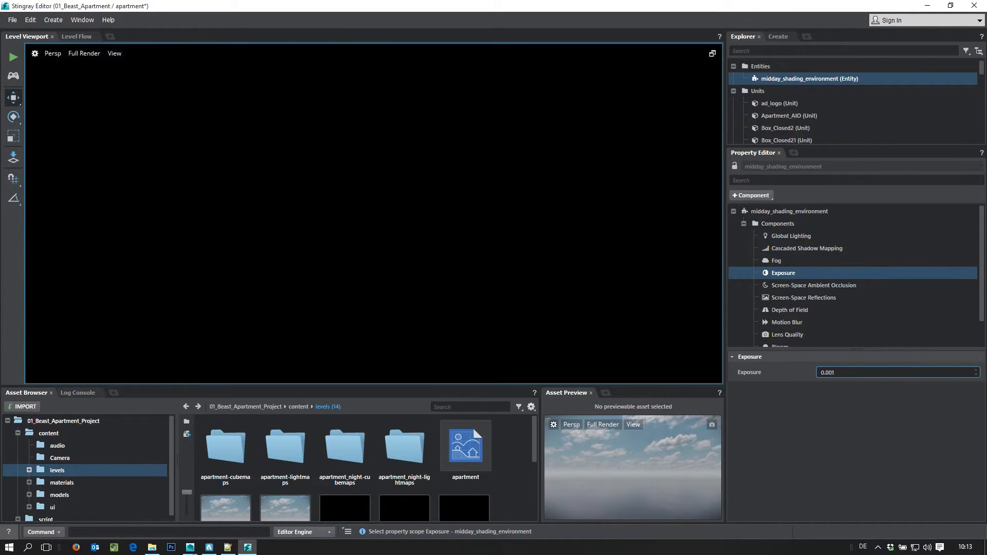
key(ctrl+z)
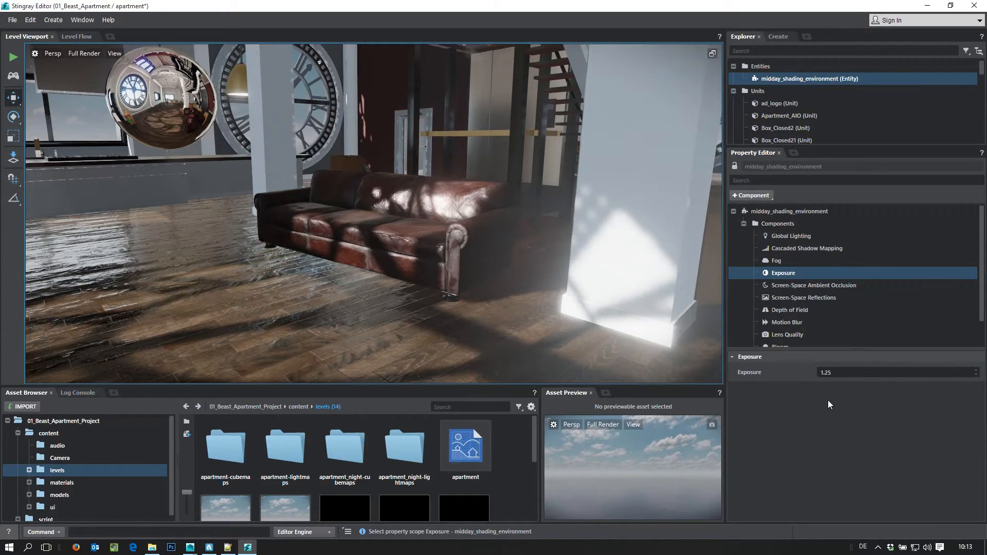
Step: Disable Screen-Space Ambient Occlusion to compare the shading and enable it again
click(785, 286)
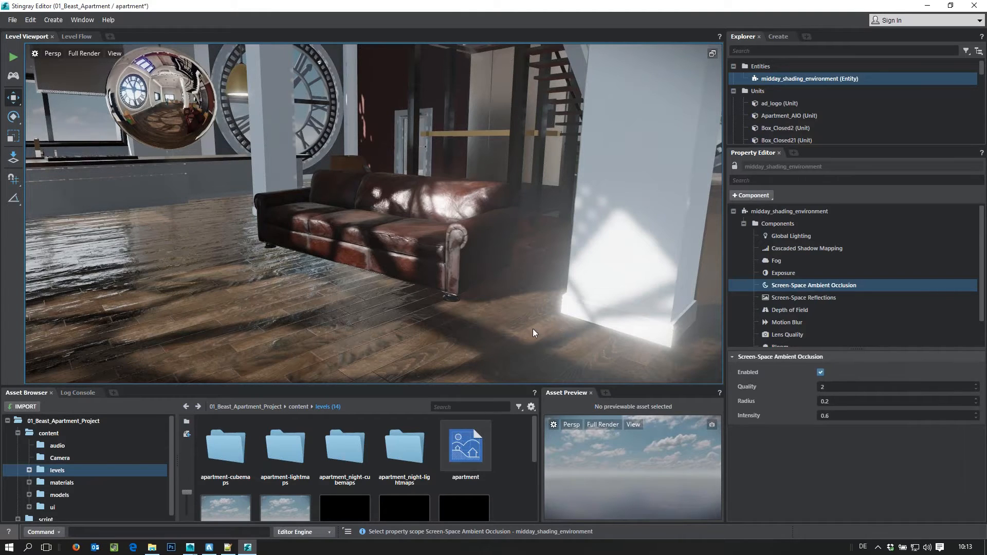
click(821, 372)
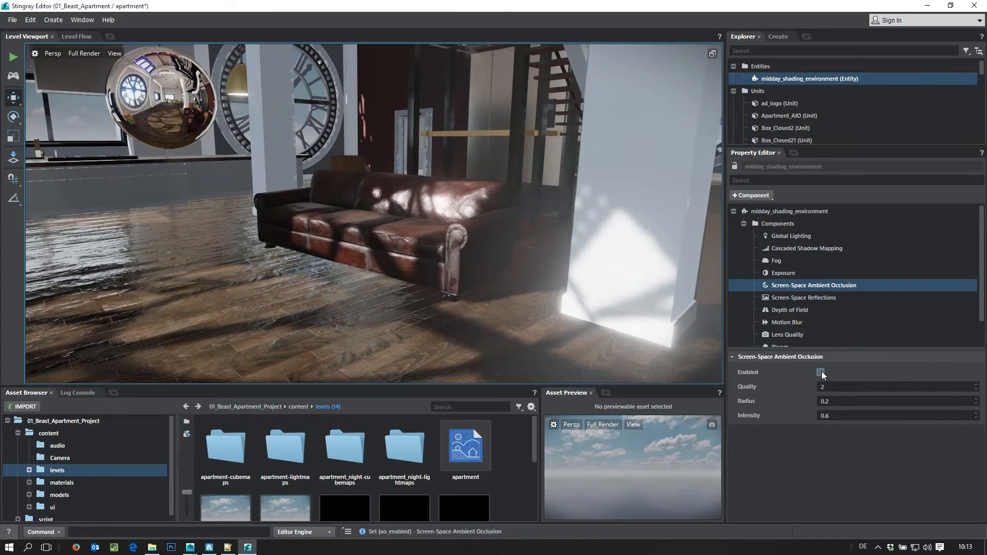
click(821, 372)
Step: Enable Screen-Space Reflections in the shading environment and examine the reflections on the wooden floor around the sofa
click(810, 298)
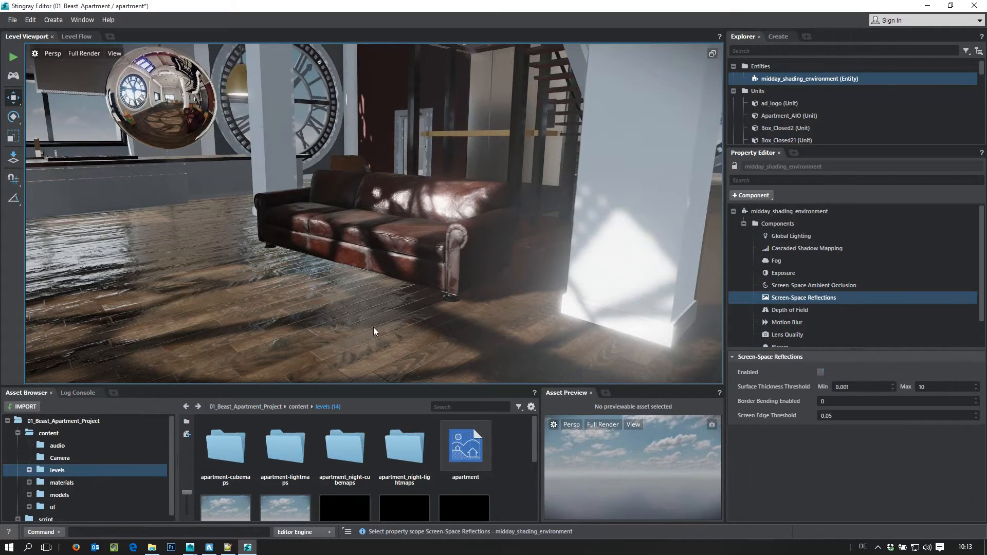
alt+drag(295, 317, 258, 317)
alt+drag(350, 278, 306, 276)
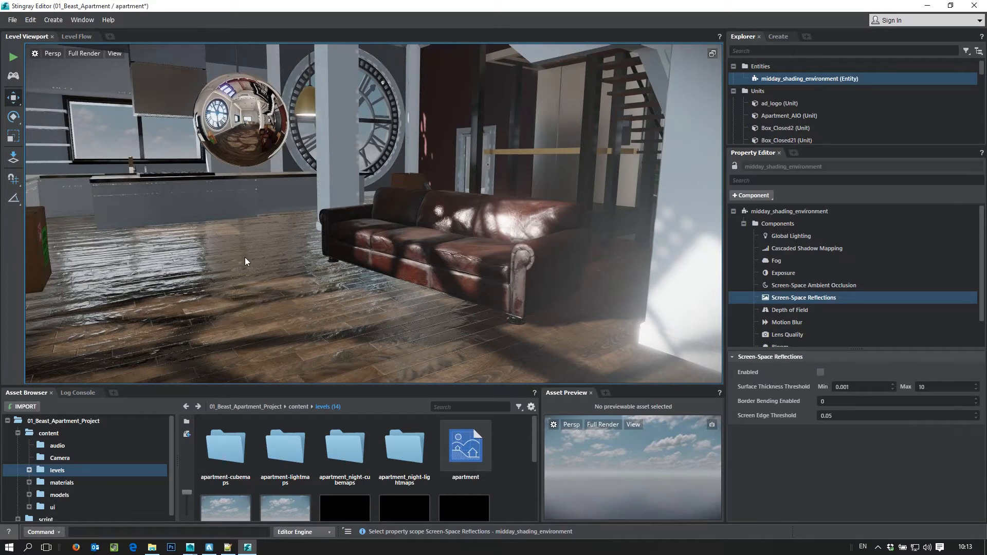
alt+drag(375, 315, 230, 228)
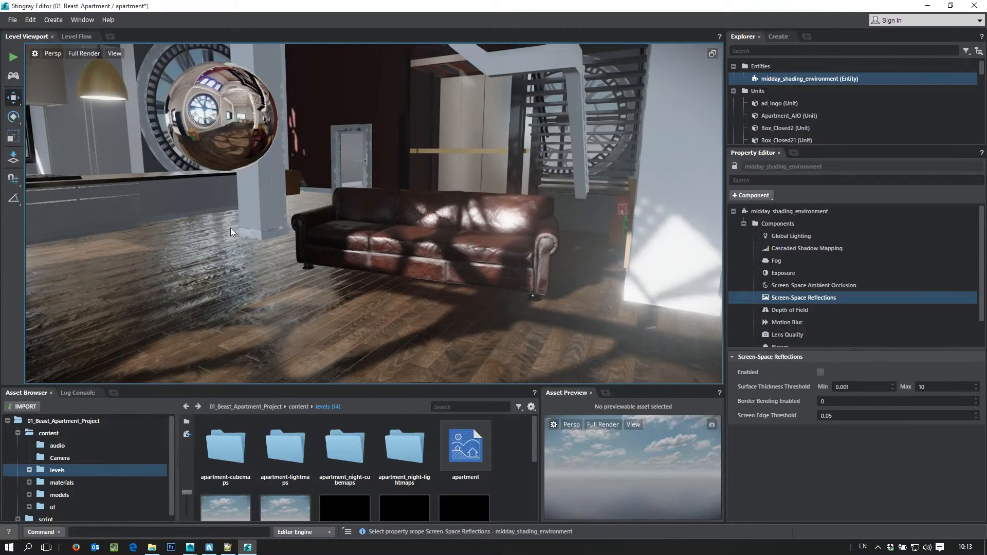
click(820, 372)
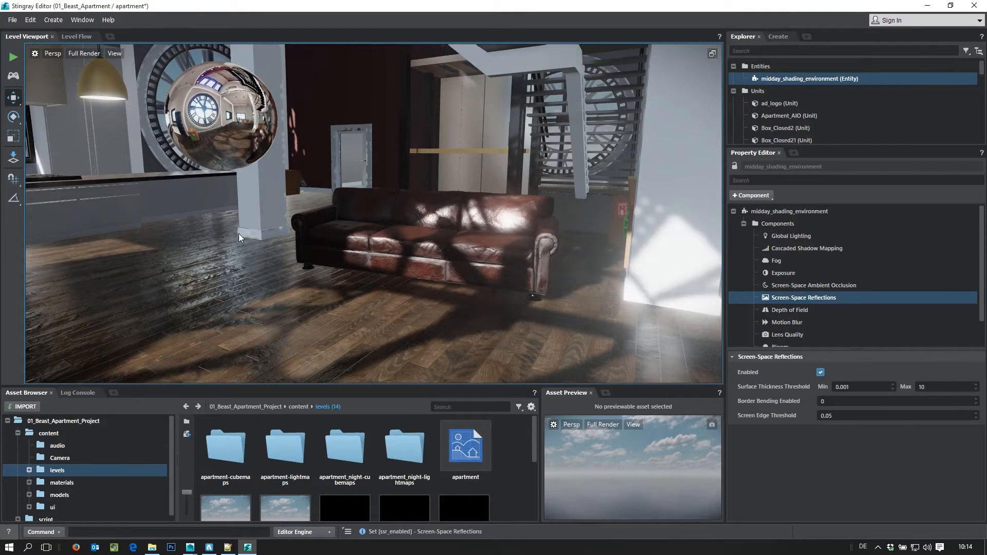
alt+drag(271, 286, 540, 270)
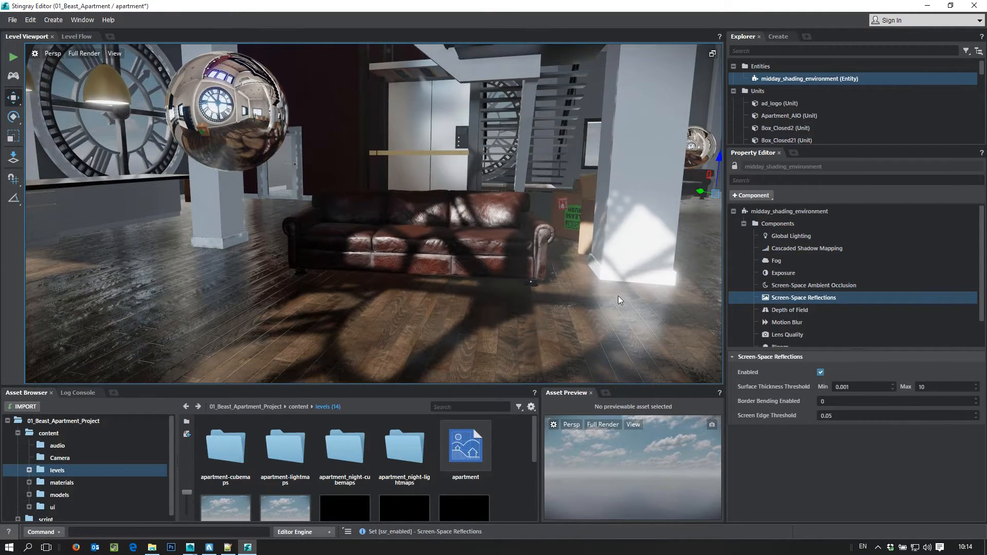
alt+drag(618, 295, 134, 205)
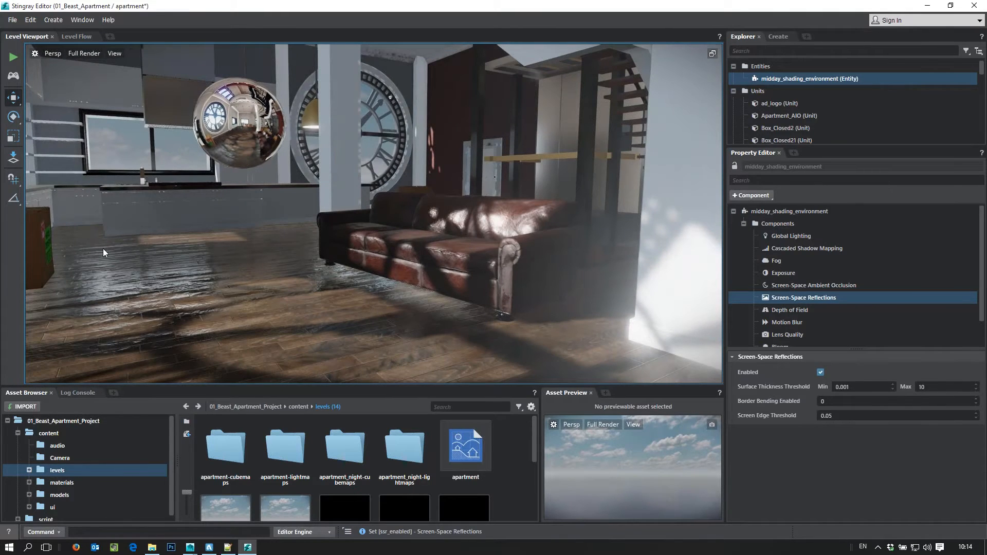
alt+drag(221, 270, 239, 328)
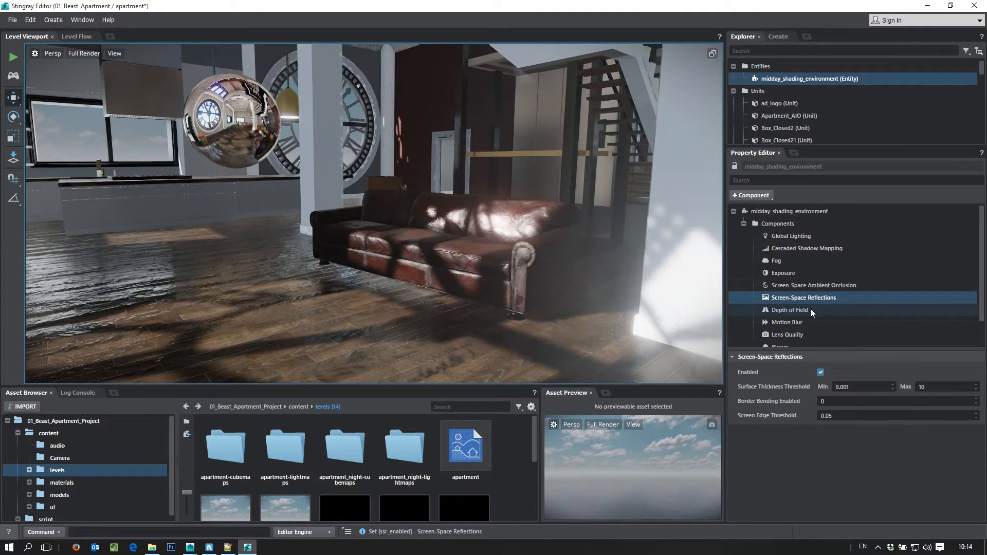
Step: Try Depth of Field with a focal distance of about 4.38, focal region 1.456 and region start about 2.47, and disable the effect
click(789, 310)
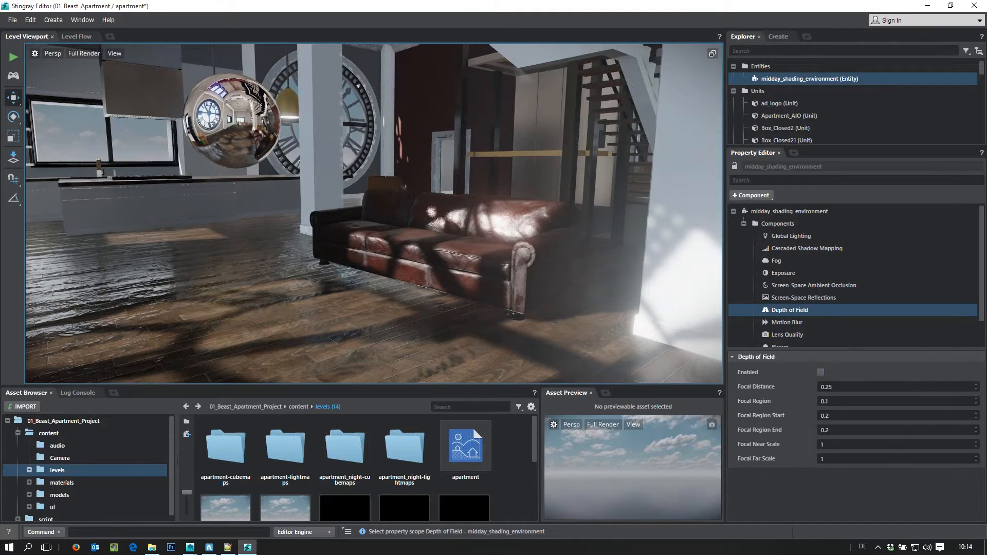
click(820, 372)
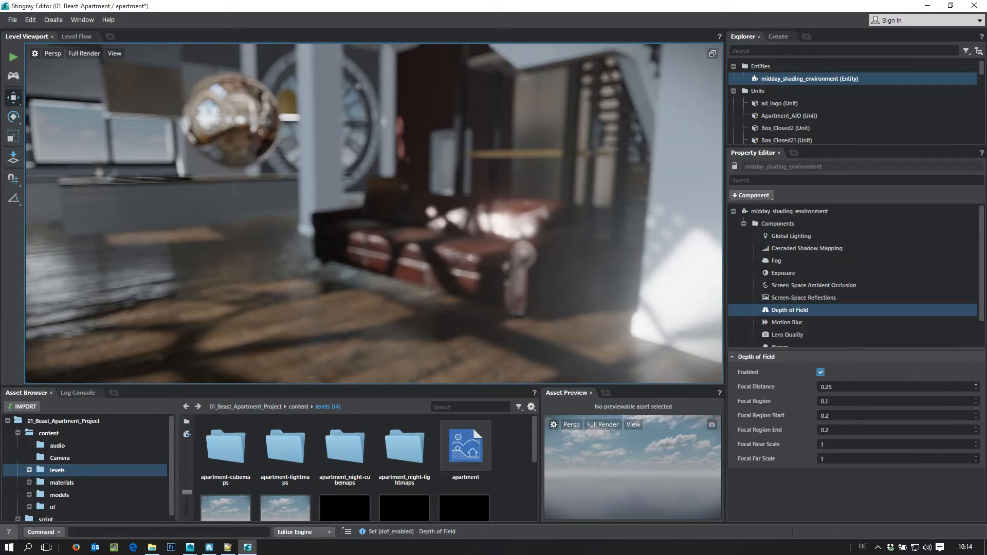
click(976, 385)
click(976, 385)
drag(977, 387, 977, 377)
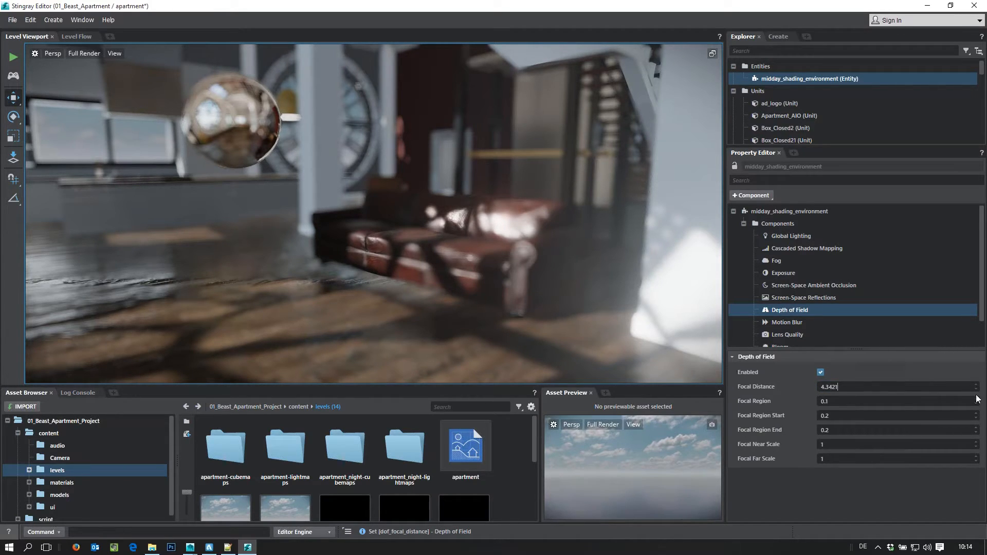
mouse_move(977, 386)
mouse_down()
mouse_move(969, 377)
mouse_move(976, 399)
mouse_move(969, 379)
mouse_up()
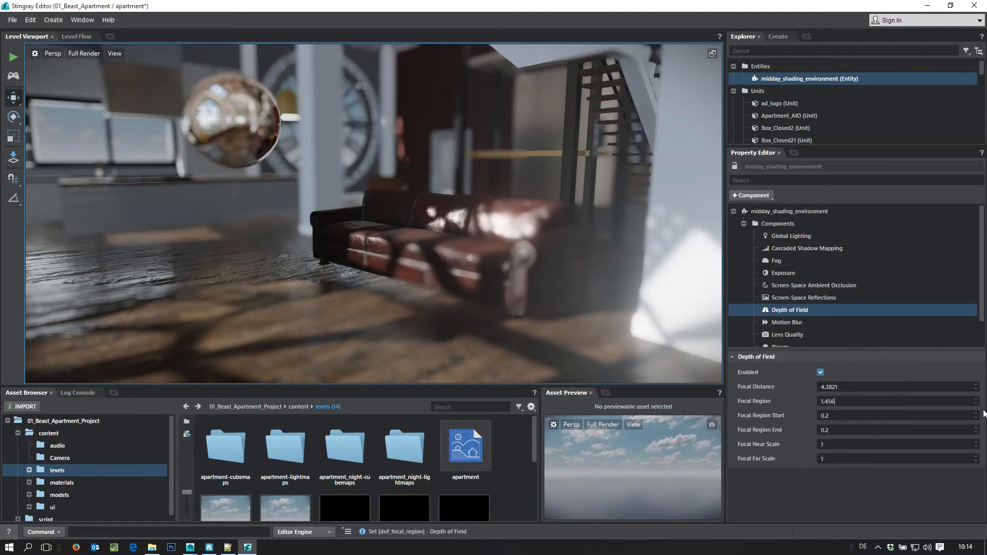
drag(977, 416, 968, 381)
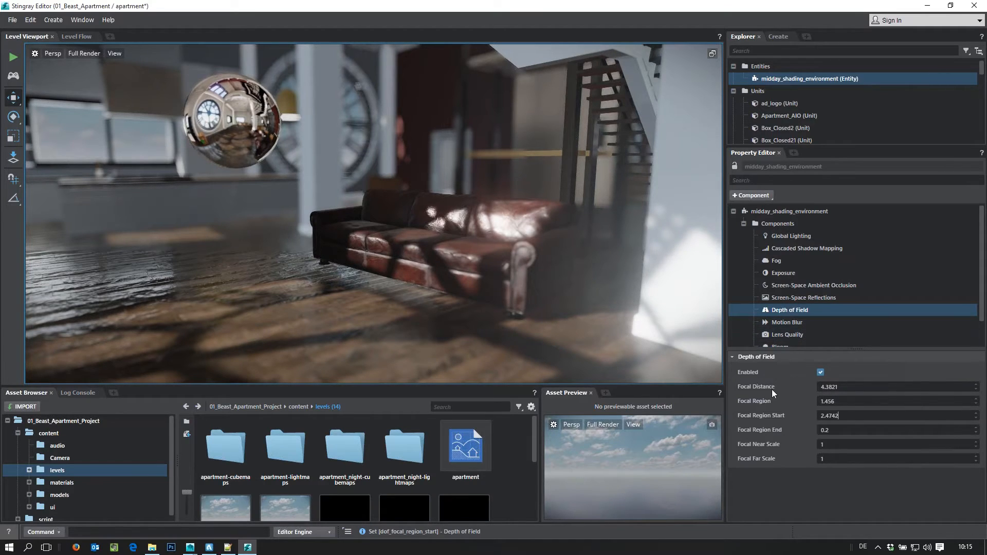
click(820, 372)
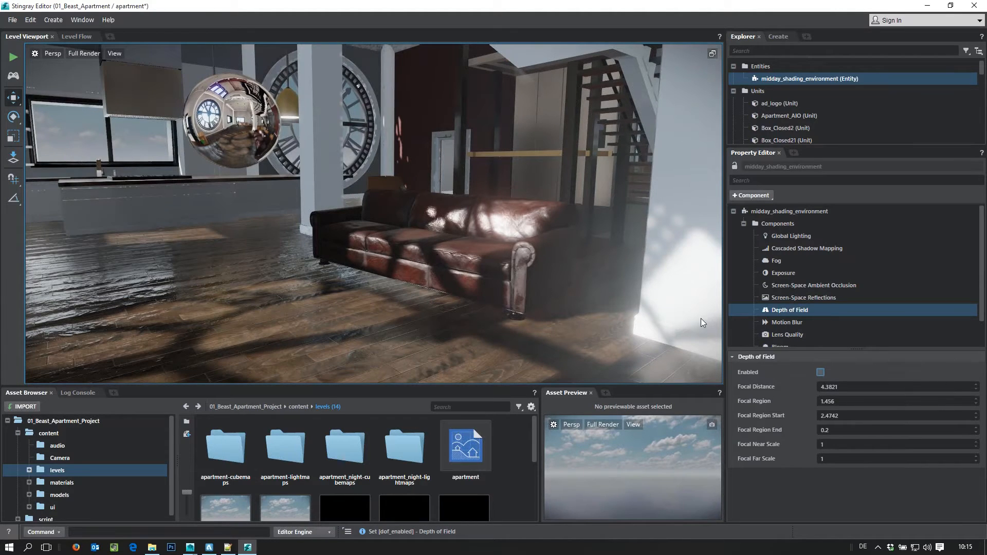
Step: Examine the shading environment's Motion Blur settings and the blur effect while the camera moves around the sofa
click(787, 322)
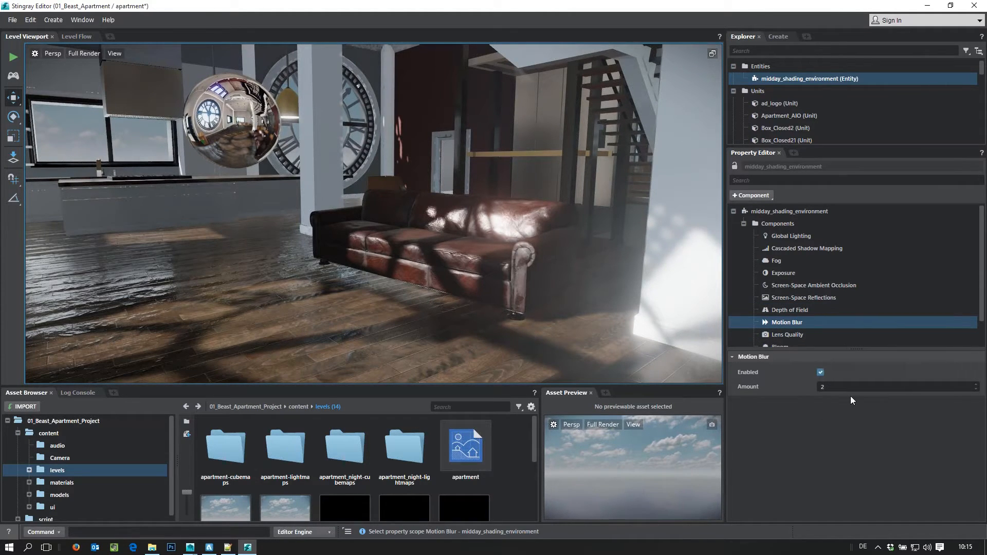
click(822, 386)
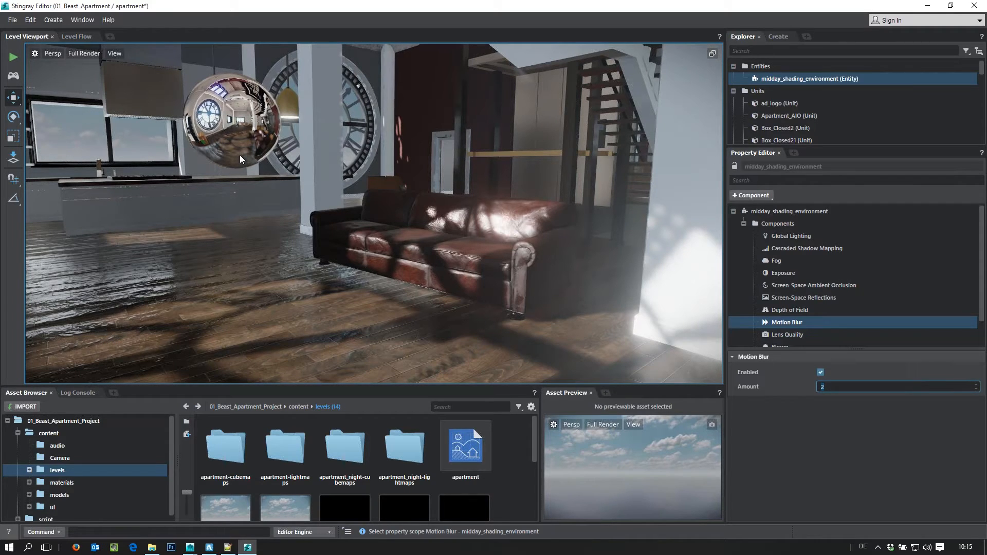
alt+drag(448, 279, 566, 326)
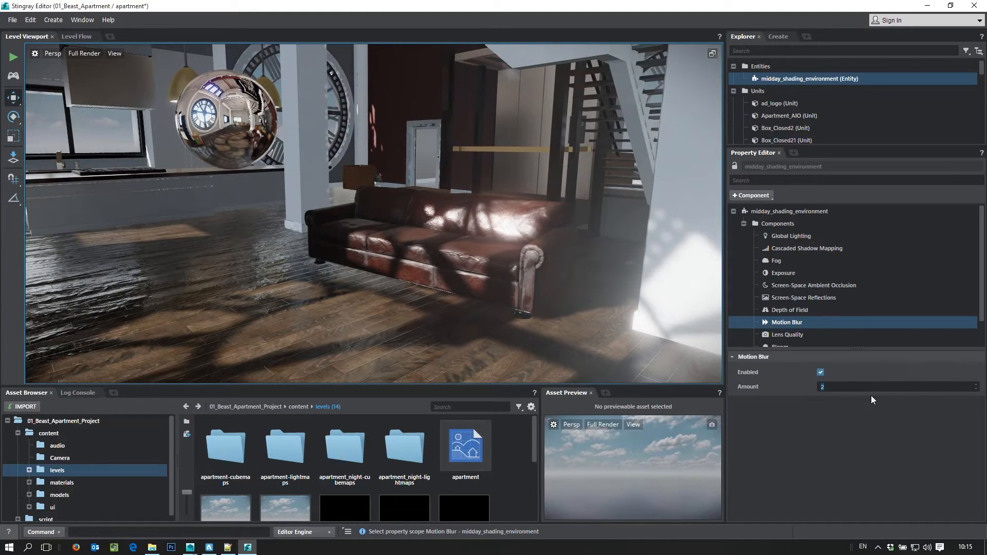
Step: Enable Lens Quality with a distortion of 0.9 and examine the distorted scene around the sofa
click(791, 335)
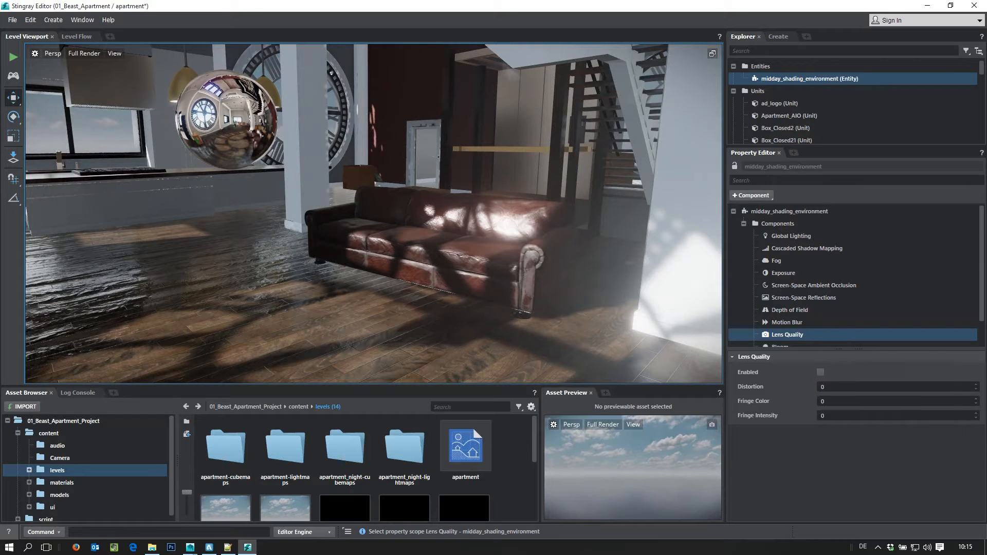
click(820, 373)
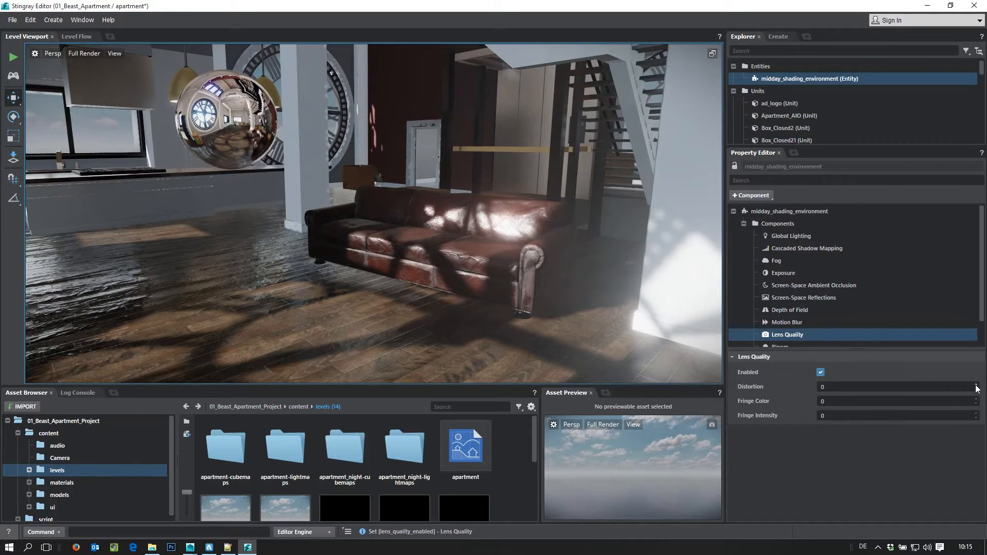
drag(976, 388, 979, 364)
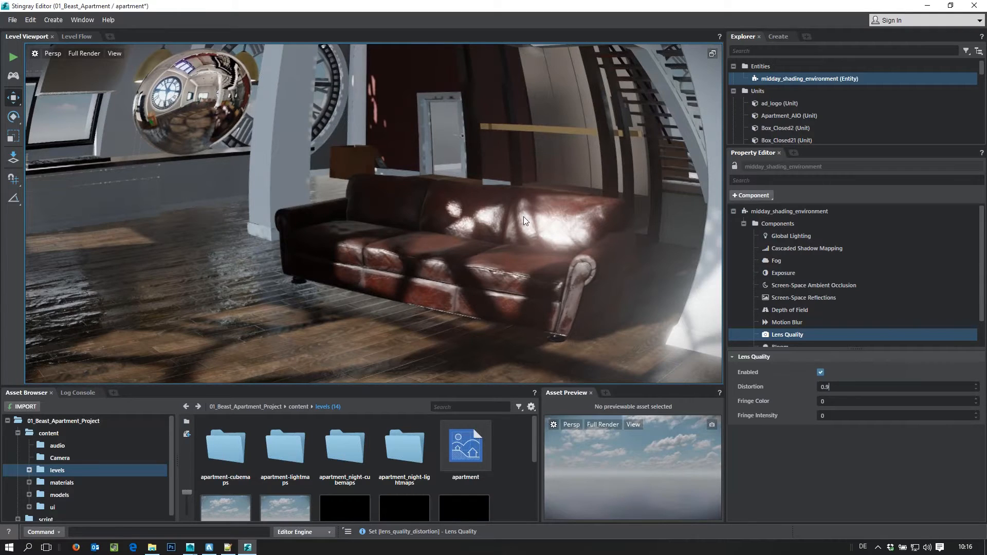
alt+drag(445, 292, 515, 293)
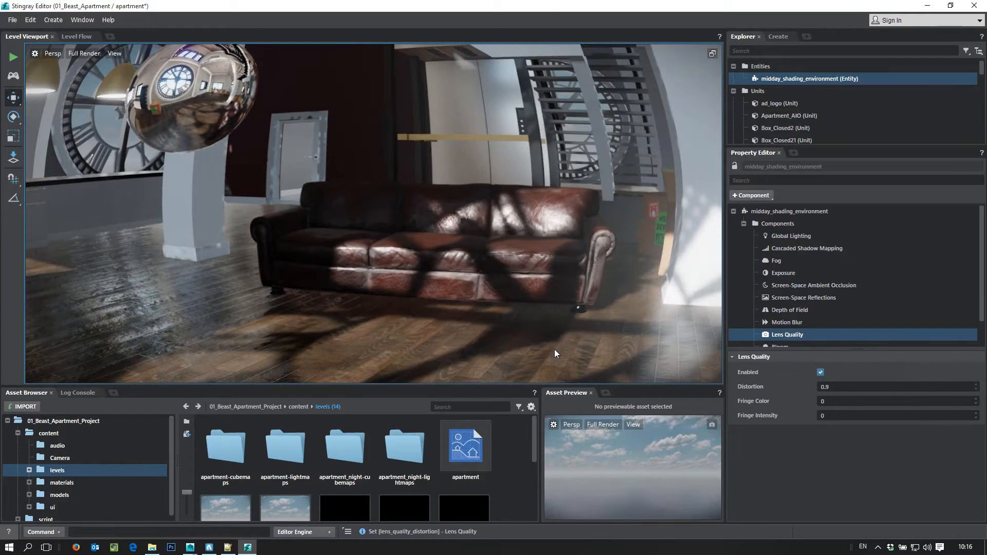
alt+drag(555, 353, 504, 334)
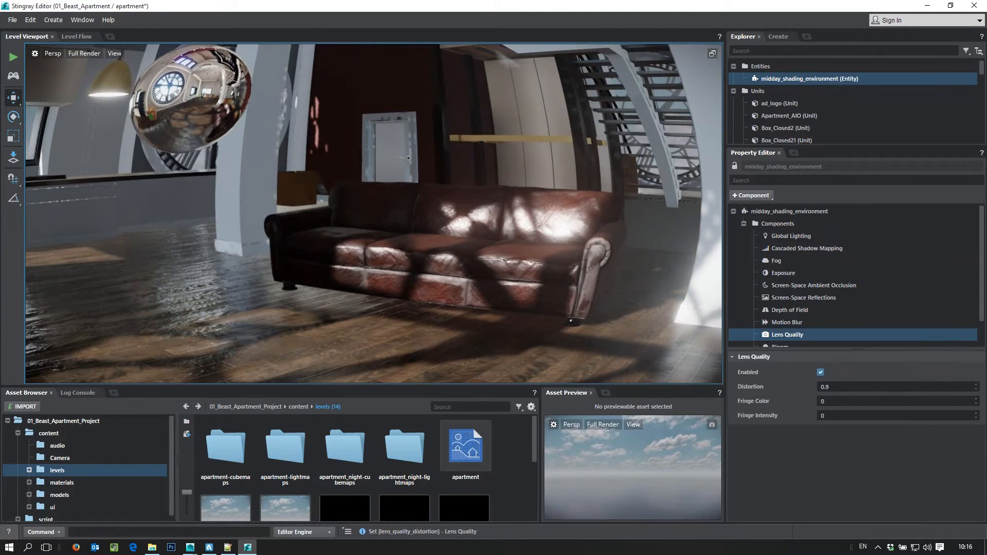
Step: Try lens distortions of -0.6 and about 0.37, and set the distortion to about 0.24
drag(975, 386, 978, 416)
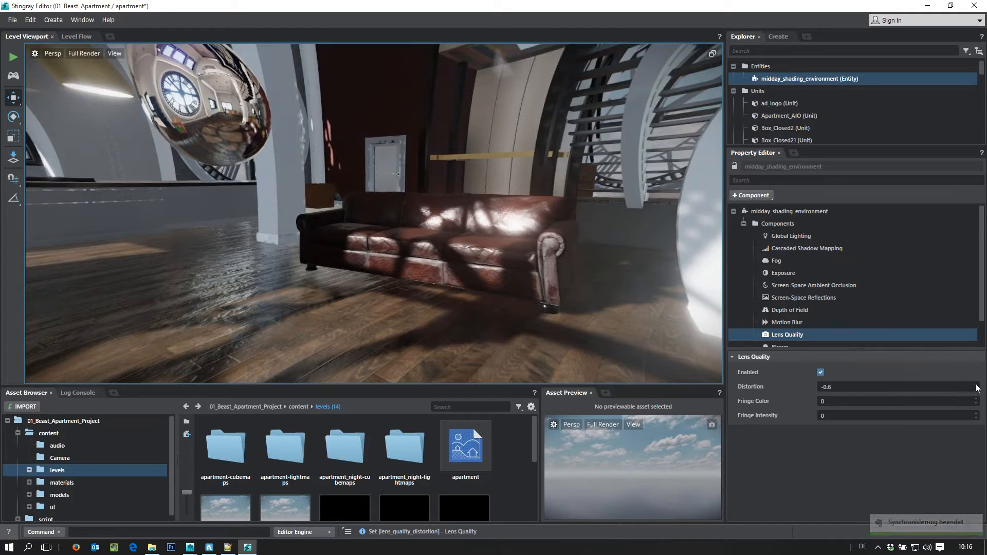
drag(977, 388, 967, 363)
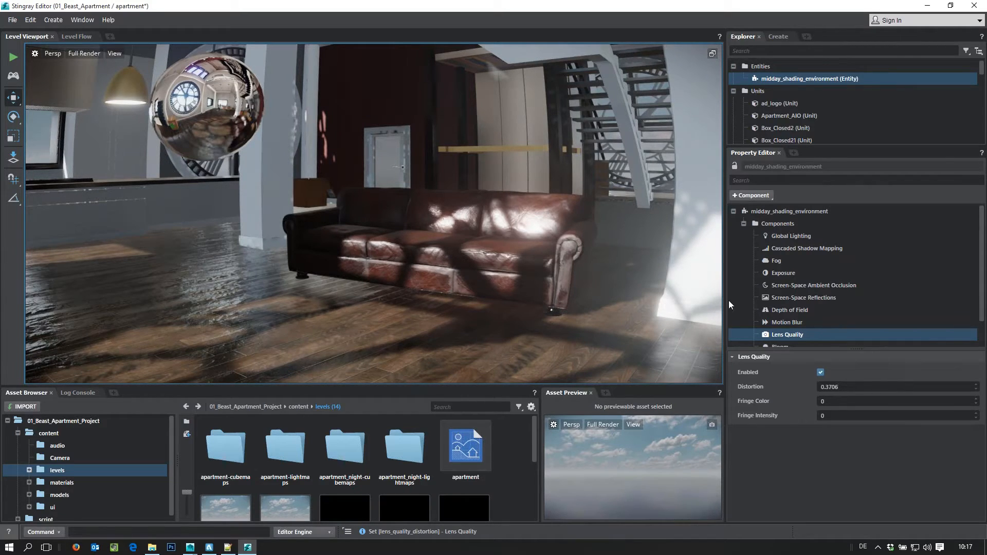
click(976, 384)
drag(978, 390, 981, 409)
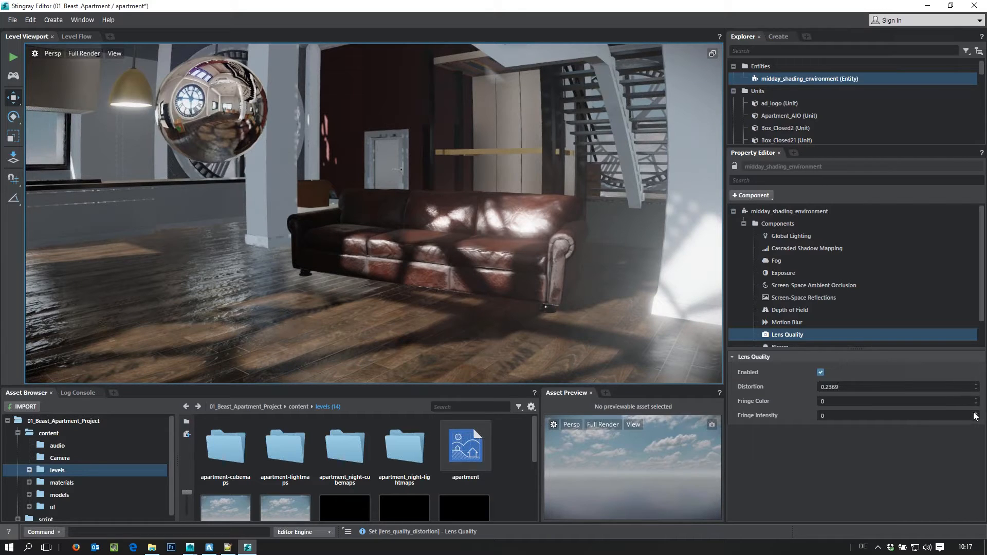
Step: Set the Lens Quality fringe intensity to about 0.26 and disable the Lens Quality effect
drag(977, 414, 976, 404)
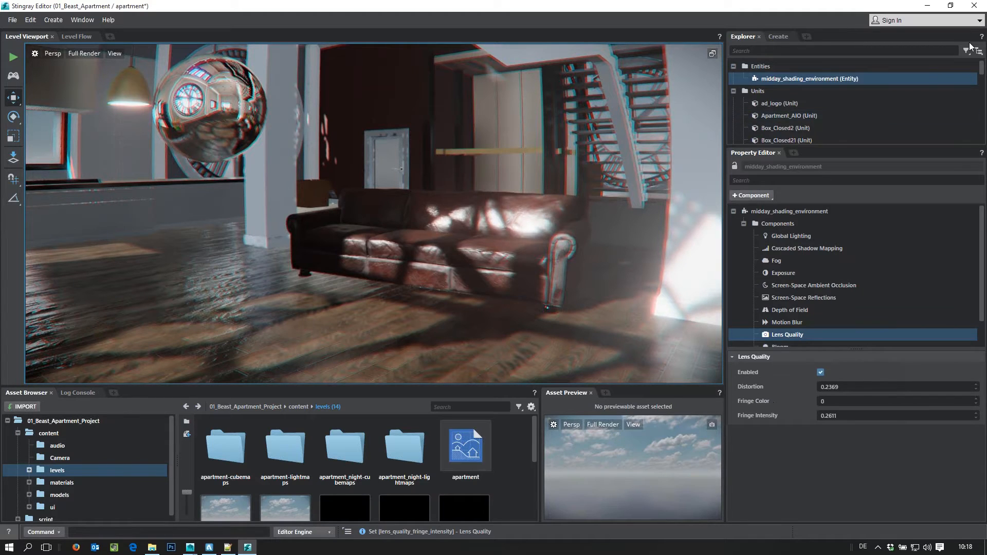
click(981, 37)
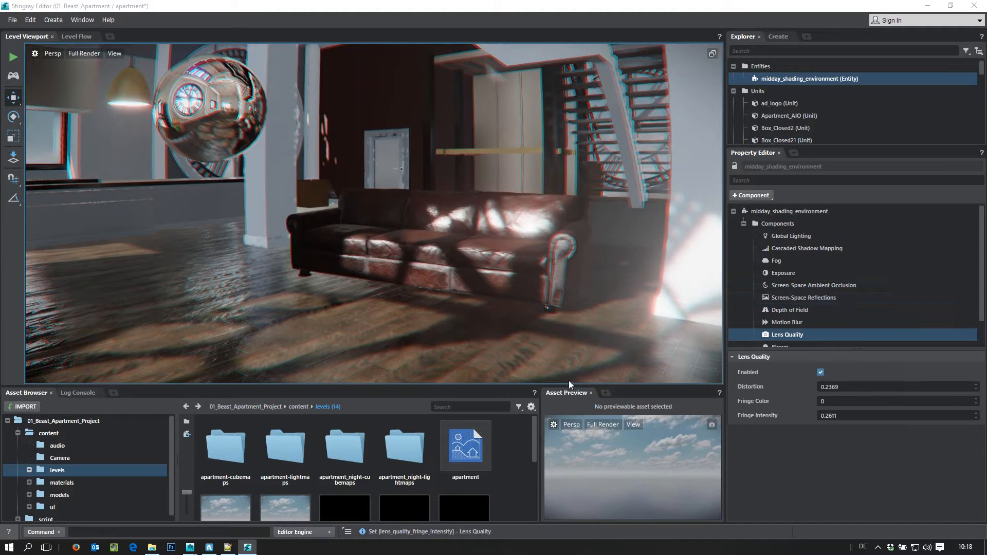
click(821, 372)
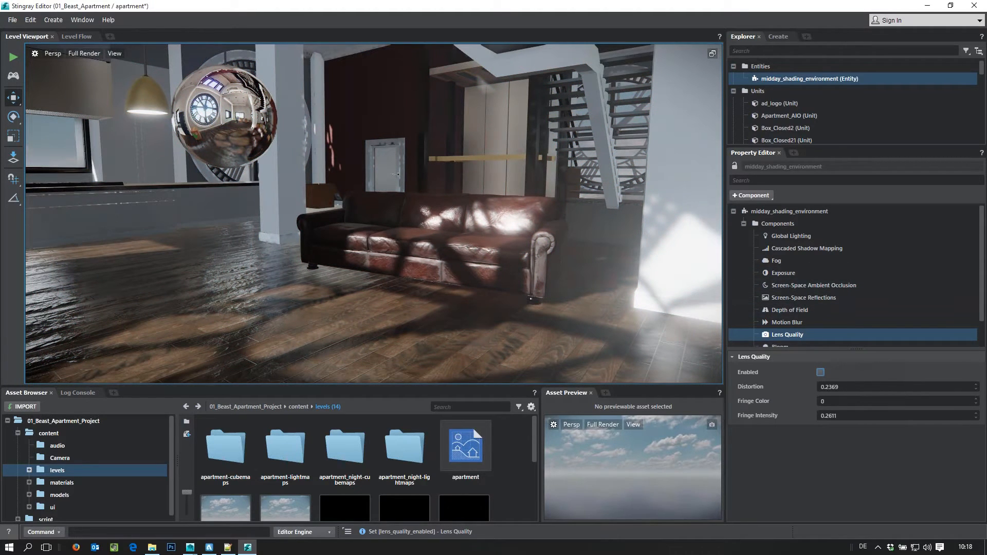
Step: Set the Bloom threshold to about 2.14 and the offset to about 0.77, and check the glow on the sunlit pillar
click(816, 344)
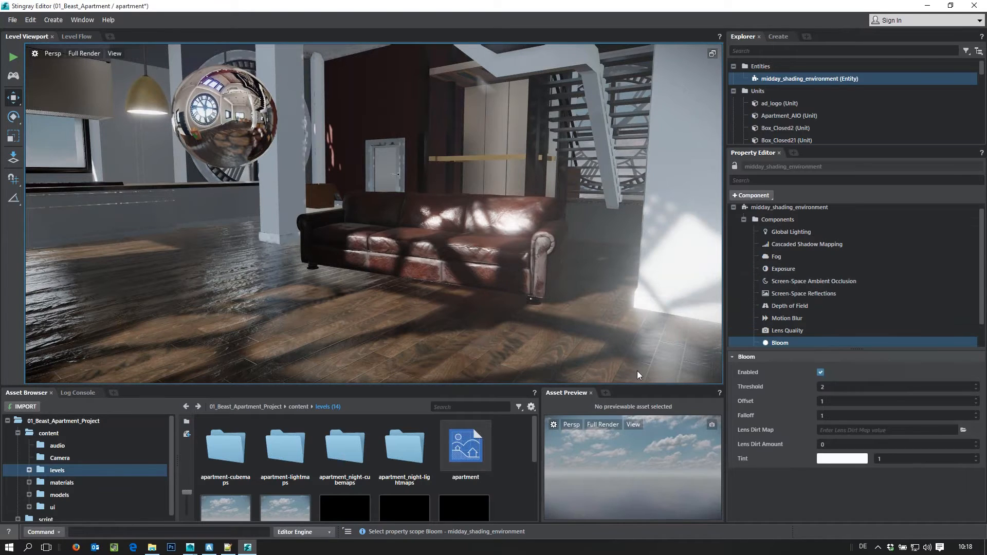
alt+drag(627, 308, 591, 195)
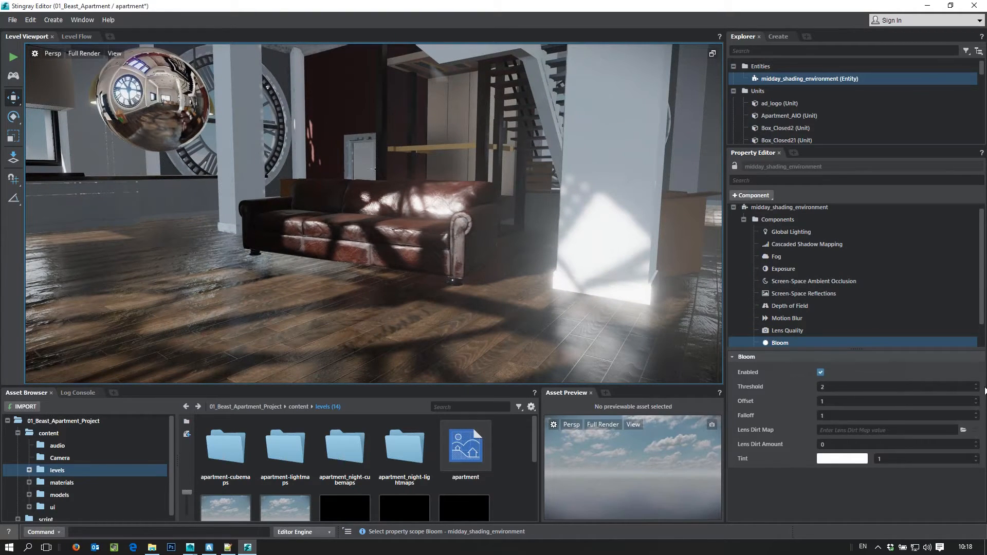
mouse_move(976, 385)
mouse_down()
mouse_move(971, 367)
mouse_move(970, 391)
mouse_move(966, 370)
mouse_move(964, 386)
mouse_move(974, 404)
mouse_up()
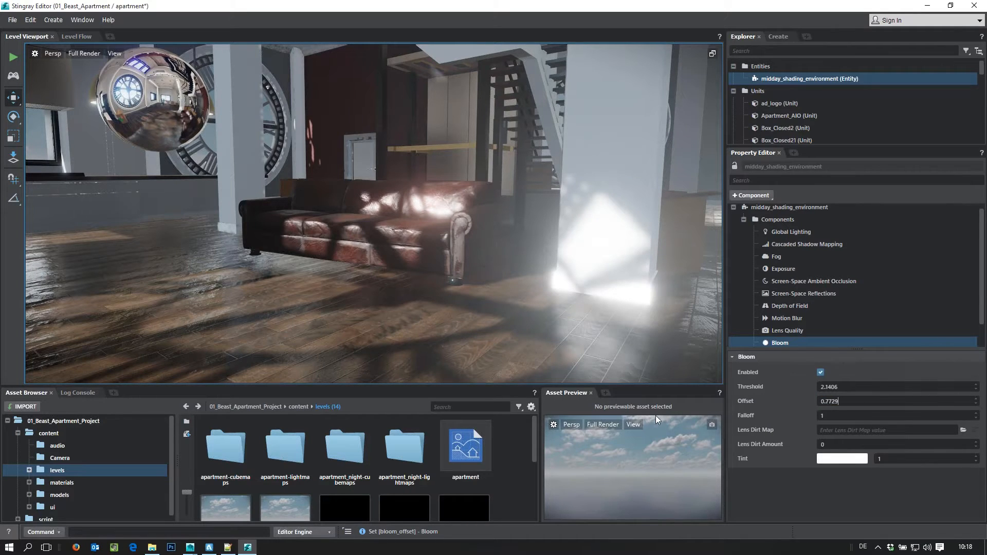
alt+drag(581, 319, 535, 316)
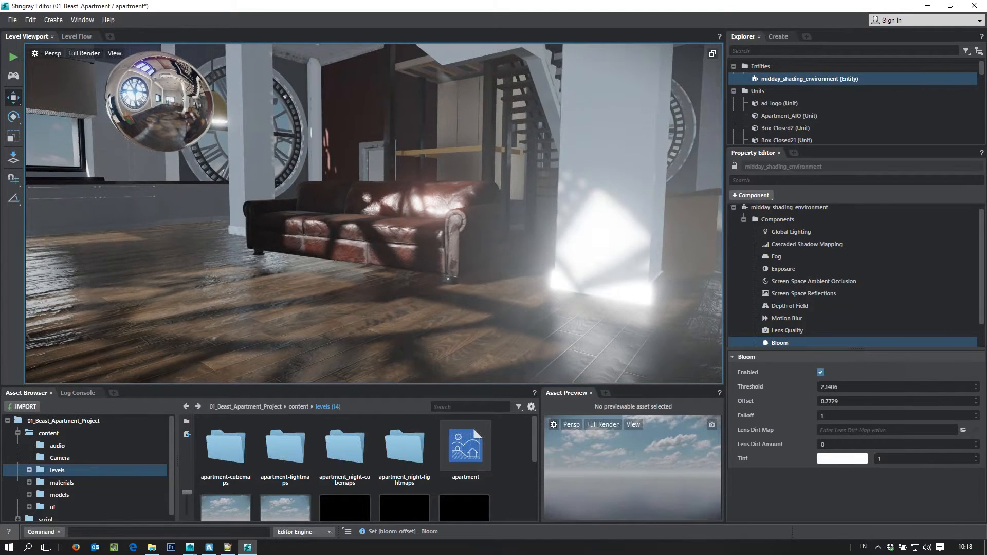
Step: Set the Bloom lens dirt amount to 1 and assign content/Camera/lens_dirt as the lens dirt map
drag(937, 447, 786, 449)
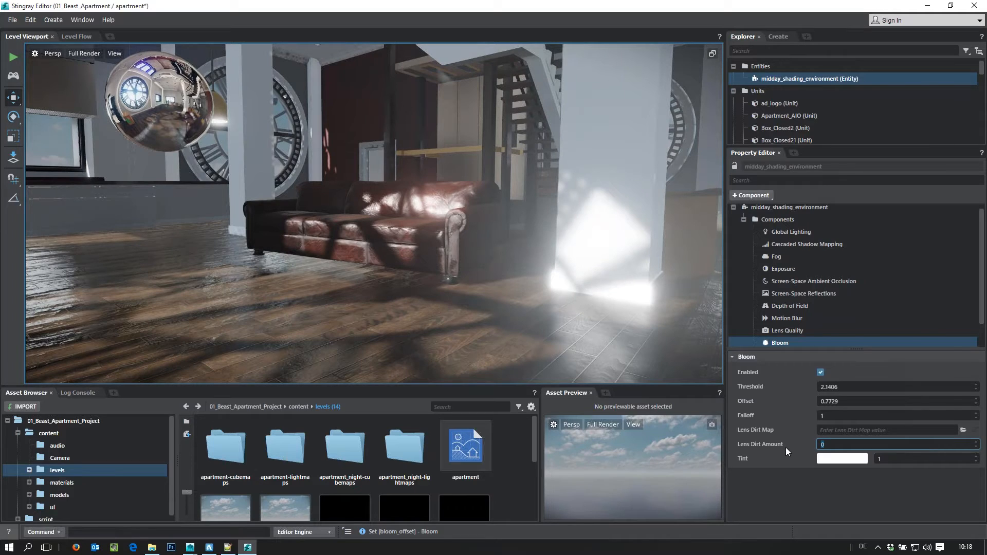
text(1)
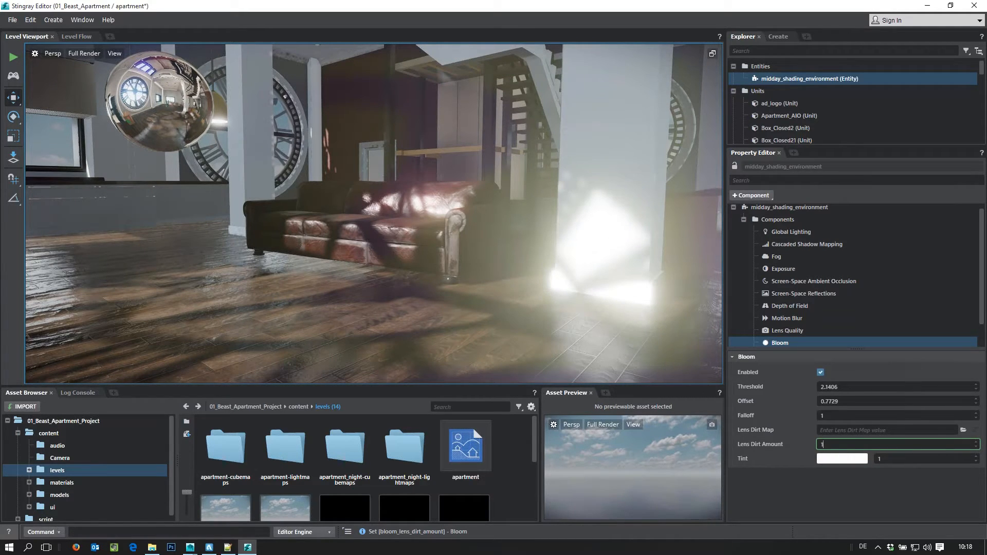
click(963, 431)
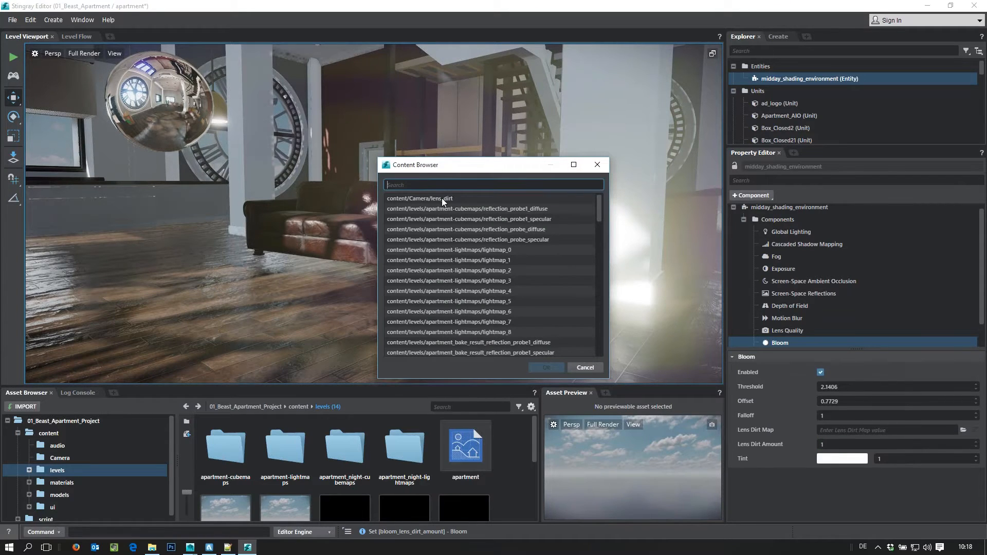
click(439, 199)
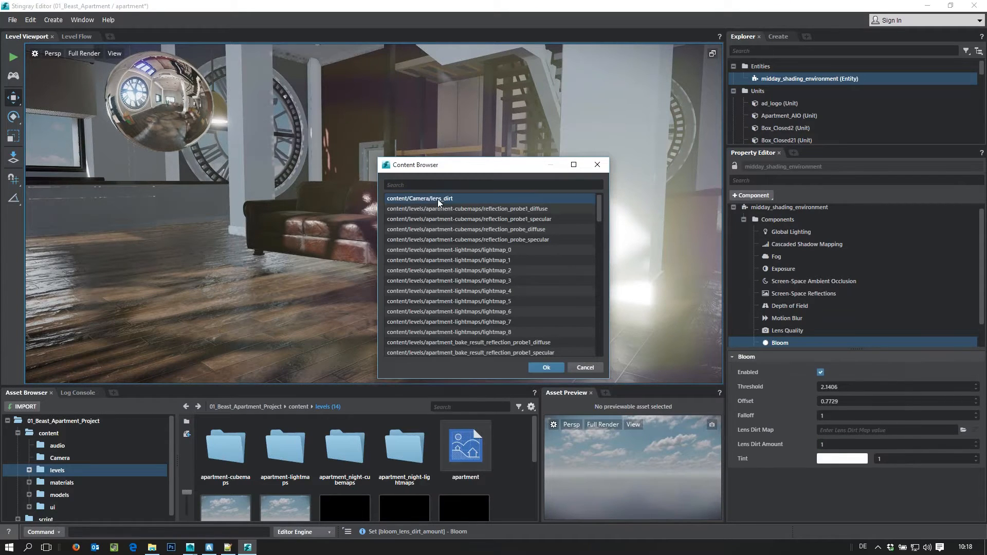
click(545, 368)
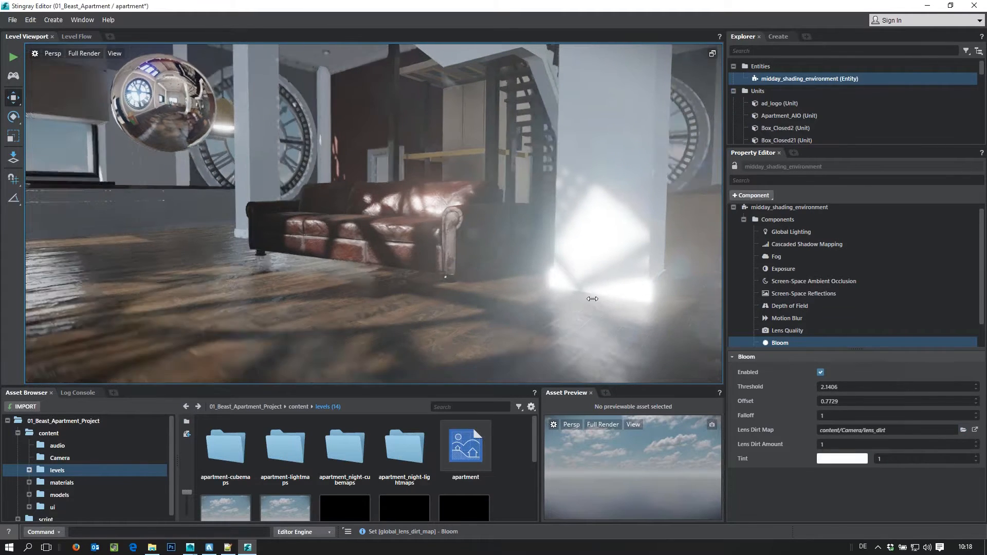
alt+drag(593, 299, 564, 286)
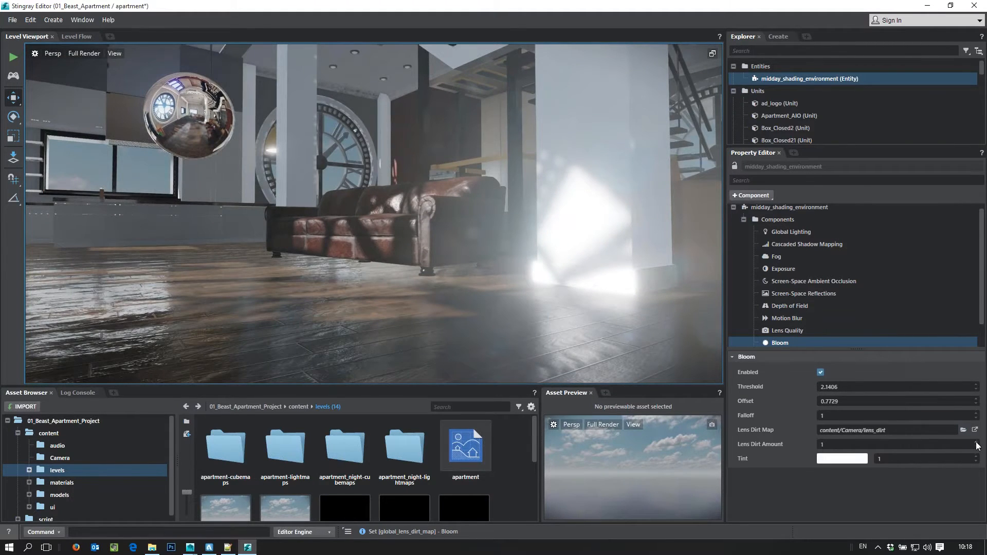
Step: Raise the Bloom lens dirt amount to about 6.2 and examine the dirt effect around the sofa and sunlit pillar
drag(977, 446, 969, 430)
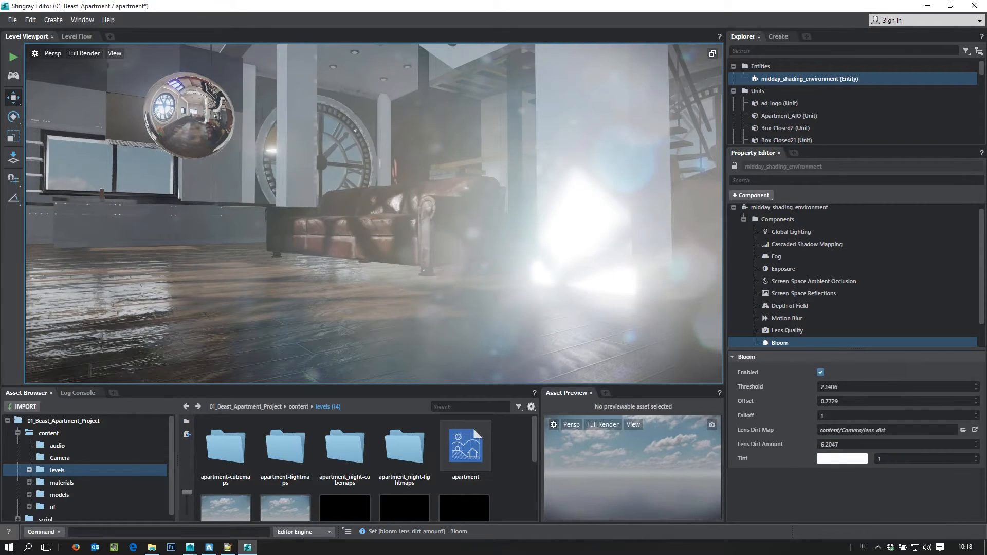
alt+drag(571, 297, 662, 157)
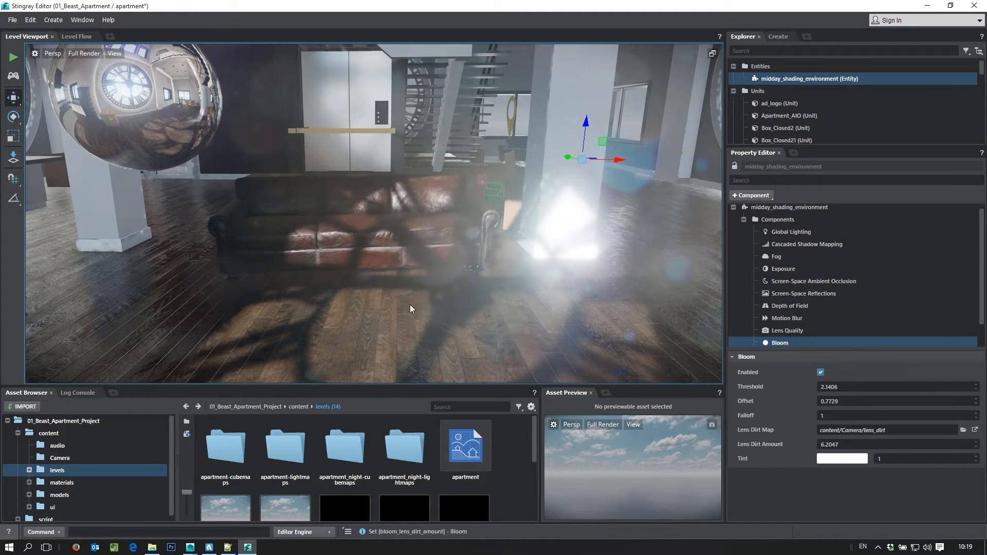
alt+drag(563, 309, 443, 304)
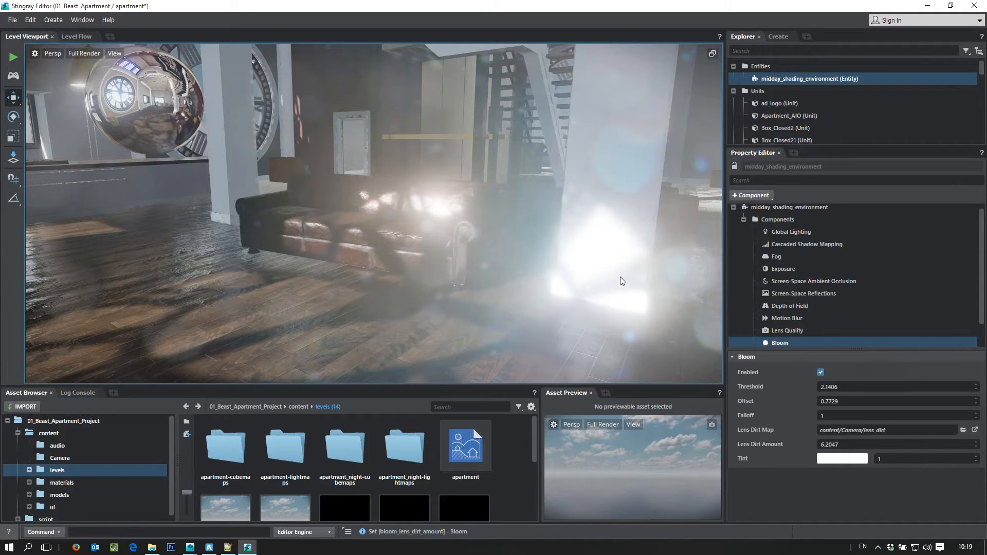
Step: Set the Bloom lens dirt amount to 0 and check the scene around the sofa
click(898, 442)
key(alt+shift)
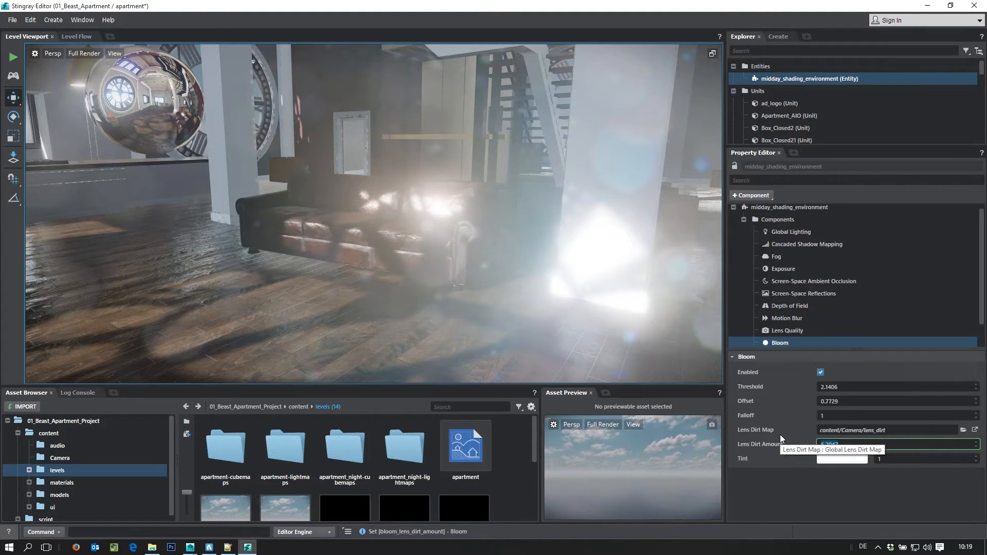
text(0)
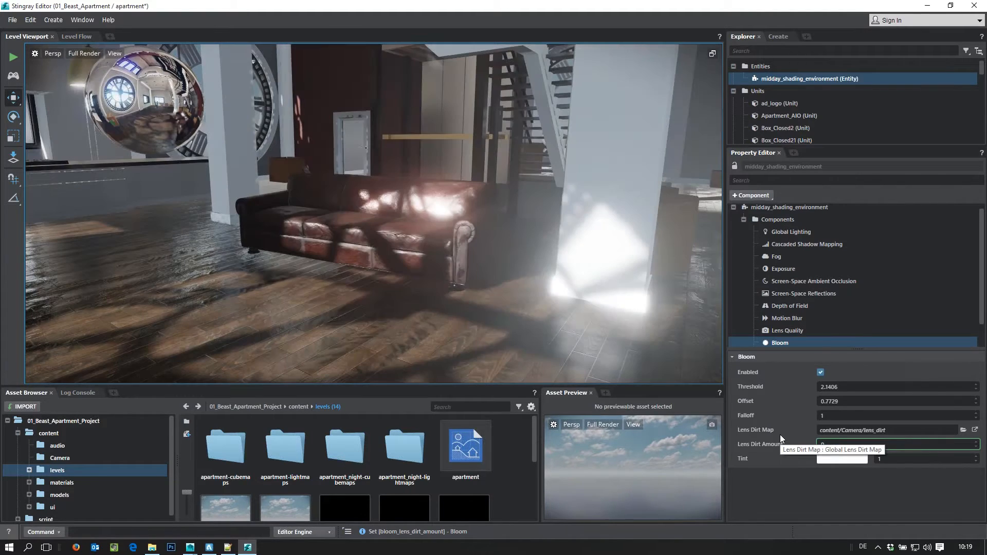
alt+drag(556, 354, 533, 326)
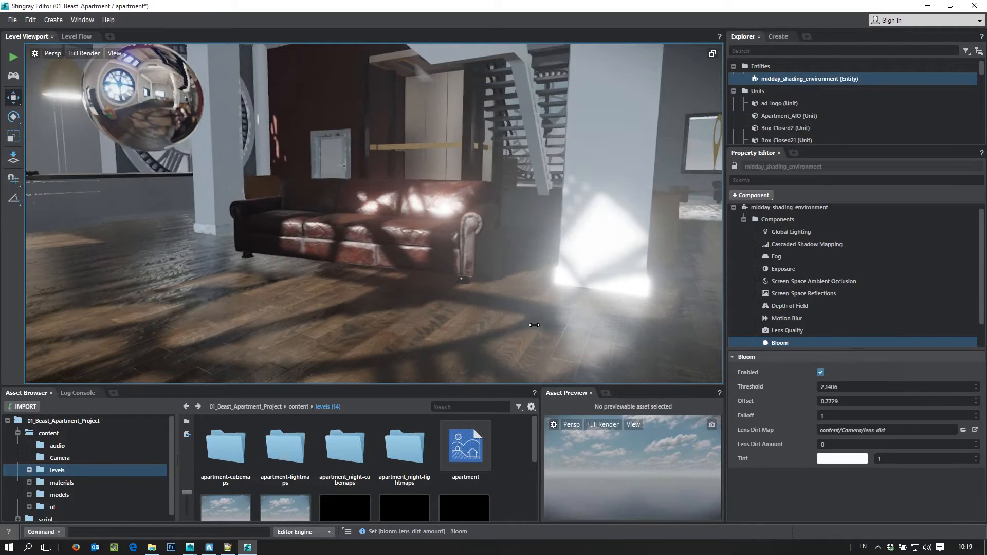
Step: Set the Vignette falloff to 1 and disable the Vignette effect
scroll(804, 328, down, 1)
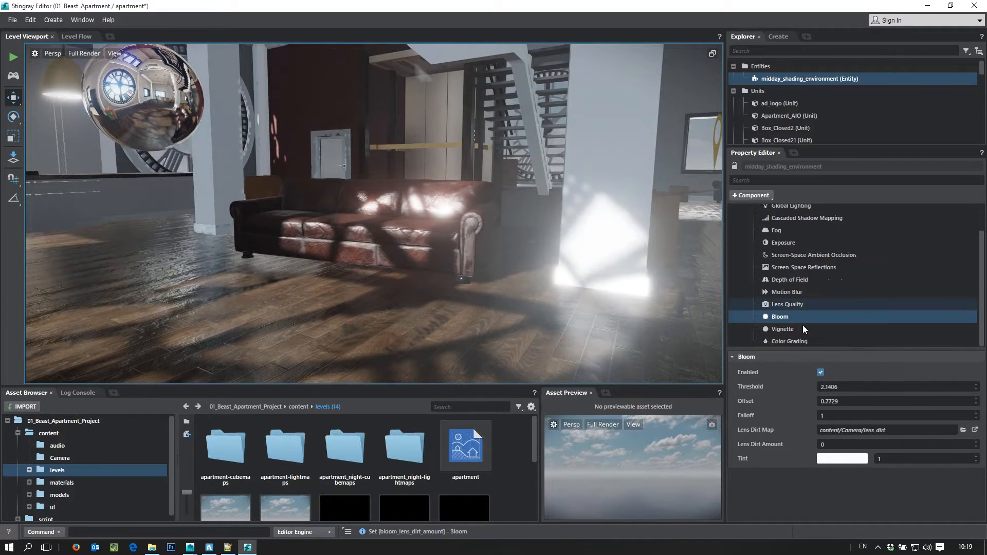
click(799, 329)
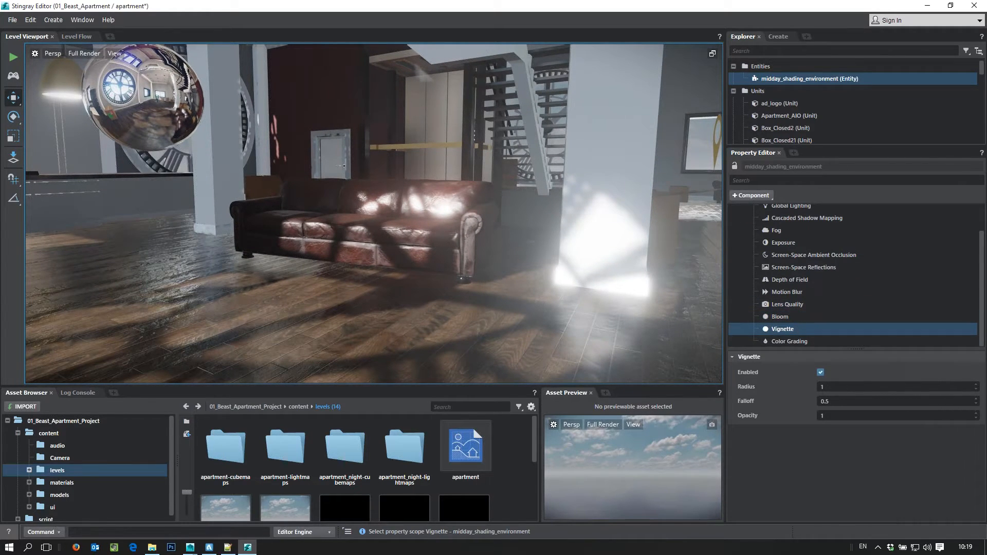
key(alt+shift)
drag(975, 401, 977, 388)
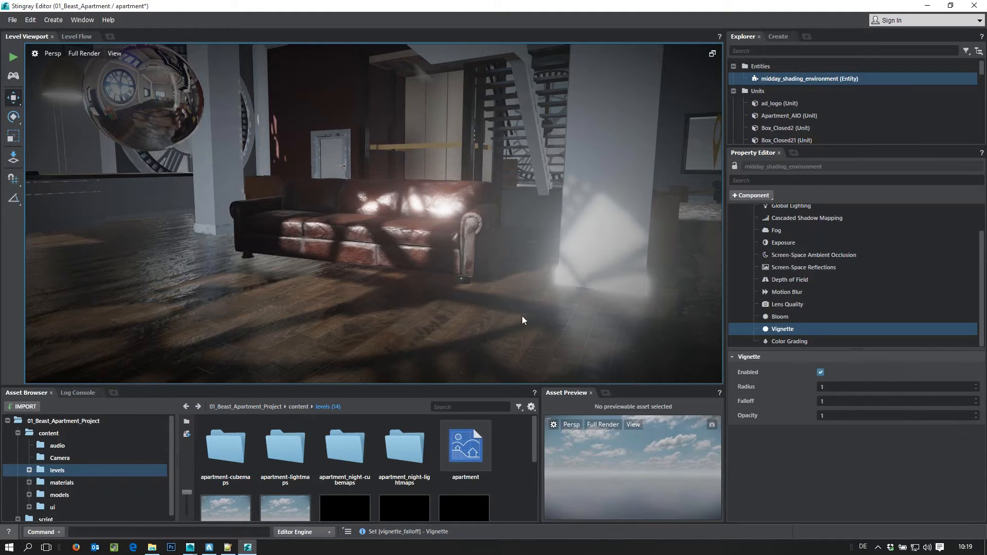
click(820, 375)
alt+drag(393, 251, 459, 290)
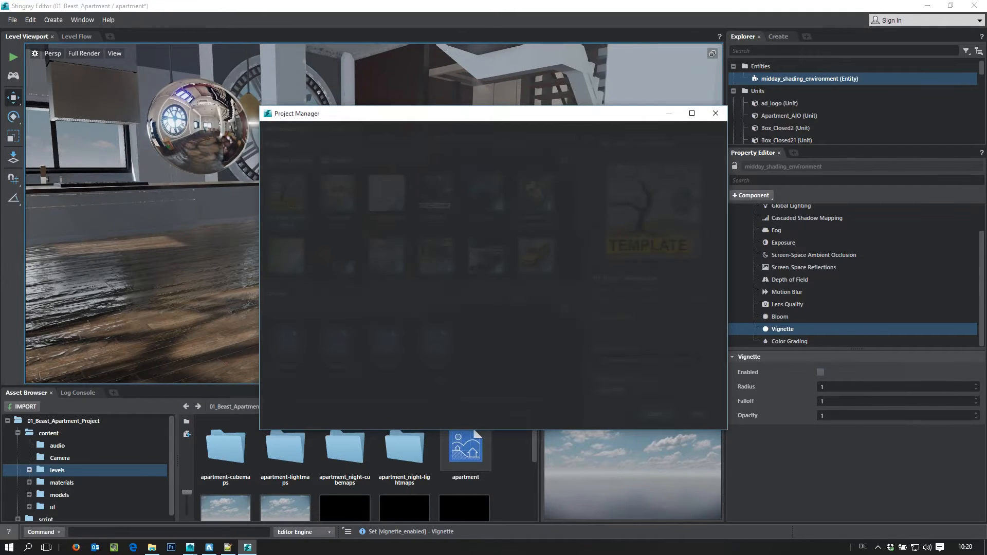
Step: Open the 01_start level of the 02_Sponza project without saving the apartment level's changes
click(337, 198)
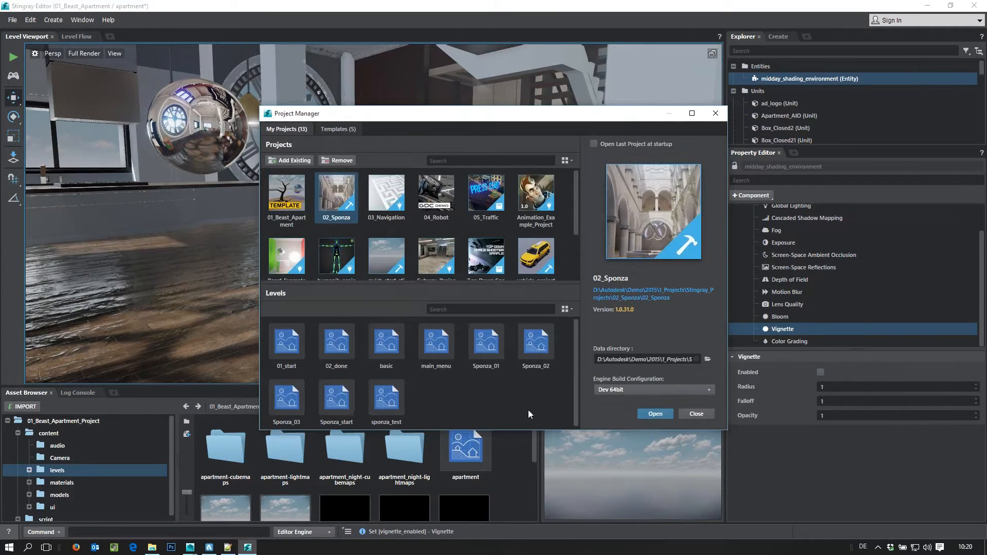
click(287, 350)
double_click(287, 351)
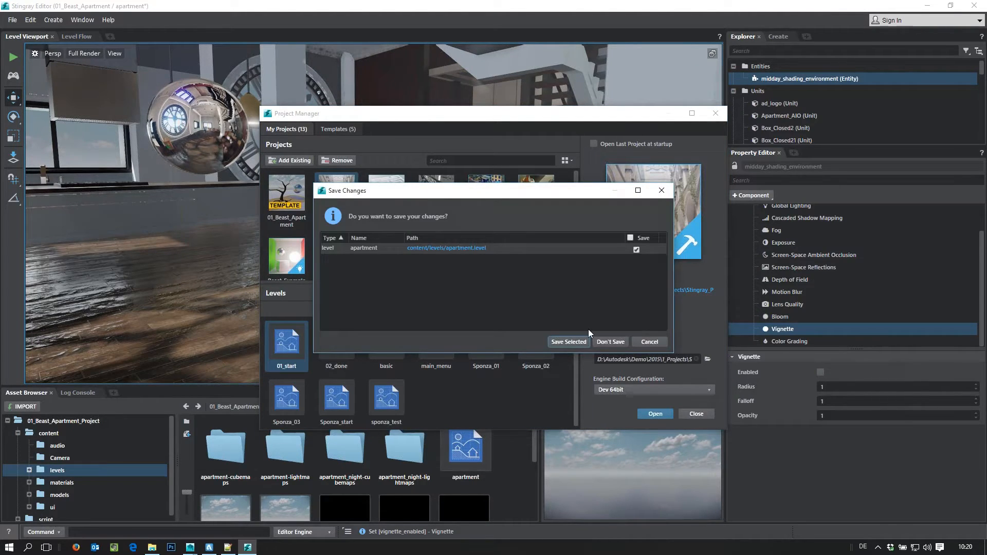
click(612, 343)
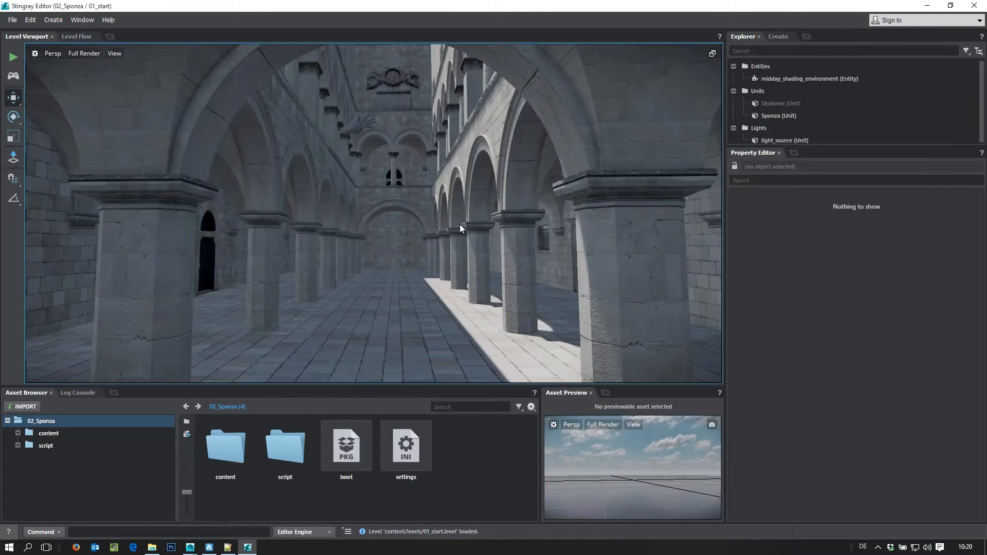
Step: Try rotating the Sponza courtyard's directional light to about -92.6 on X, and undo the rotation
alt+drag(369, 292, 419, 278)
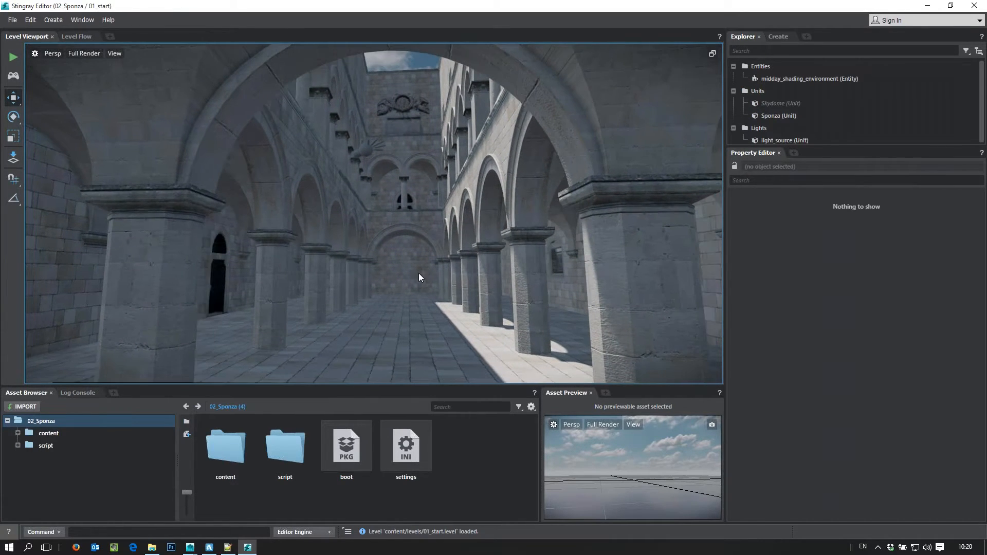
right_drag(419, 274, 399, 220)
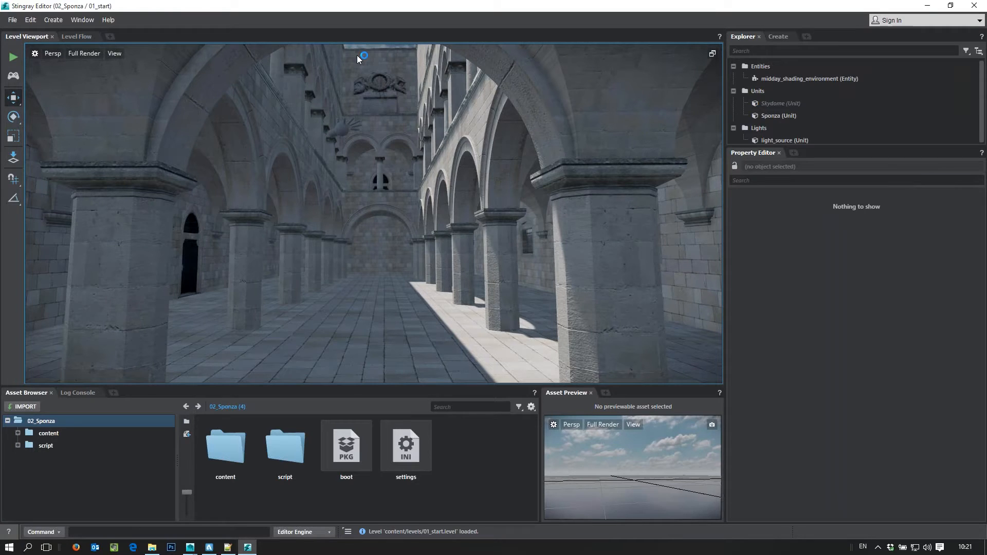
right_drag(474, 259, 466, 241)
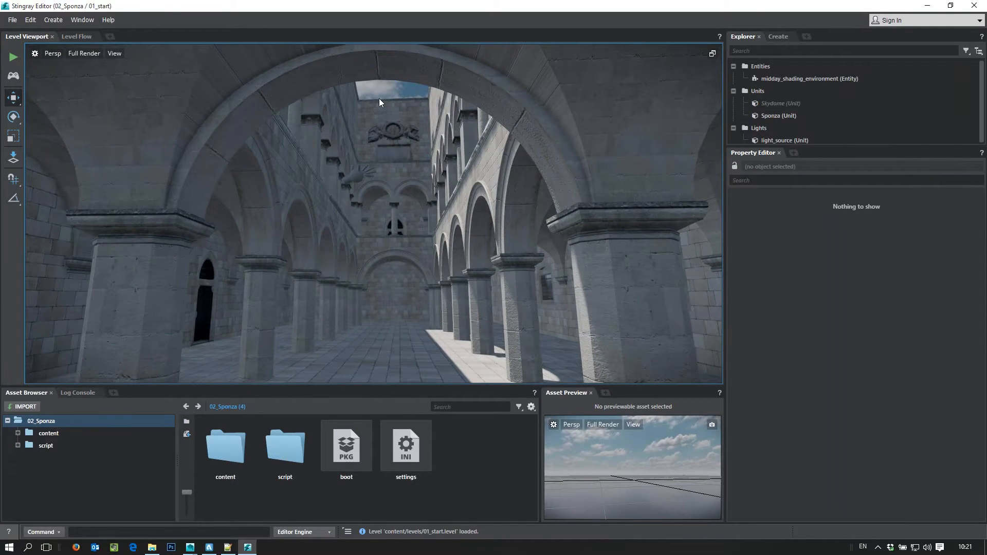
right_drag(378, 98, 406, 146)
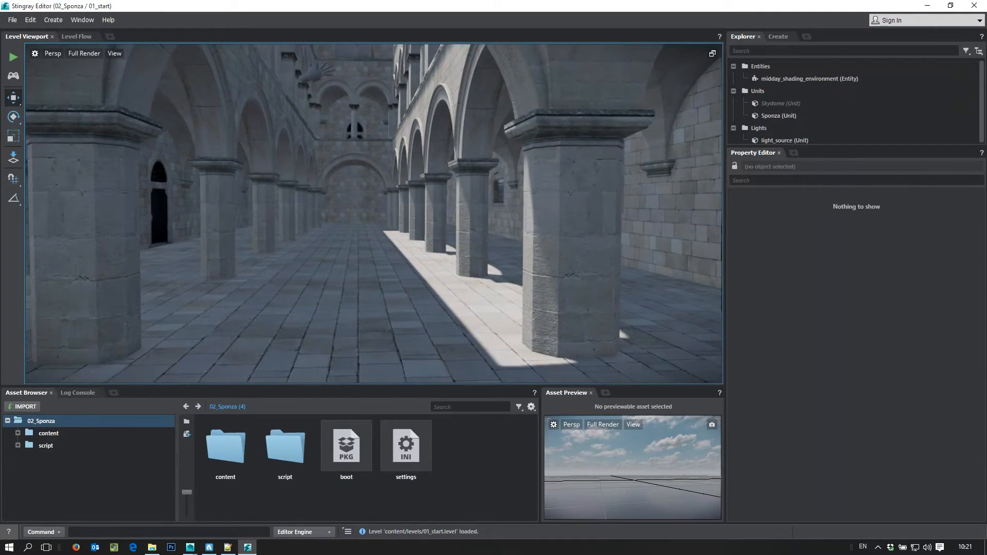
click(319, 76)
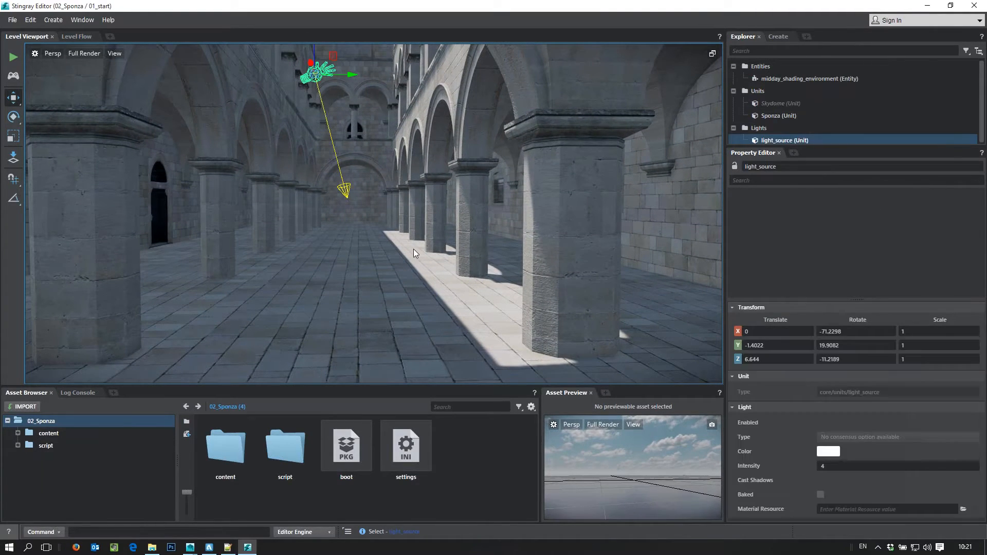
key(e)
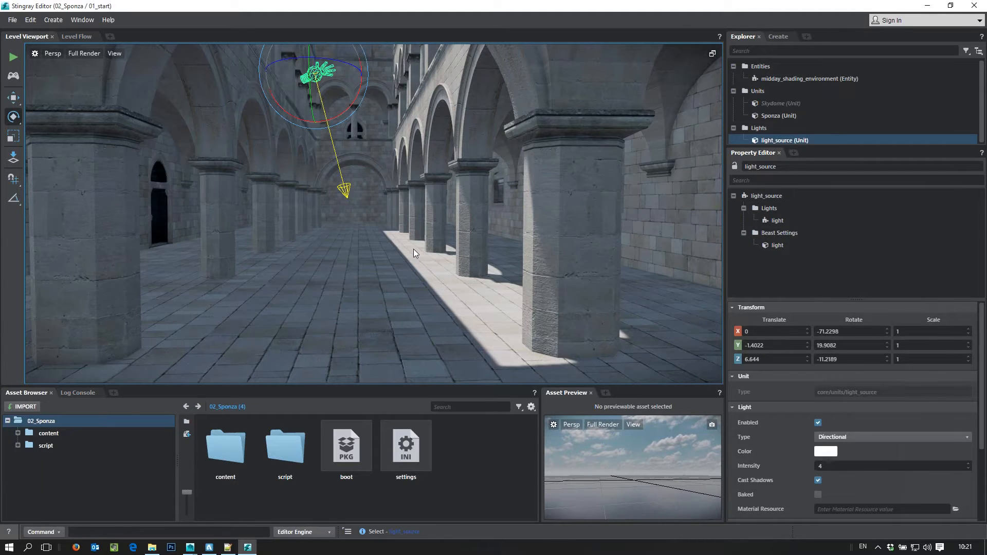
drag(349, 112, 328, 112)
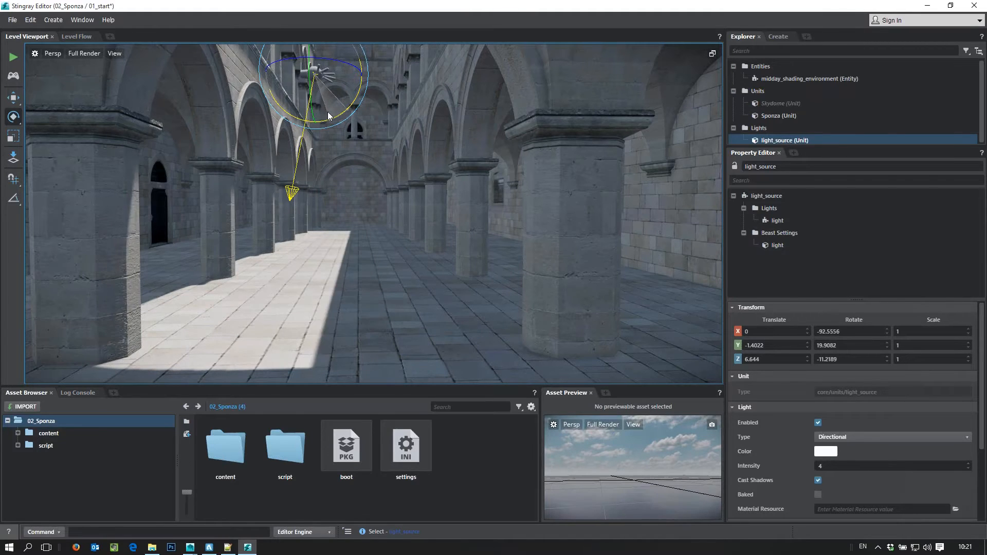
key(ctrl+z)
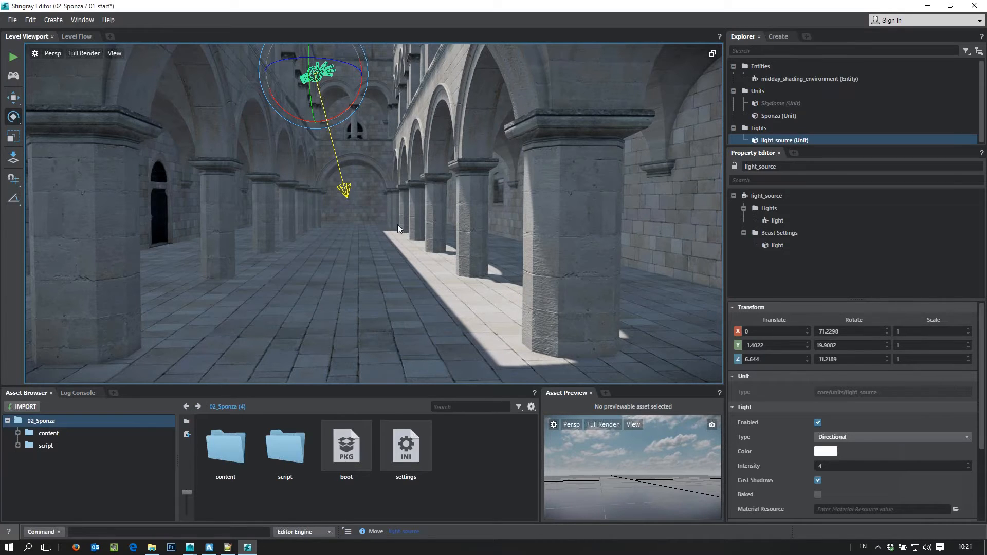
Step: Examine the direct light and shadowed areas in the Sponza courtyard and side arcades, leaving nothing selected
right_drag(372, 224, 360, 195)
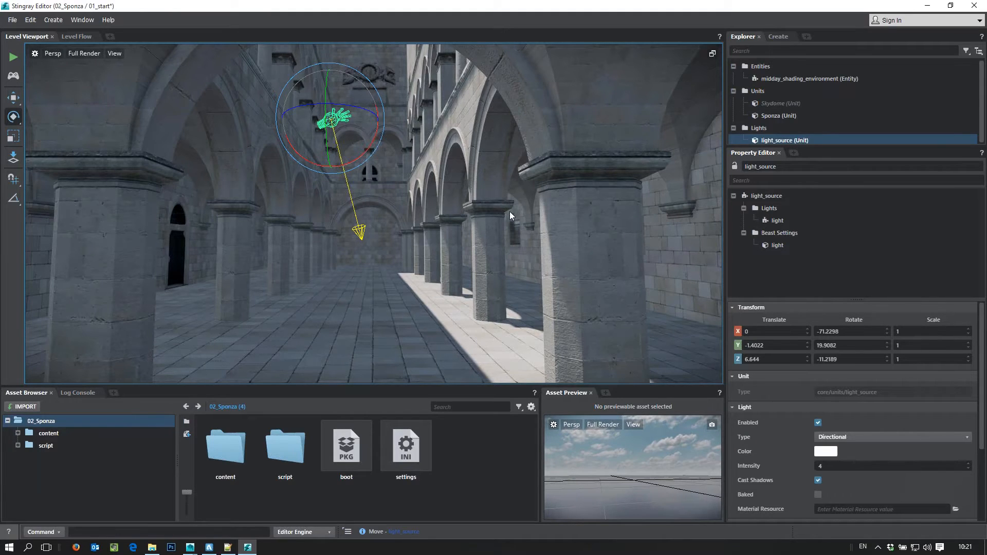
right_drag(575, 321, 485, 319)
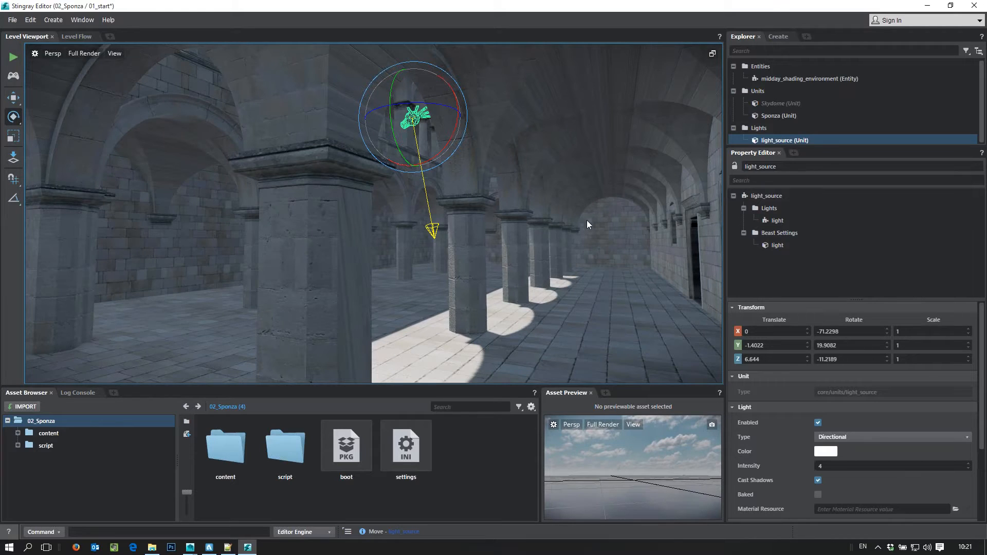
alt+drag(412, 264, 592, 291)
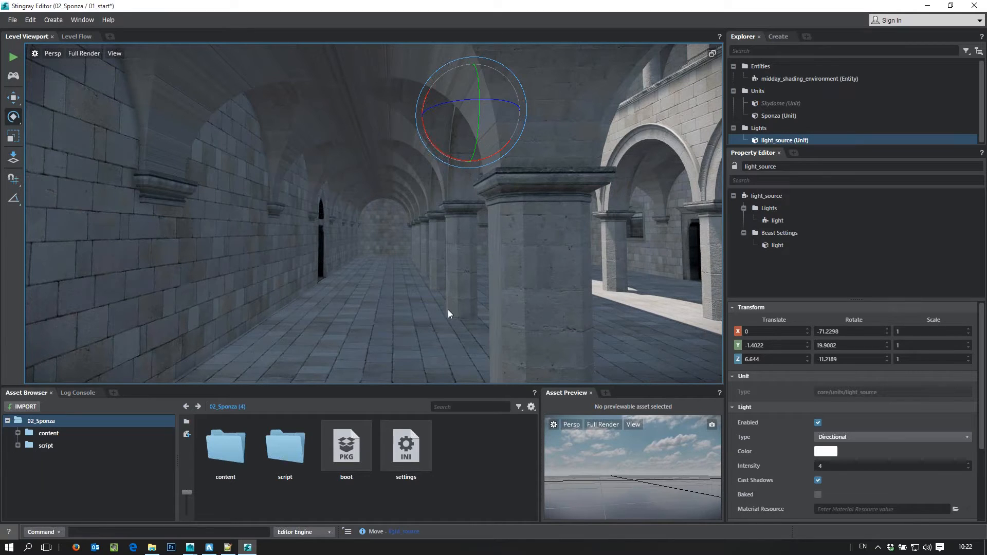
alt+right_drag(576, 300, 701, 280)
alt+right_drag(479, 256, 533, 266)
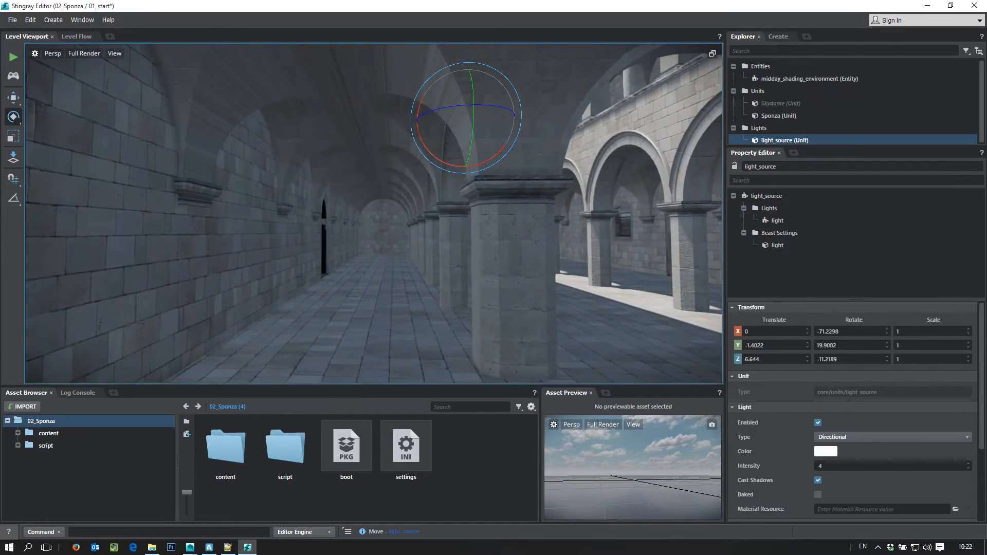
alt+middle_drag(437, 248, 340, 221)
click(340, 221)
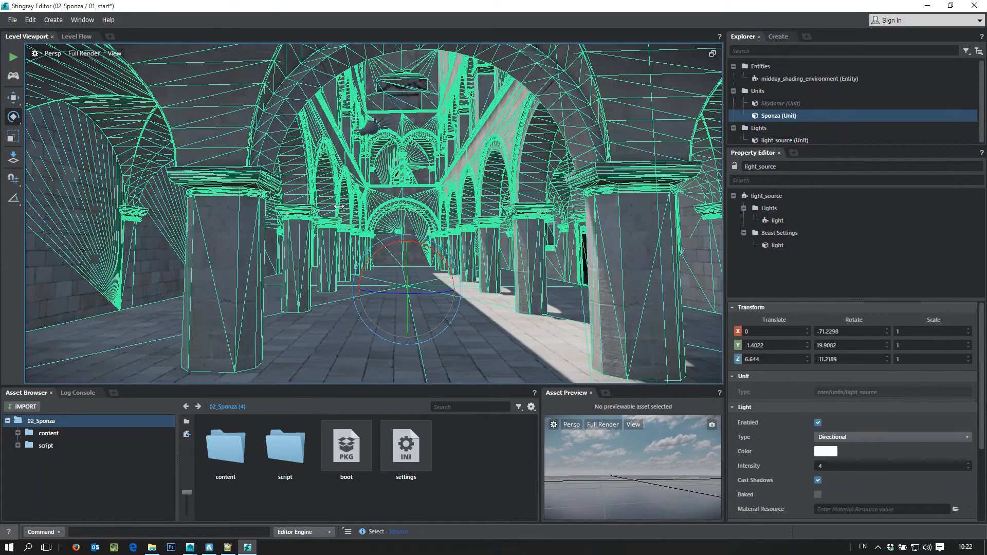
alt+drag(339, 221, 350, 208)
key(Escape)
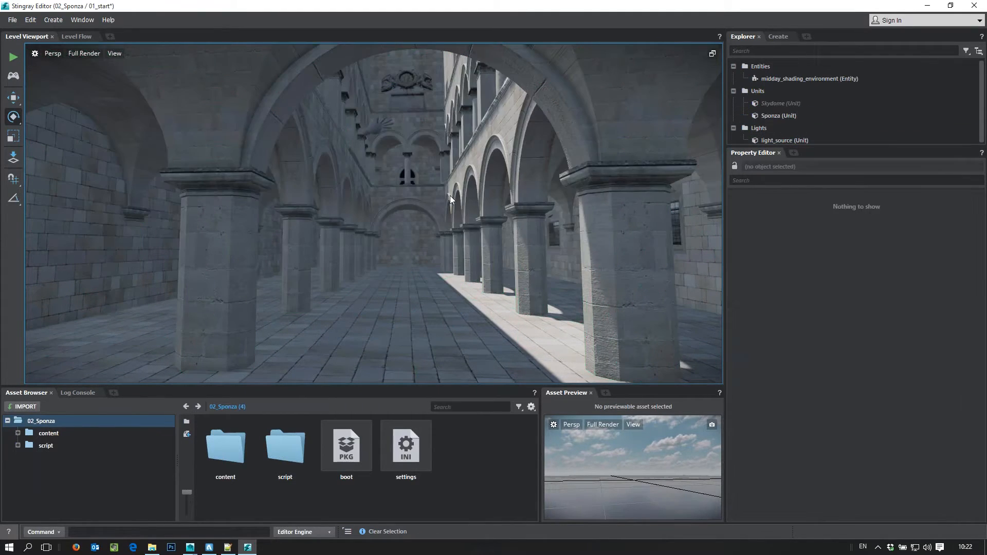
alt+middle_drag(434, 200, 426, 225)
mouse_move(426, 225)
alt+right_down()
mouse_move(378, 218)
mouse_move(436, 223)
alt+right_up()
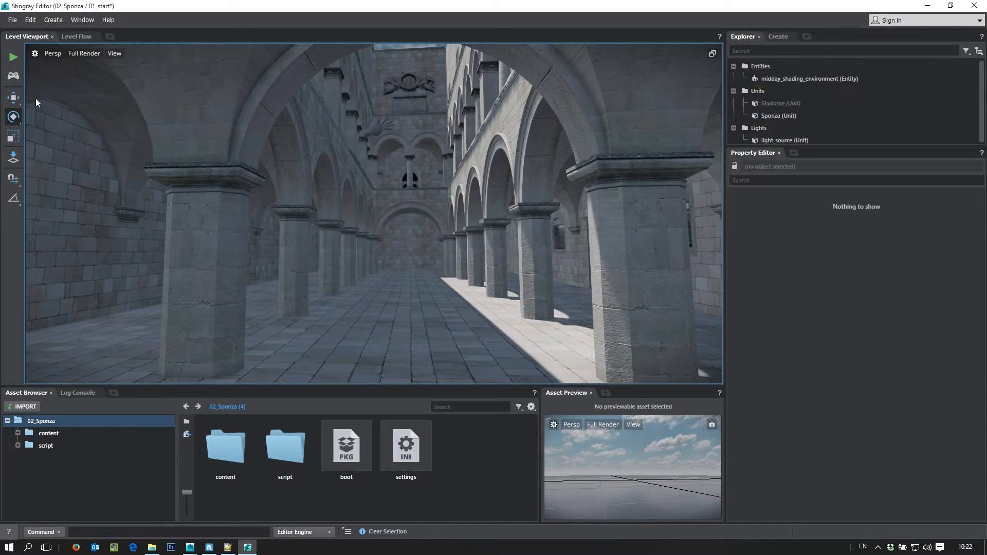
Step: Open the Bake Lightmaps settings as a floating window, enlarged to show all light baking options
click(78, 21)
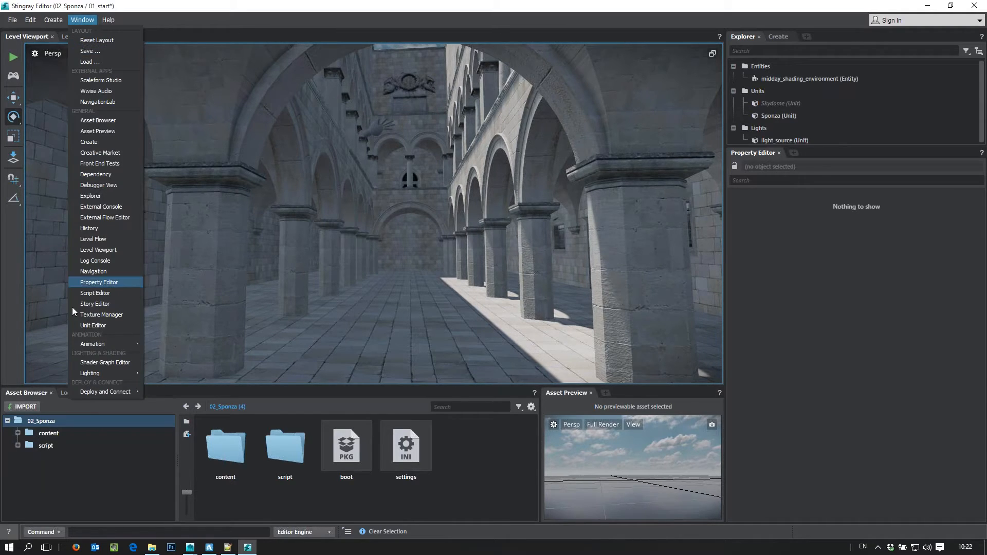
mouse_move(103, 375)
click(170, 375)
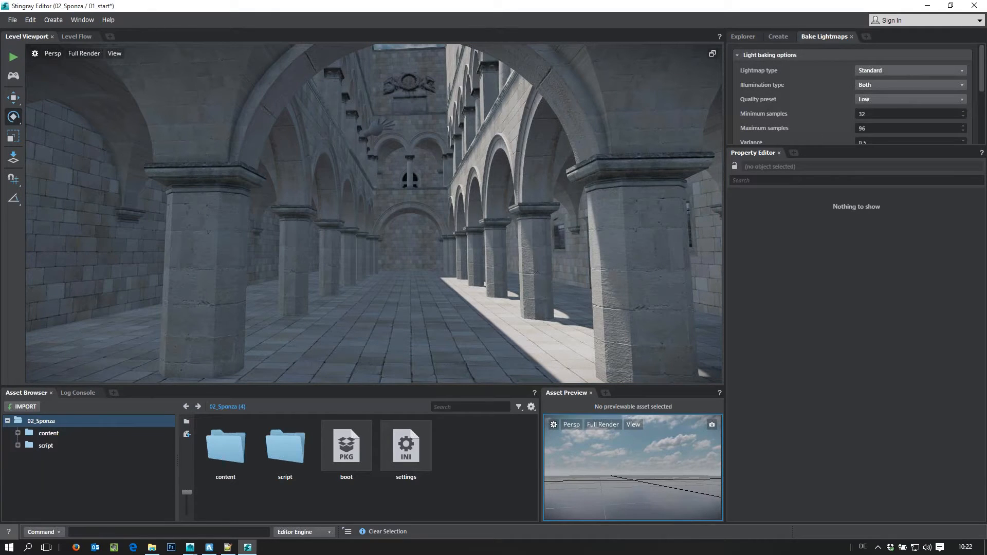
drag(812, 36, 538, 140)
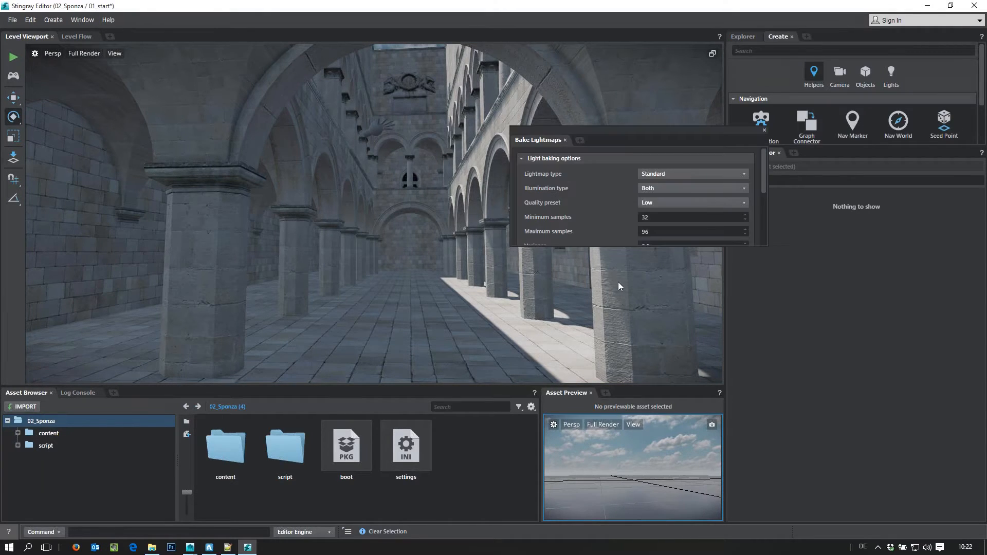
drag(638, 247, 637, 383)
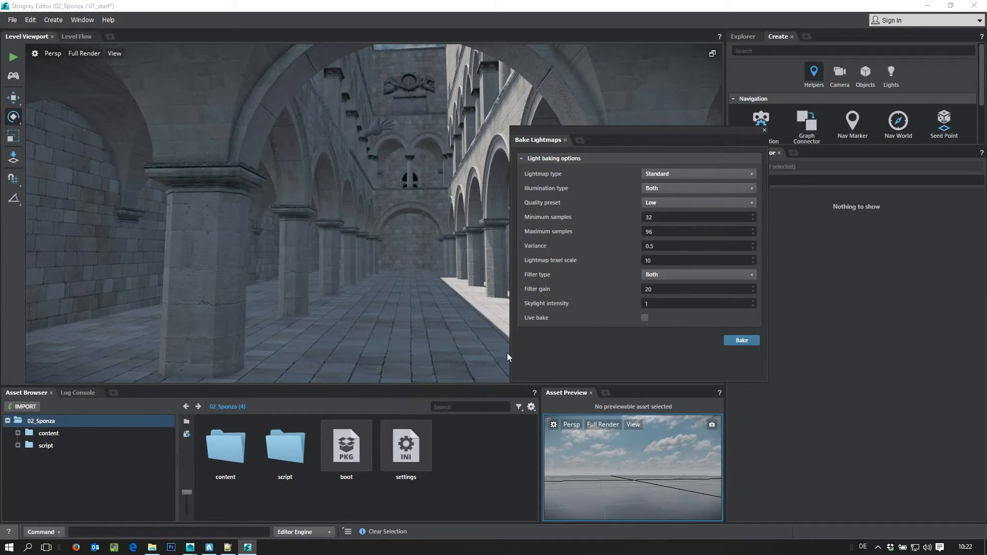
drag(510, 351, 593, 346)
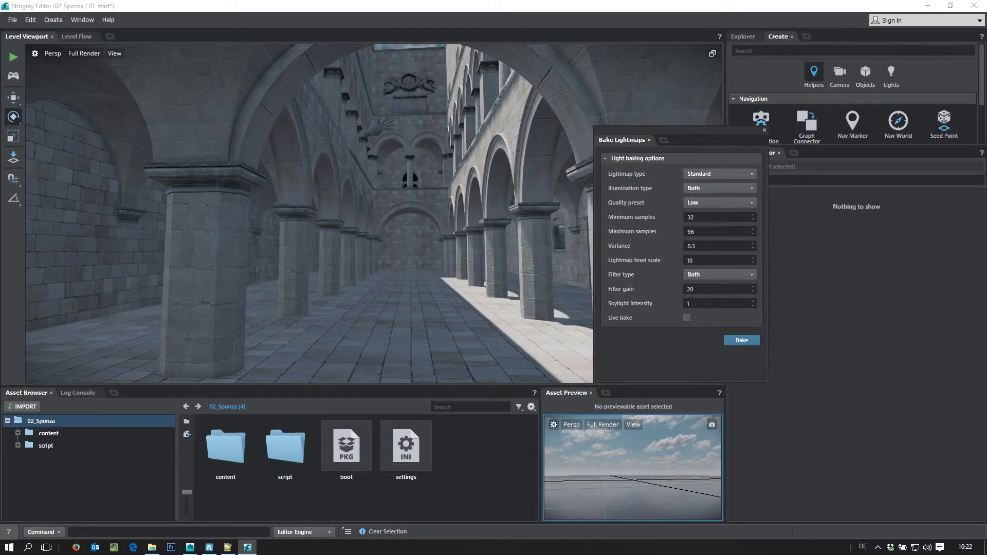
drag(623, 140, 599, 76)
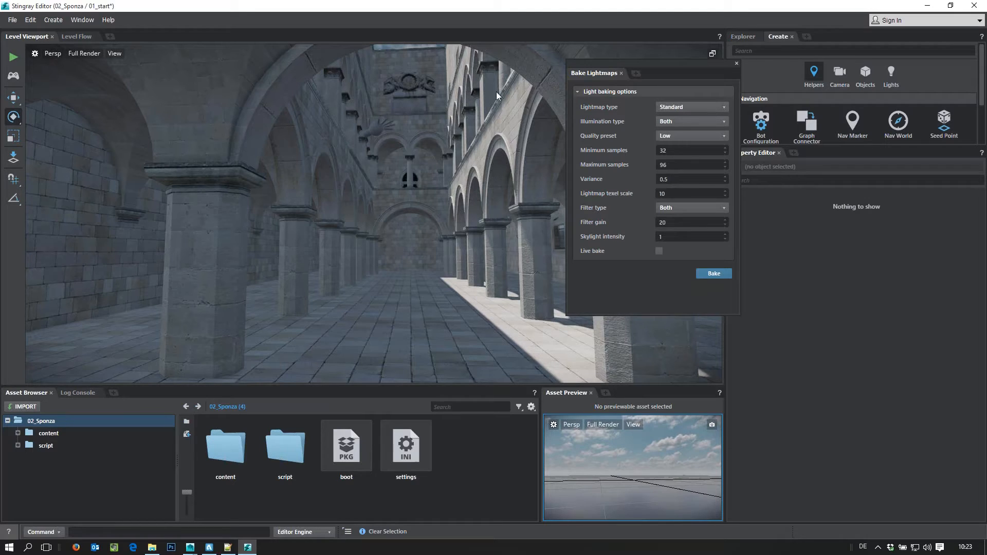
Step: Try a live lightmap bake of the Sponza courtyard with nothing selected, stop it early, and close the Bake Lightmaps window
click(659, 251)
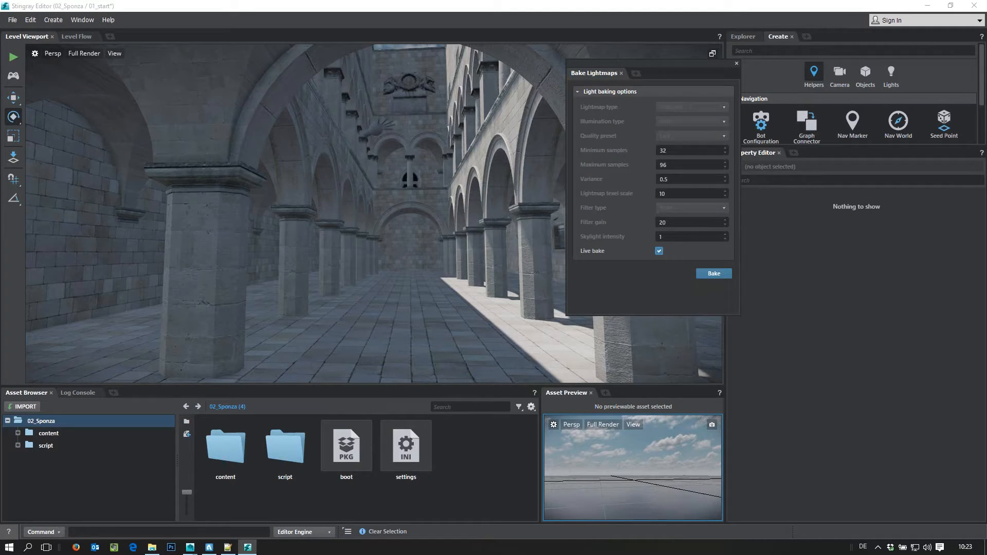
click(714, 276)
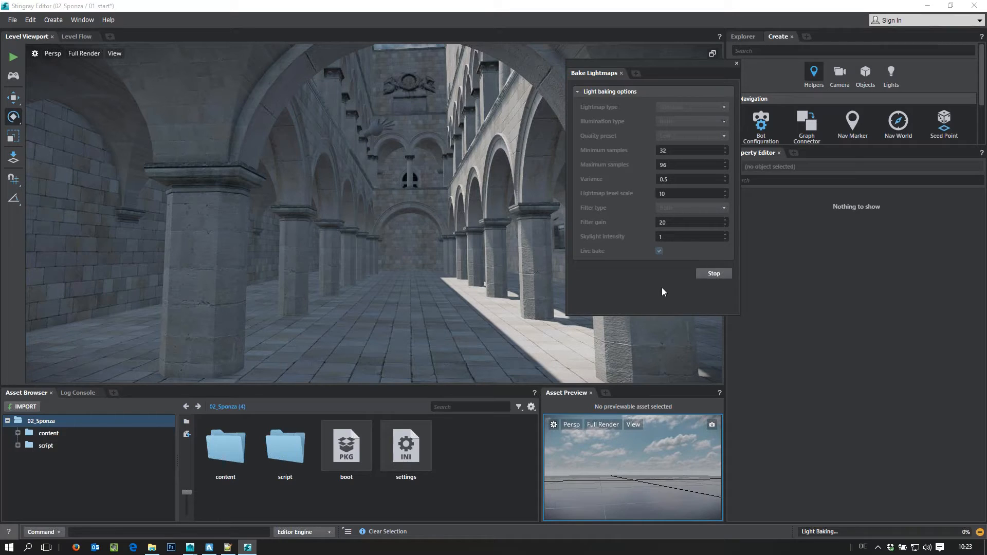
click(474, 316)
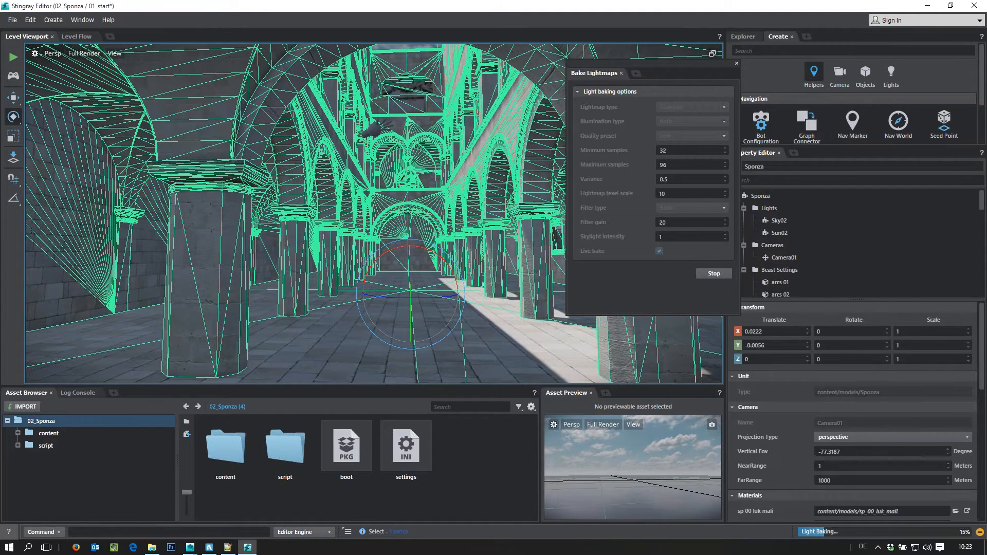
key(Escape)
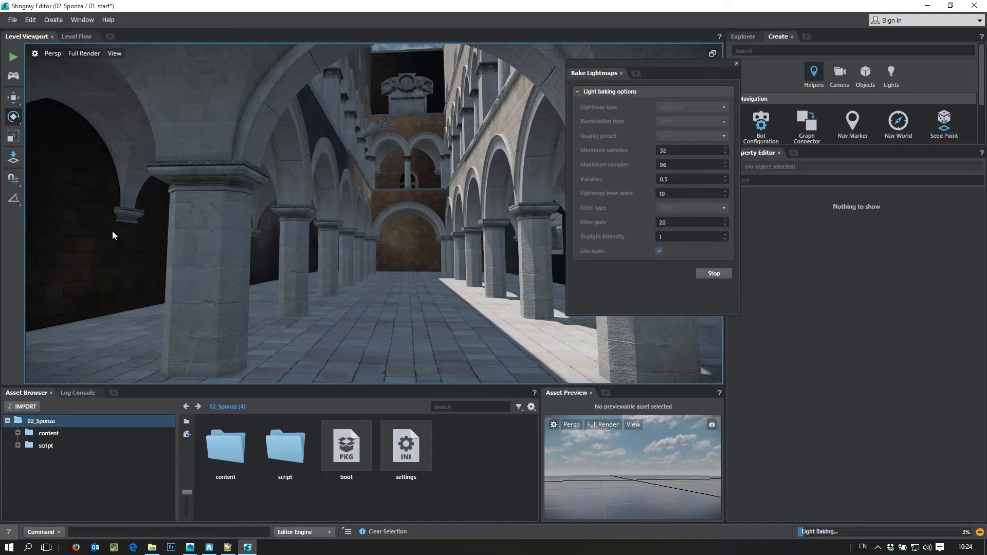
right_drag(434, 312, 433, 312)
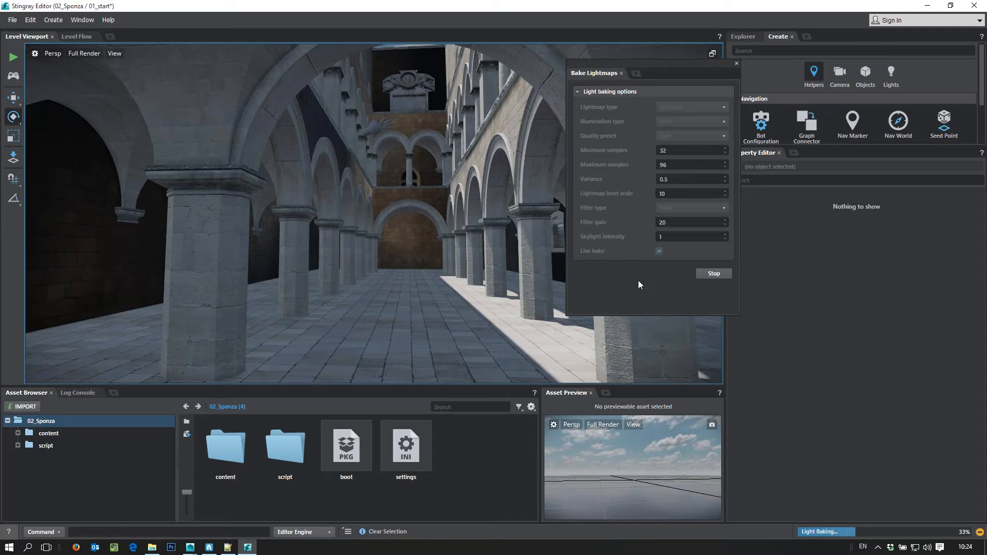
click(714, 273)
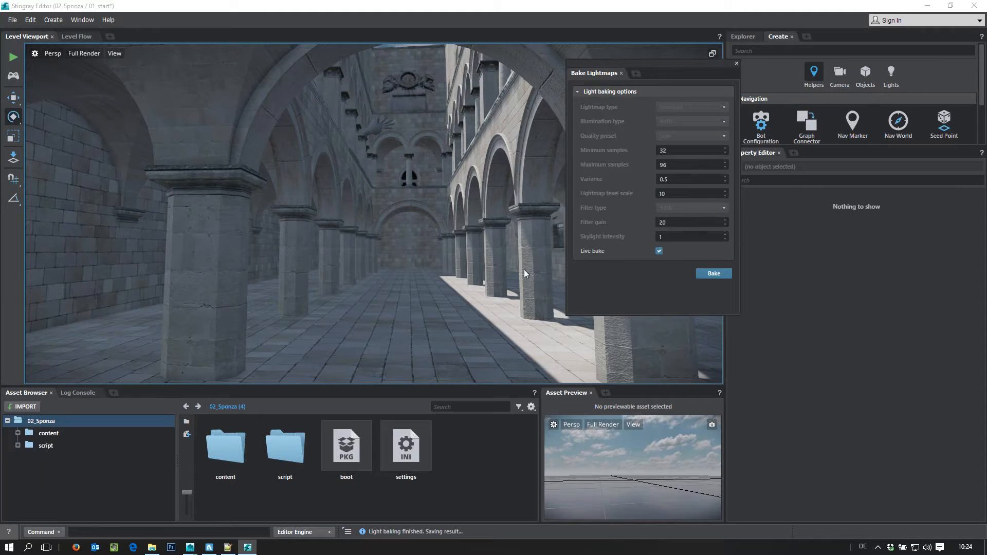
click(737, 64)
Step: Open the 02_done level from the project's content/levels folder without saving the current level's changes
double_click(225, 465)
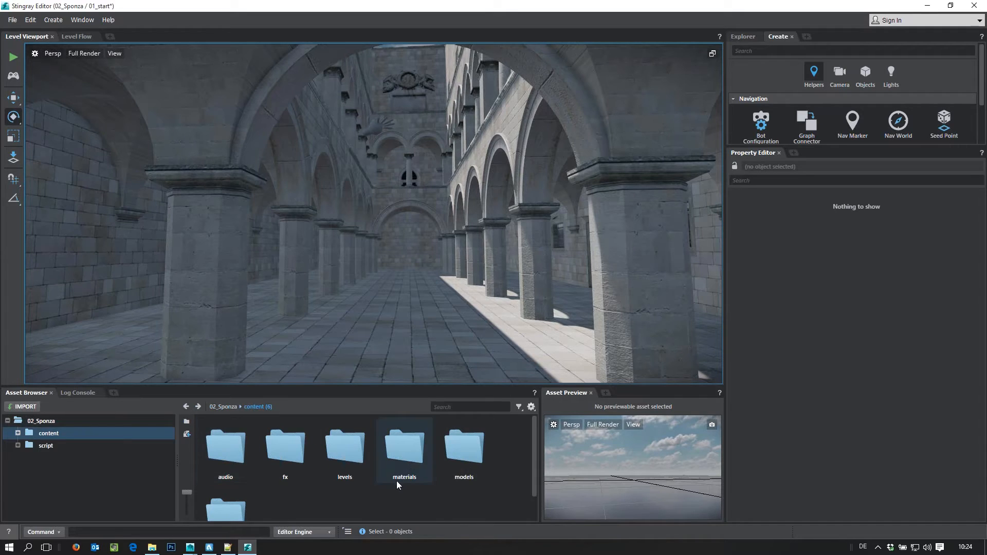
double_click(344, 455)
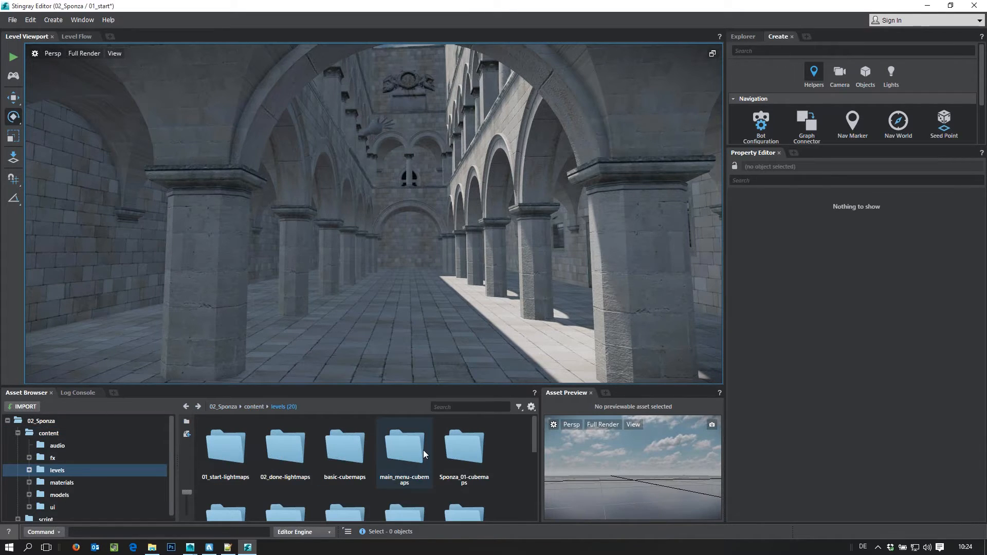
scroll(423, 449, down, 3)
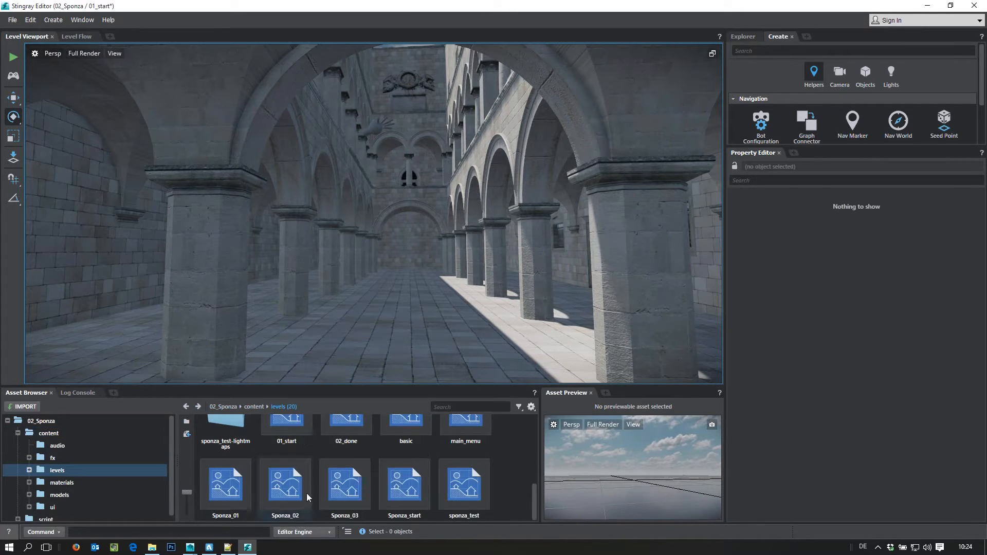
click(346, 434)
scroll(346, 434, up, 1)
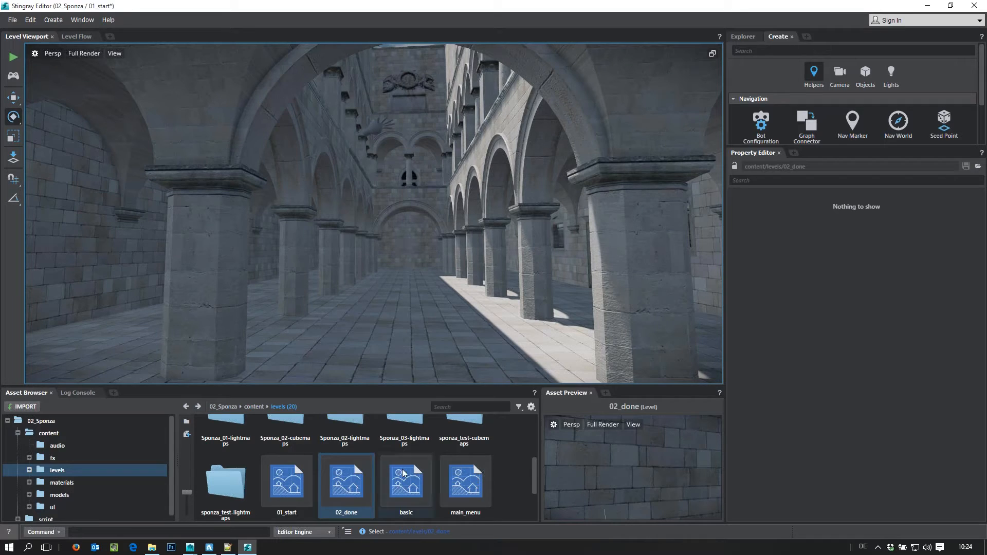
double_click(342, 492)
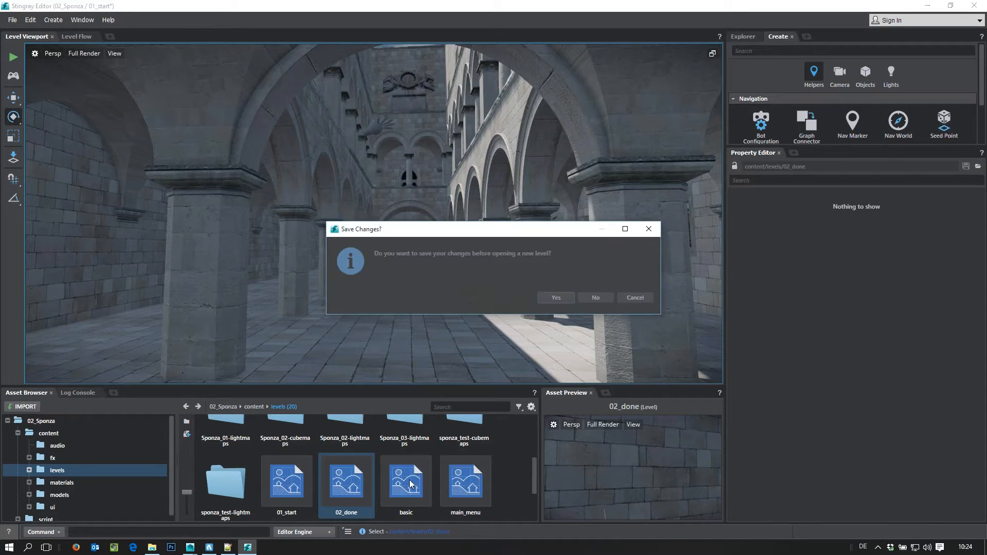
click(596, 298)
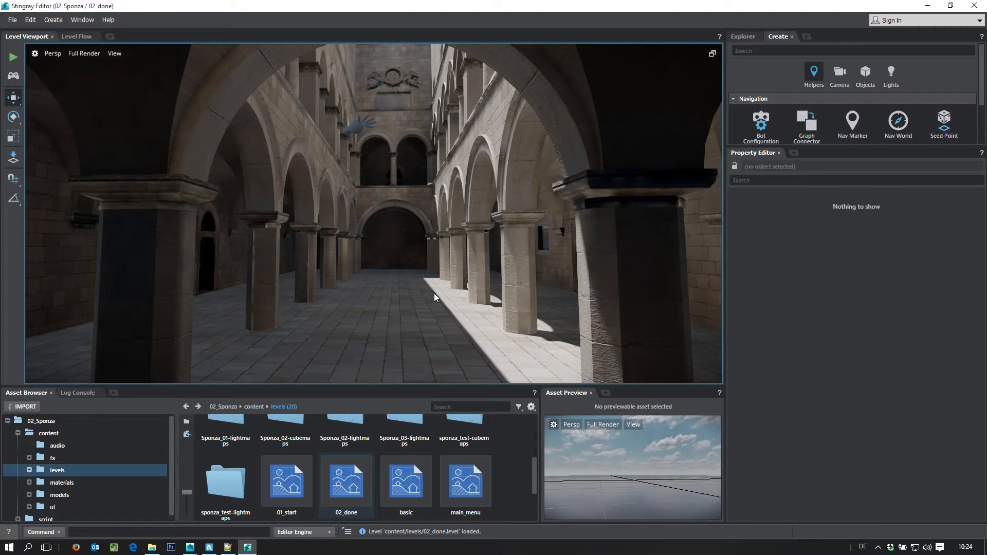
Step: Examine the baked lighting of the 02_done level in the Sponza courtyard and both side arcades
scroll(449, 297, up, 3)
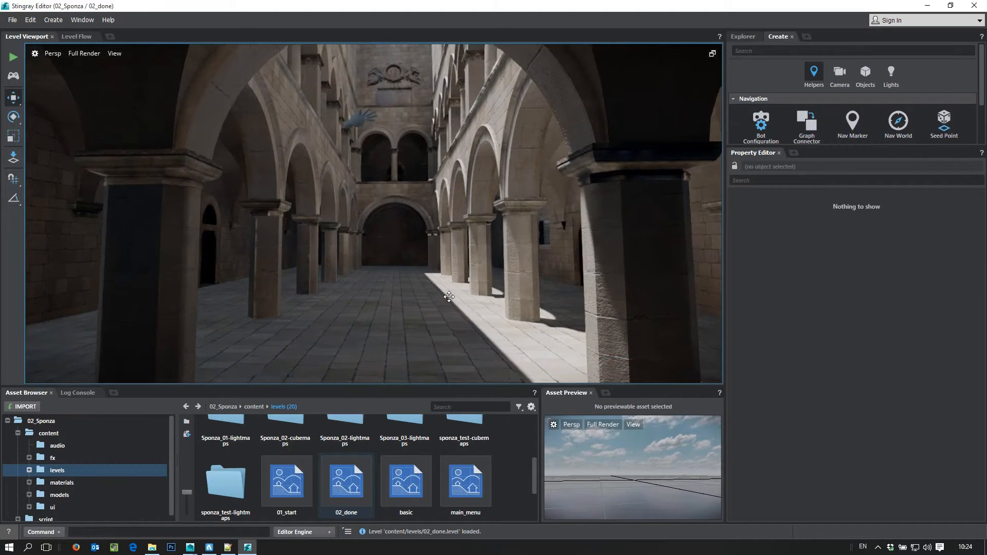
scroll(449, 297, up, 2)
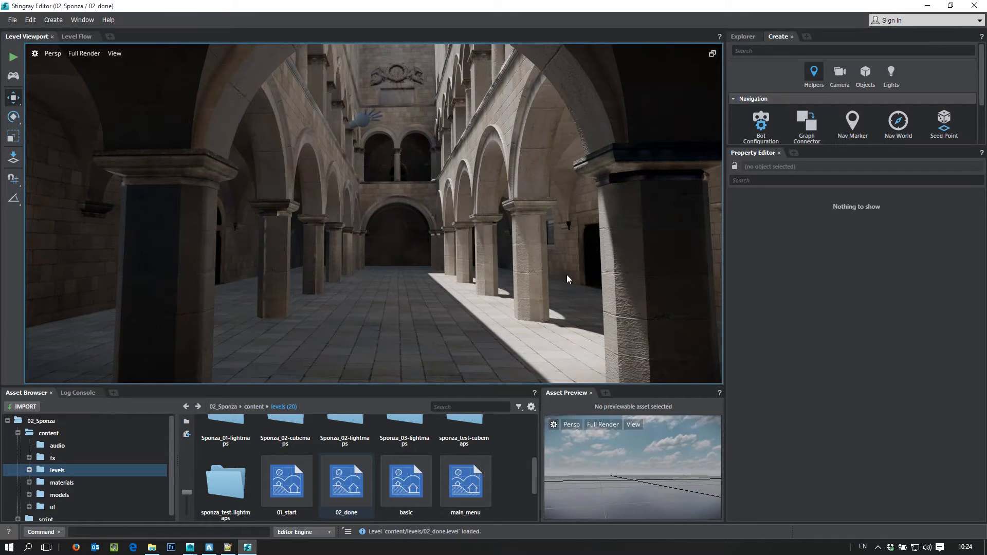
middle_drag(567, 279, 52, 300)
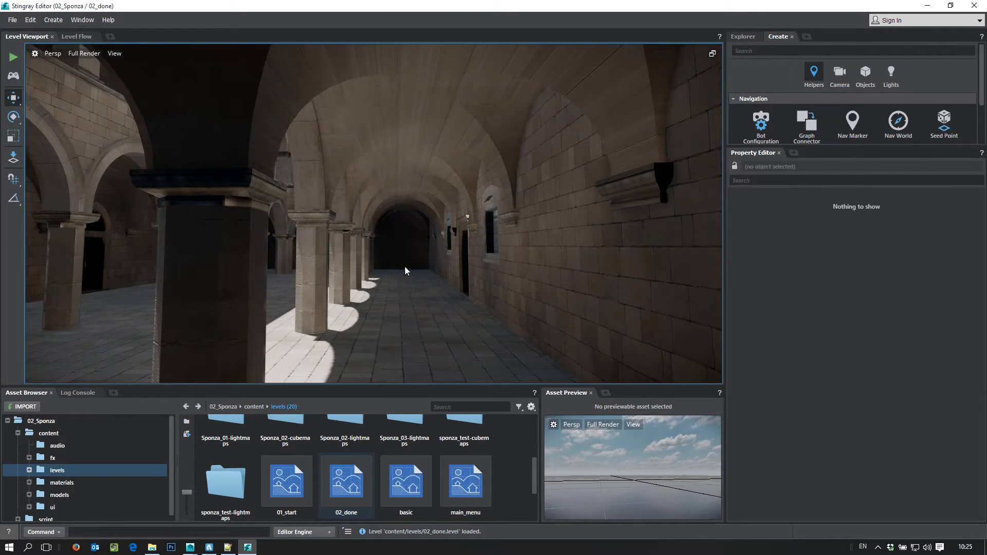
alt+drag(255, 274, 460, 233)
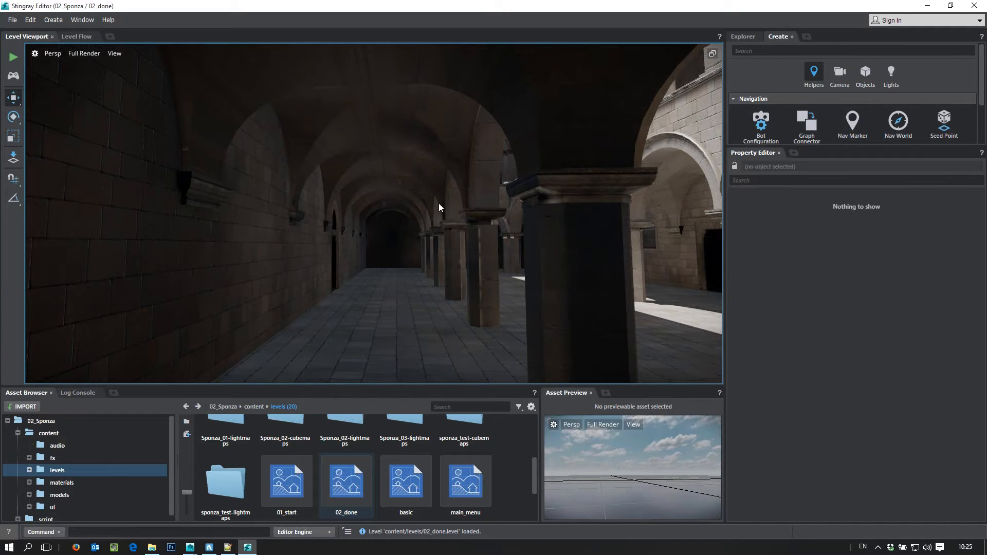
alt+drag(622, 256, 393, 263)
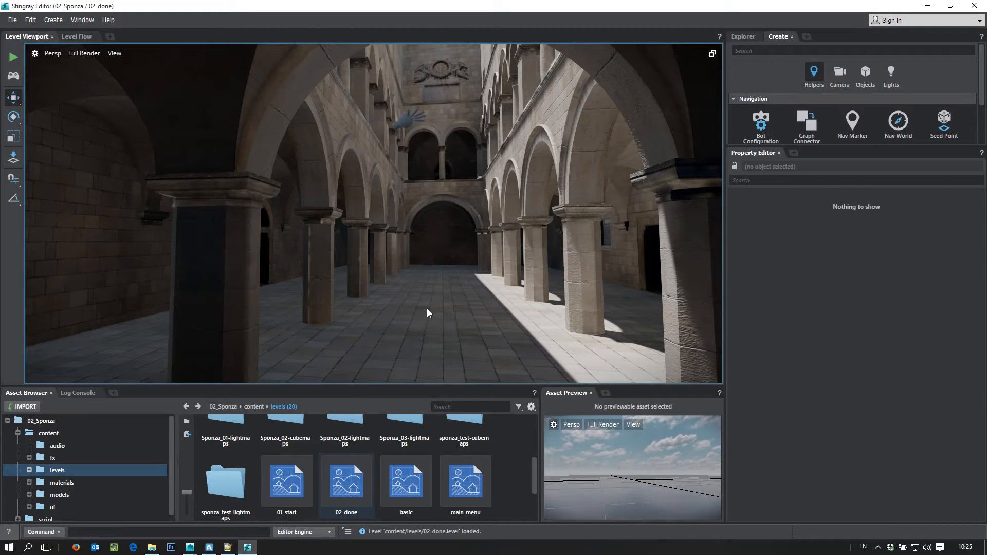
alt+drag(427, 308, 383, 299)
alt+right_drag(418, 239, 425, 236)
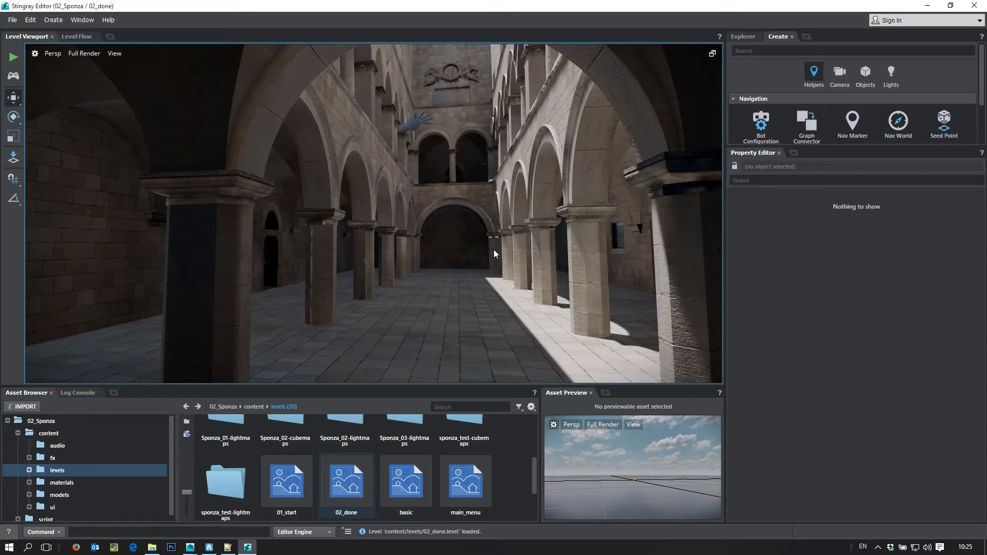
Step: Open the navigation level of the 03_Navigation project
key(ctrl+shift+o)
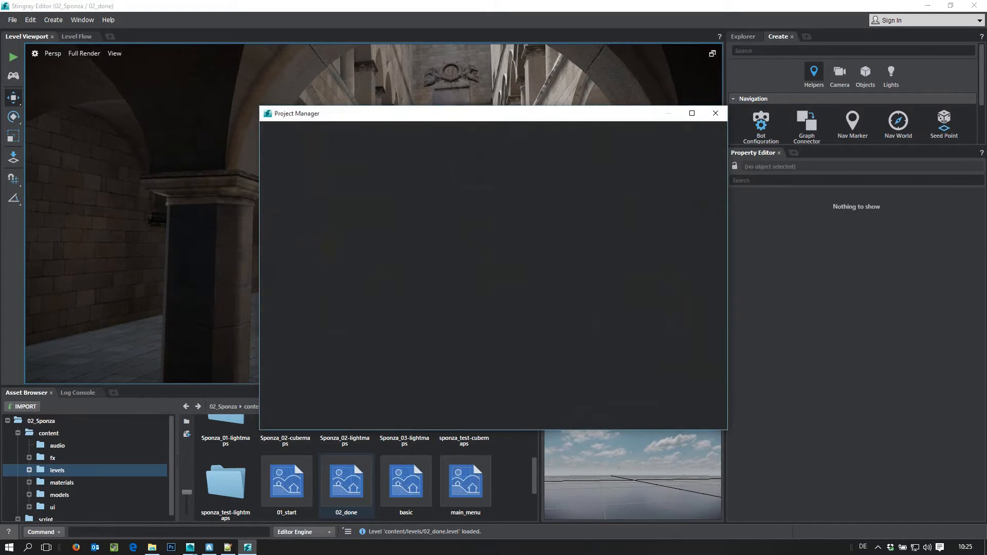
click(387, 198)
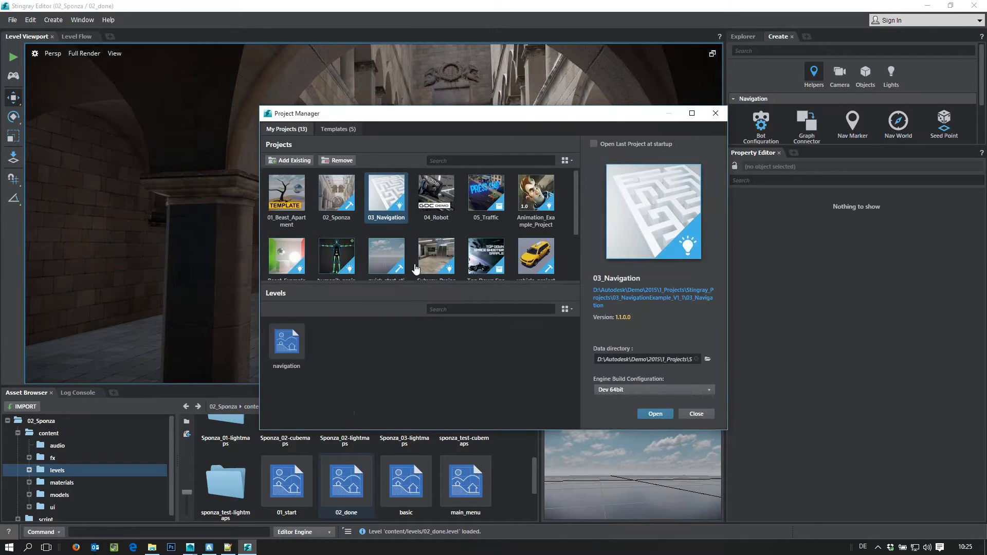
click(286, 348)
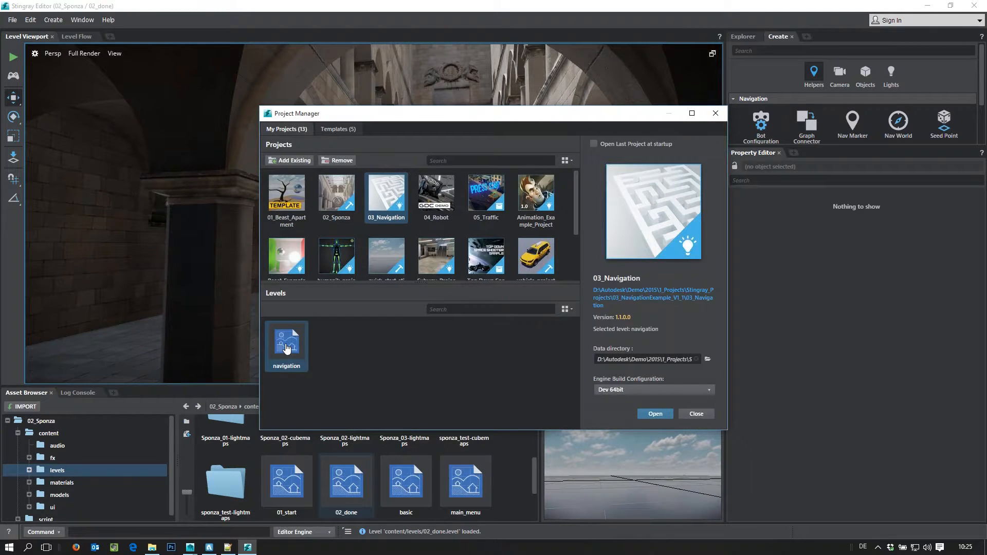
double_click(287, 348)
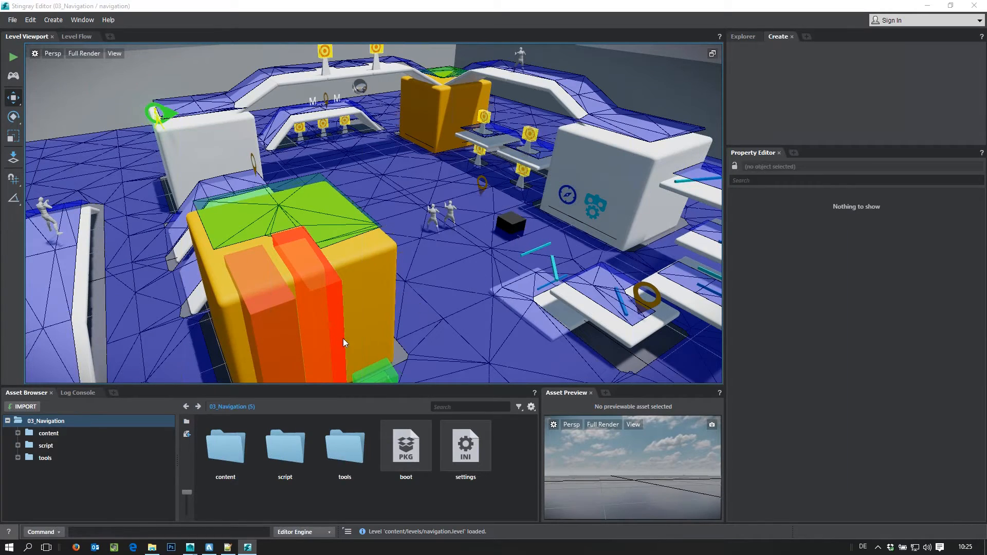
Step: Examine the navigation mesh across the level's floor, ramps, cubes and stepped platforms from several angles and distances
mouse_move(342, 338)
alt+mouse_down()
mouse_move(437, 315)
mouse_move(501, 326)
mouse_move(297, 322)
mouse_move(341, 325)
alt+mouse_up()
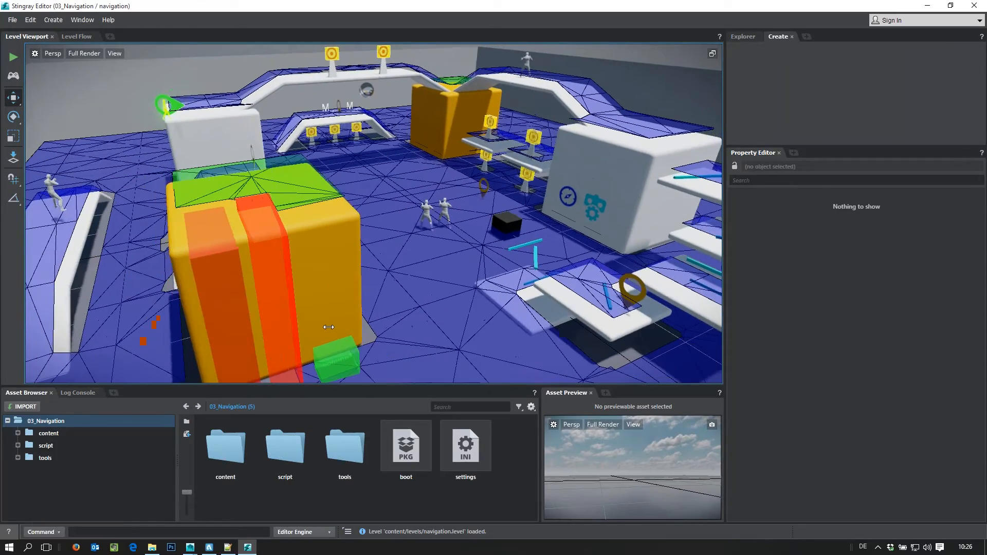
scroll(405, 264, down, 1)
scroll(406, 264, down, 5)
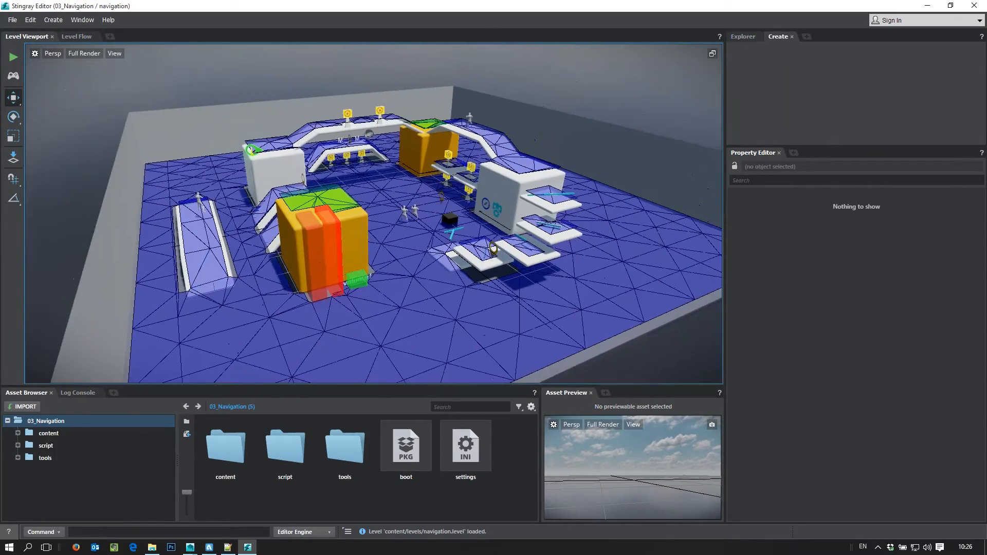
alt+drag(311, 271, 325, 312)
scroll(324, 312, up, 6)
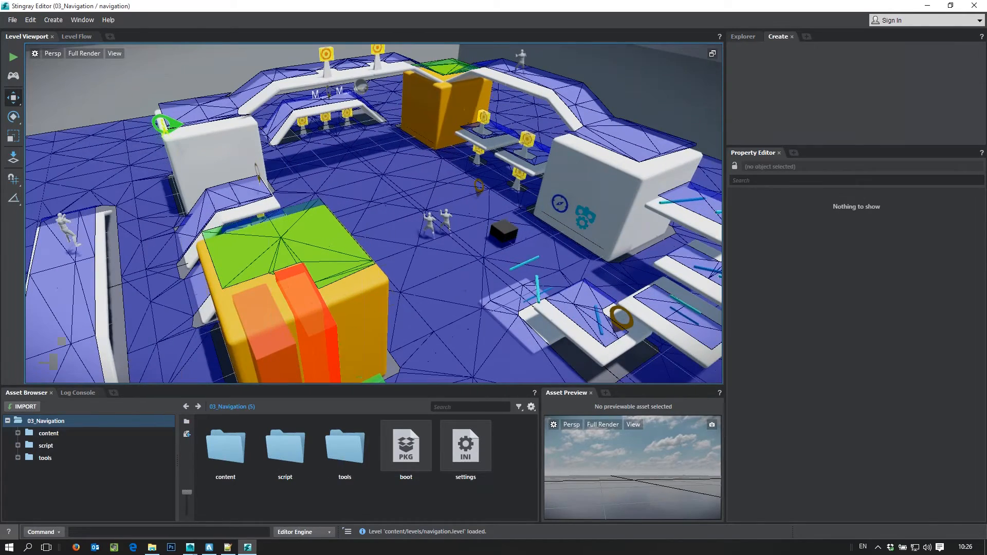
alt+middle_drag(465, 256, 468, 246)
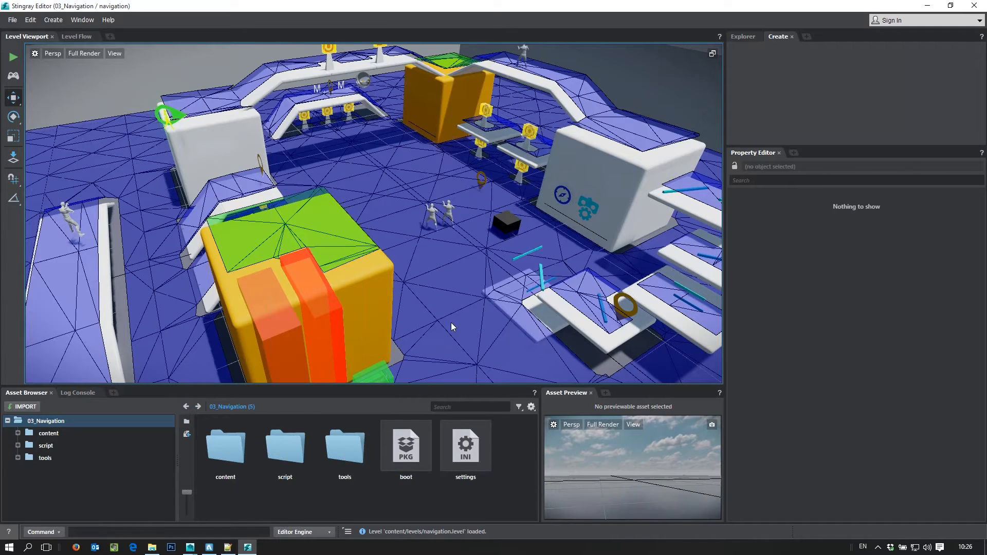
alt+drag(470, 293, 471, 253)
alt+right_drag(527, 278, 494, 270)
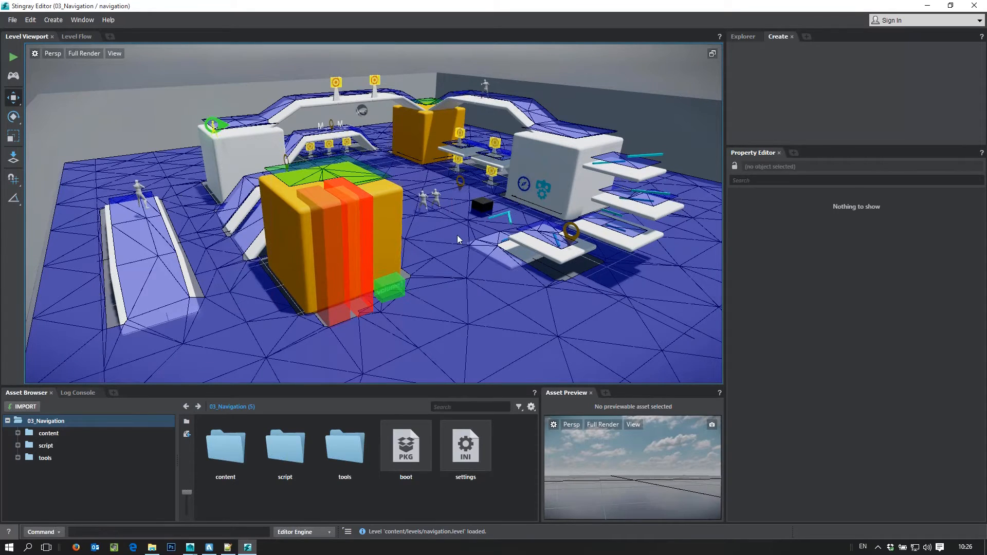
alt+drag(461, 237, 383, 281)
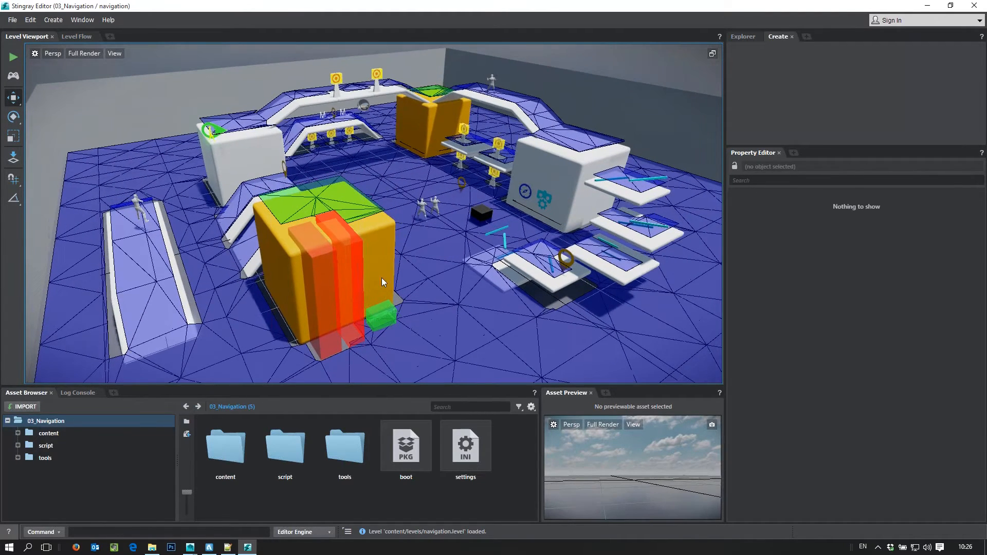
alt+right_drag(402, 289, 514, 280)
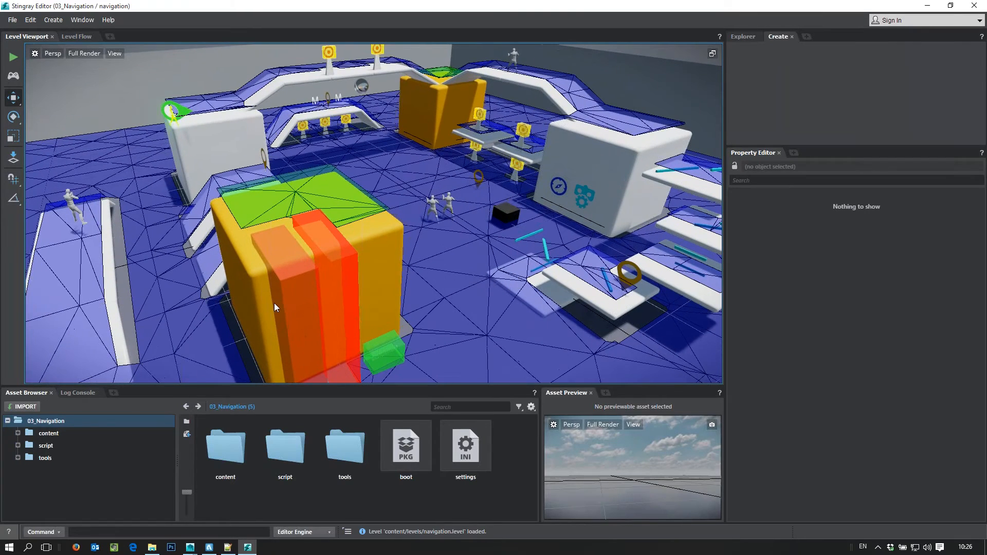
Step: Inspect the properties of the graph connector by the stepped platforms, then the bot configuration and navworld units on the white cube
alt+drag(555, 270, 539, 276)
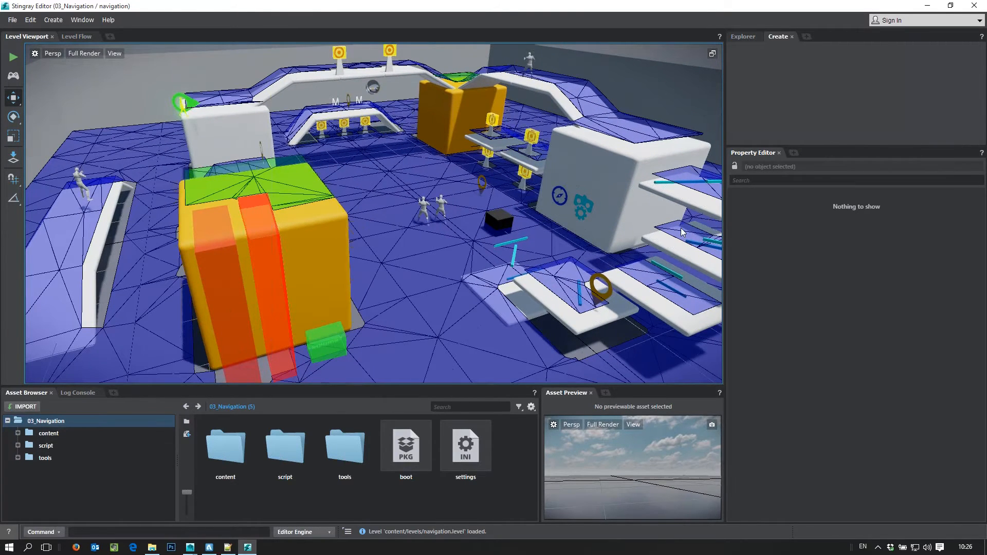
right_drag(640, 314, 674, 340)
click(558, 228)
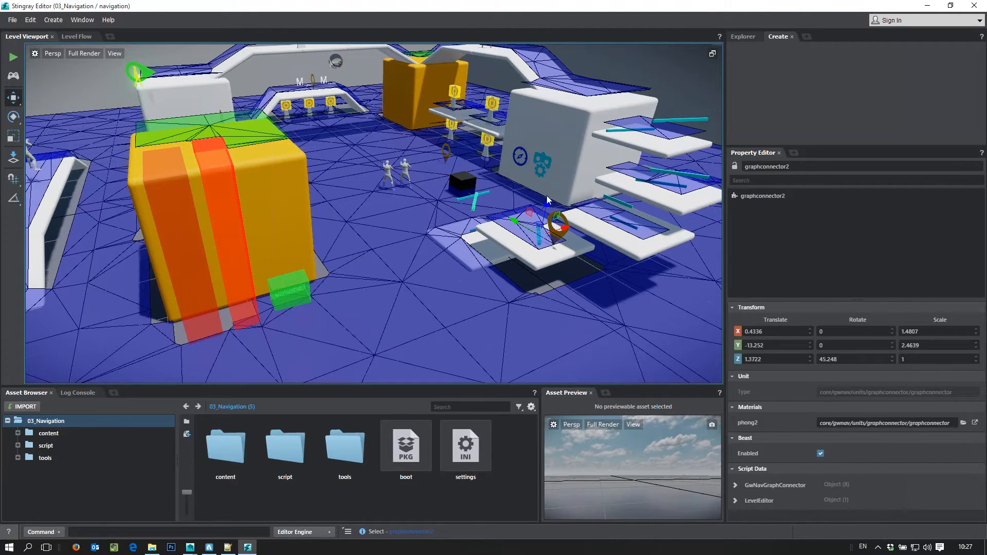
click(544, 158)
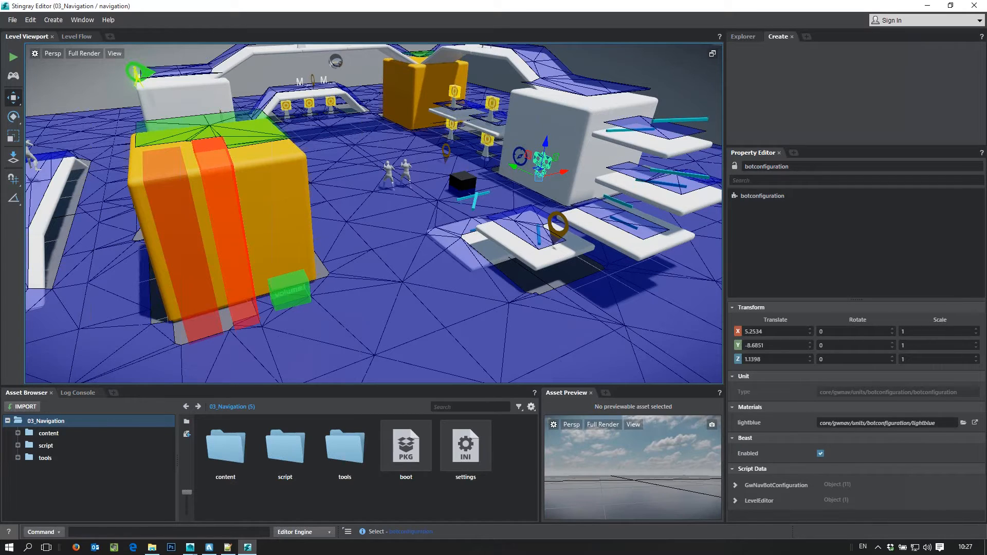
click(517, 158)
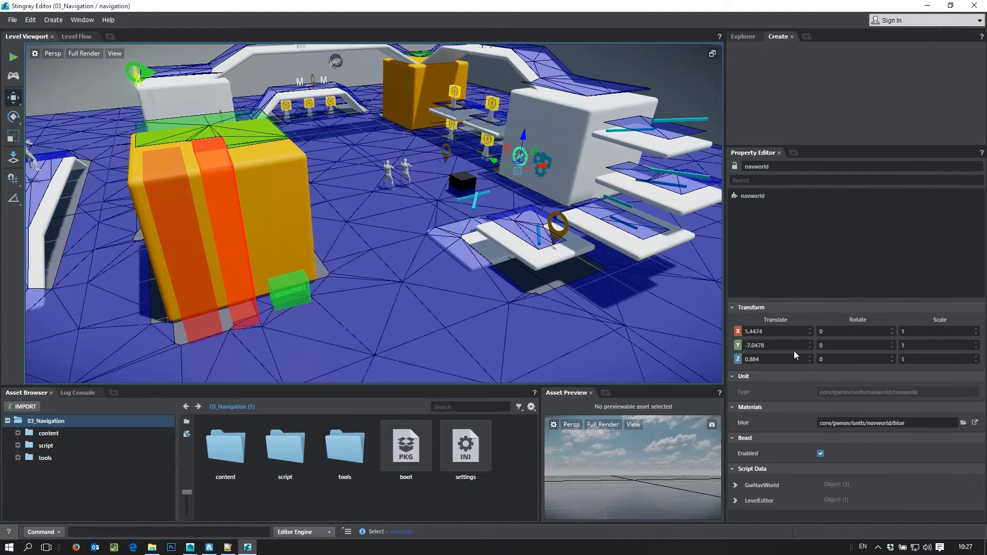
click(803, 196)
Step: Open the Navigation generation settings and place them beside the two steep ramps in the level view
alt+drag(425, 270, 397, 285)
alt+right_drag(372, 283, 636, 175)
alt+drag(636, 176, 452, 227)
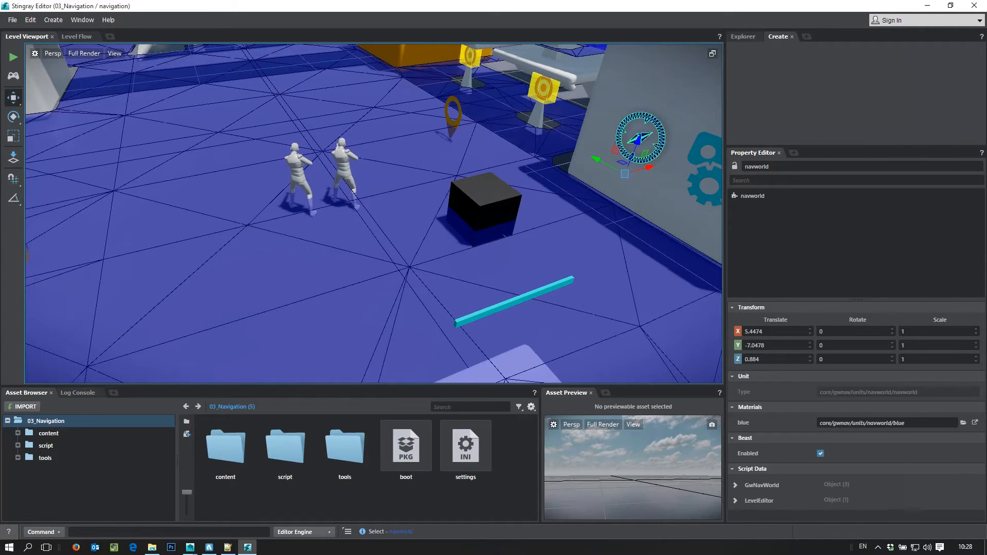
scroll(538, 304, down, 5)
alt+drag(496, 268, 411, 252)
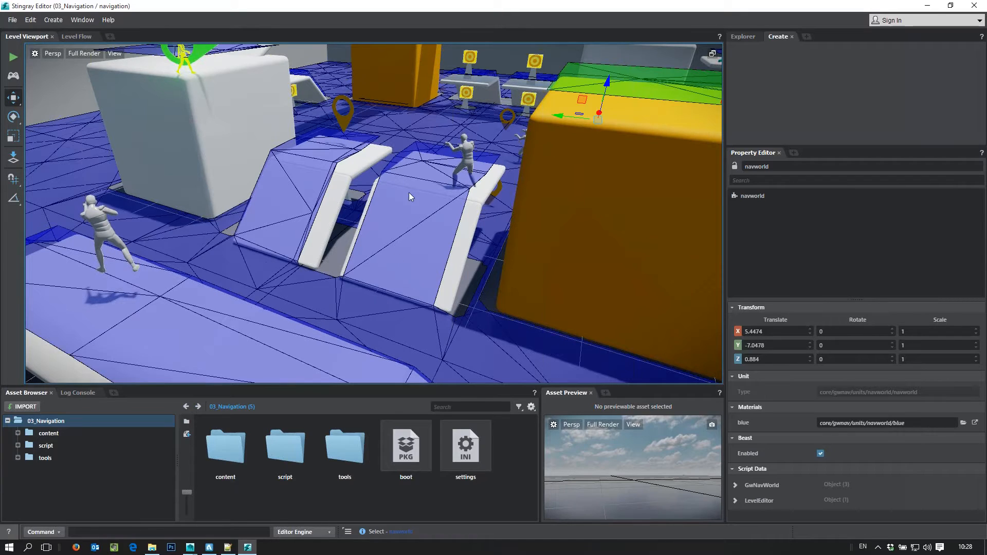
click(83, 20)
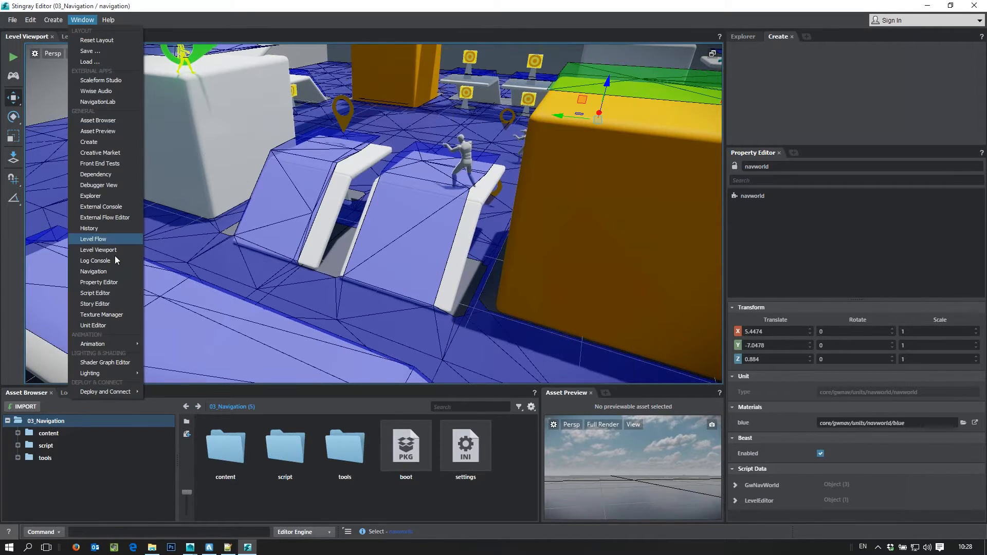
click(106, 271)
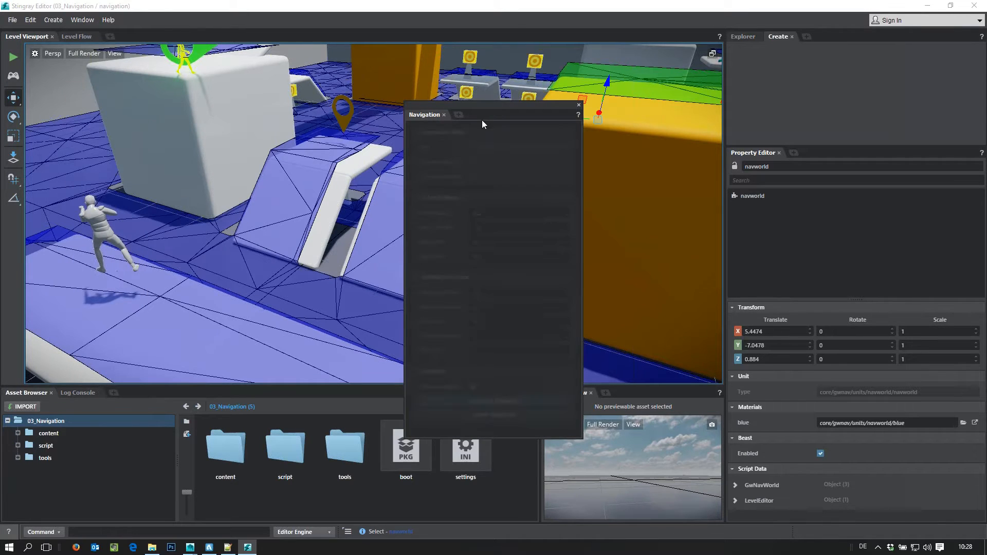
drag(479, 105, 585, 48)
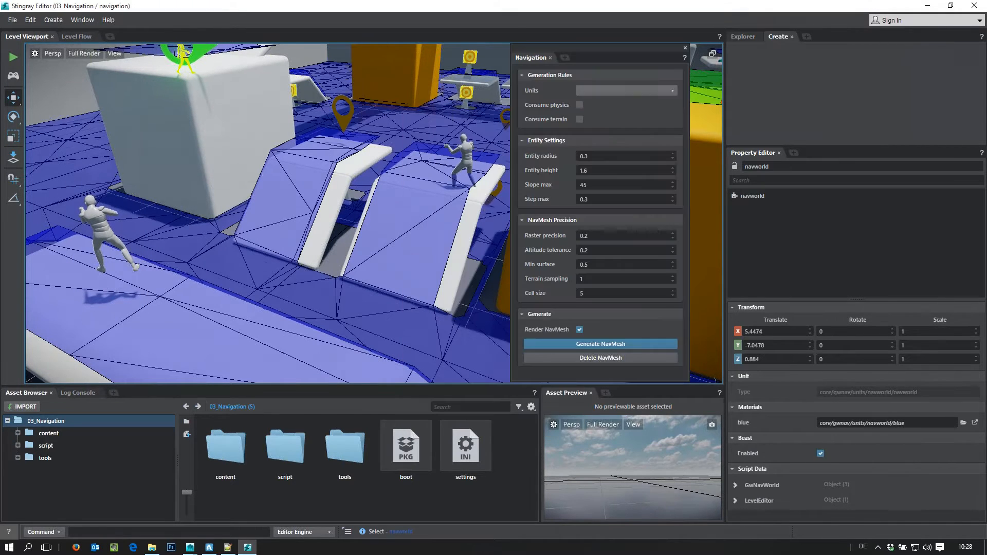
Step: Set the entity's maximum slope to 20 and regenerate the navigation mesh
click(597, 185)
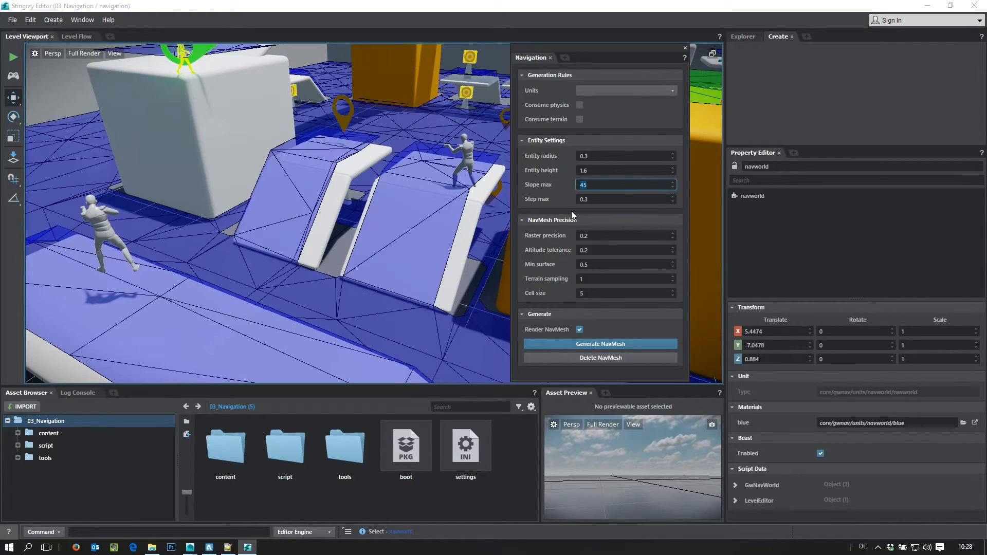
text(20)
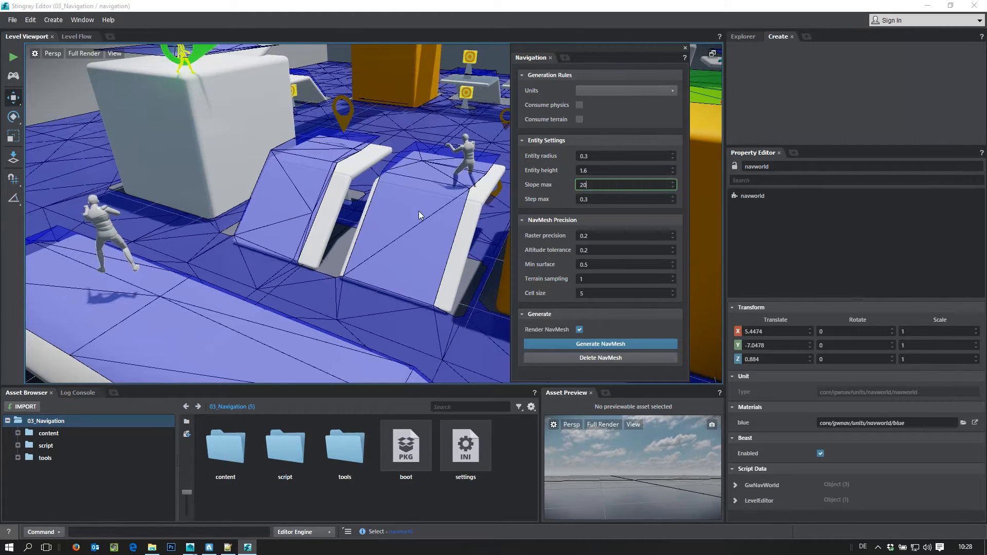
click(558, 348)
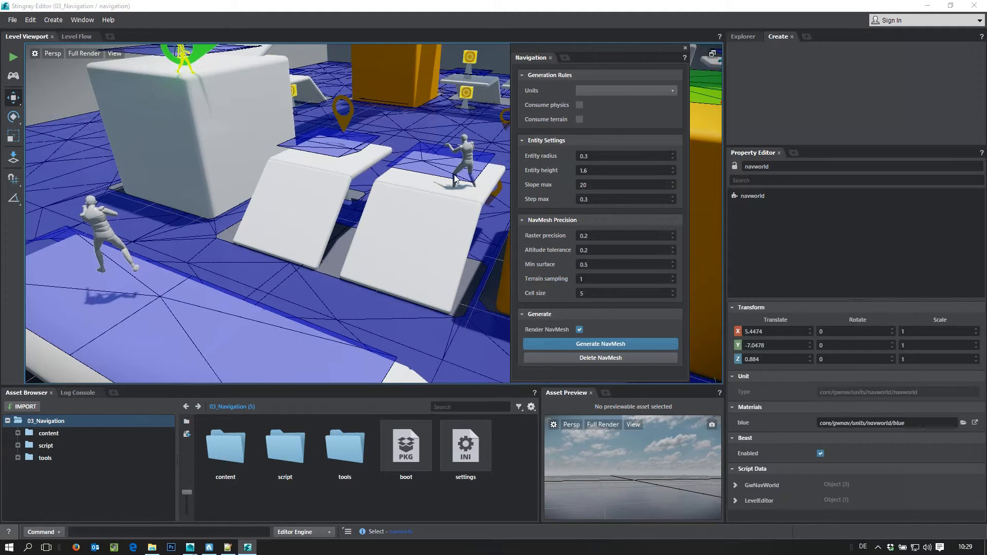
Step: Set the maximum slope to 45, regenerate the navigation mesh and close the Navigation settings
double_click(588, 185)
text(45)
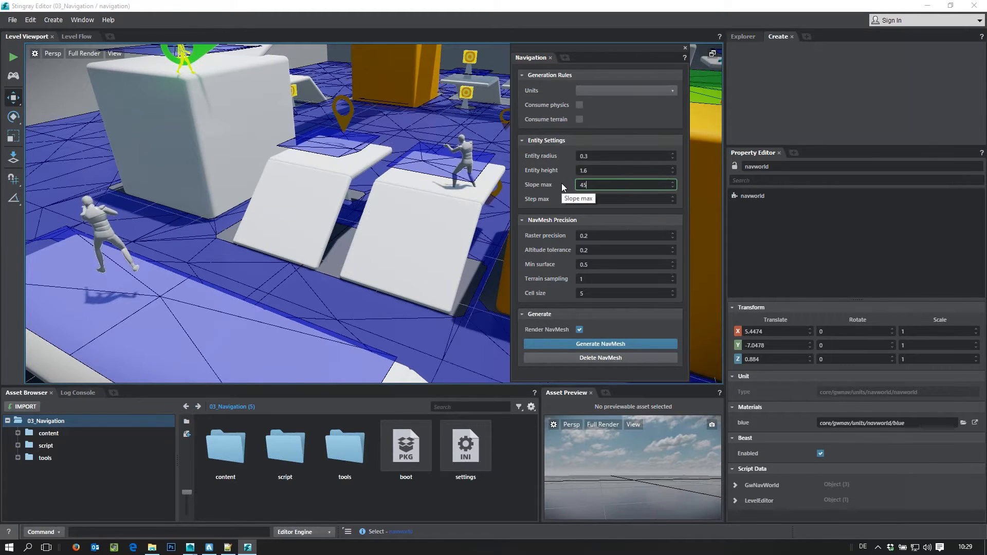
click(622, 344)
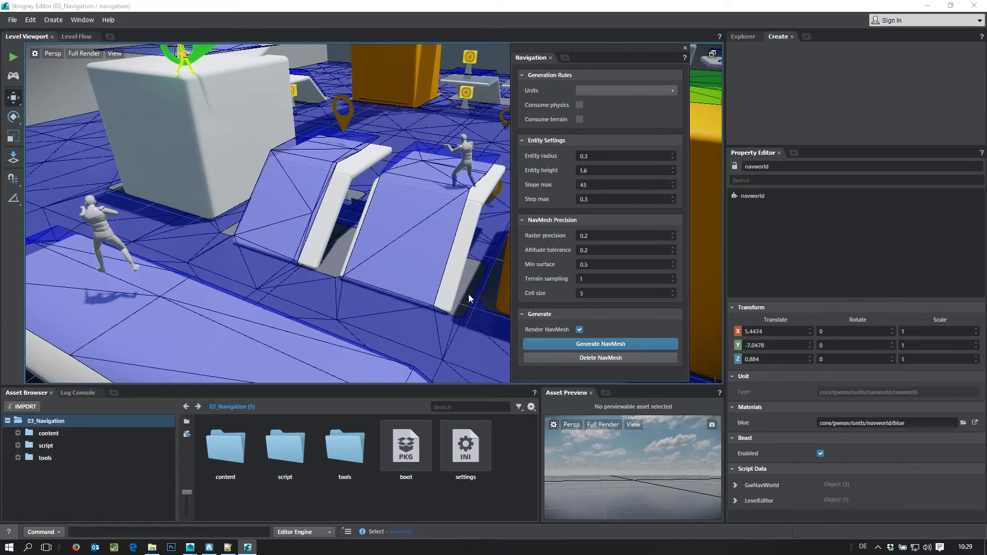
click(684, 46)
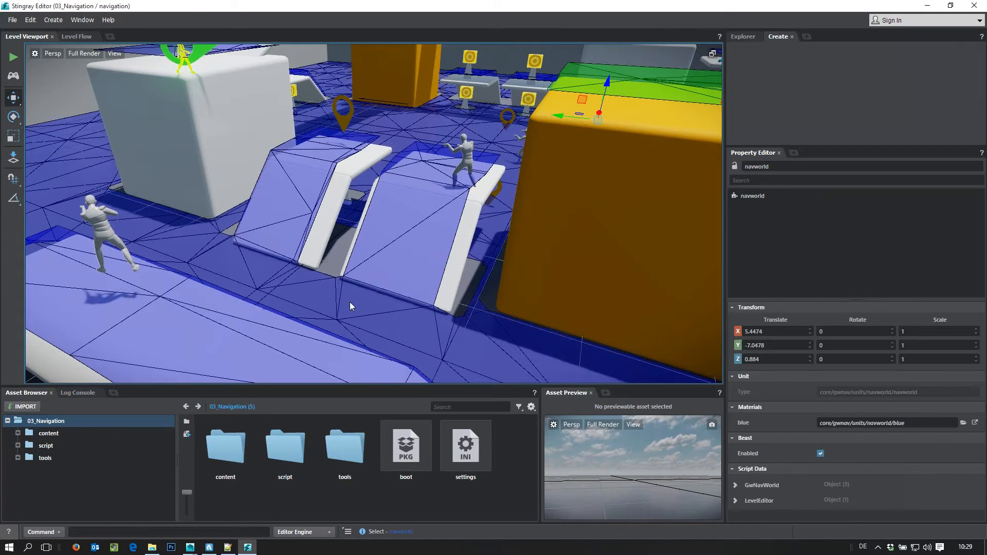
Step: Launch the navigation level in a test window and return to the editor with the test still running
alt+drag(494, 337, 448, 333)
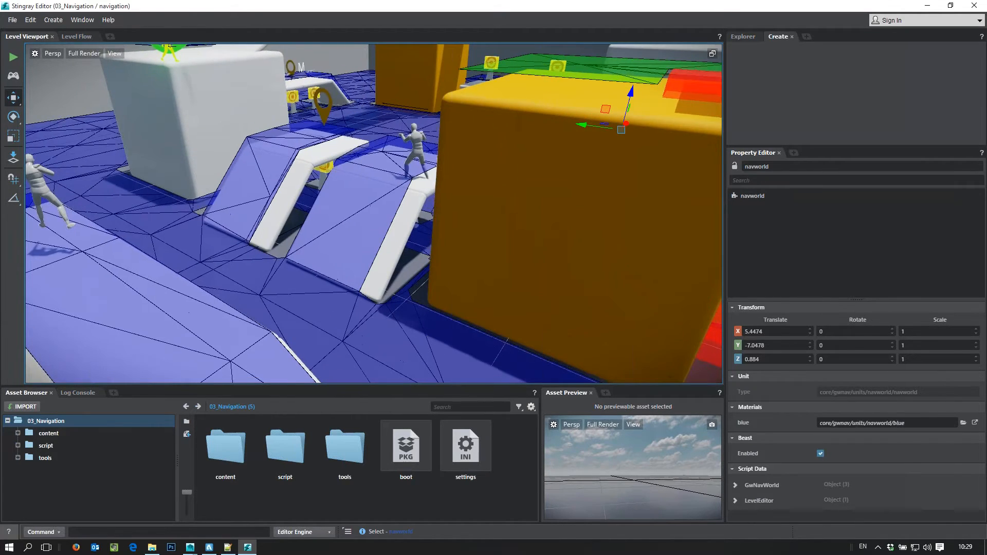
alt+right_drag(447, 333, 390, 331)
alt+middle_drag(506, 280, 521, 294)
alt+right_drag(522, 294, 496, 293)
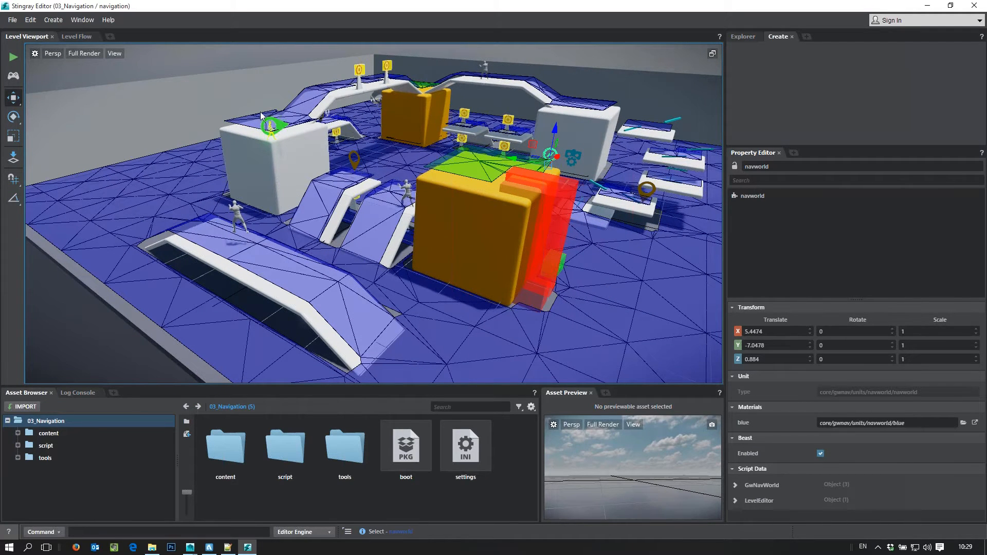
click(13, 57)
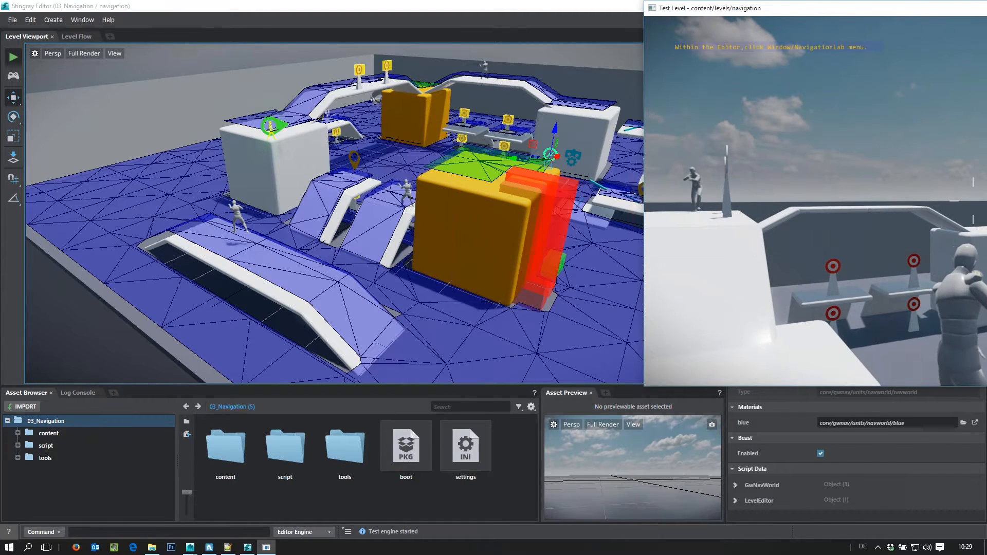
key(Escape)
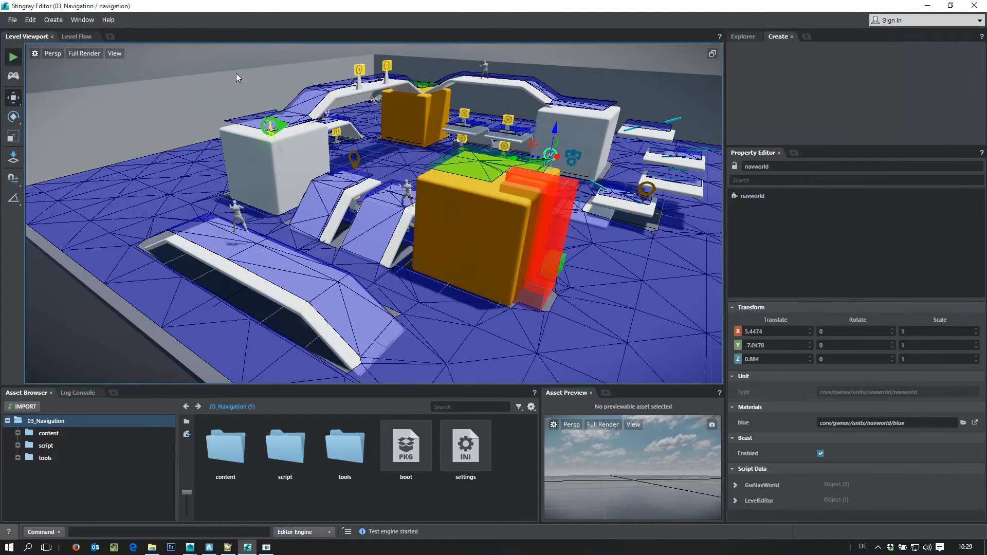
Step: Launch NavigationLab, dismiss its welcome guide and arrange it side by side with the running test level
click(81, 21)
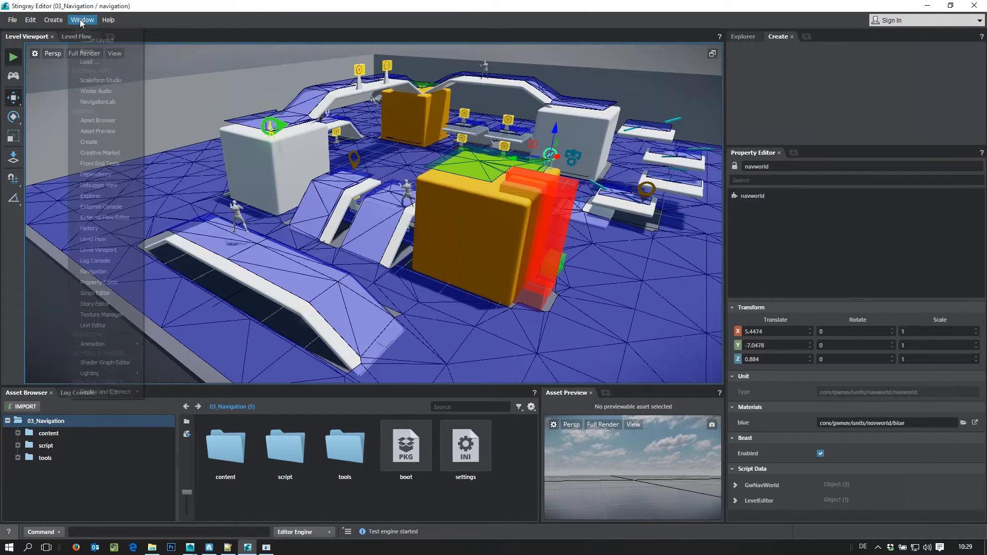
click(98, 102)
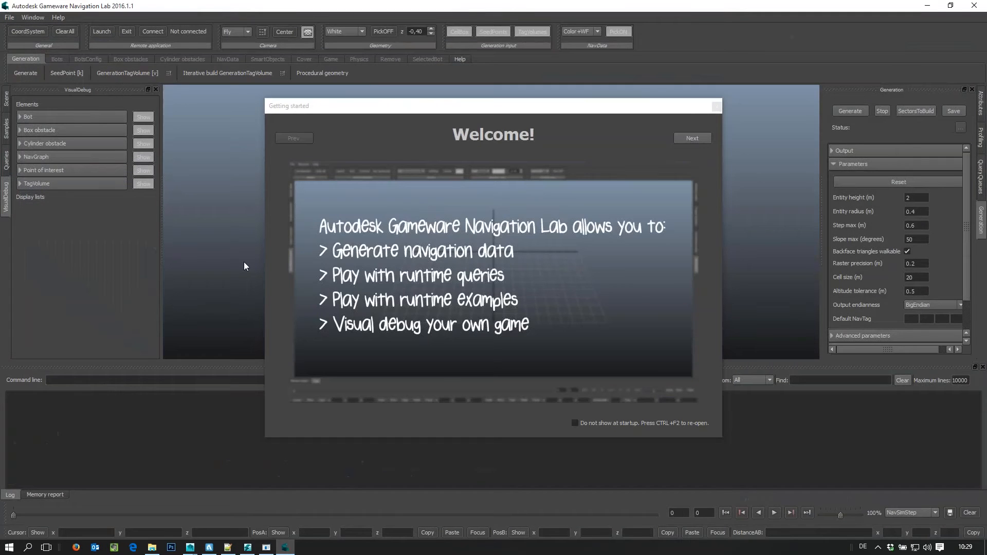
click(716, 106)
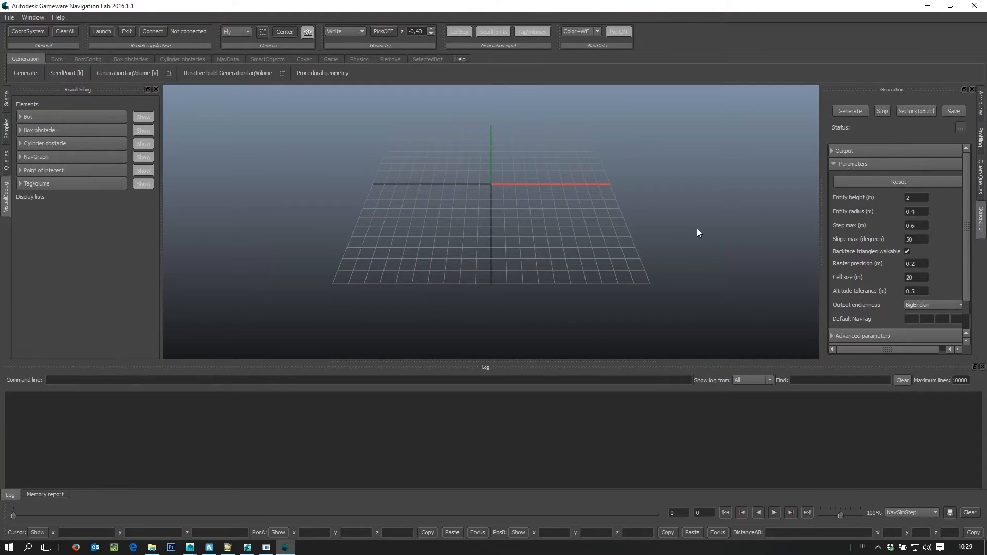
key(super+Left)
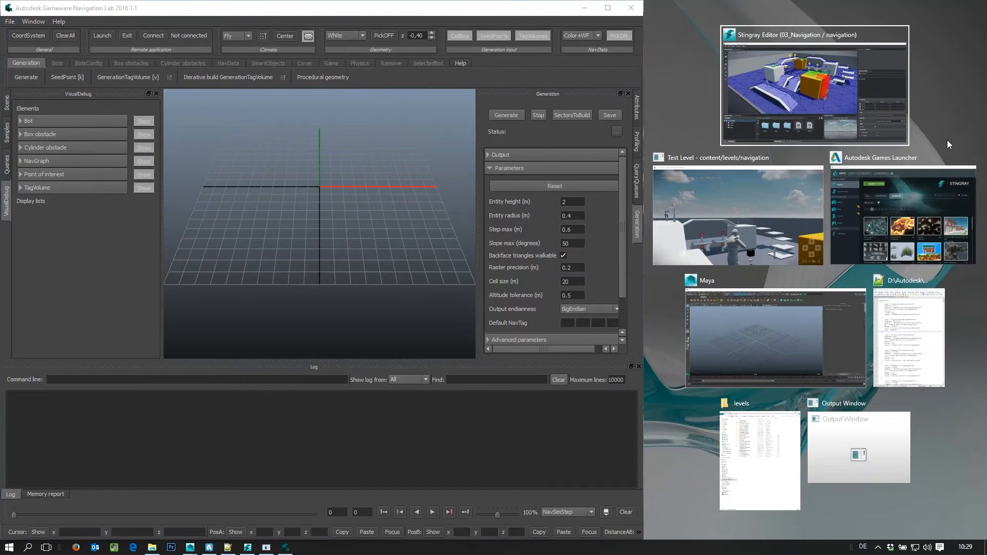
click(770, 209)
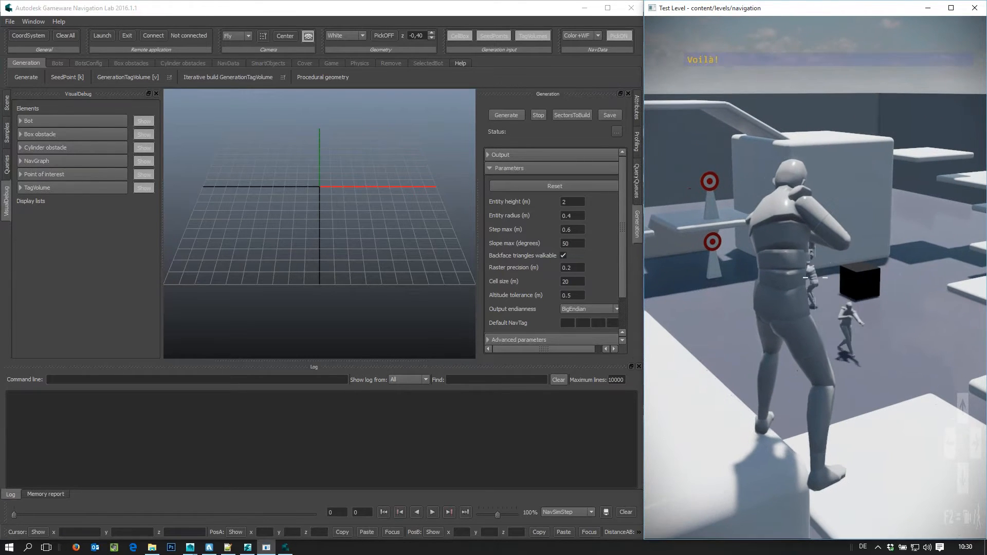
Step: Connect Navigation Lab to the running game at address 127.0.0.1, port 4888
key(alt+Tab)
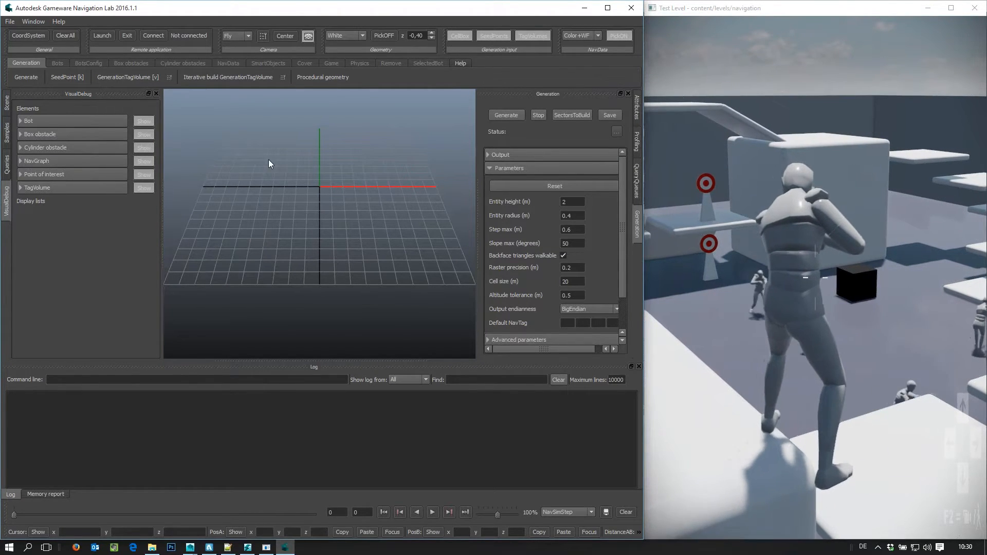
click(153, 35)
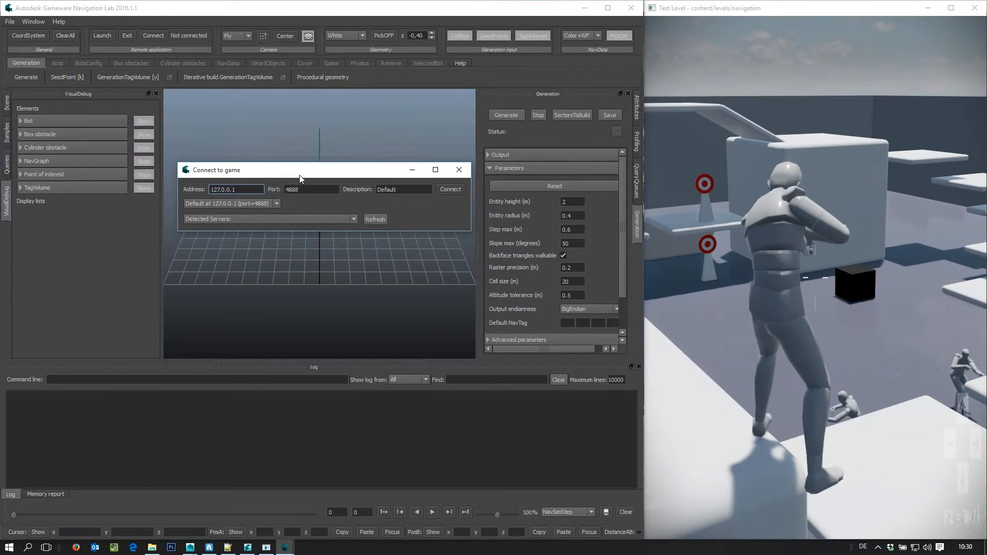
drag(301, 178, 314, 208)
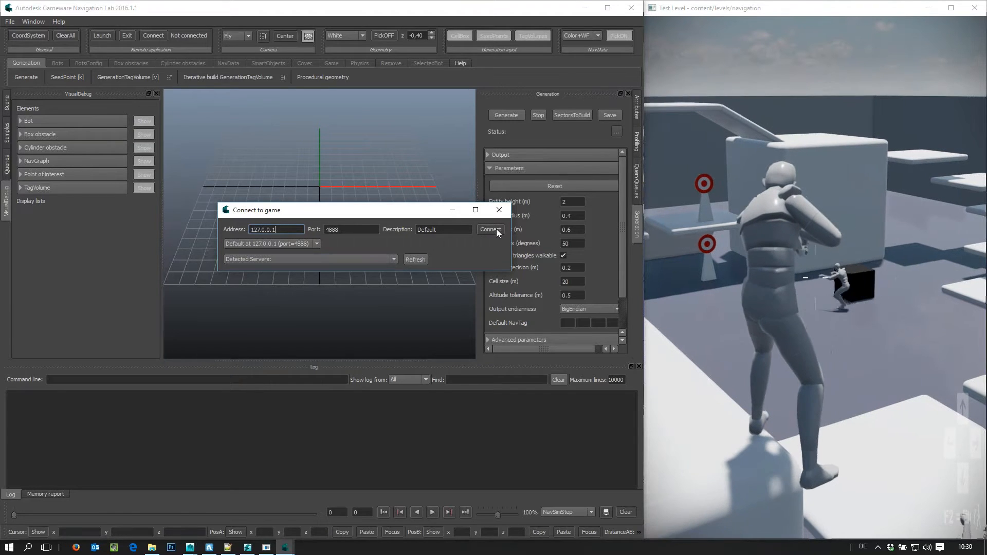
click(488, 230)
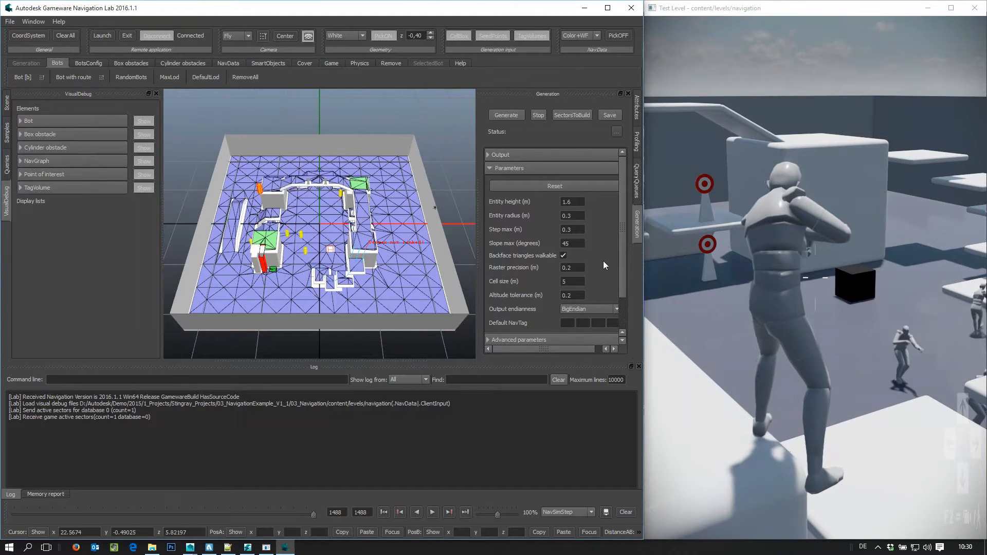
Step: Move the character in the test level and examine the player and bots in Navigation Lab with the Fly camera
key(alt+Tab)
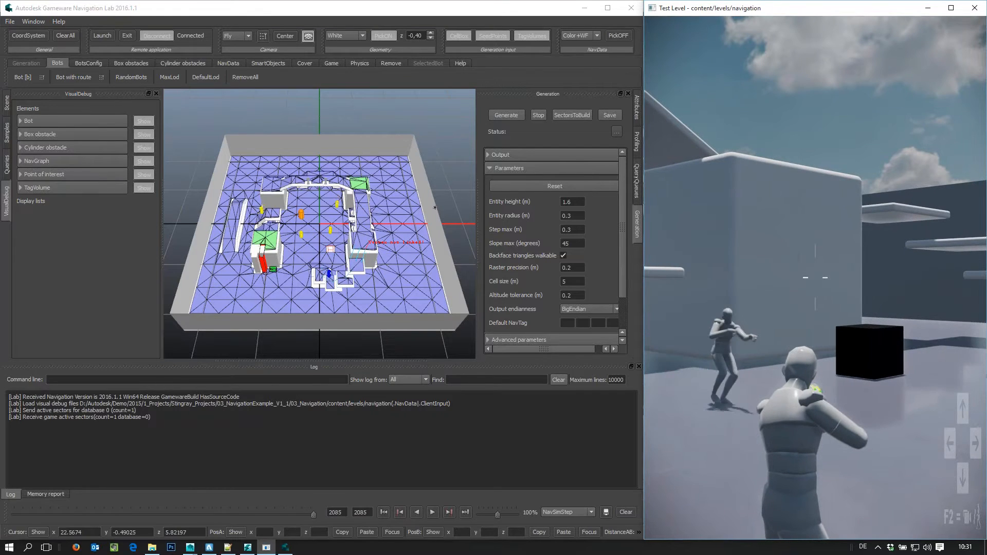
click(325, 267)
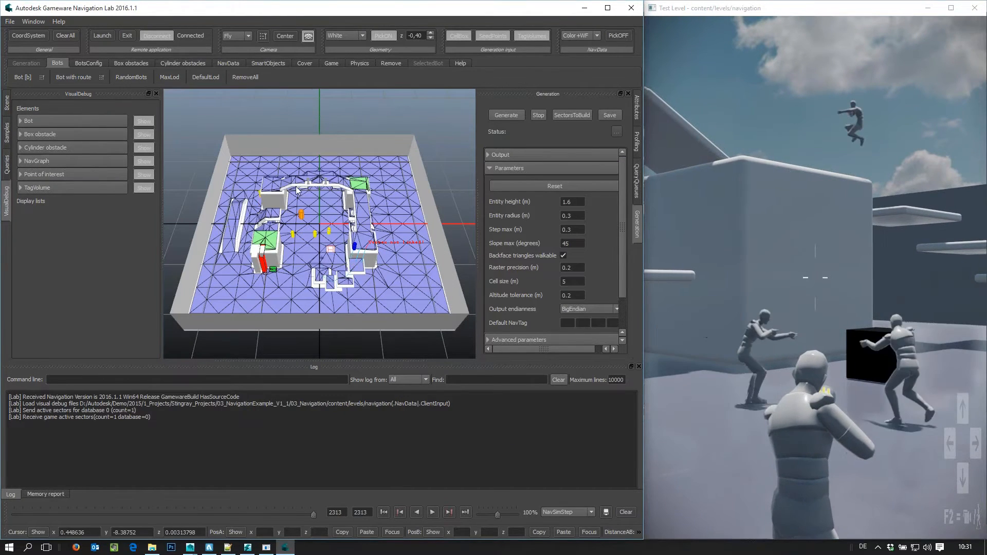
click(238, 35)
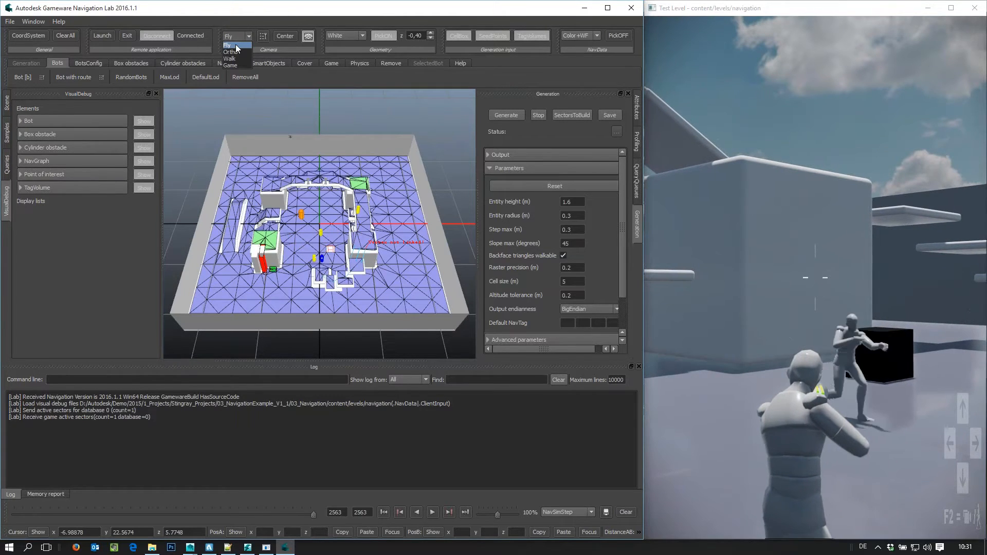
click(374, 247)
drag(374, 247, 363, 263)
scroll(362, 262, up, 10)
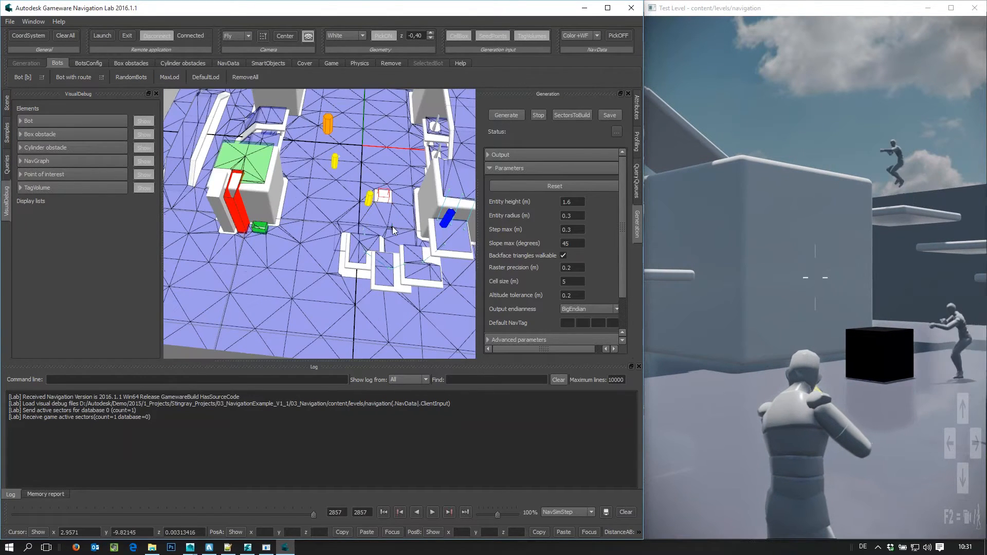
scroll(394, 230, down, 5)
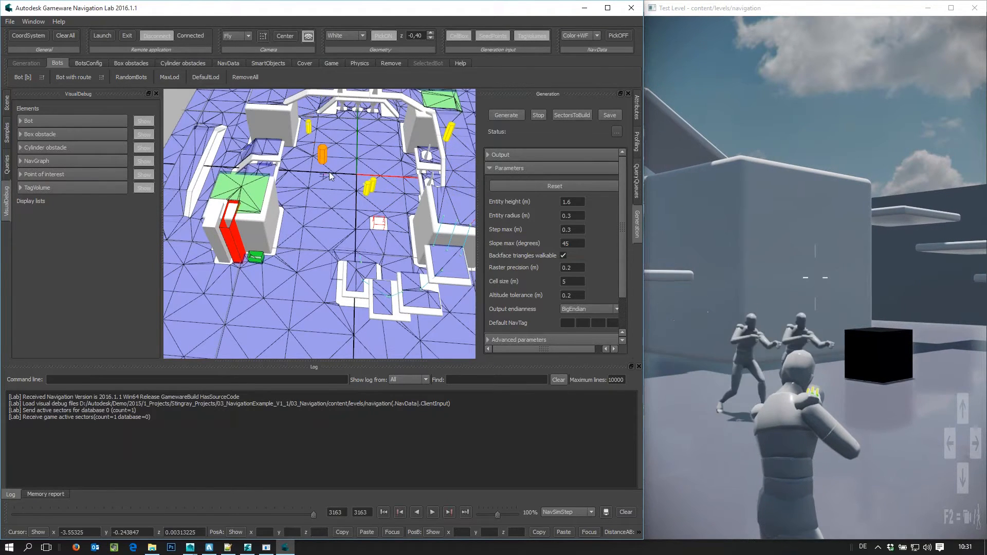
Step: Switch the Navigation Lab camera to Game mode
click(238, 36)
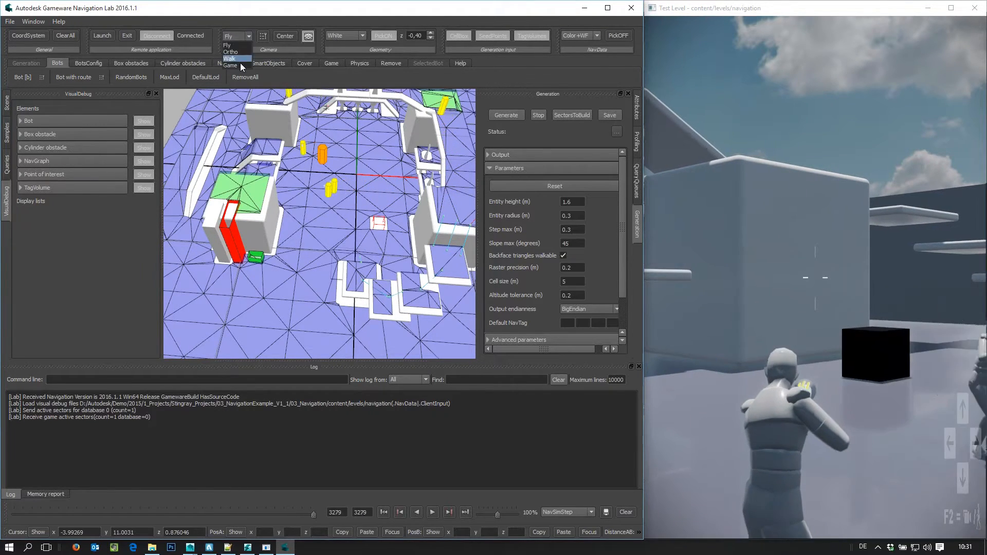
click(239, 63)
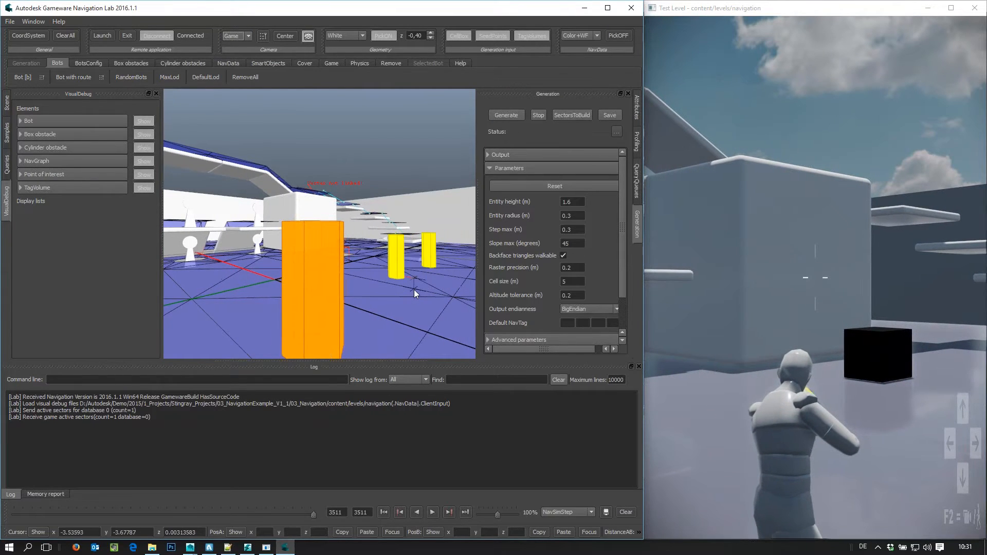
Step: Switch the Navigation Lab camera to Fly mode, examine the bots across the navigation mesh, and move the character in the test level
click(231, 36)
click(233, 45)
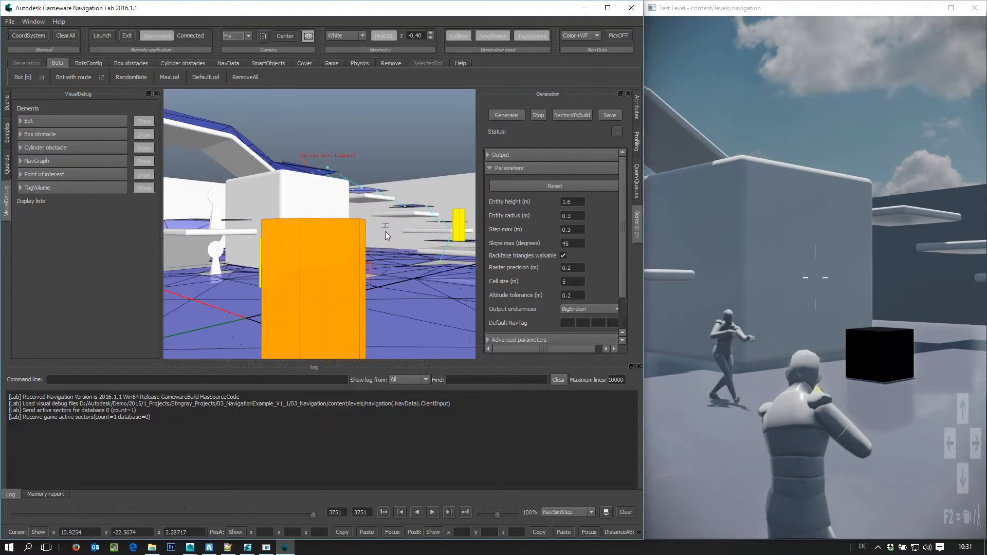
drag(393, 279, 353, 247)
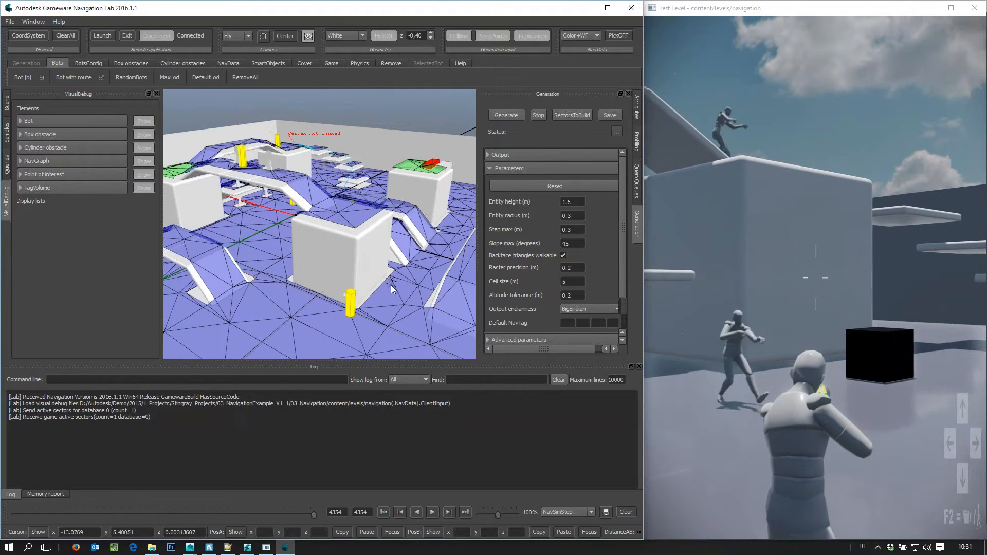
drag(391, 285, 295, 315)
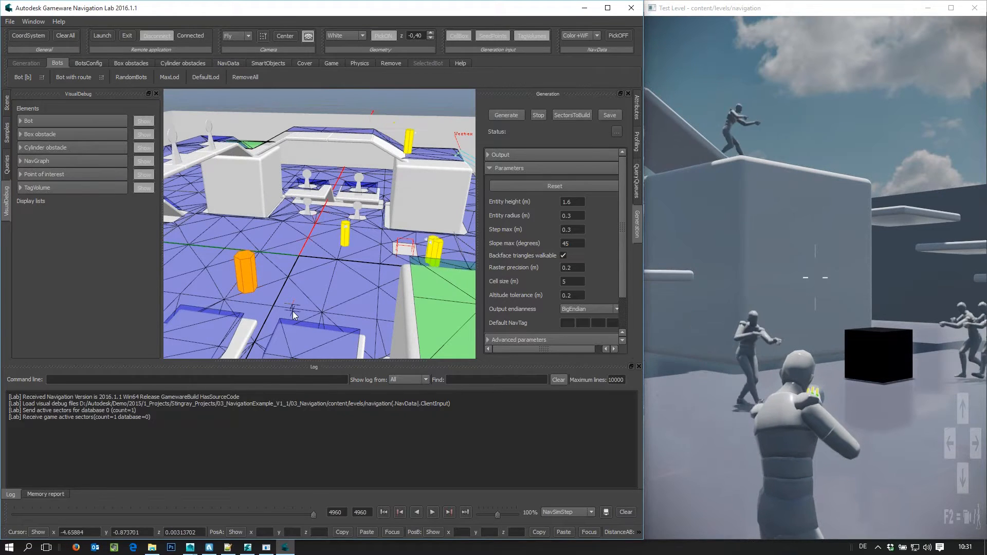
key(alt+Tab)
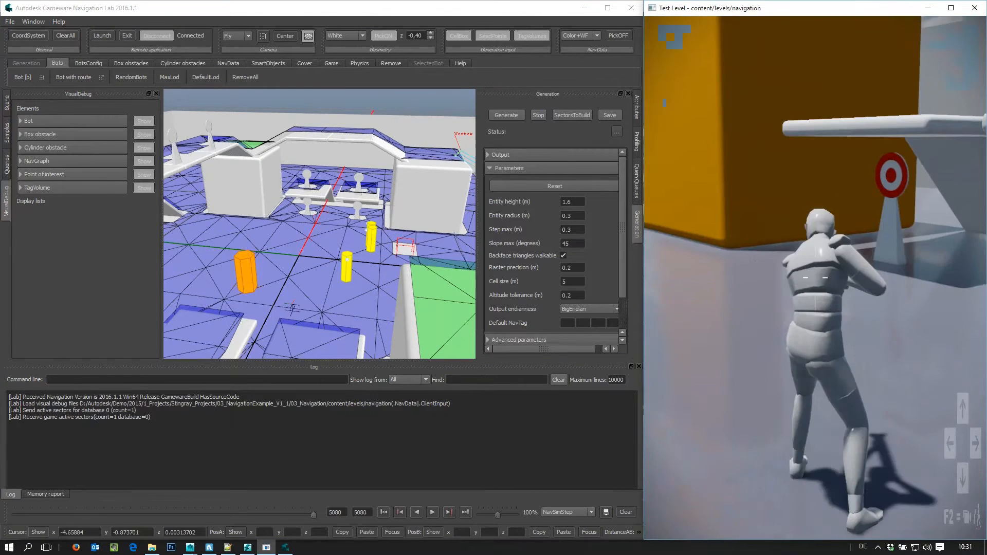
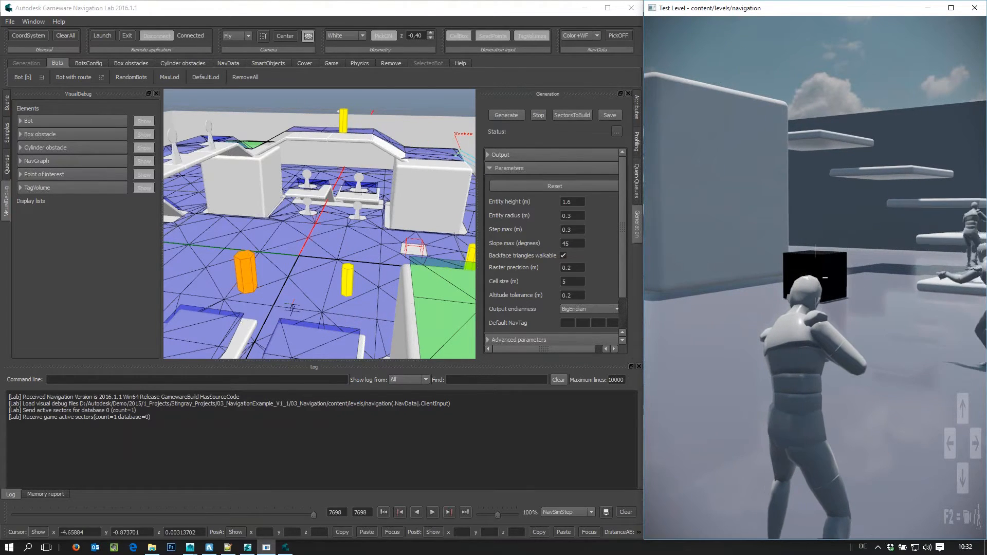
Step: Close Navigation Lab and the running test level to return to the Stingray Editor
click(490, 520)
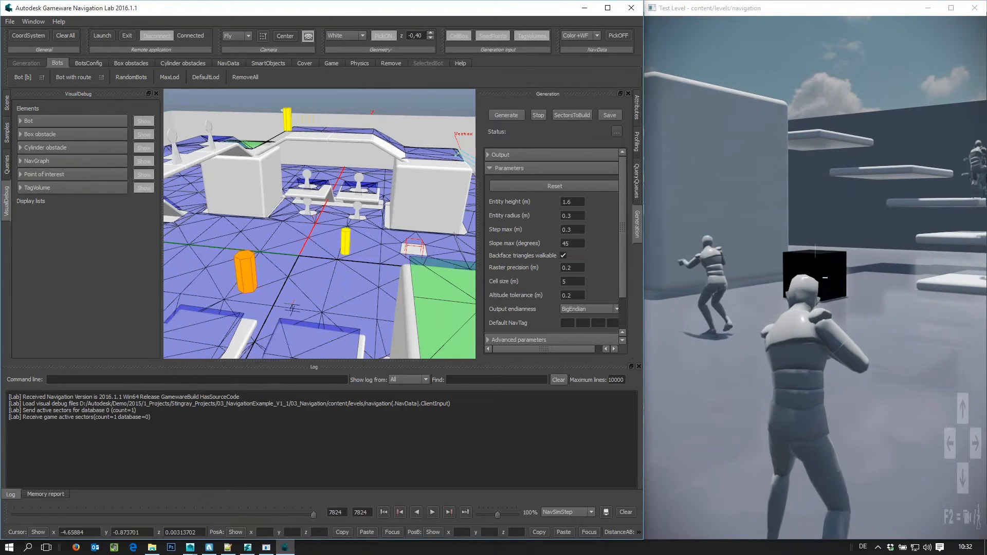
click(631, 9)
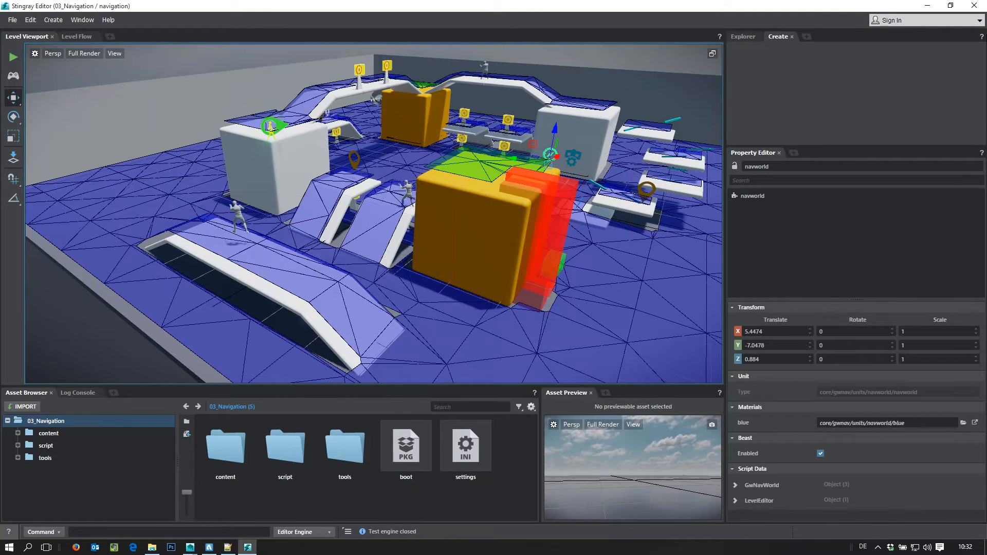
click(980, 24)
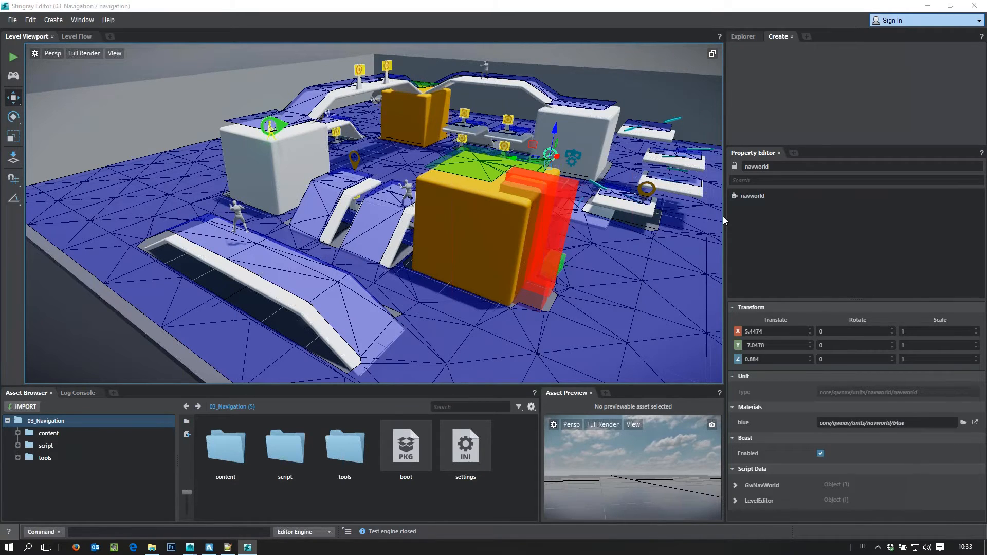
Step: Open the robot level of the 04_Robot project from the Project Manager
click(835, 29)
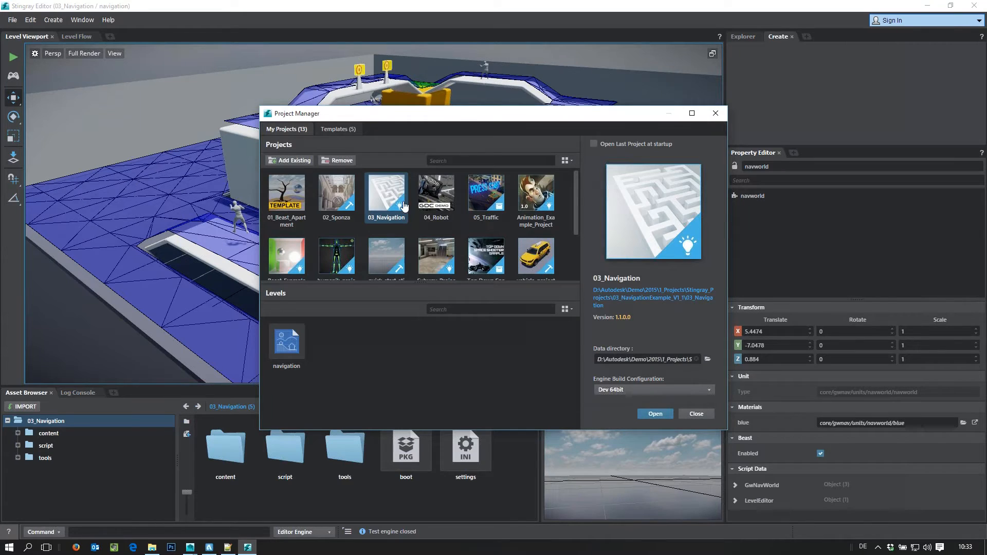
click(438, 195)
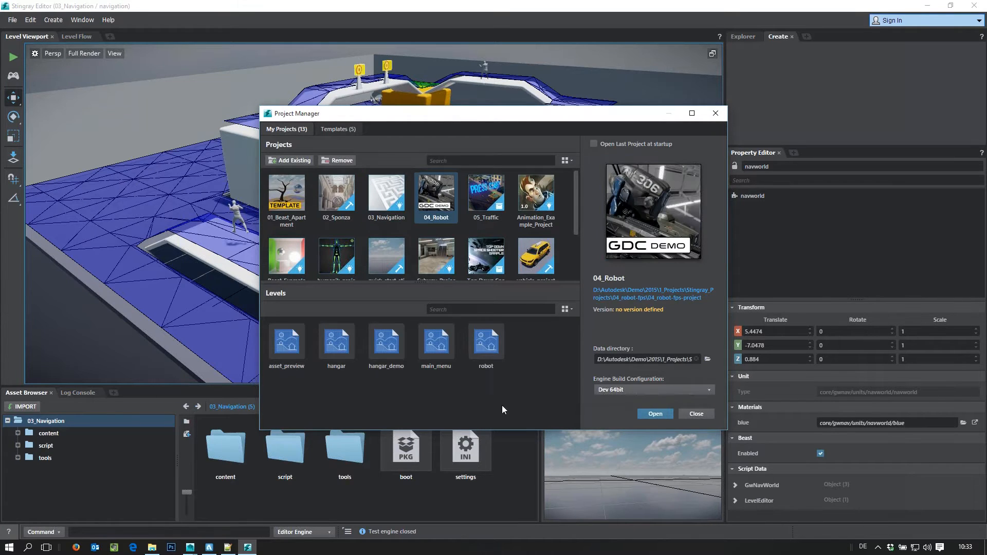
double_click(486, 345)
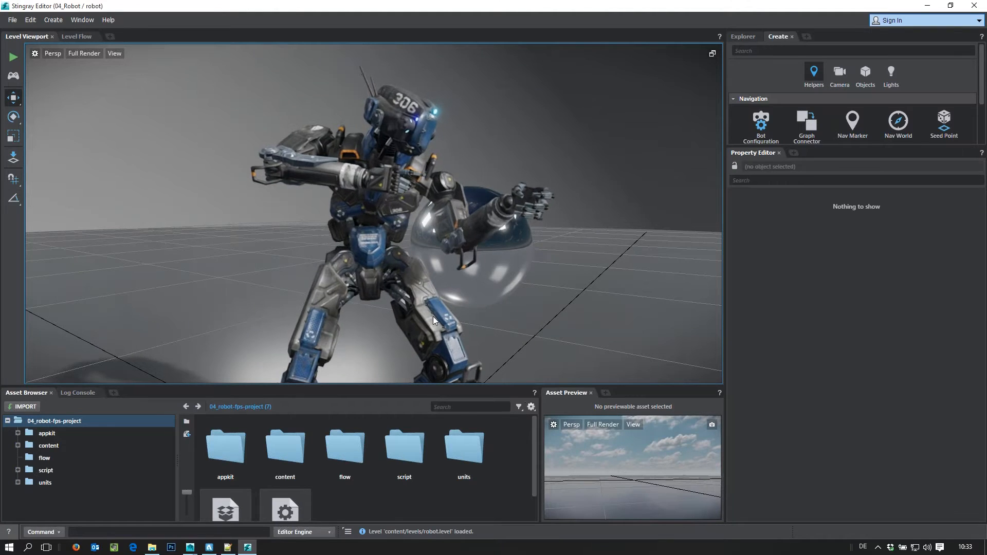
Step: Select the robot in the level, locate its char_robot_3p unit in the asset browser, and inspect it in the asset preview
alt+middle_drag(439, 316, 411, 315)
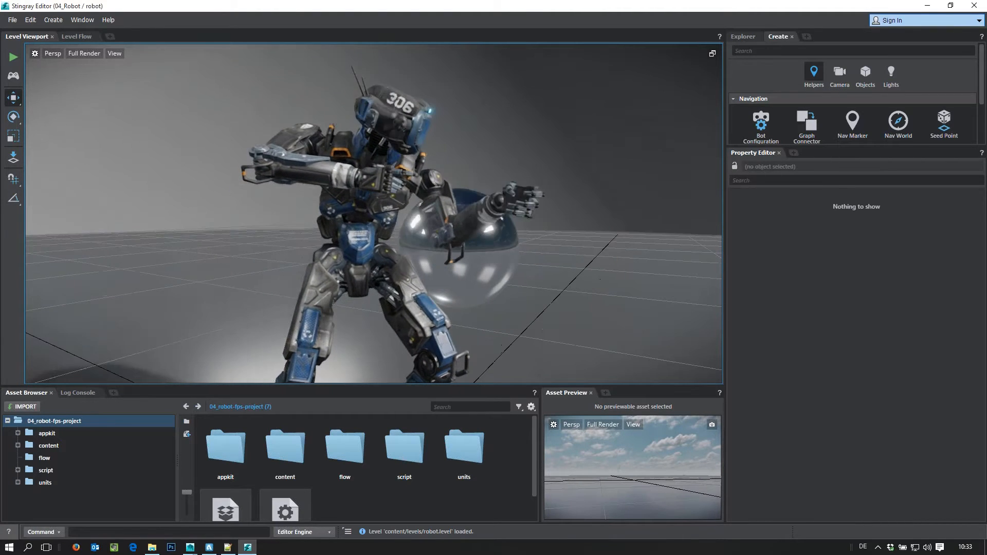
alt+drag(412, 315, 503, 245)
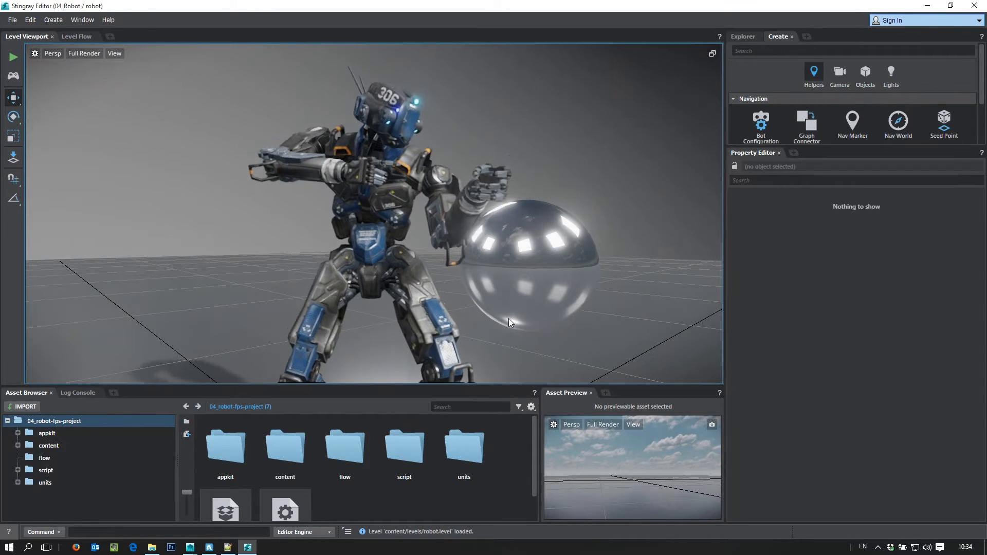
alt+drag(508, 319, 401, 323)
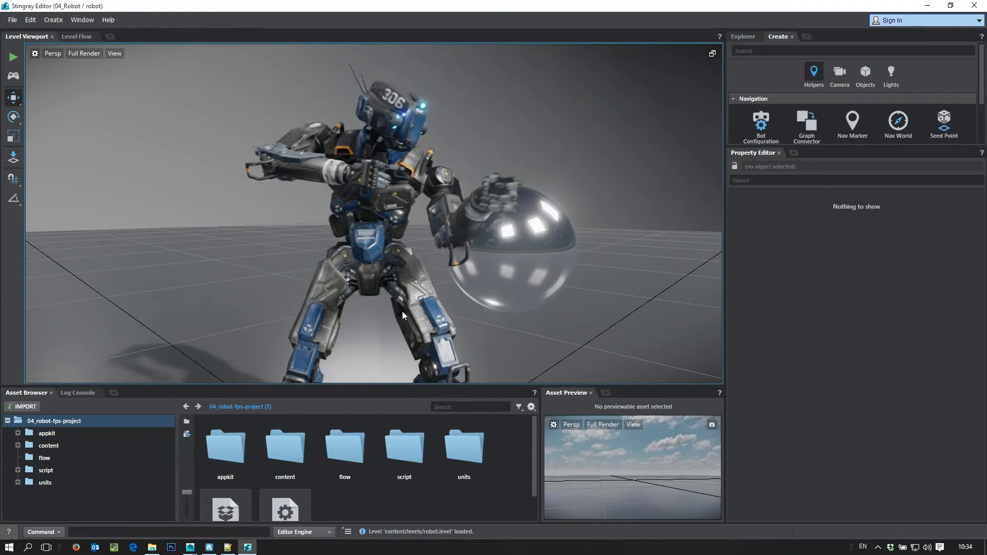
click(402, 311)
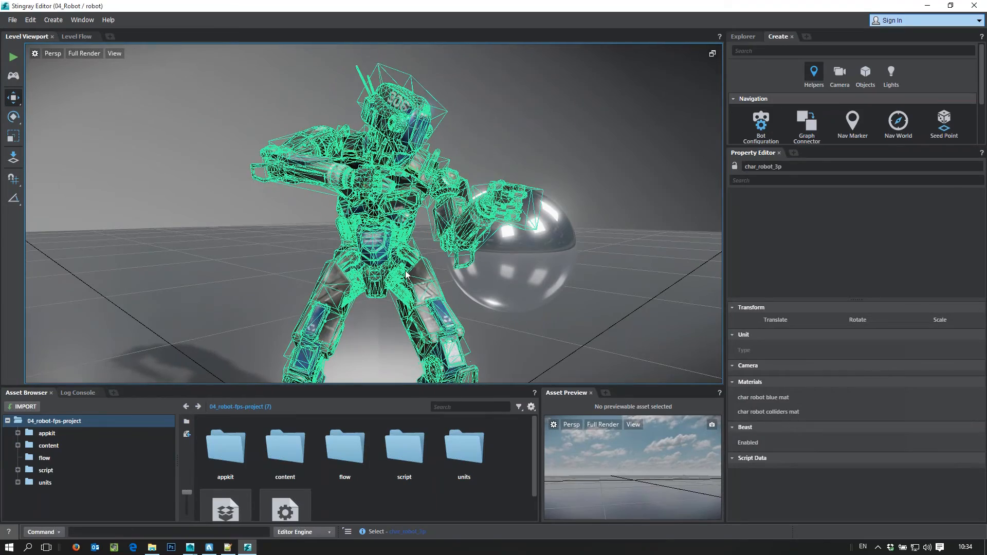
right_click(416, 264)
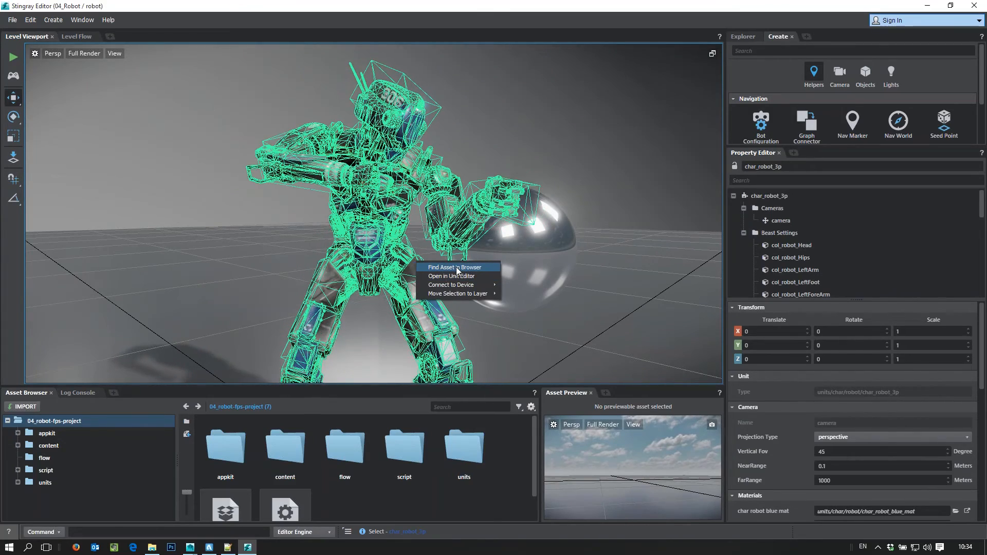
click(457, 268)
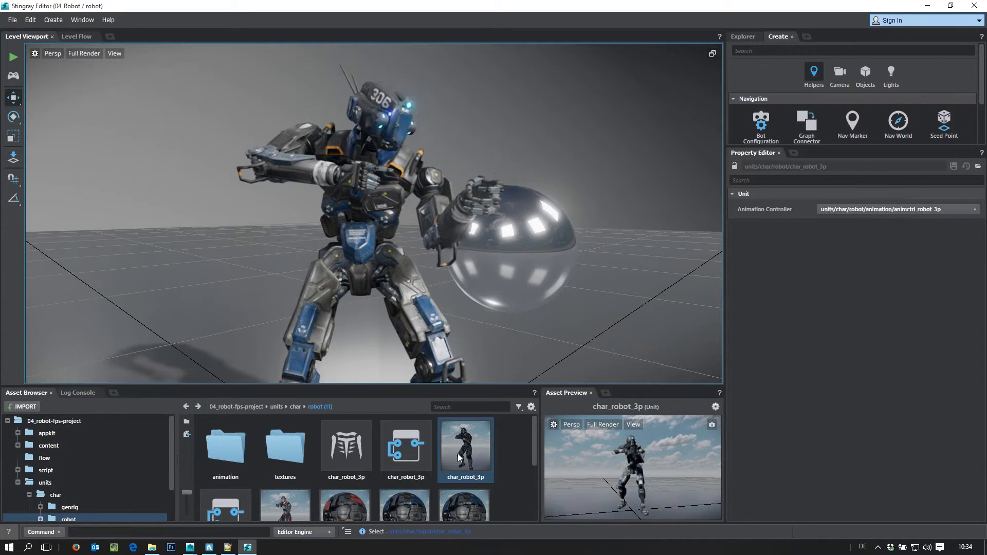
click(633, 481)
mouse_move(717, 476)
mouse_down()
mouse_move(698, 484)
mouse_move(711, 476)
mouse_up()
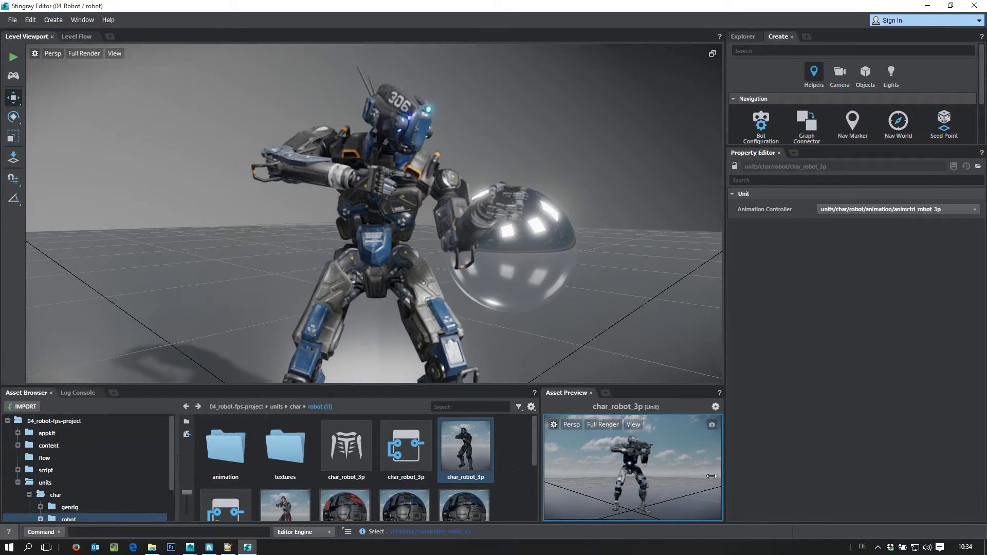
Step: Send the char_robot_3p unit to Maya, allow the incoming code to execute, and discard the untitled scene's changes
right_click(469, 443)
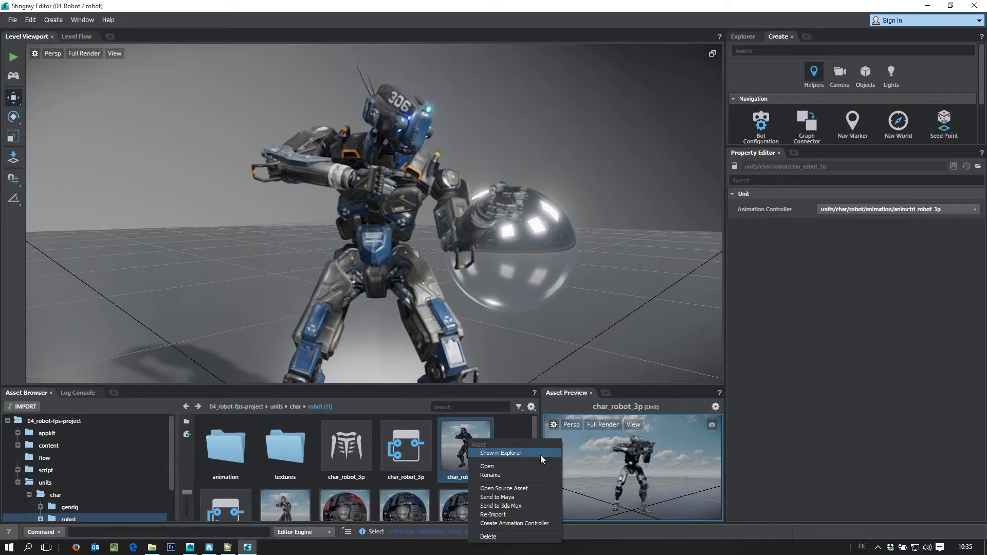
click(511, 498)
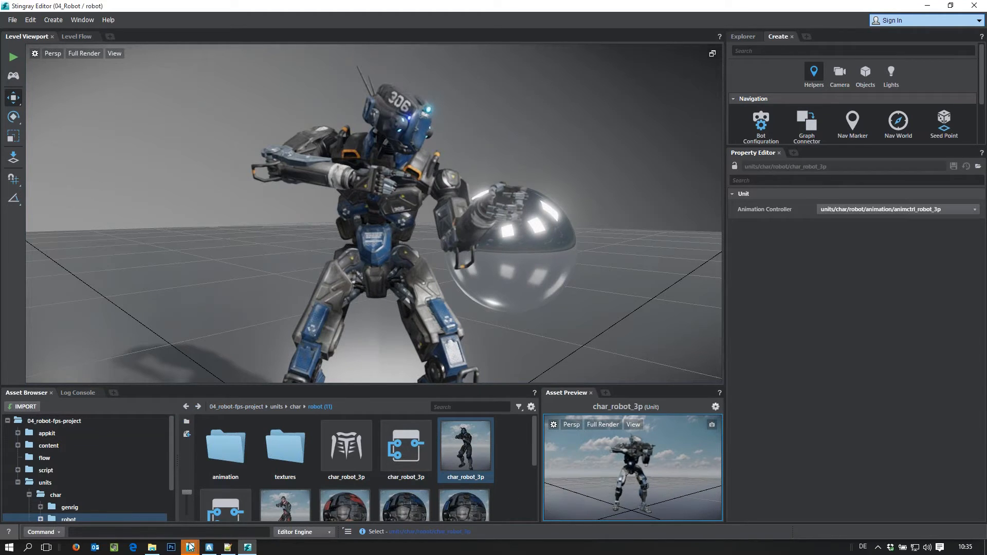
mouse_move(190, 549)
click(228, 513)
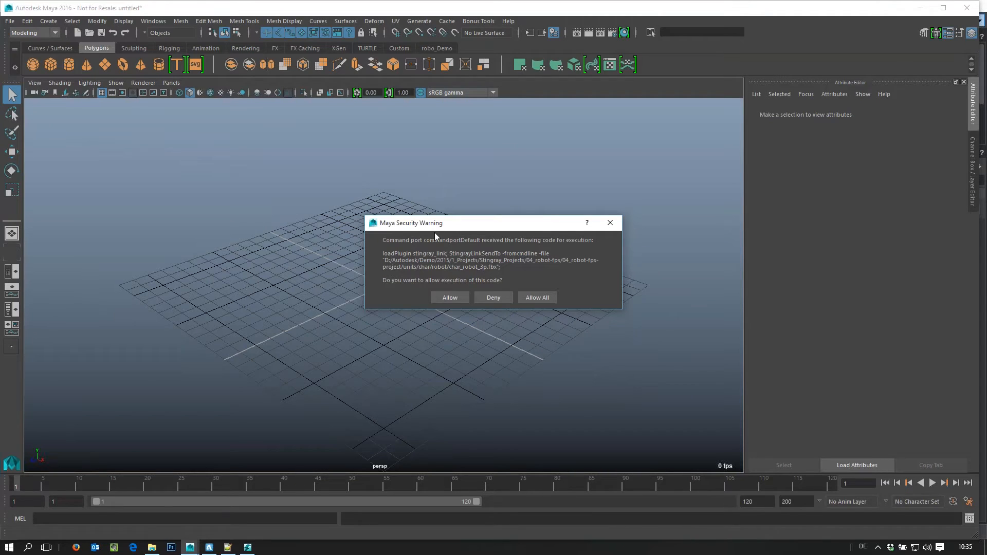
click(448, 298)
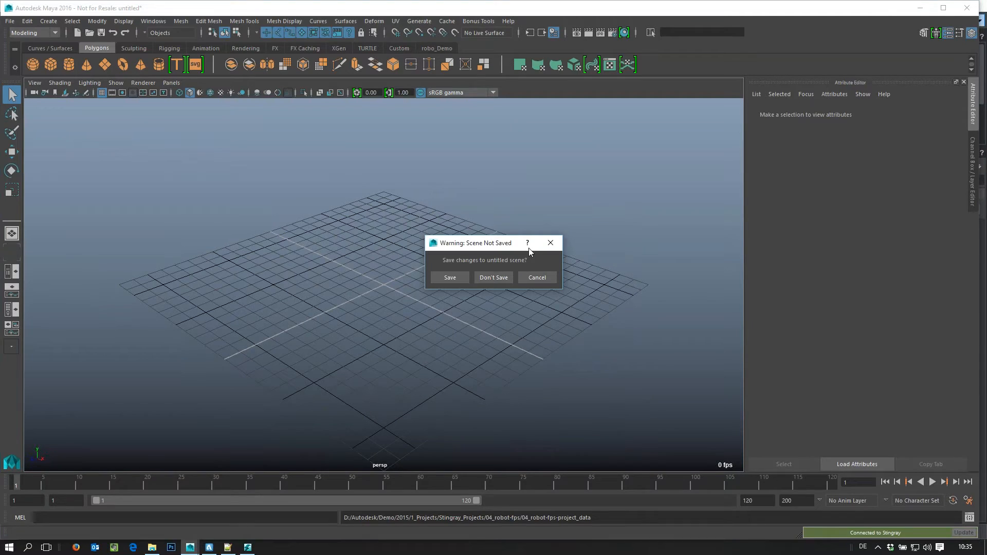
click(494, 277)
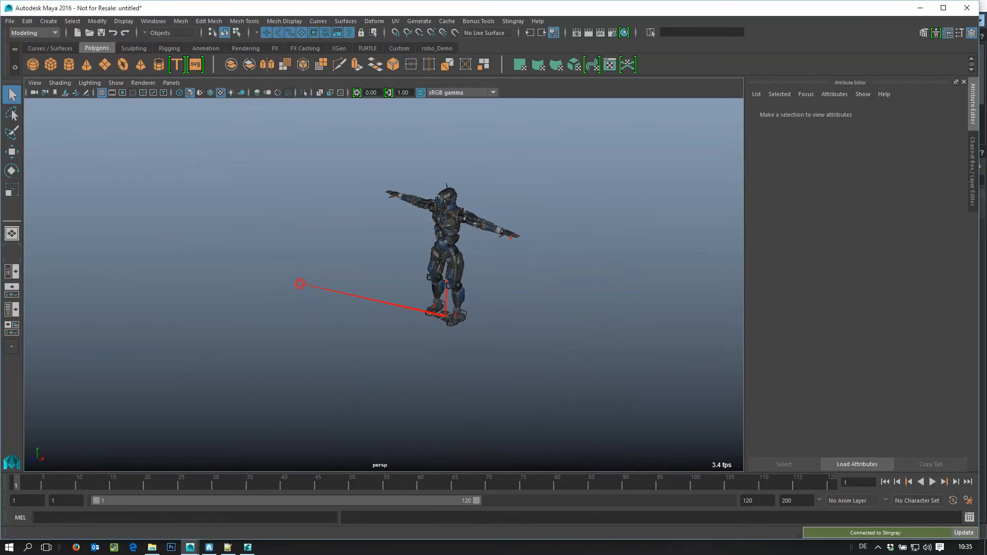
Step: Arrange Maya and the Stingray Editor side by side and collapse Maya's Attribute Editor to enlarge its viewport
key(super+Right)
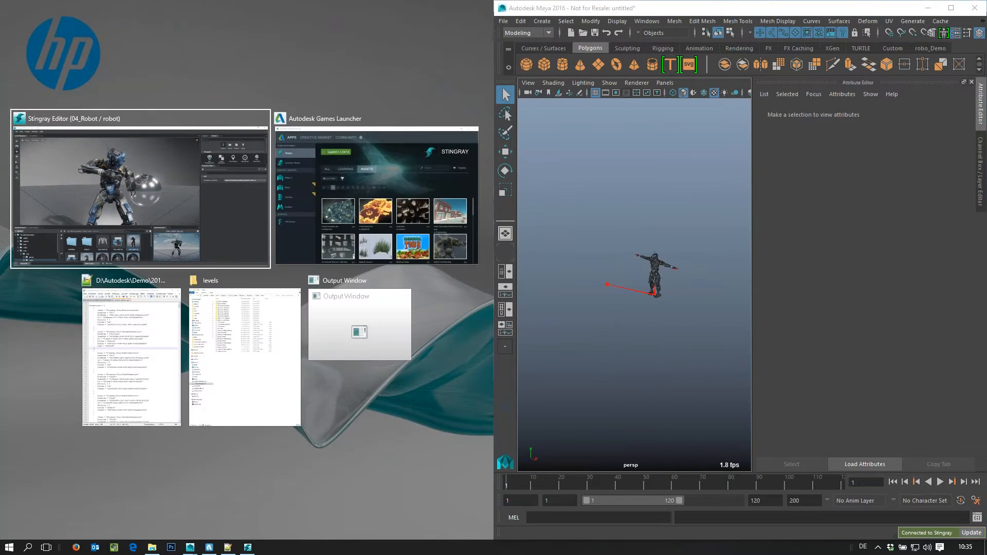
click(227, 207)
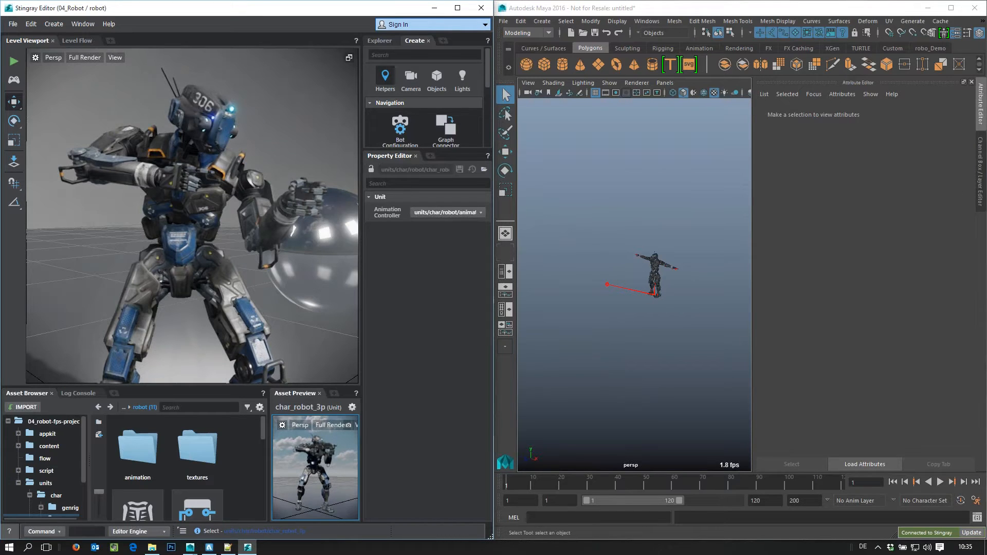
click(836, 260)
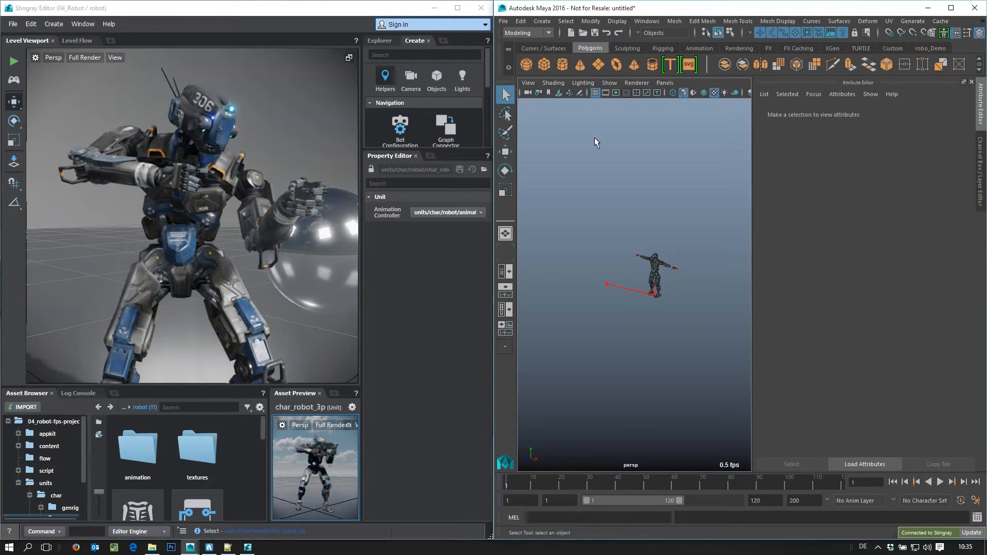
key(super+Right)
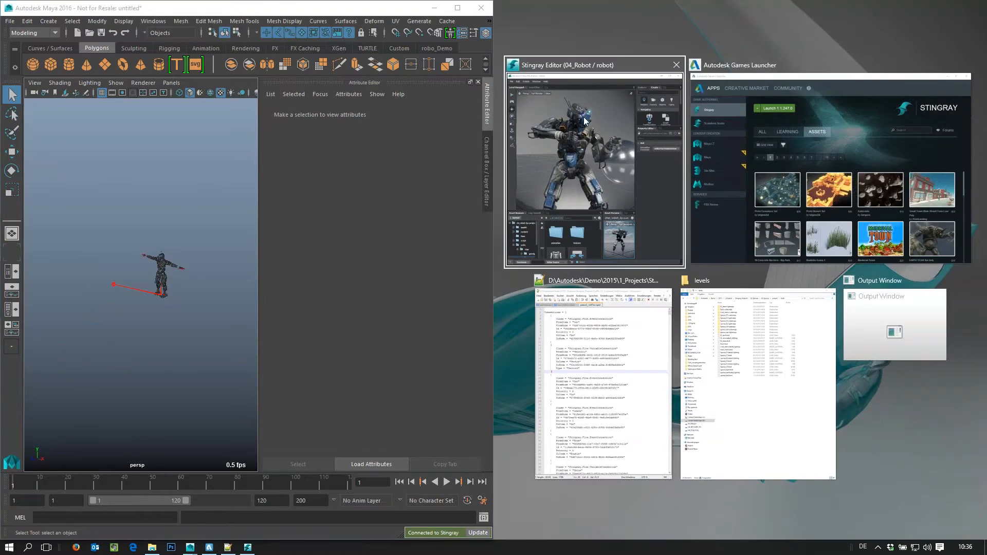
click(654, 193)
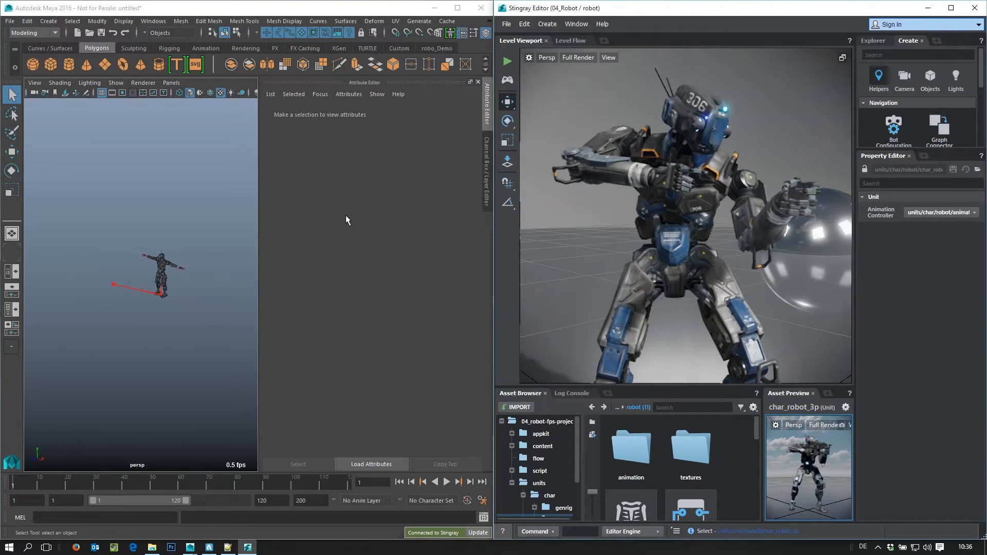
click(487, 120)
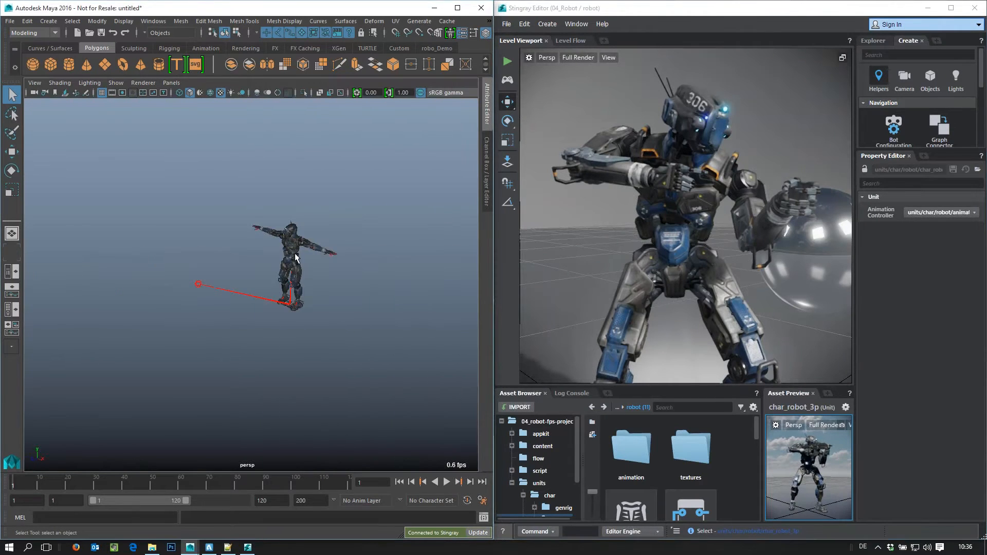
Step: Select the robot_LOD0 mesh in Maya, frame it, and examine the robot's upper body up close
click(301, 276)
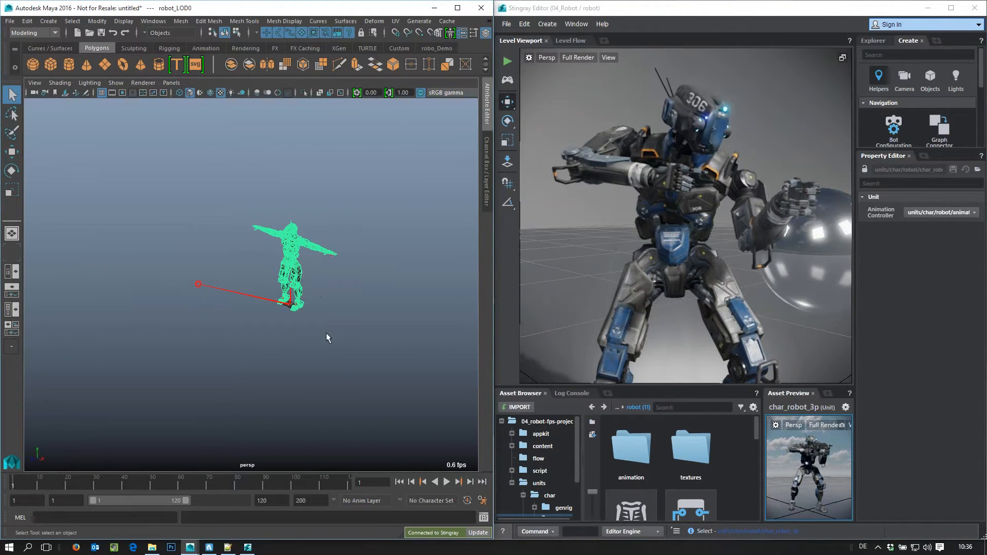
key(f)
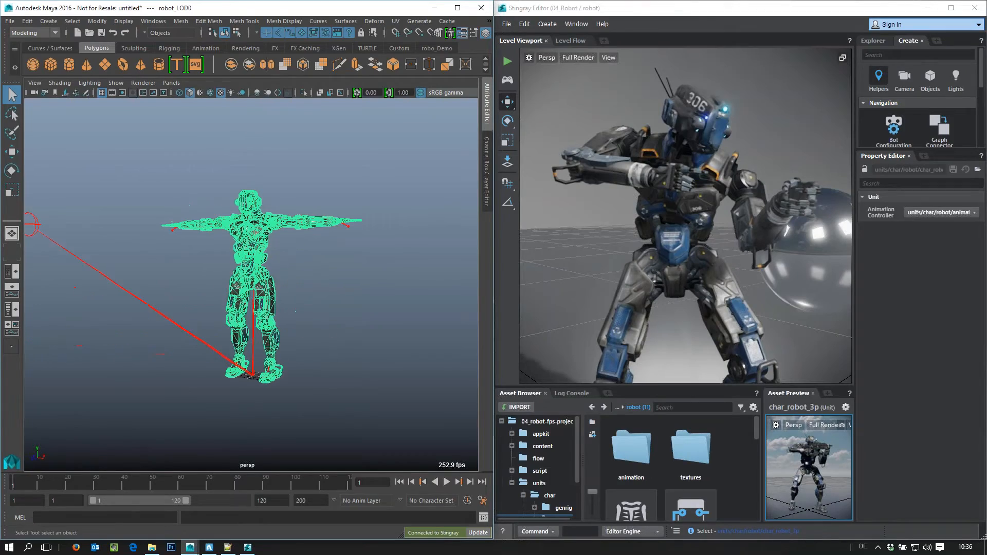
scroll(300, 275, up, 8)
alt+drag(300, 275, 278, 262)
alt+middle_drag(278, 226, 309, 370)
alt+drag(308, 309, 272, 298)
alt+middle_drag(273, 298, 210, 337)
Step: Try rotating the robot's s_robot_LeftArm joint downward, and undo the rotation
click(366, 323)
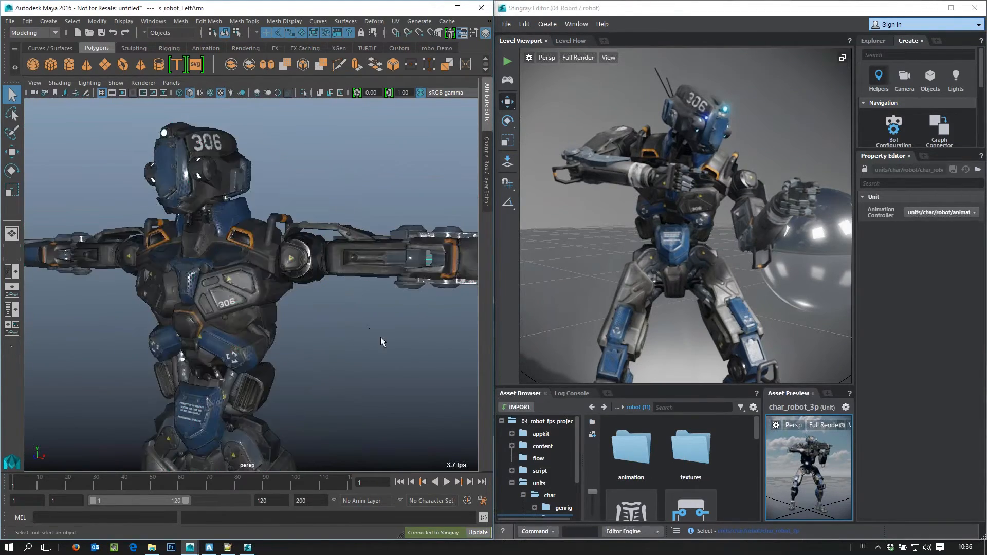
alt+drag(368, 345, 372, 346)
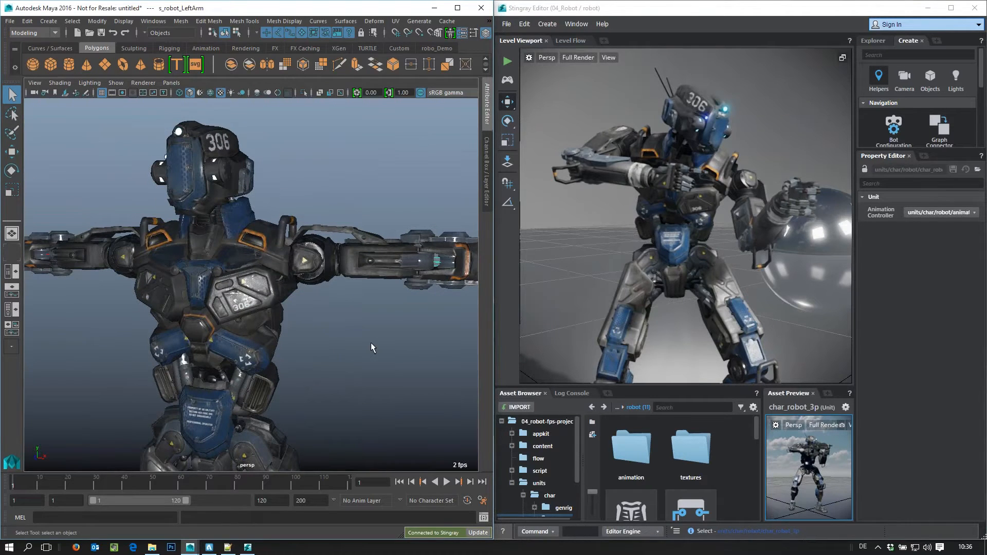
key(e)
middle_drag(409, 385, 378, 375)
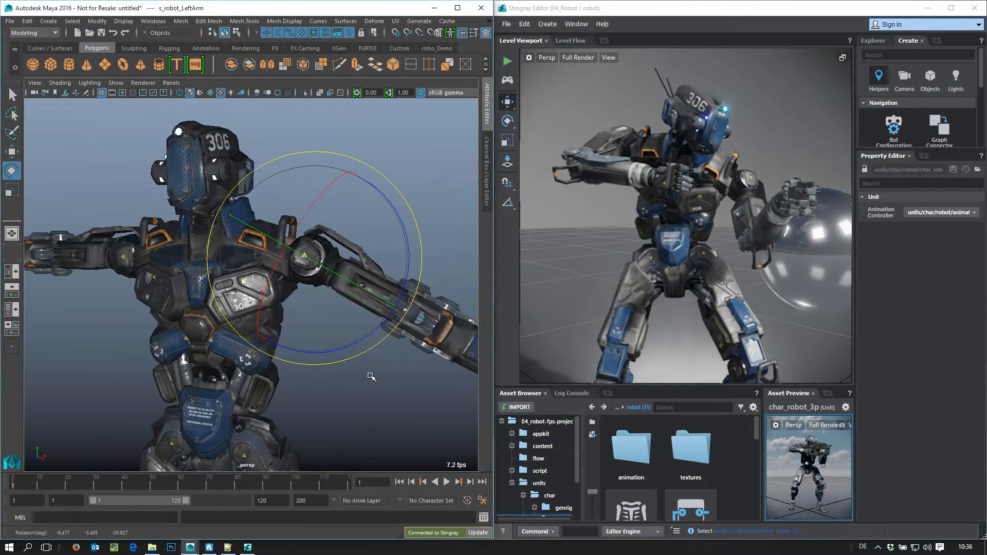
key(ctrl+z)
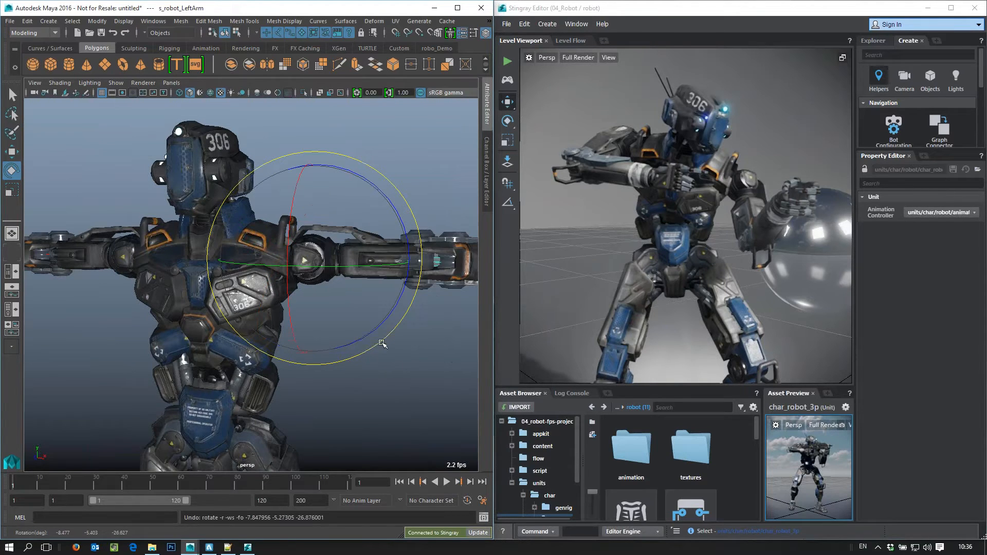
Step: Examine the robot from several angles in Maya and compare its shading with the Stingray level viewport
alt+drag(382, 343, 355, 409)
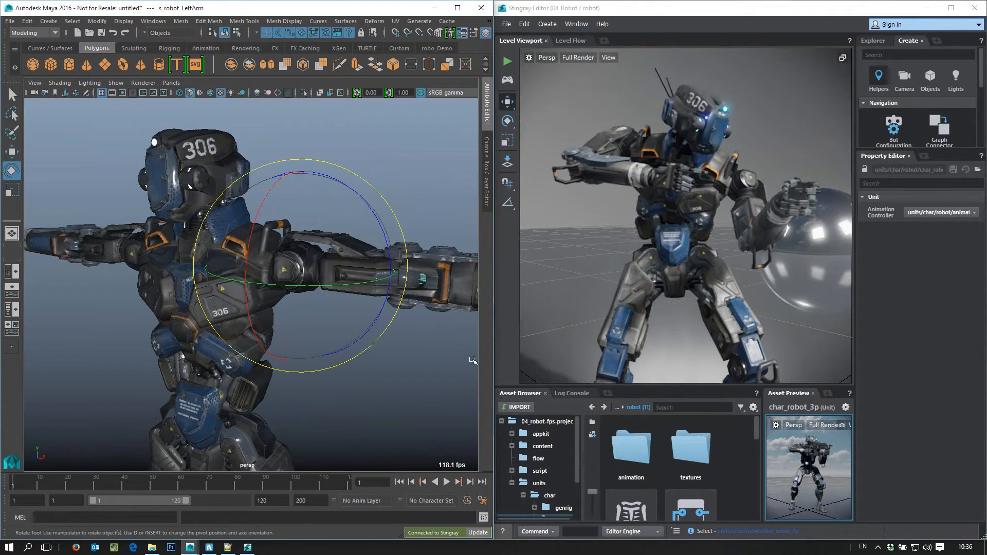
click(950, 308)
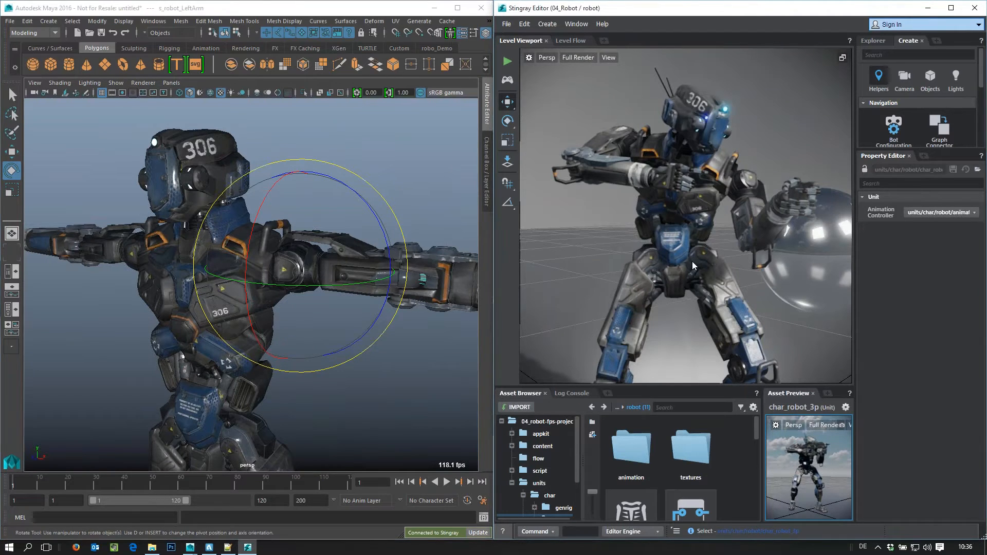
alt+drag(658, 288, 666, 291)
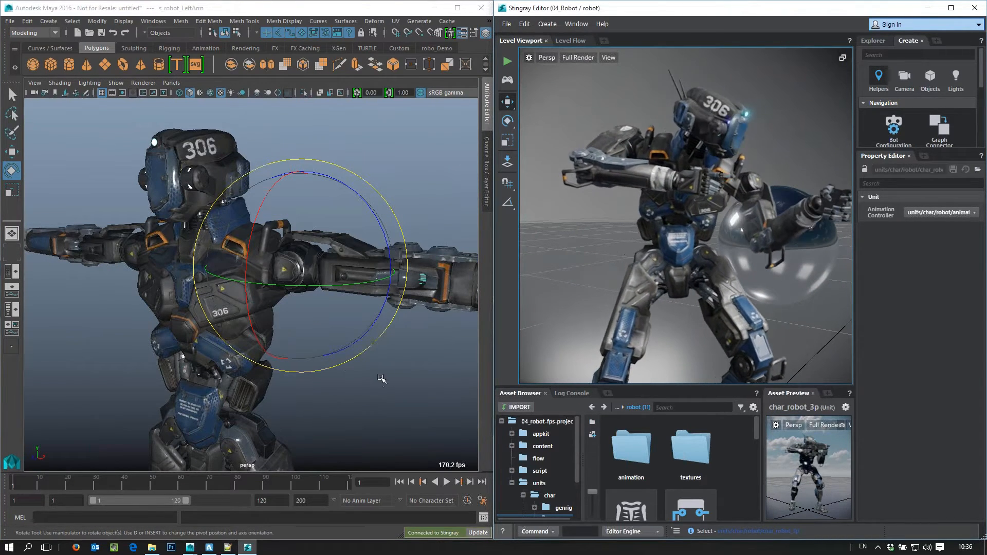
click(441, 352)
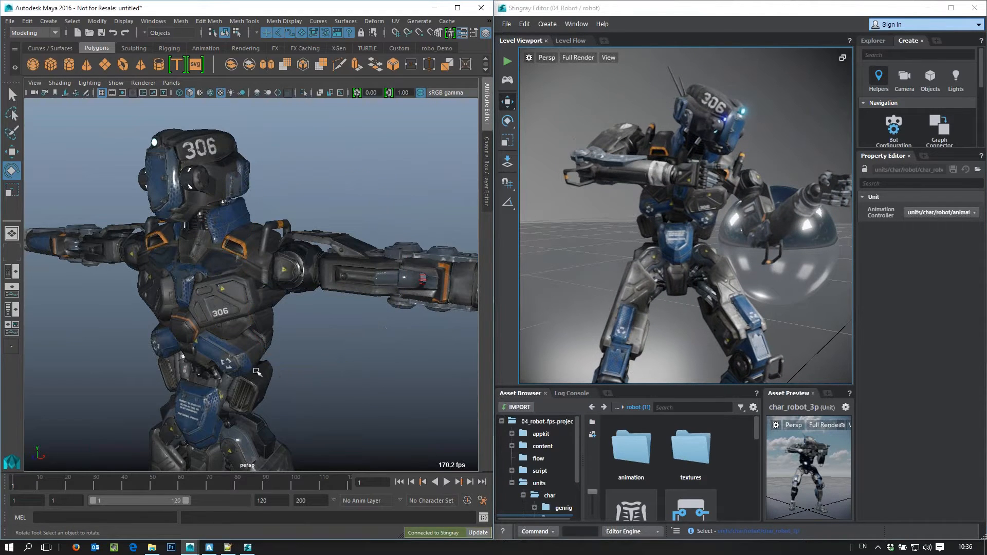
alt+drag(257, 371, 413, 354)
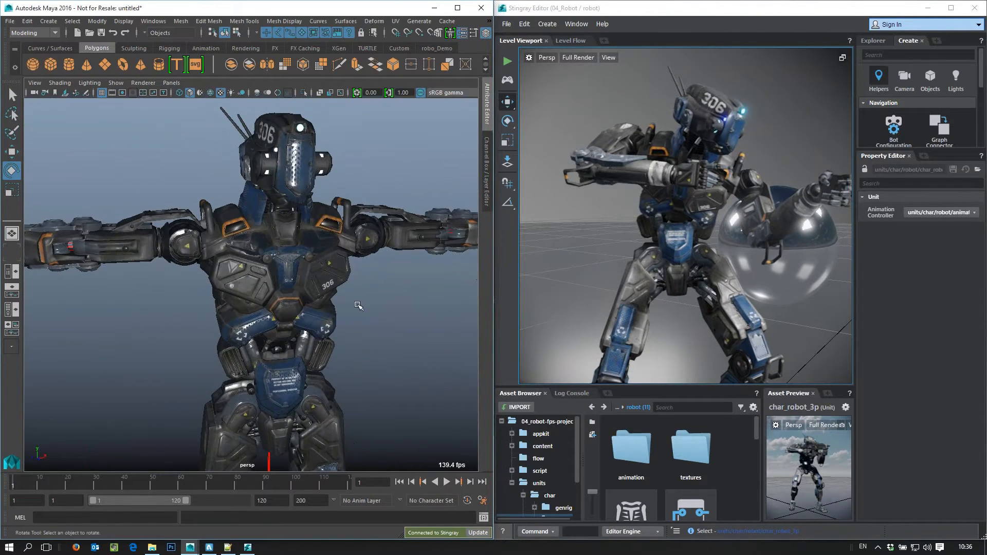
alt+middle_drag(359, 305, 360, 295)
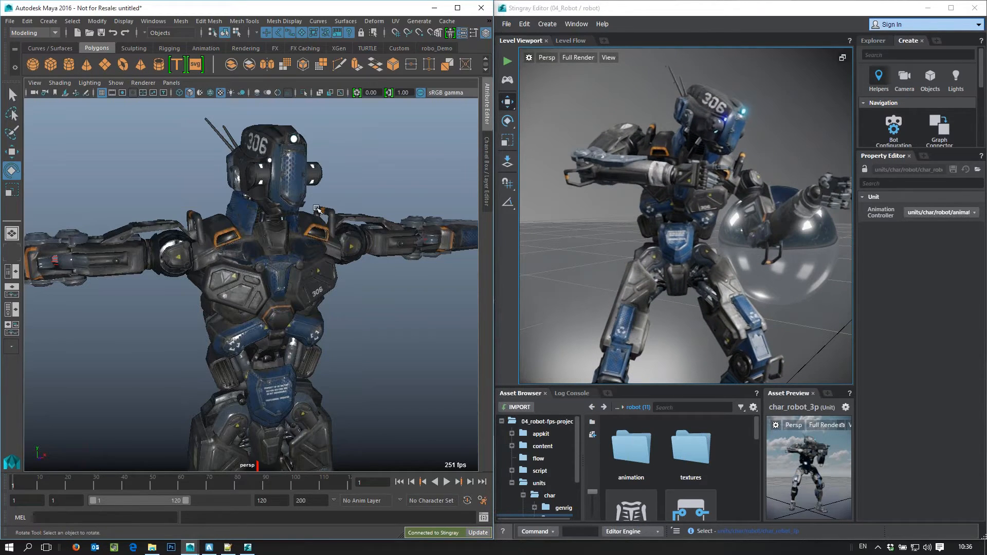
alt+drag(350, 348, 324, 339)
scroll(287, 361, up, 5)
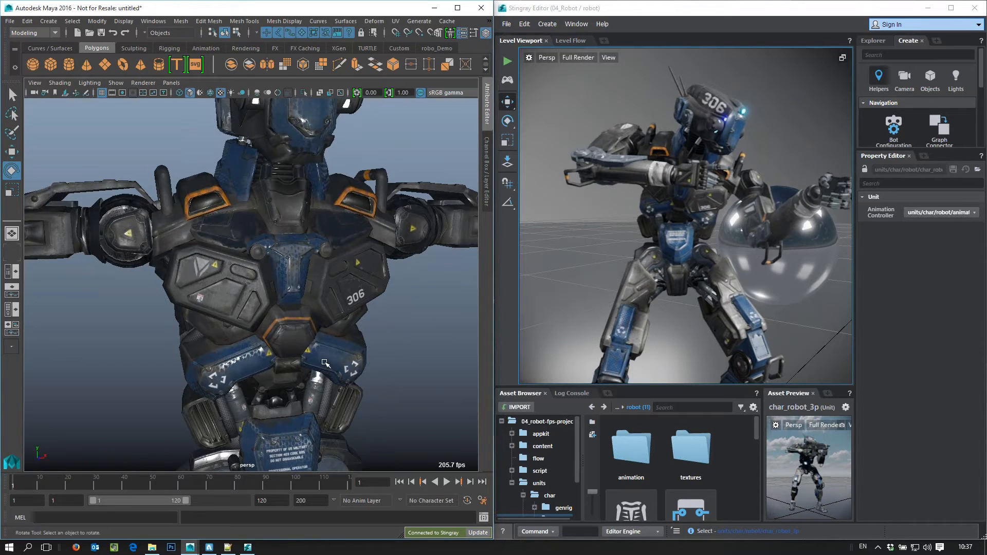
scroll(398, 333, down, 3)
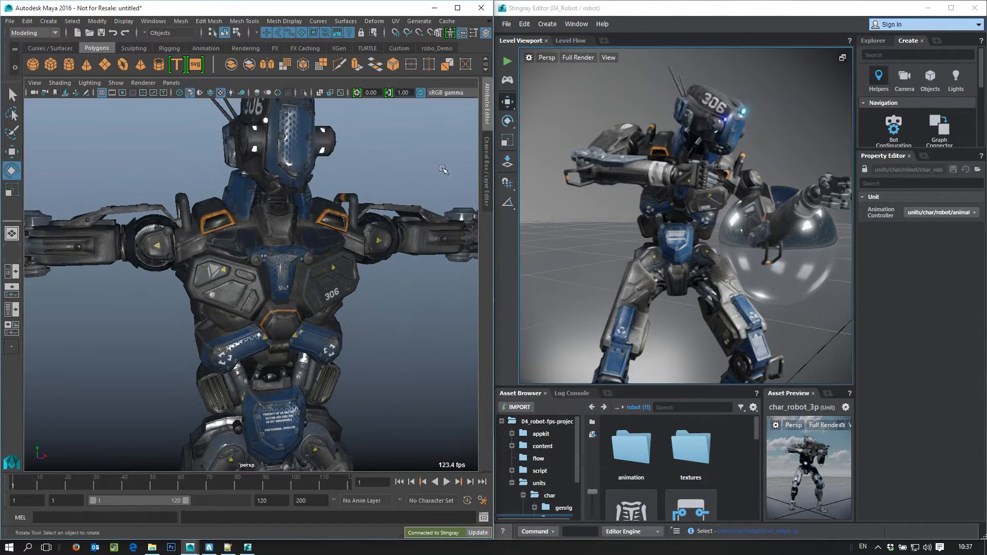
Step: Set the Maya viewport's view transform to Stingray tone-map and check the robot's upper body
click(453, 94)
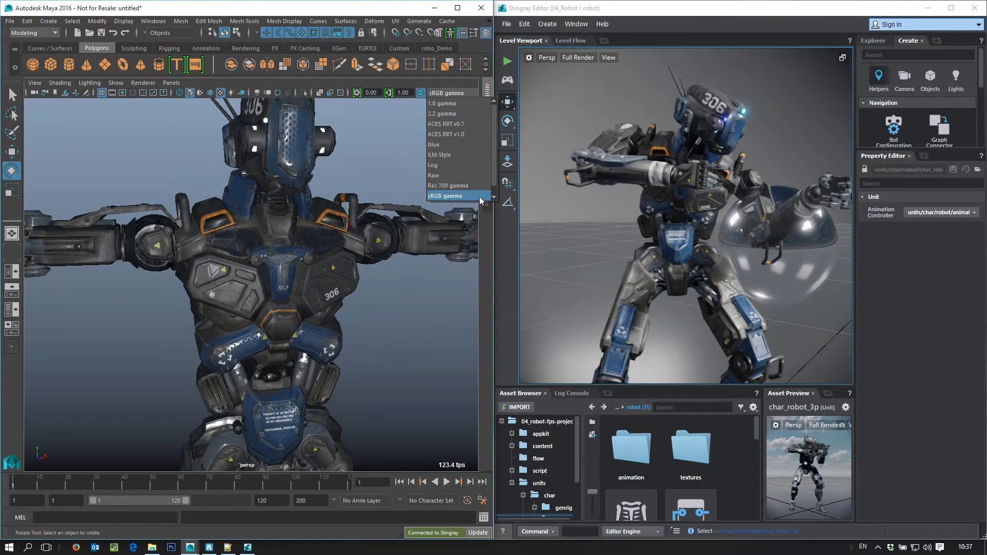
scroll(471, 199, down, 1)
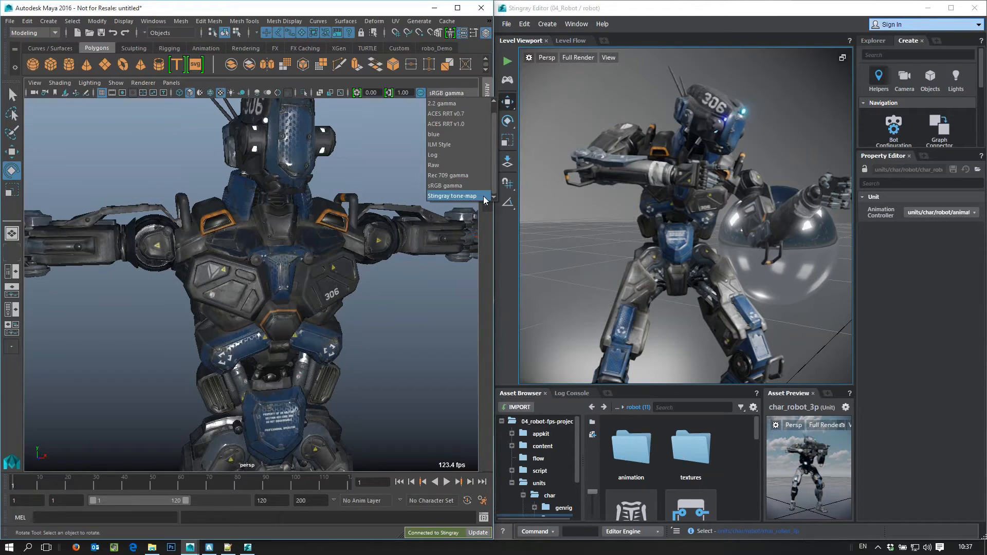
click(483, 196)
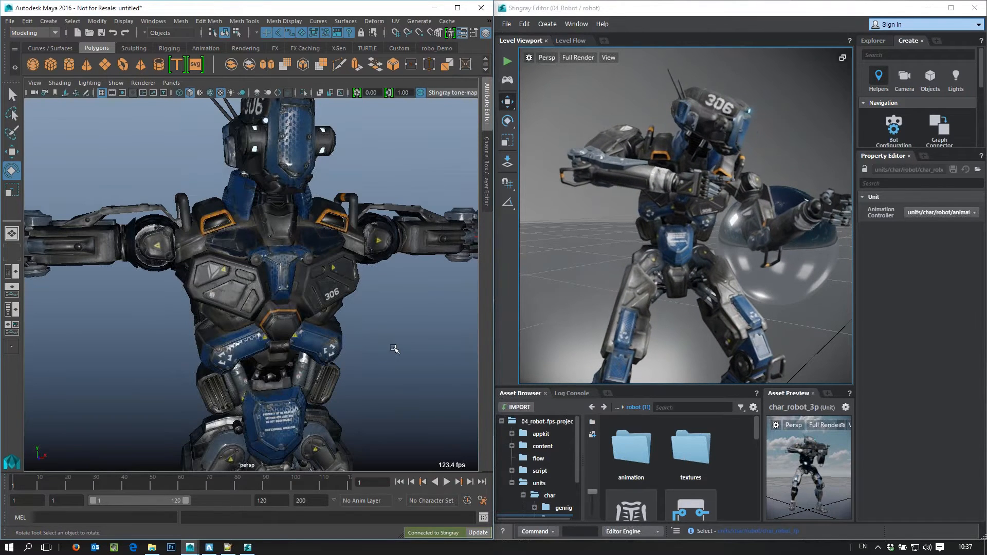
alt+drag(394, 349, 350, 360)
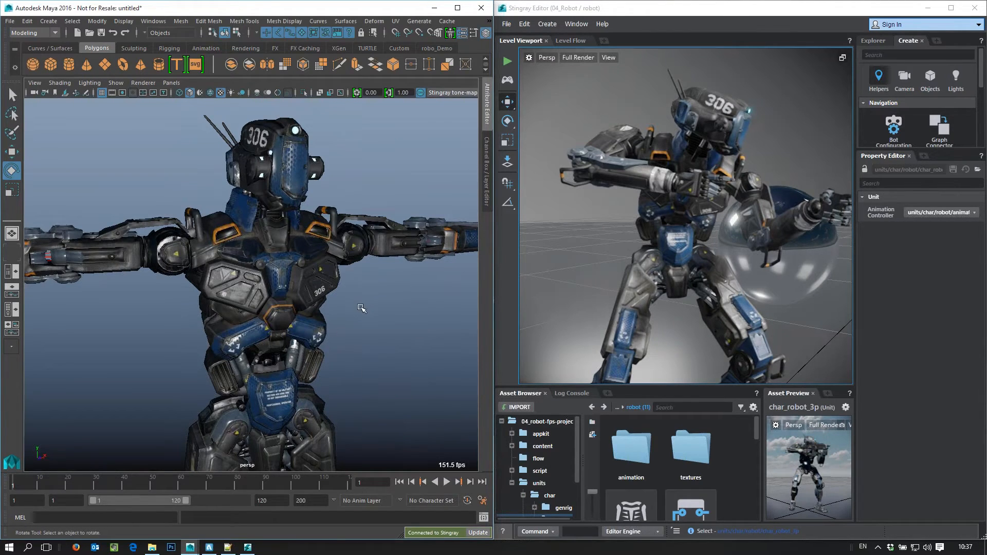
Step: Open the robot_LOD0 mesh's char_robot_blue_mat material in ShaderFX and bring its whole node network into view
click(335, 284)
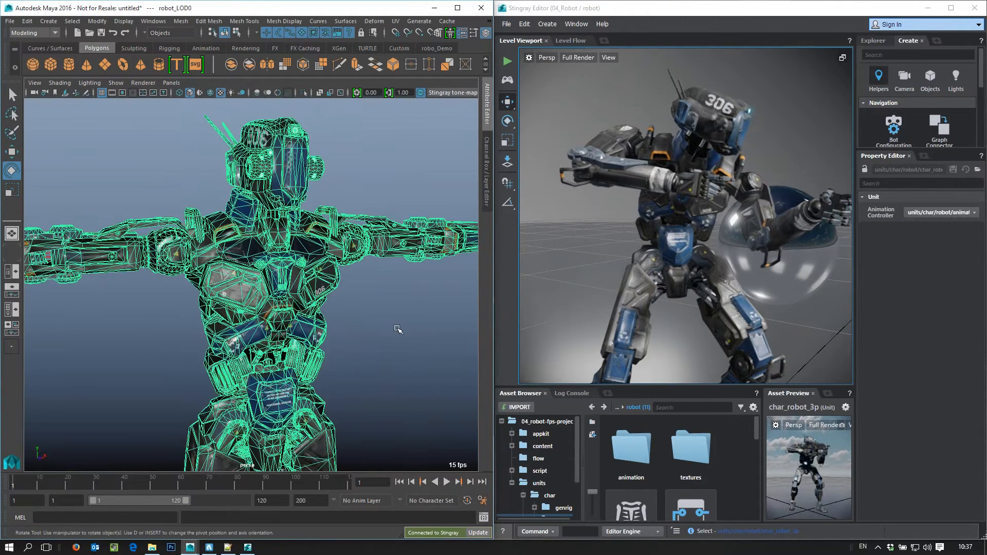
right_drag(355, 286, 356, 500)
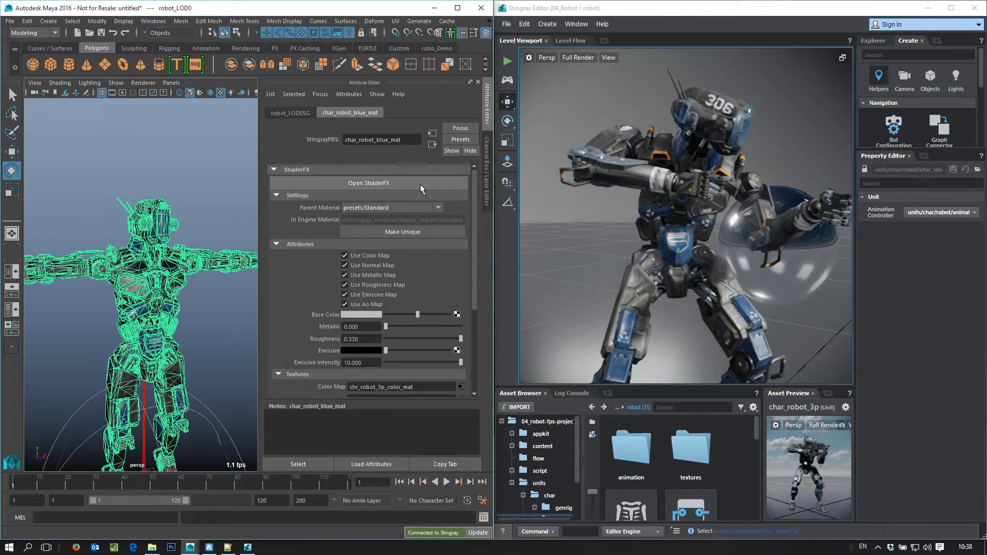
click(365, 183)
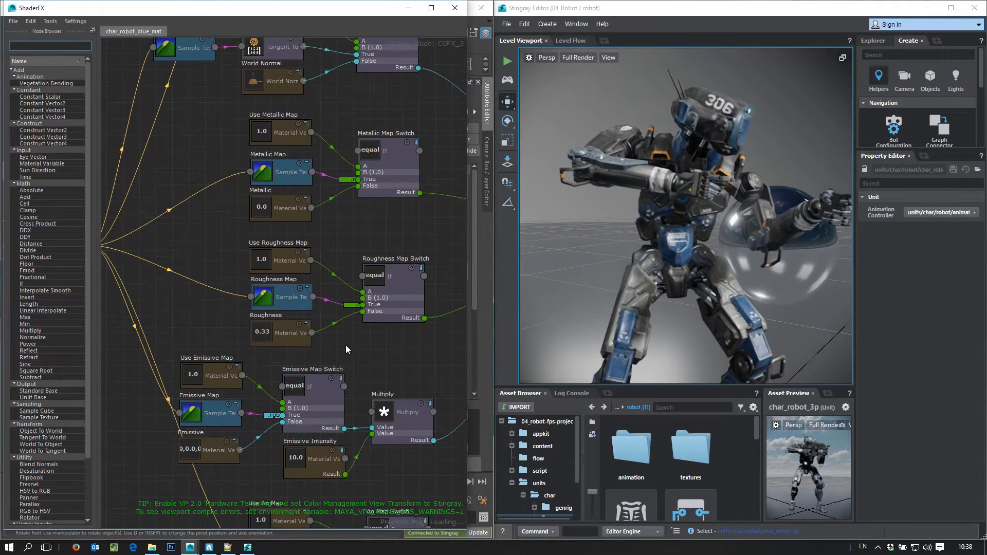
scroll(319, 274, down, 3)
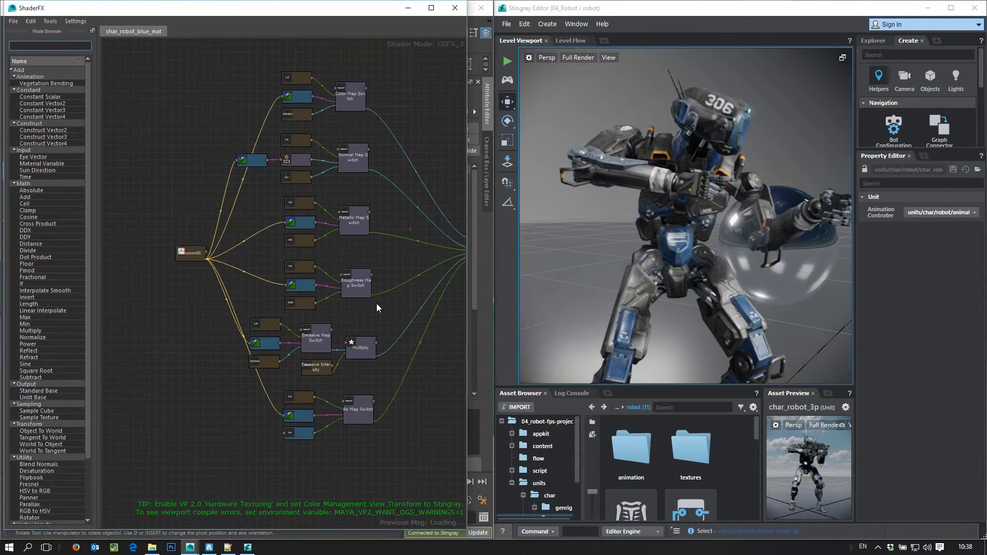
middle_drag(376, 308, 326, 309)
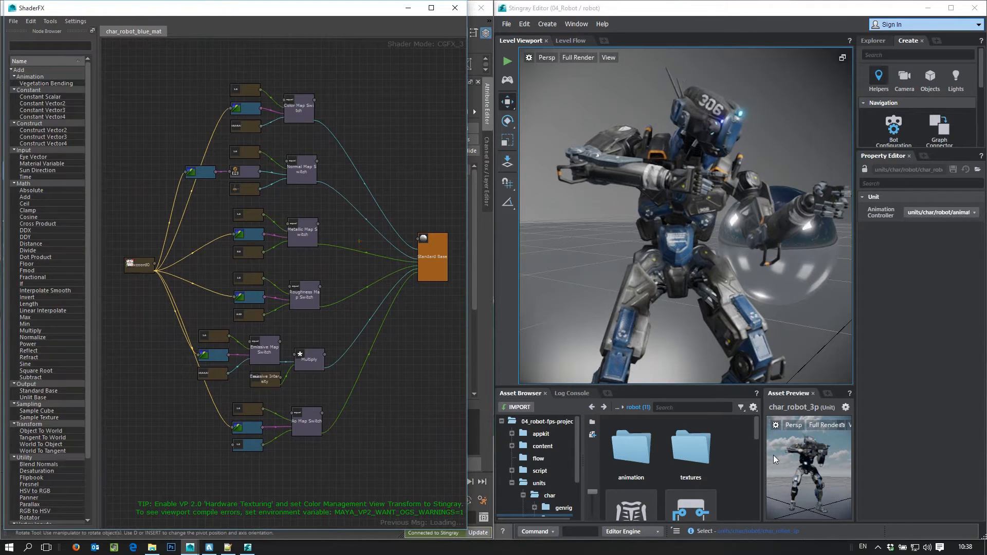
Step: In the Stingray Editor, make the char_robot_blue_mat material unique and open its shader graph
drag(757, 438, 775, 502)
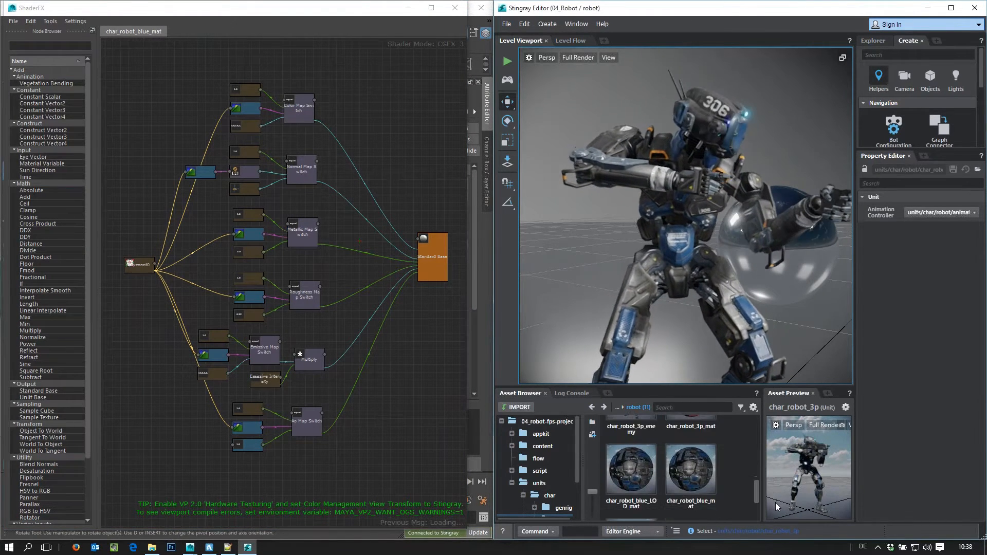
click(691, 470)
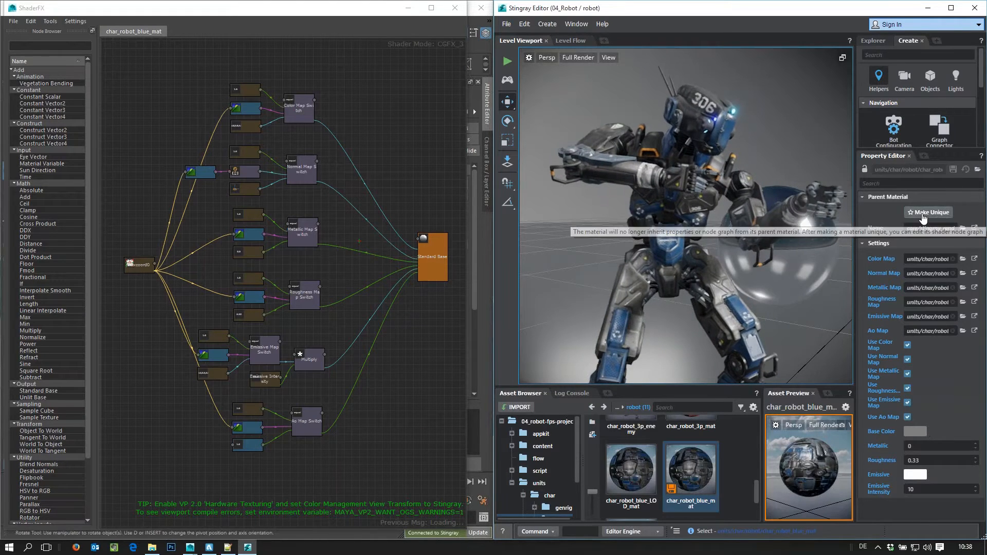
click(923, 214)
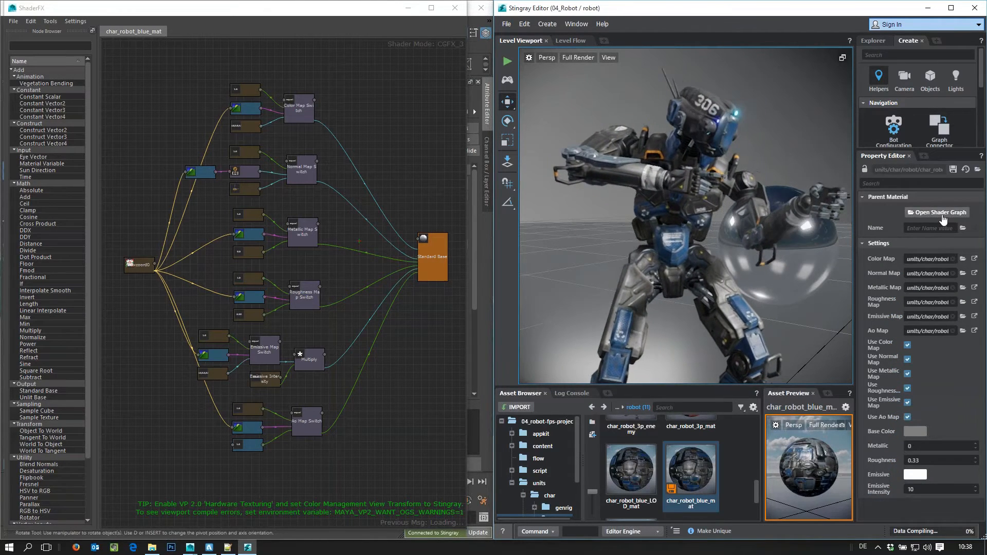
click(936, 212)
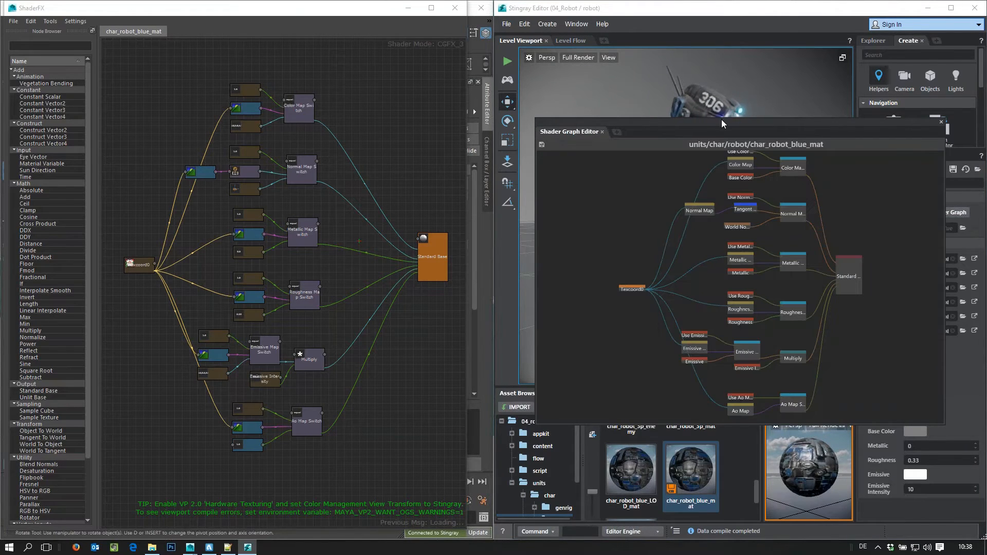
Step: Enlarge the Shader Graph Editor and fit the entire node graph in it for comparison with ShaderFX
drag(720, 119, 721, 35)
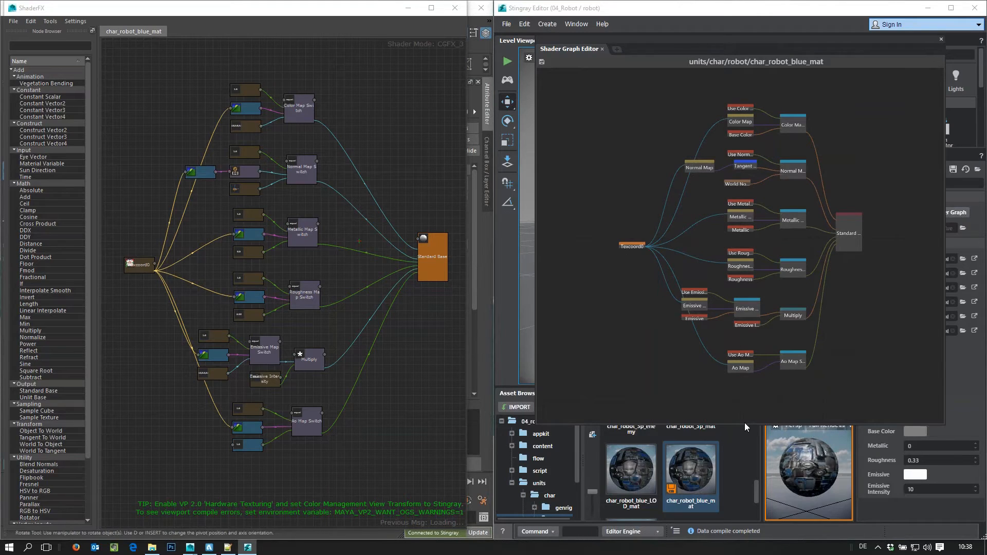
drag(745, 425, 745, 496)
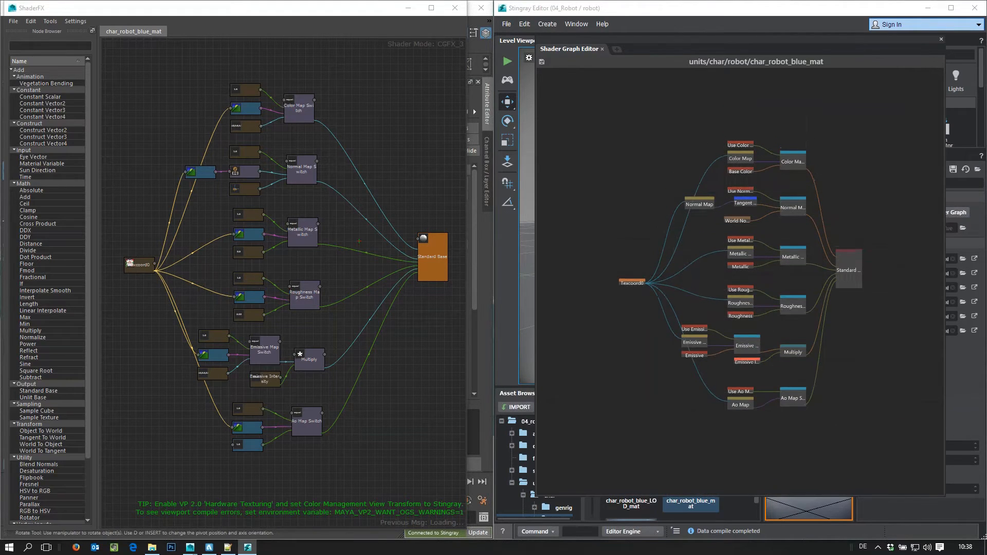
key(a)
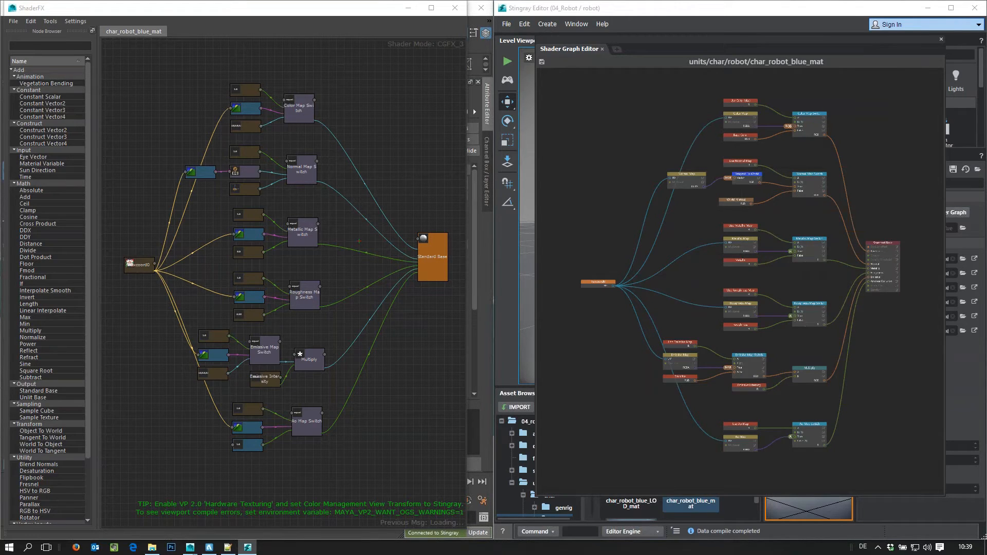
Step: Close ShaderFX and the Shader Graph Editor, and collapse Maya's Attribute Editor
click(454, 8)
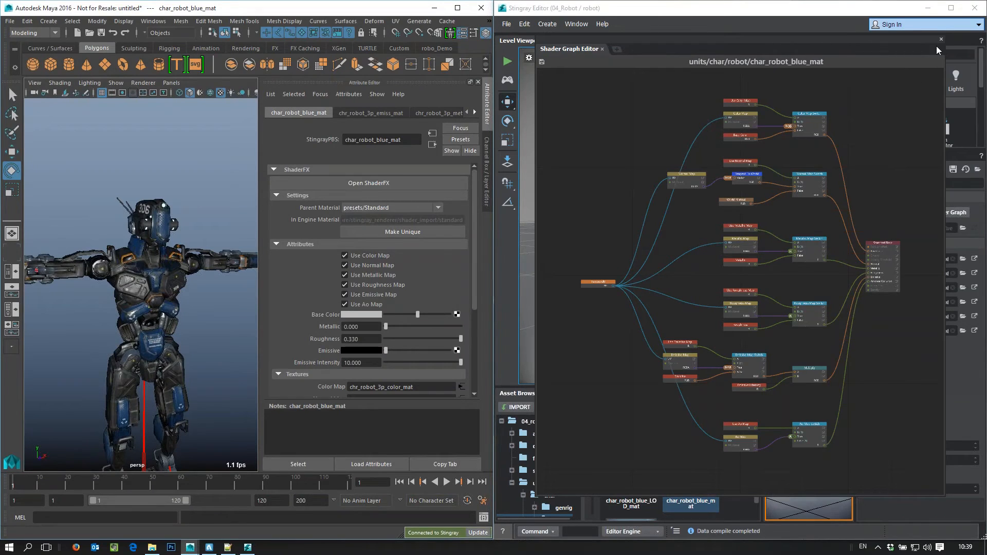
click(942, 40)
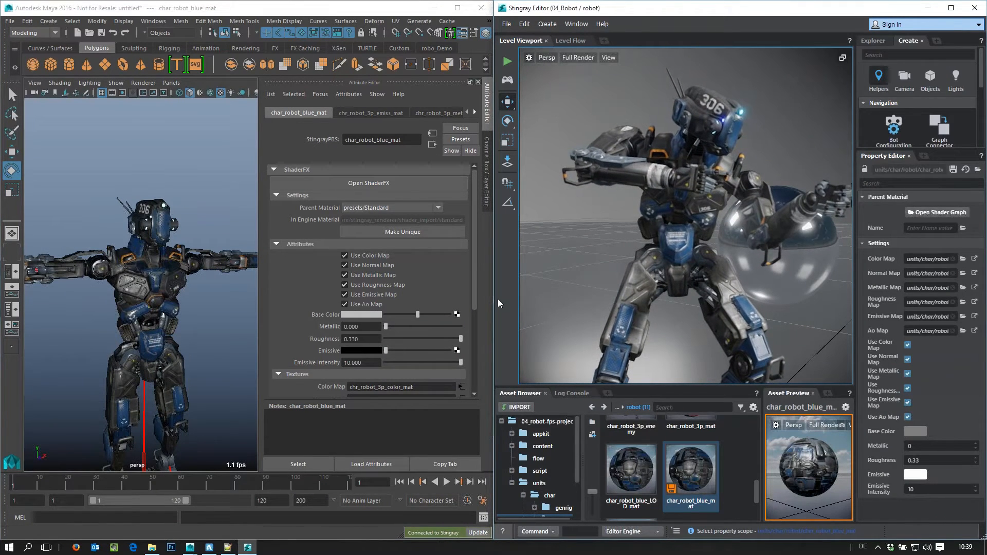
click(486, 114)
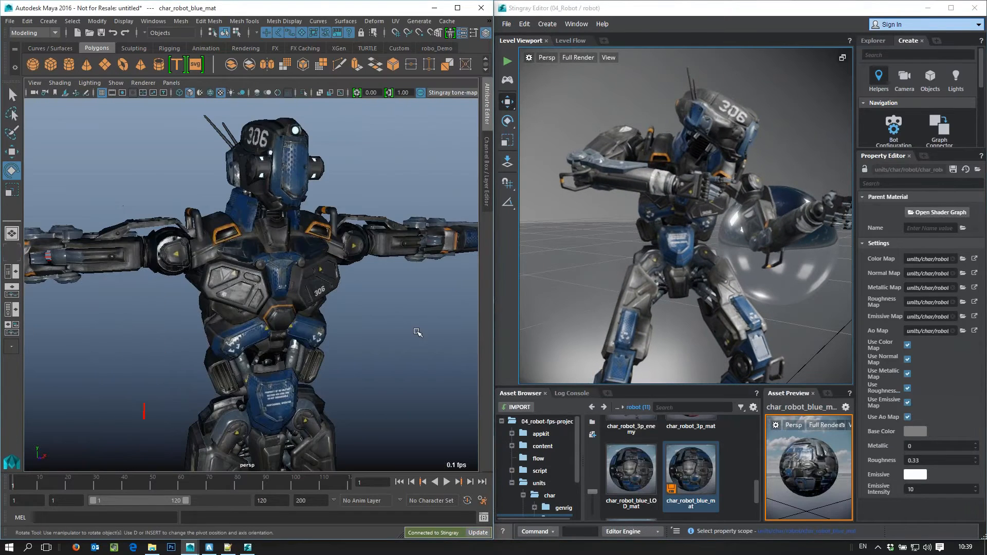
Step: Select the vertices on top of the robot_LOD0 mesh's head in Maya and extend the selection with soft selection
alt+drag(388, 323, 410, 337)
click(319, 227)
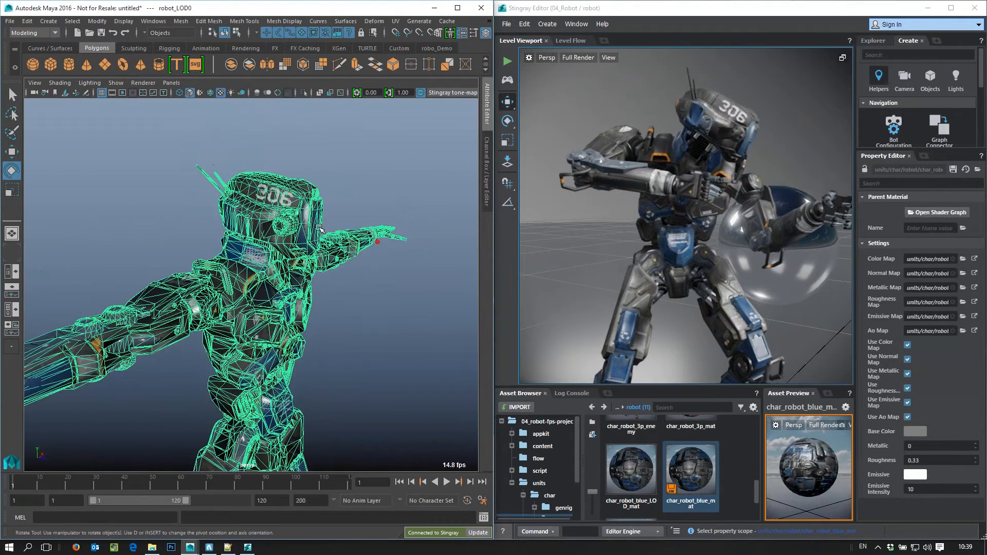
alt+drag(388, 305, 392, 317)
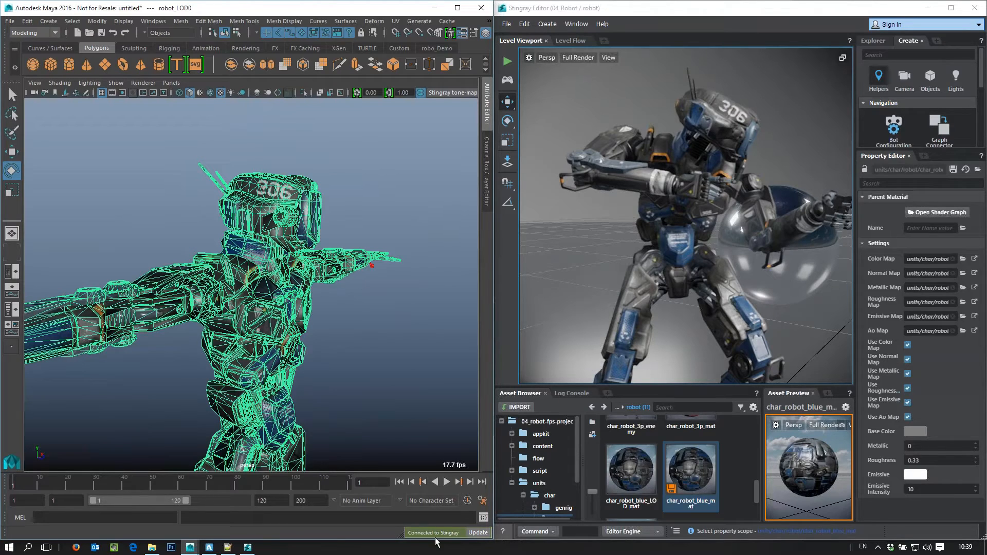
click(481, 534)
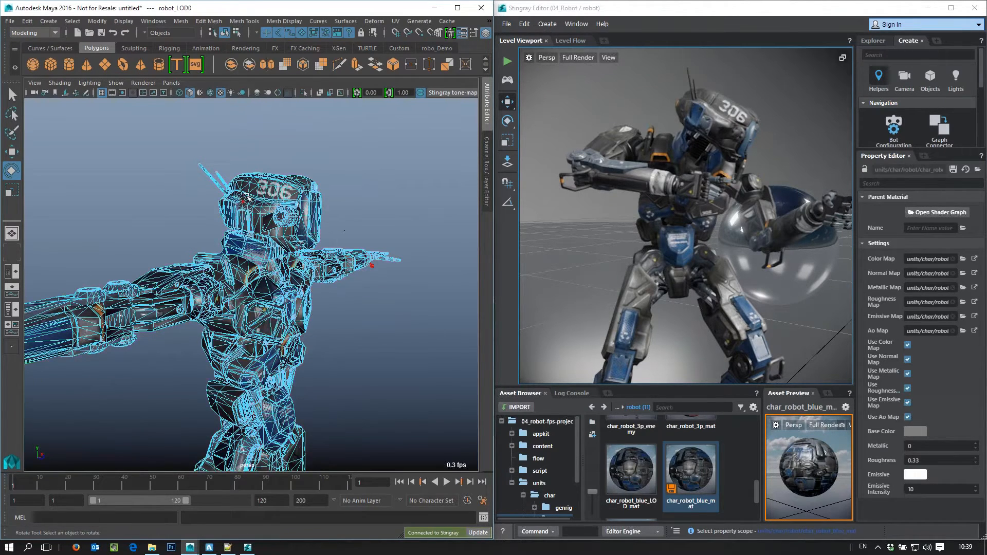
drag(241, 153, 326, 190)
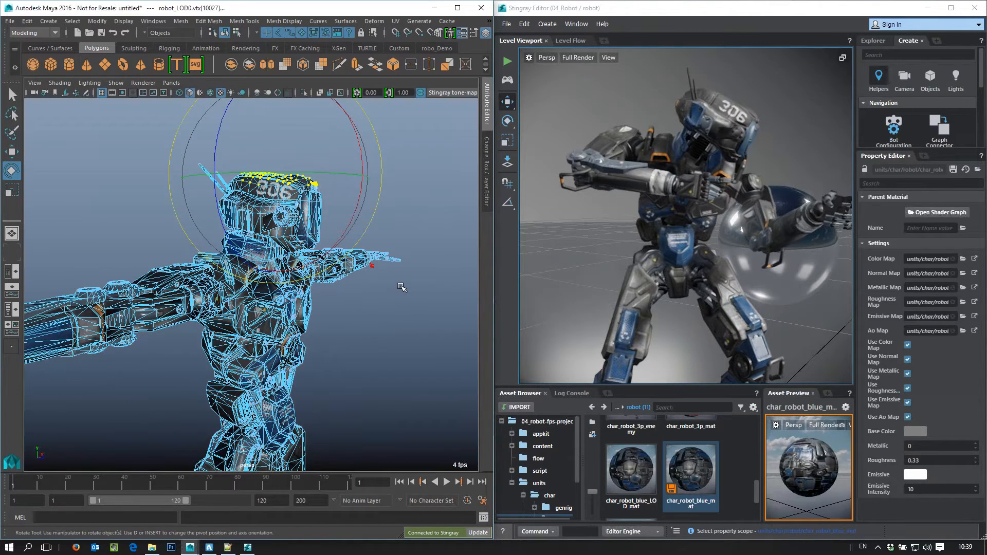
key(b)
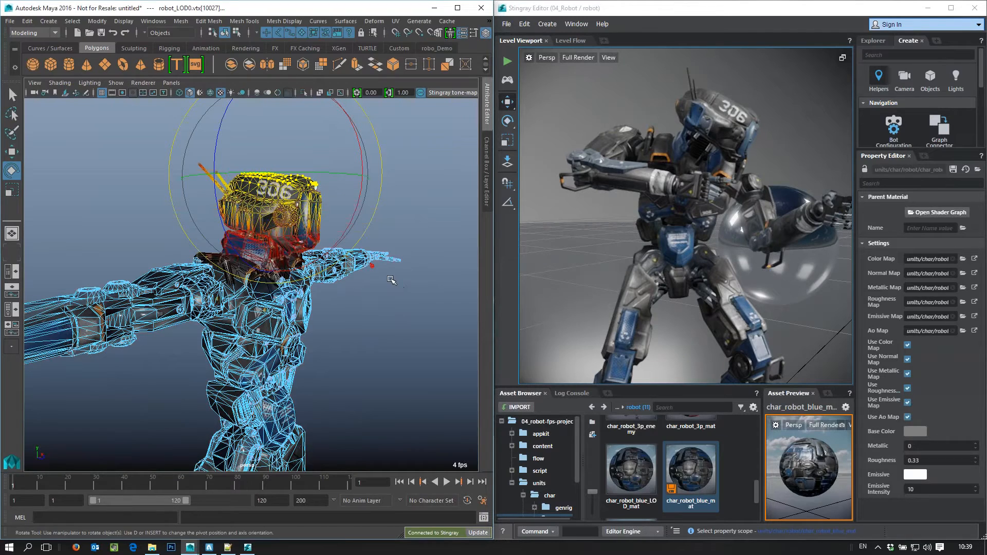
Step: Scale up the soft-selected head vertices uniformly and switch to the Stingray level viewport to view the robot
key(r)
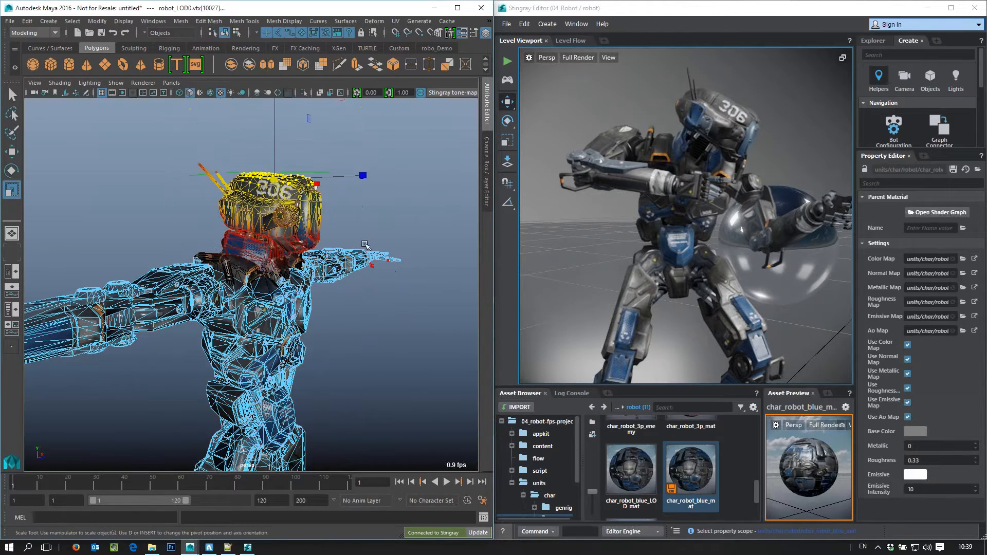
middle_drag(301, 344, 348, 342)
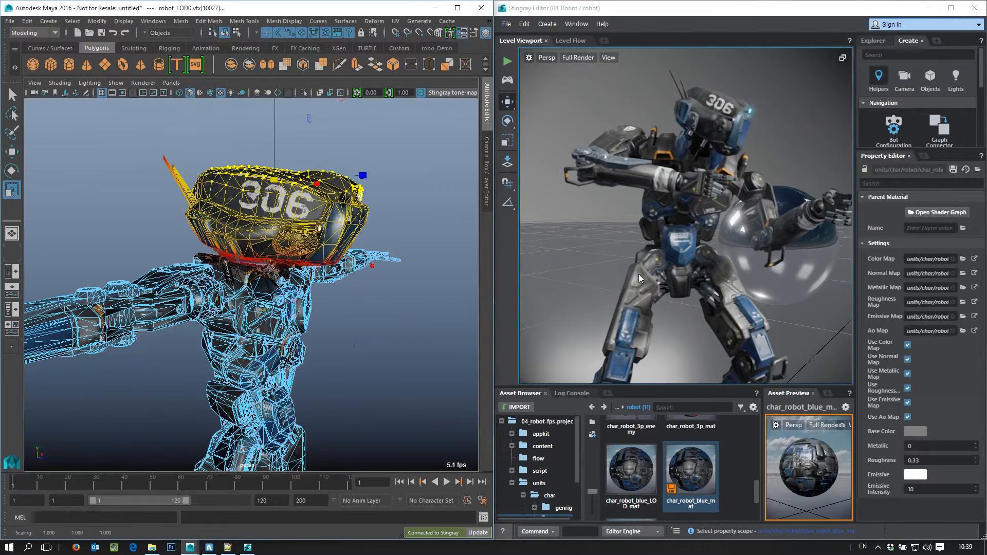
click(632, 285)
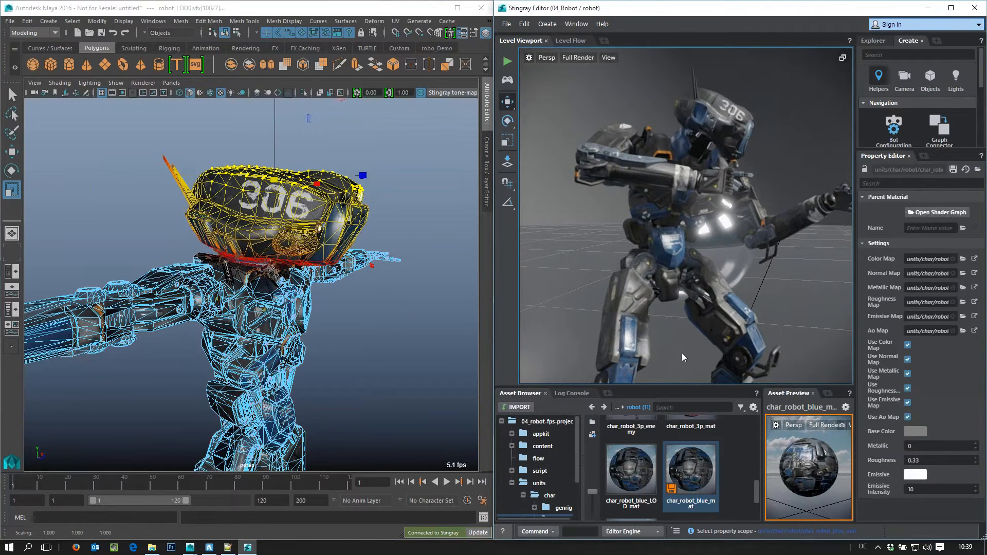
Step: Update the linked robot in Stingray with the edited head mesh, overwriting char_robot_3p.fbx, and minimize Maya
click(474, 534)
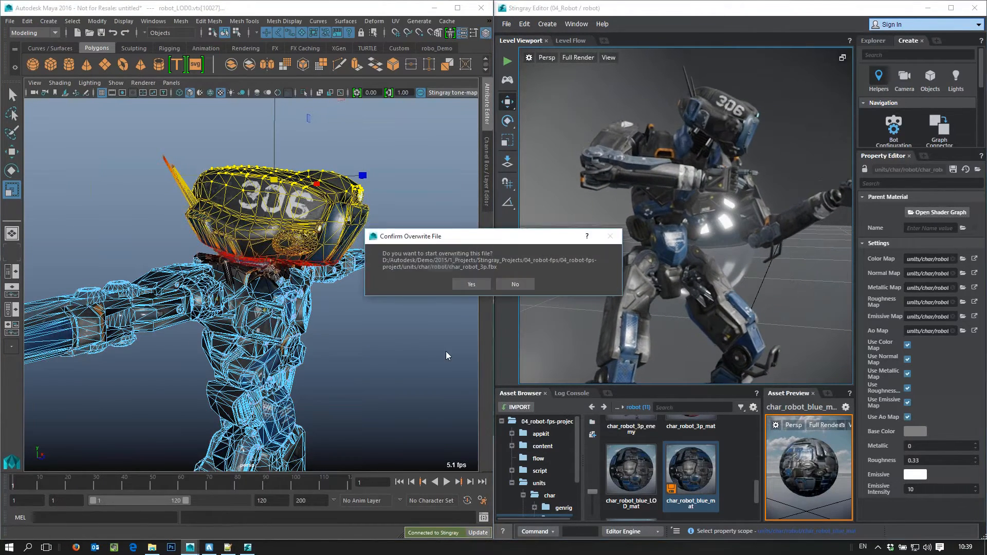
click(471, 285)
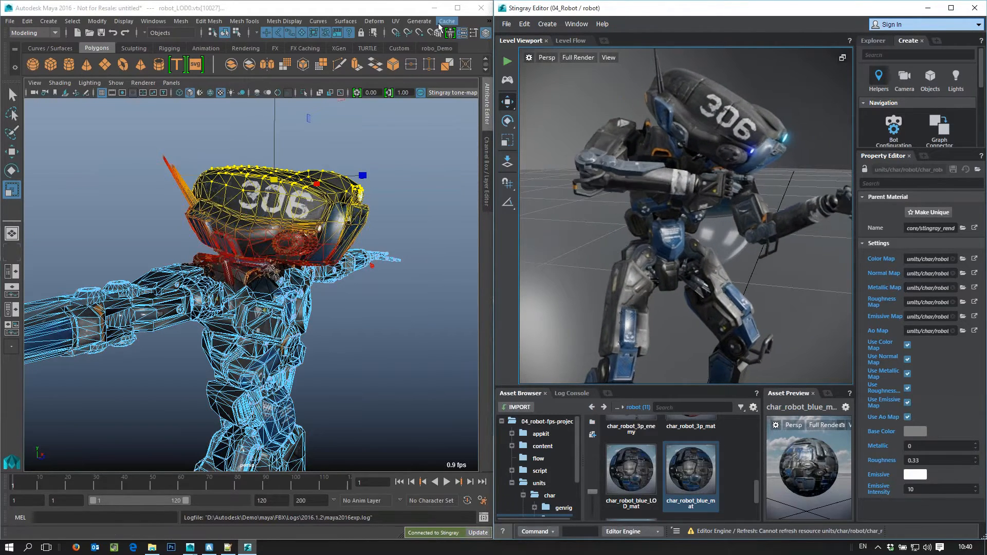
click(434, 7)
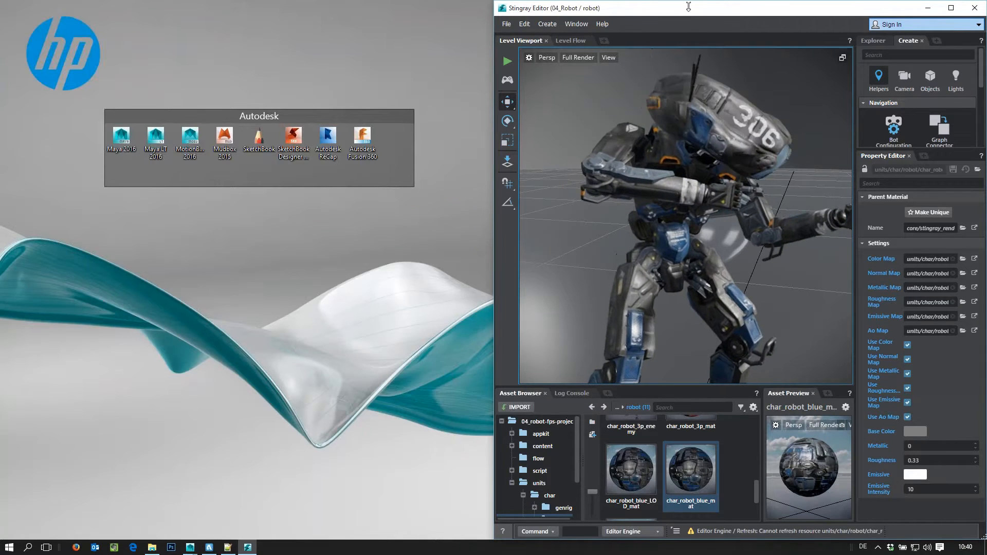
Step: Maximize the Stingray Editor and open level0 of the 05_Traffic project
click(951, 9)
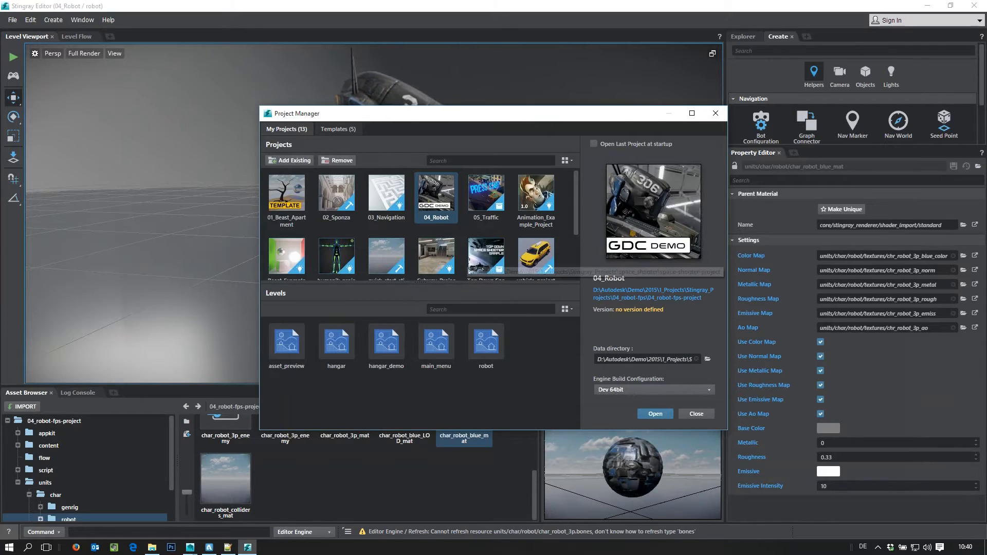
click(486, 196)
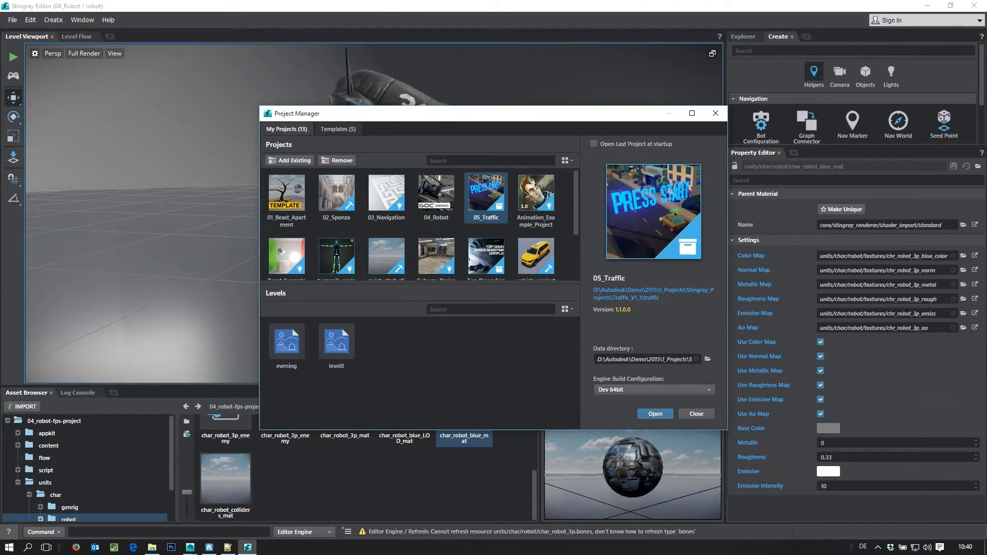
double_click(333, 347)
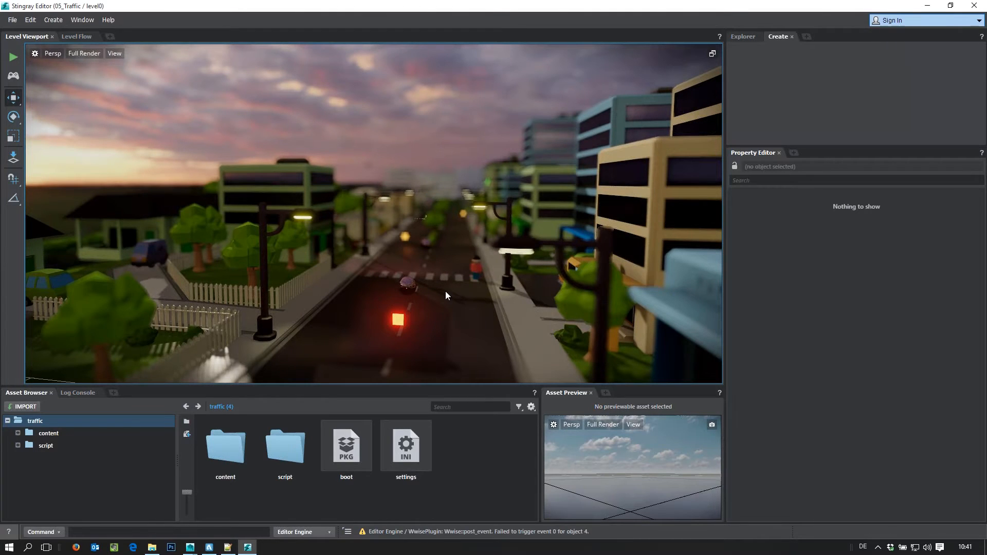
Step: Examine the city street from a higher angle, inspect the person standing at the crosswalk, and clear the selection
alt+drag(445, 292, 448, 122)
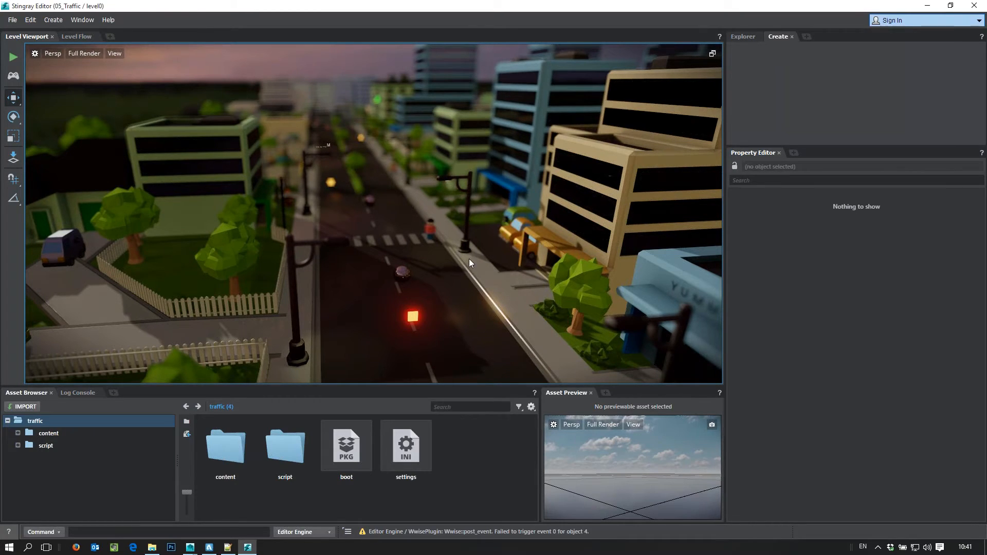
alt+drag(443, 320, 473, 291)
alt+middle_drag(473, 290, 492, 291)
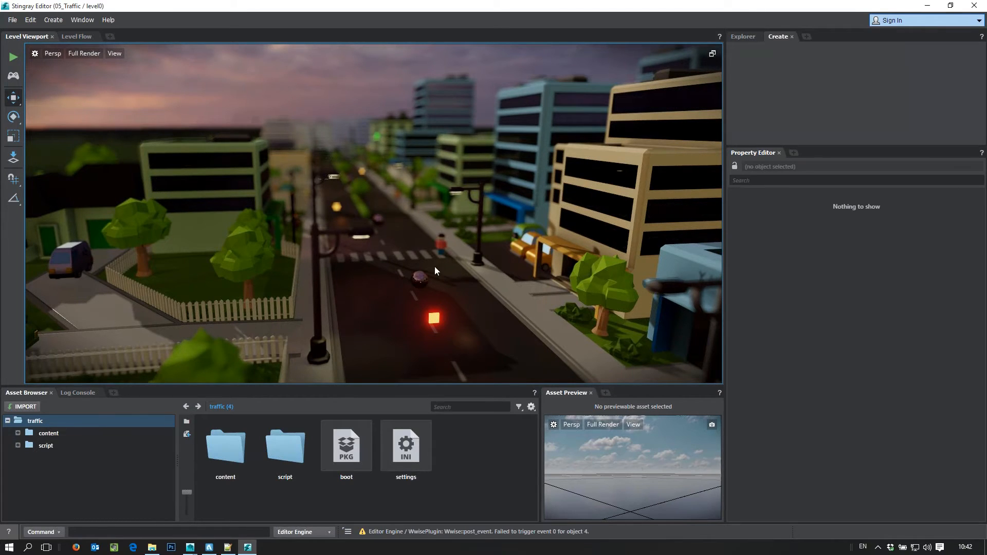
click(440, 246)
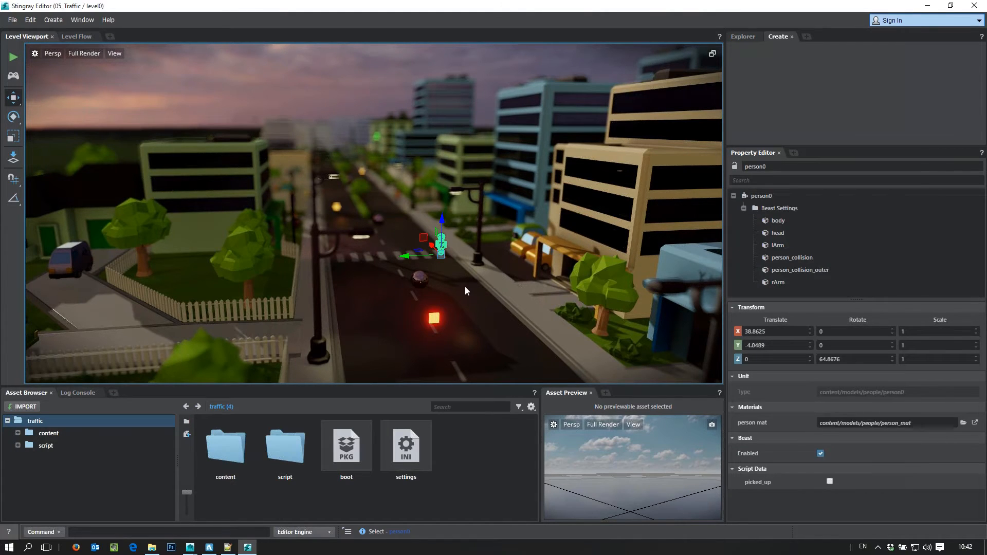
click(427, 255)
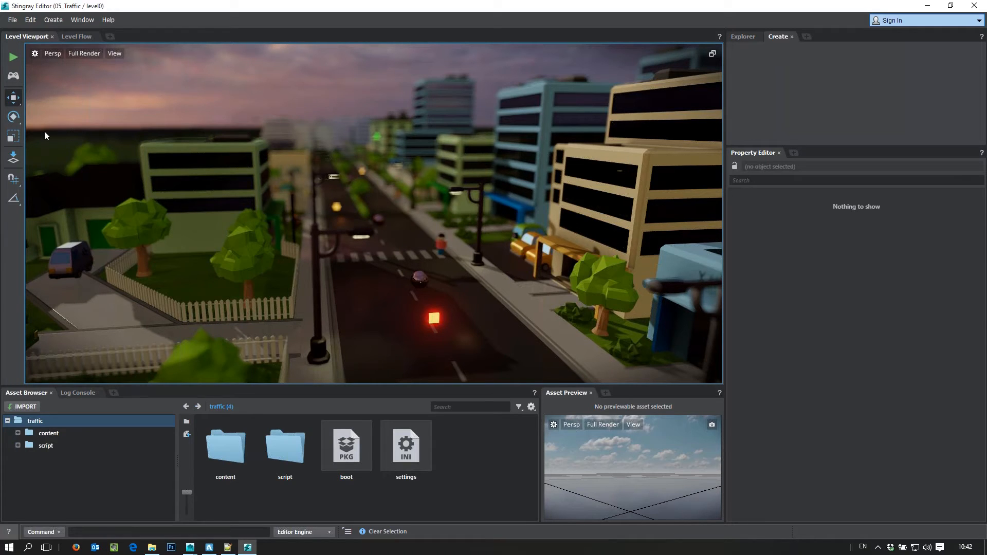
Step: Run level0 as a test level and switch back to the Stingray Editor window
click(13, 57)
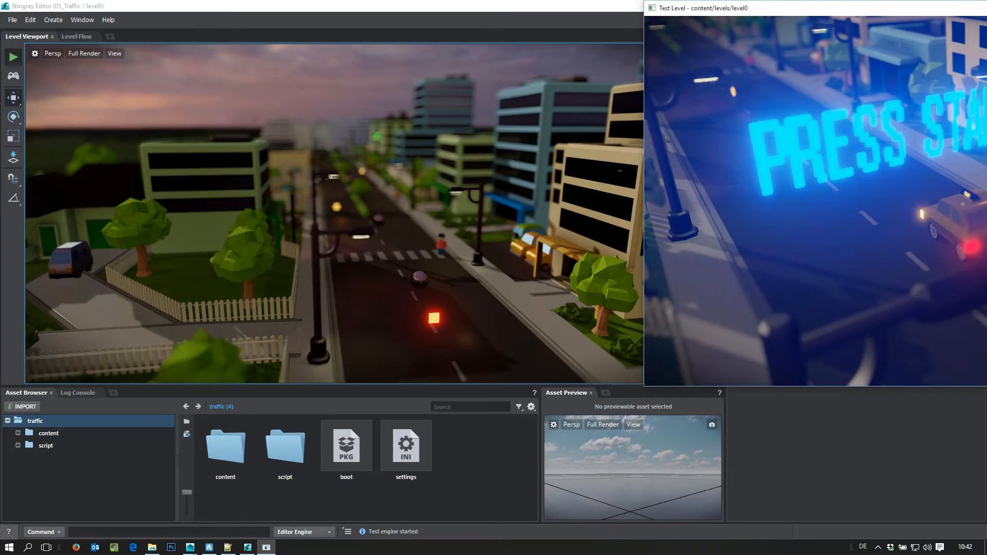
key(alt+Tab)
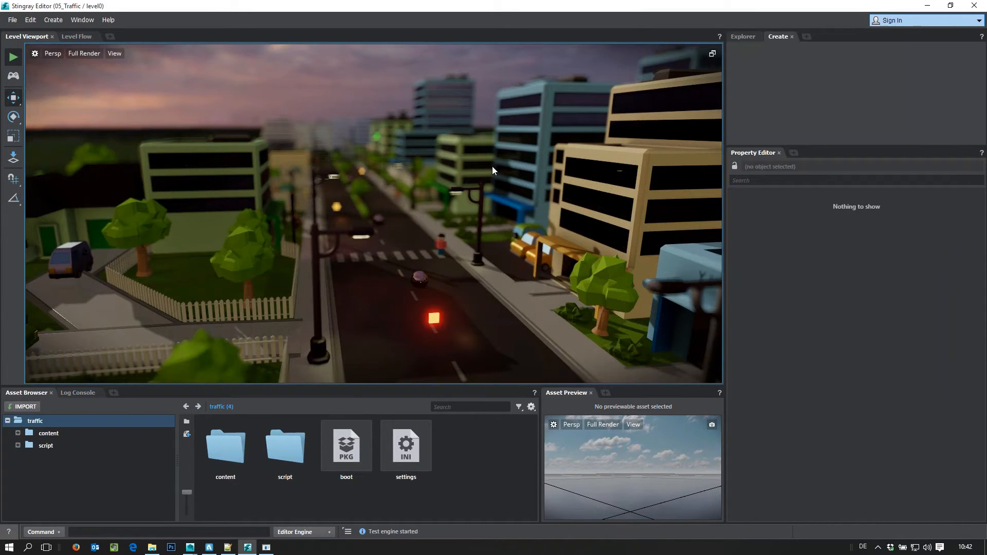
key(alt+Tab)
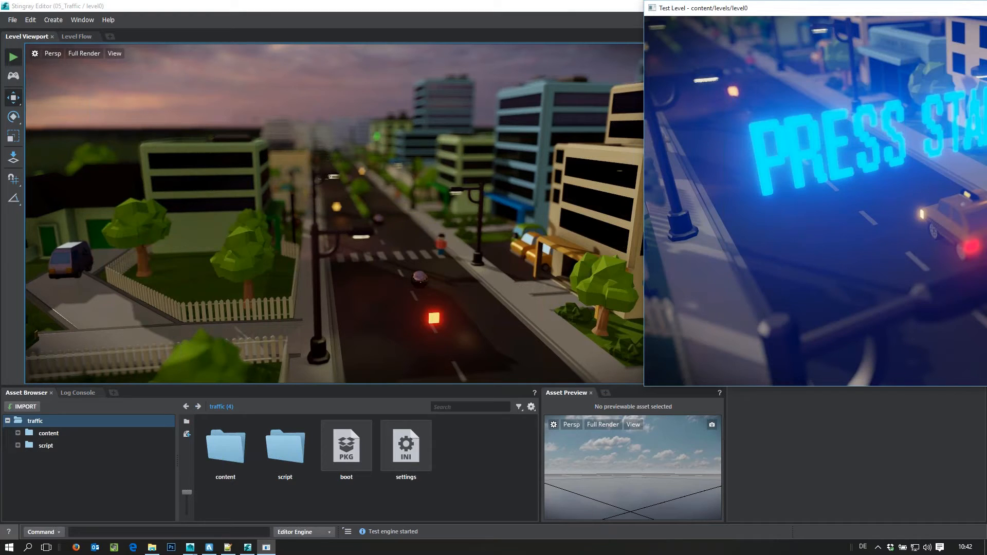
key(alt+Tab)
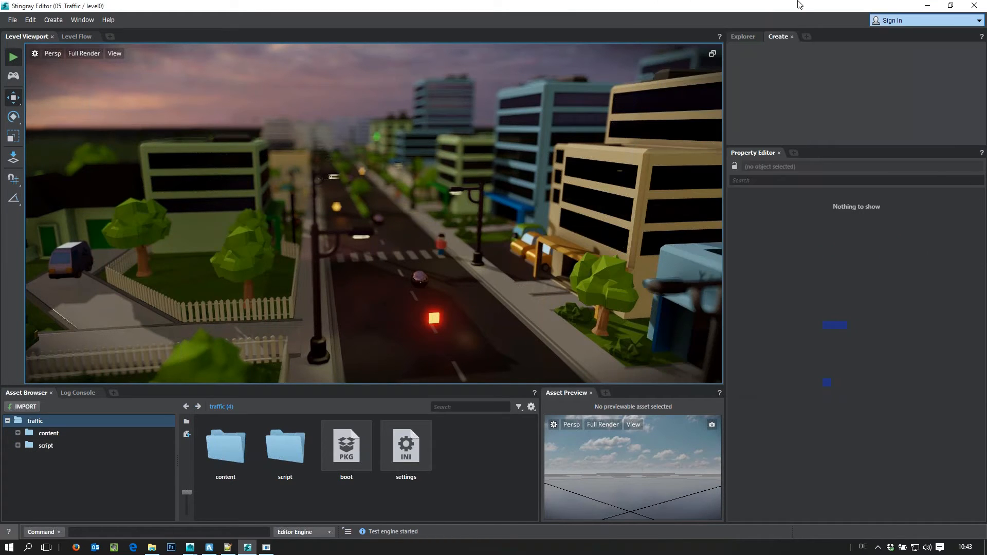
Step: Restore the Stingray Editor to a smaller window, move it aside, and snap the Test Level window to the upper-left quarter of the desktop
double_click(798, 11)
drag(798, 11, 160, 236)
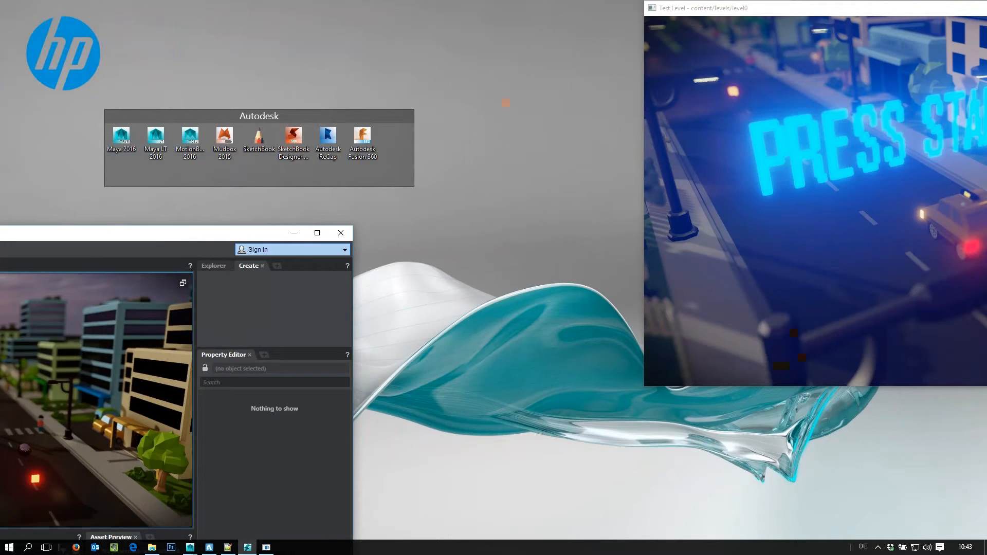
mouse_move(874, 0)
mouse_down()
mouse_move(874, 27)
mouse_move(874, 17)
mouse_up()
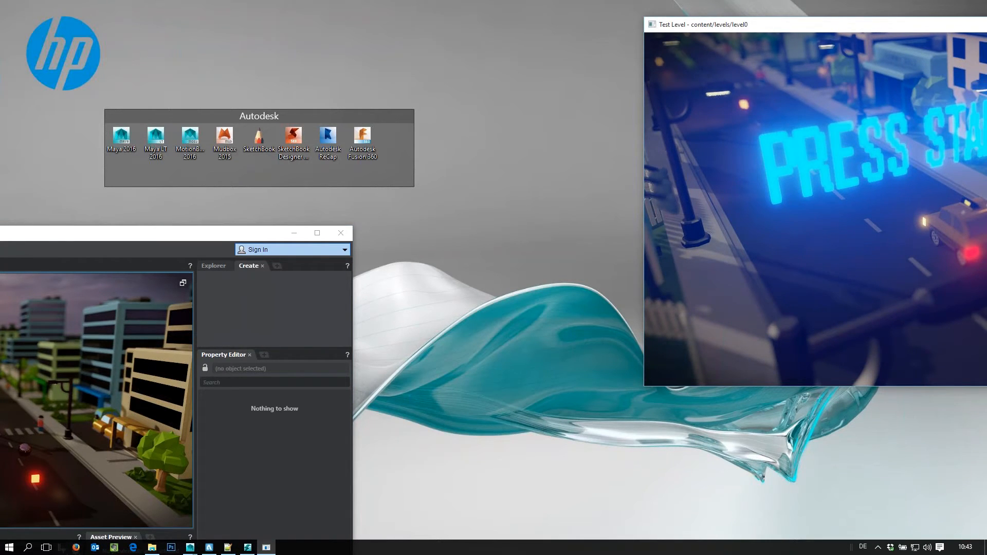
key(super+Left)
key(super+Up)
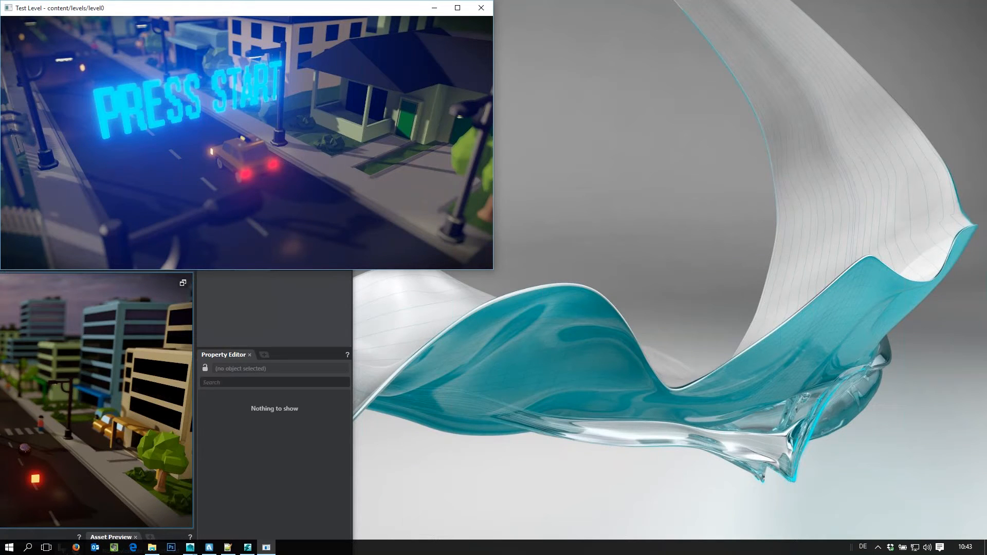
Step: Start the traffic game in the test window, steer the taxi left and right along the street, and quit the test
key(space)
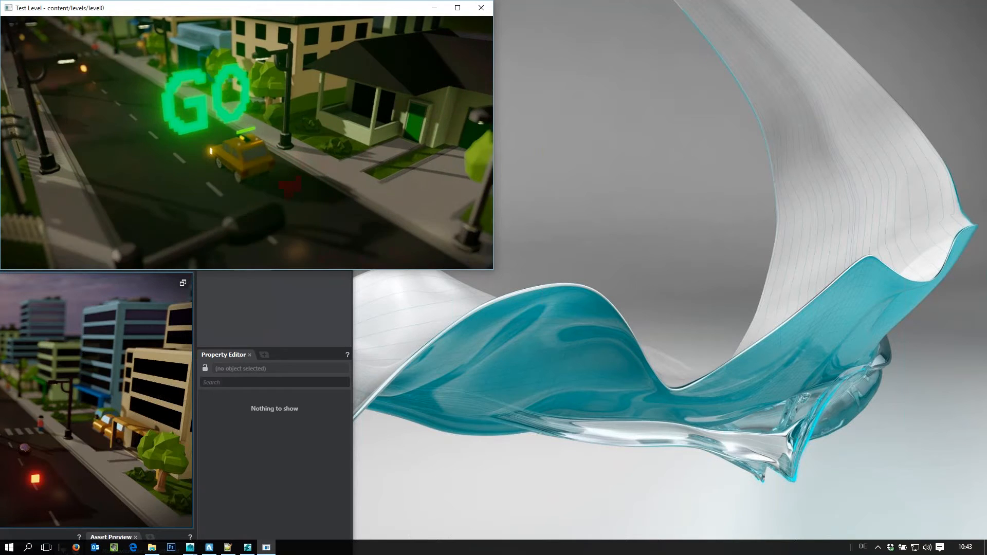
key(Left)
key(Right)
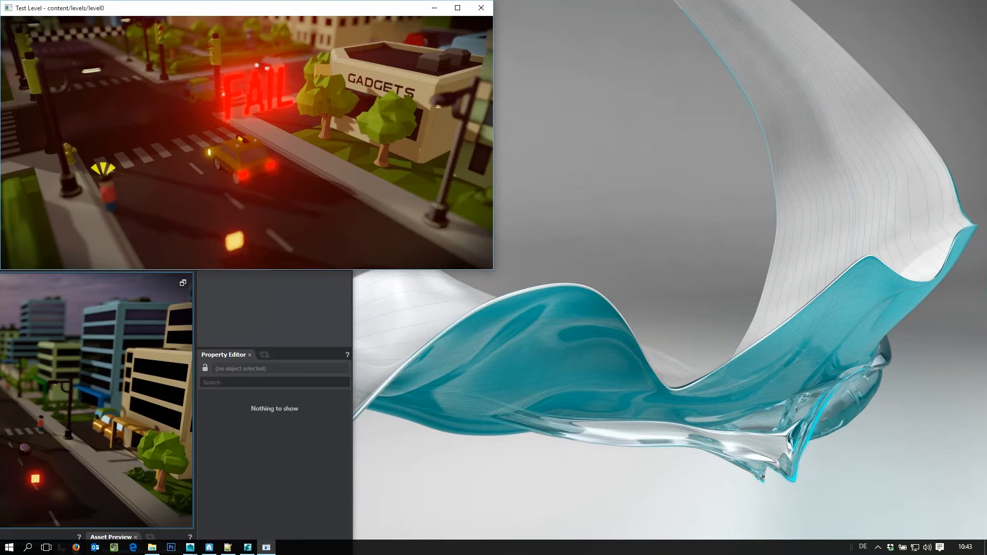
key(Escape)
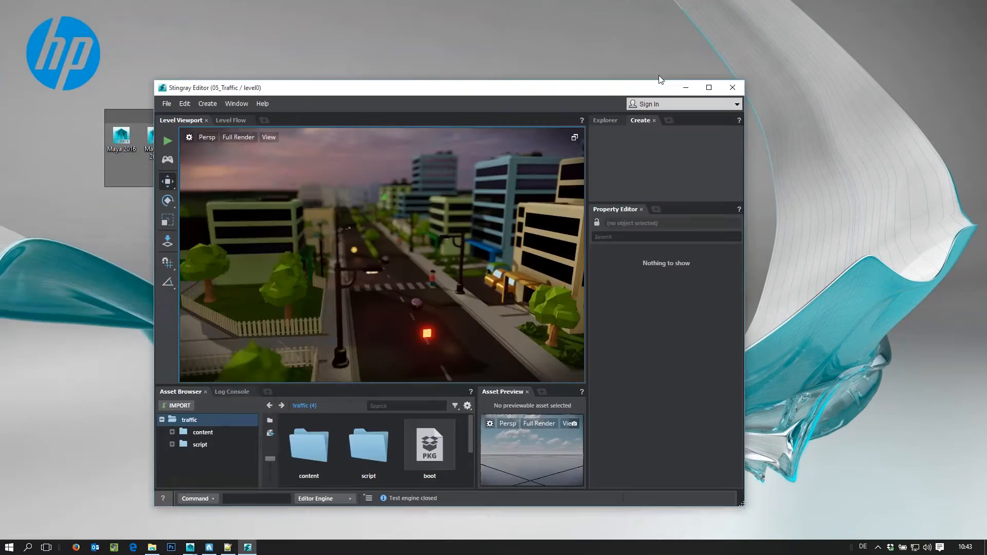
Step: Maximize the Stingray Editor window again and select the glowing red coin on the road
drag(660, 81, 730, 48)
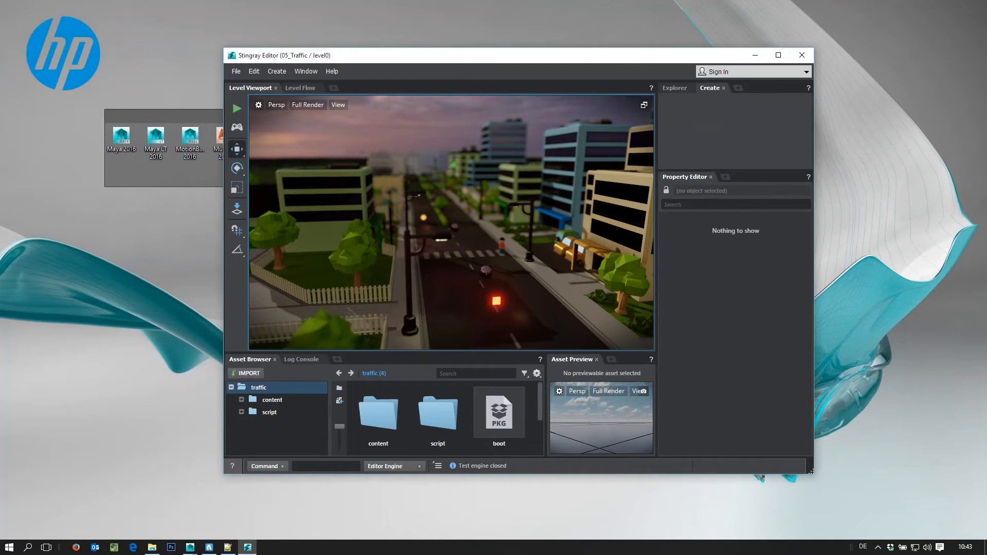
drag(640, 50, 635, 3)
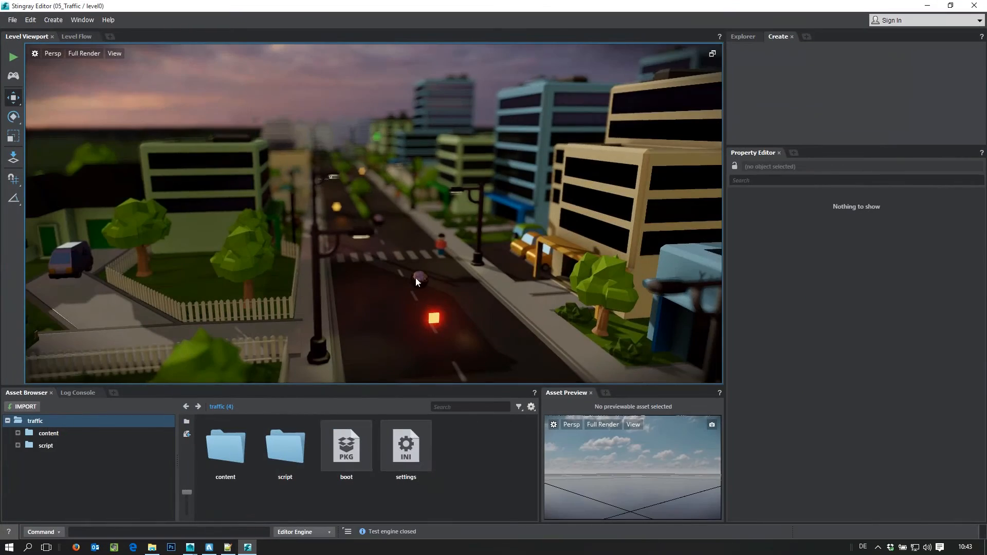
click(434, 318)
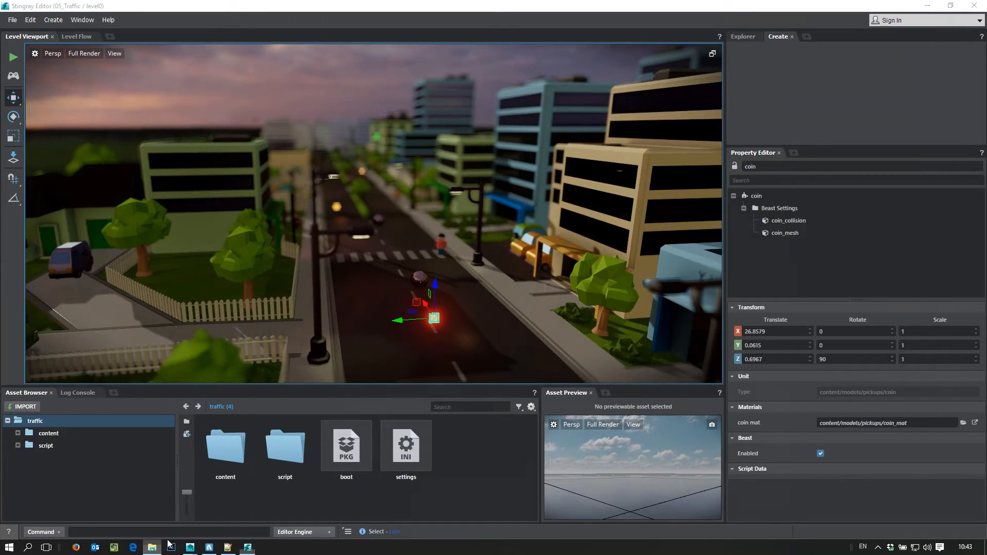
Step: Switch to File Explorer to browse the Stingray project folders
click(152, 547)
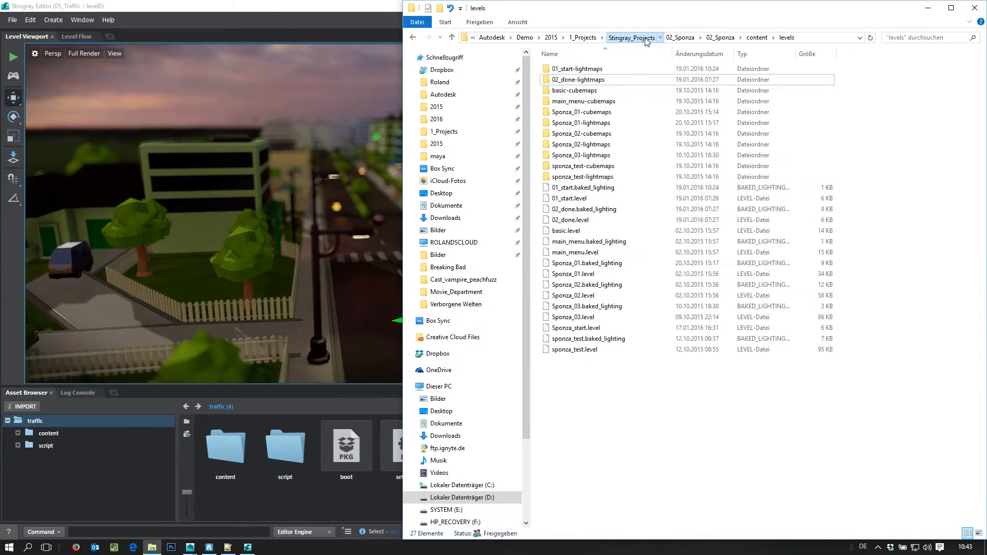
Step: Run startDemo.bat from the Stingray_Projects folder to reset the demo files, and close its console when it is done
click(646, 40)
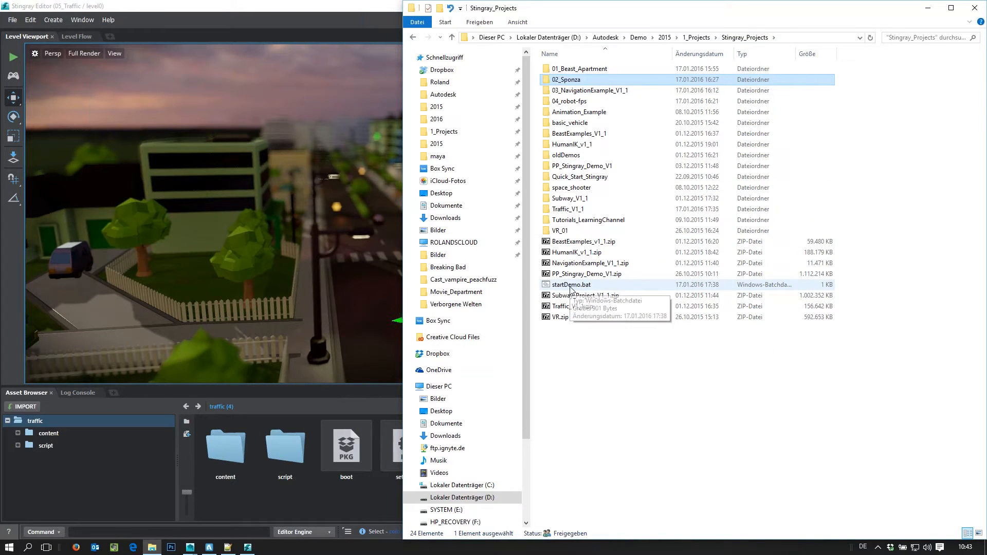
double_click(571, 286)
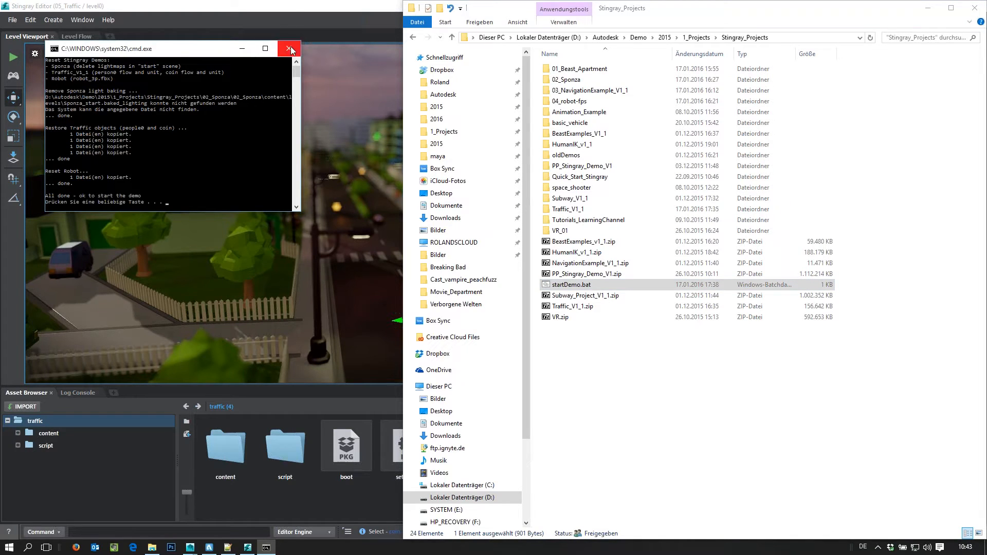
key(Return)
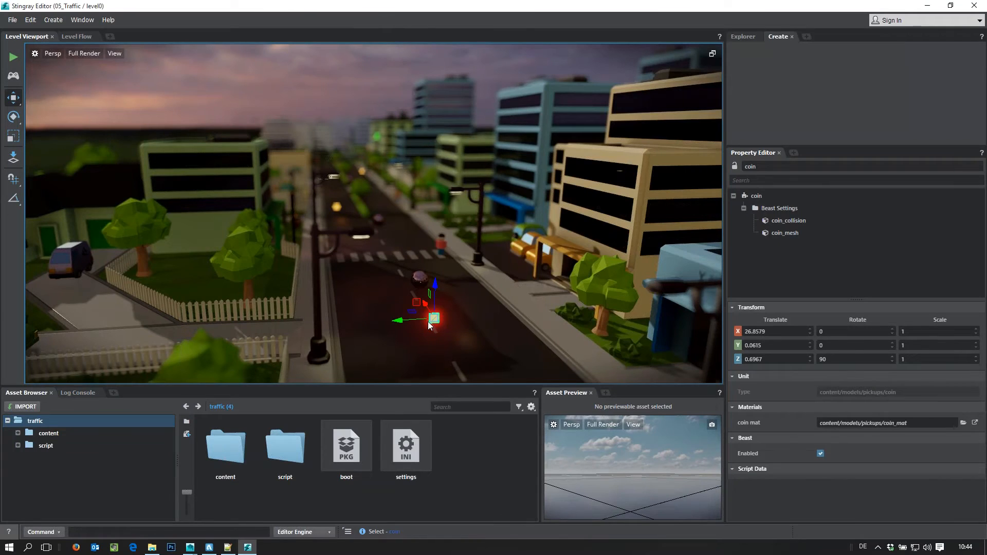
Step: Open the coin on the street in the Unit Editor and show the properties of its coin_collision actor
right_click(433, 320)
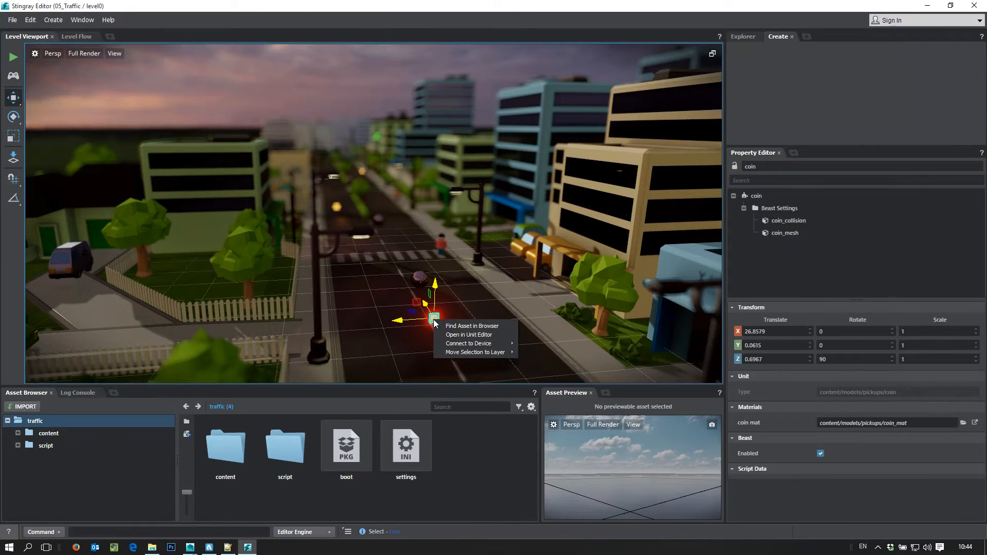
click(470, 336)
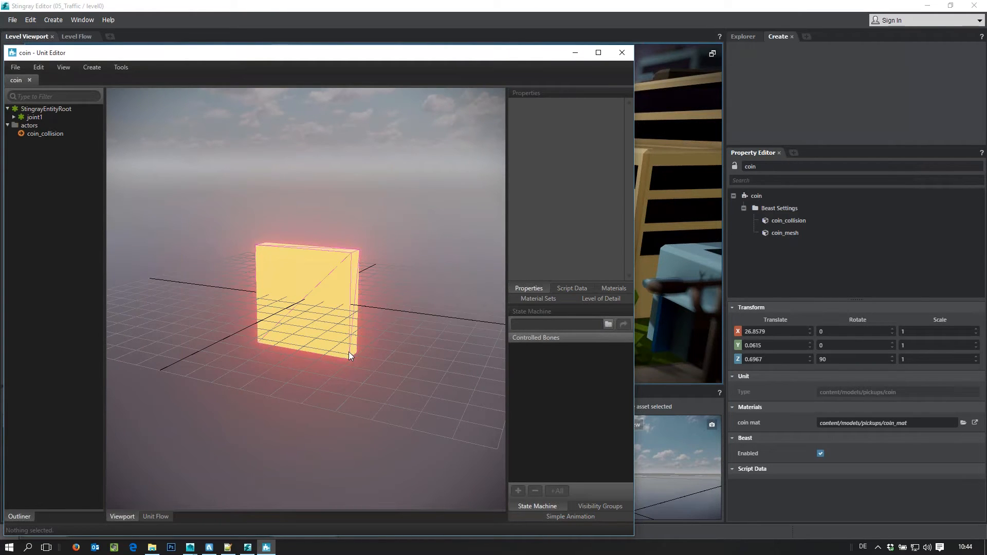
alt+drag(271, 382, 354, 235)
alt+drag(426, 360, 336, 272)
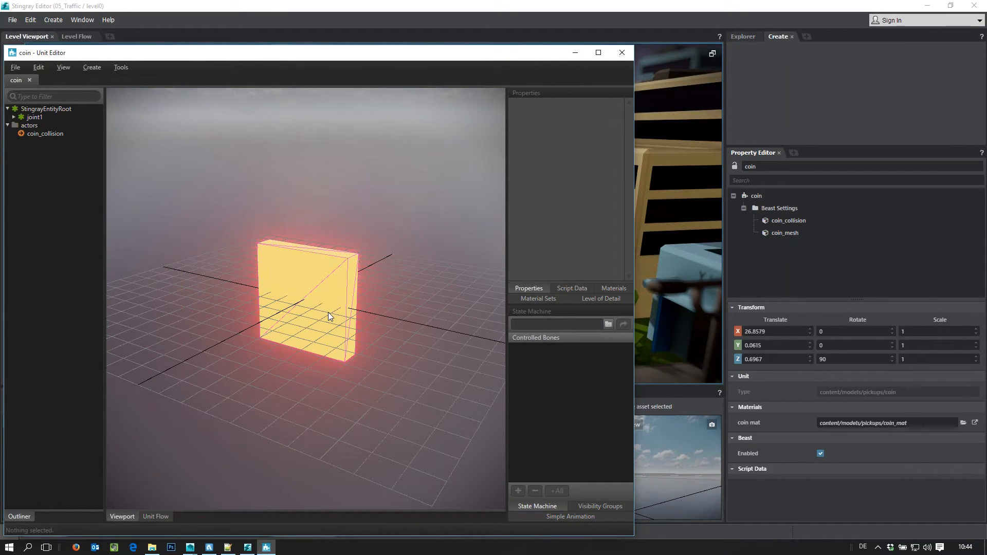
click(35, 135)
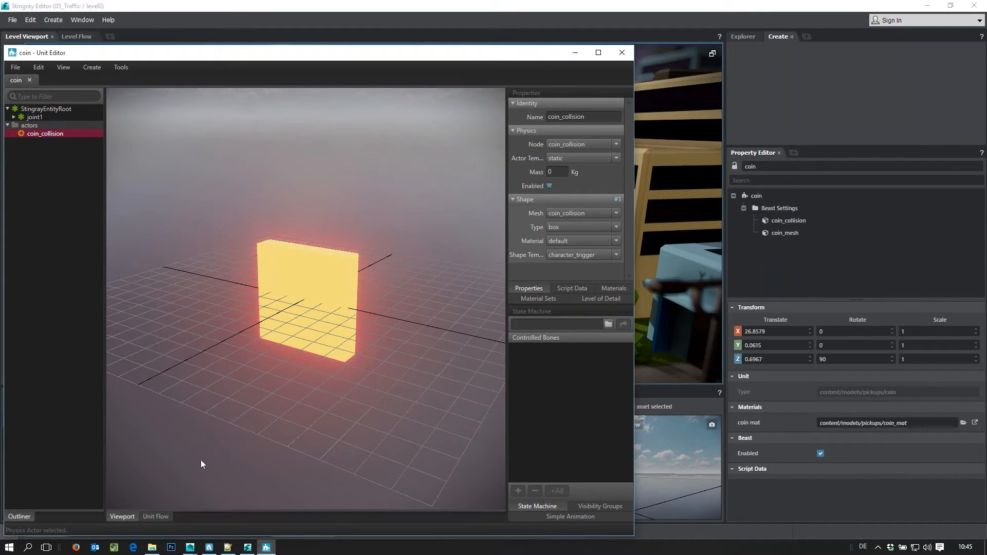
Step: Create a Physics Trigger flow node for the coin_collision actor in the coin's unit flow and place it near the graph's upper left
click(162, 517)
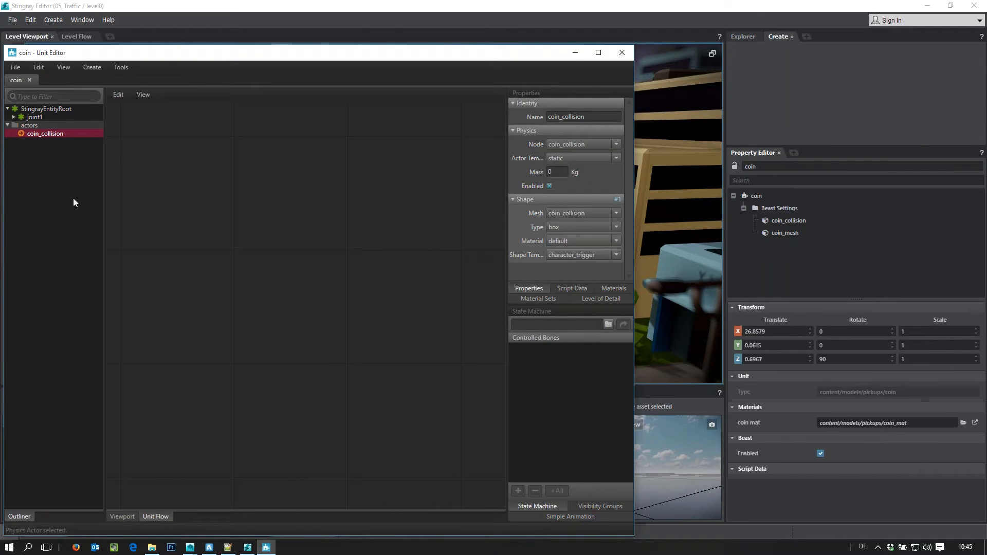
right_click(53, 135)
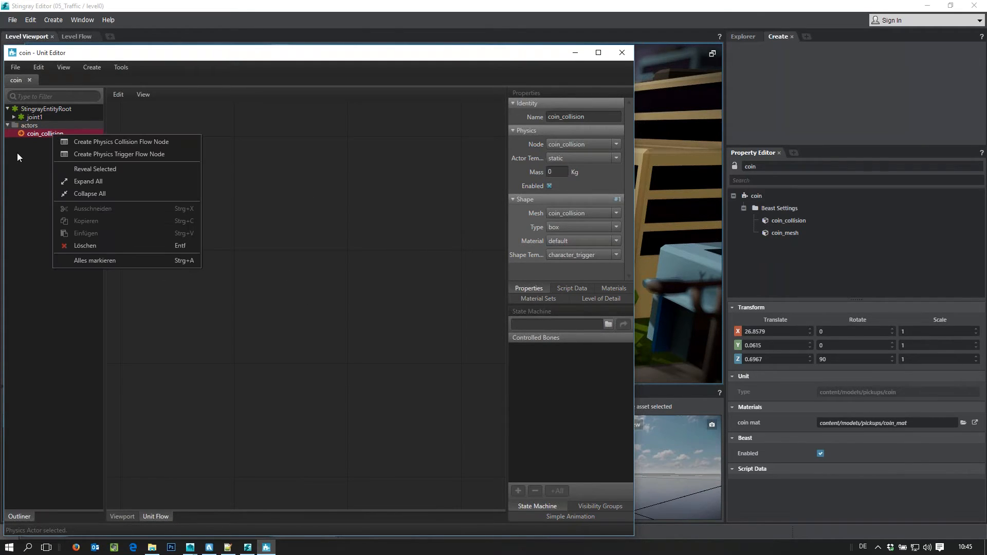
click(89, 155)
drag(335, 291, 175, 145)
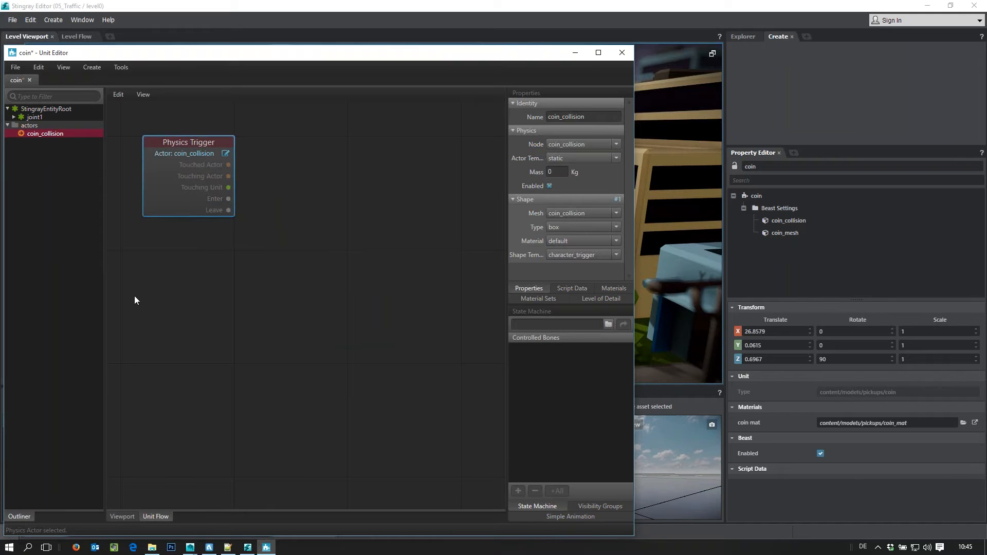
Step: Add a Unit Spawned event node and align it below the Physics Trigger node
right_click(345, 210)
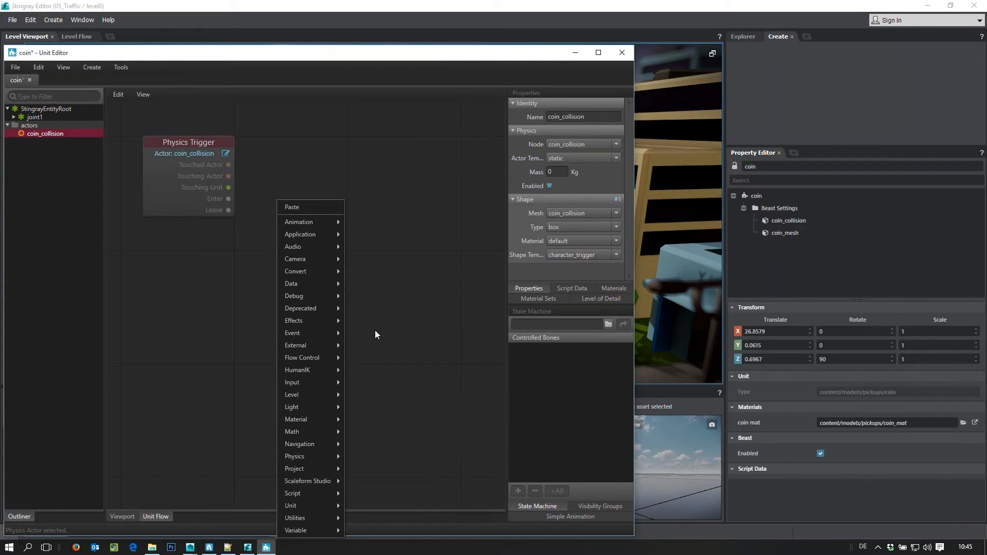
mouse_move(305, 337)
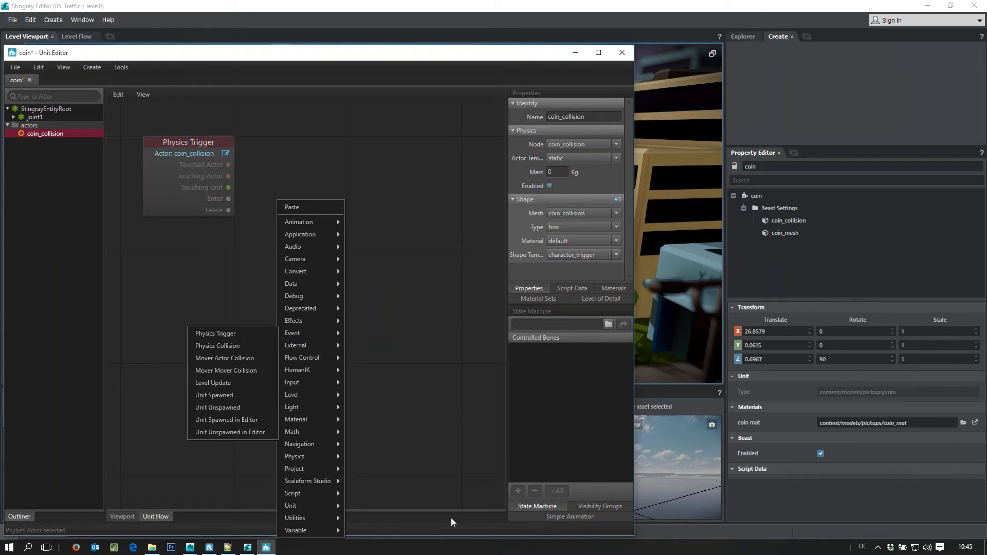
mouse_move(307, 505)
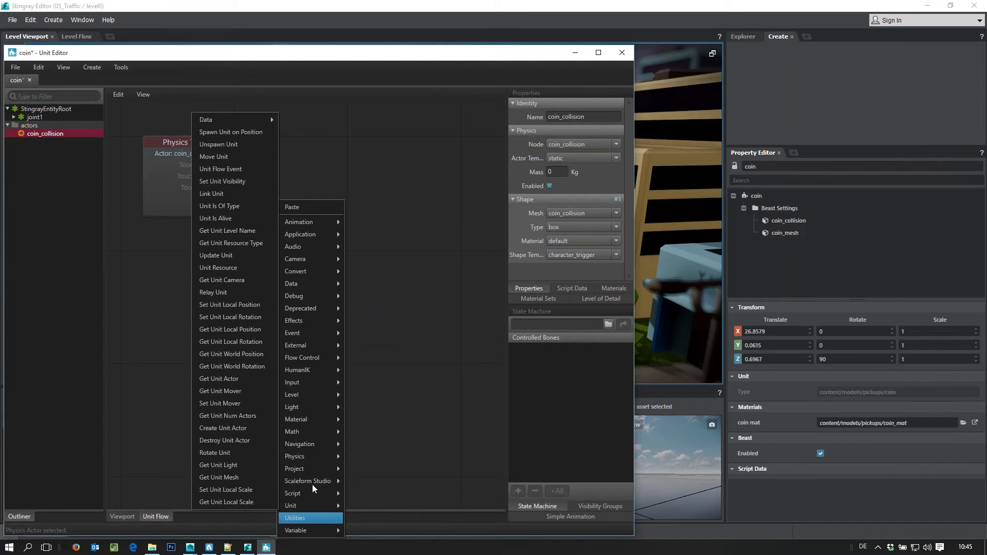
mouse_move(295, 396)
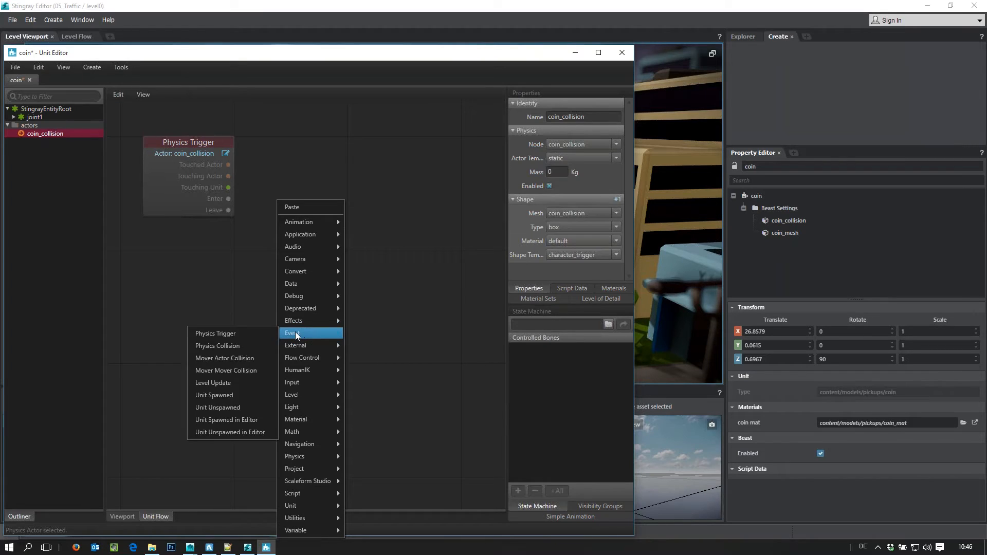
click(221, 395)
drag(375, 198, 177, 300)
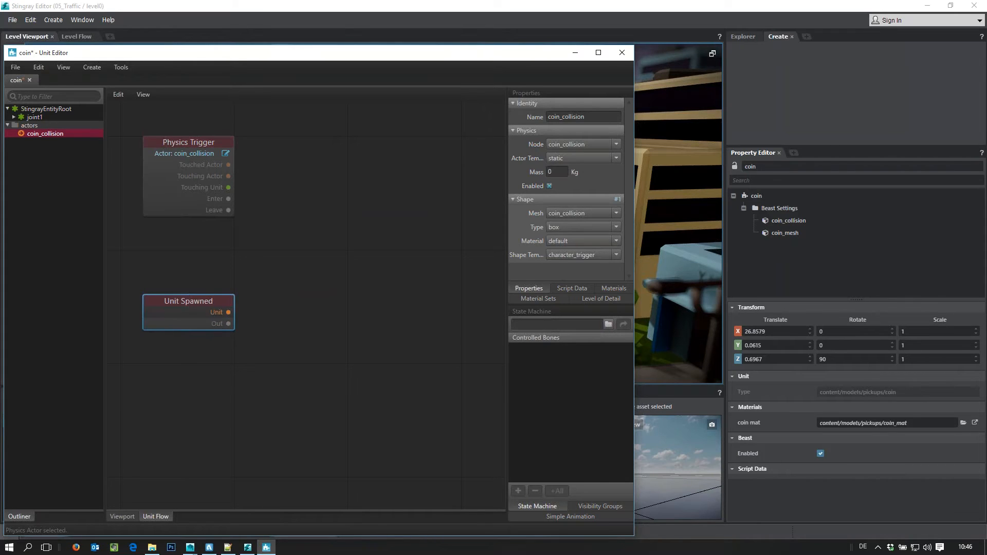
mouse_move(199, 299)
mouse_down()
mouse_move(207, 282)
mouse_move(168, 286)
mouse_move(176, 301)
mouse_move(184, 288)
mouse_up()
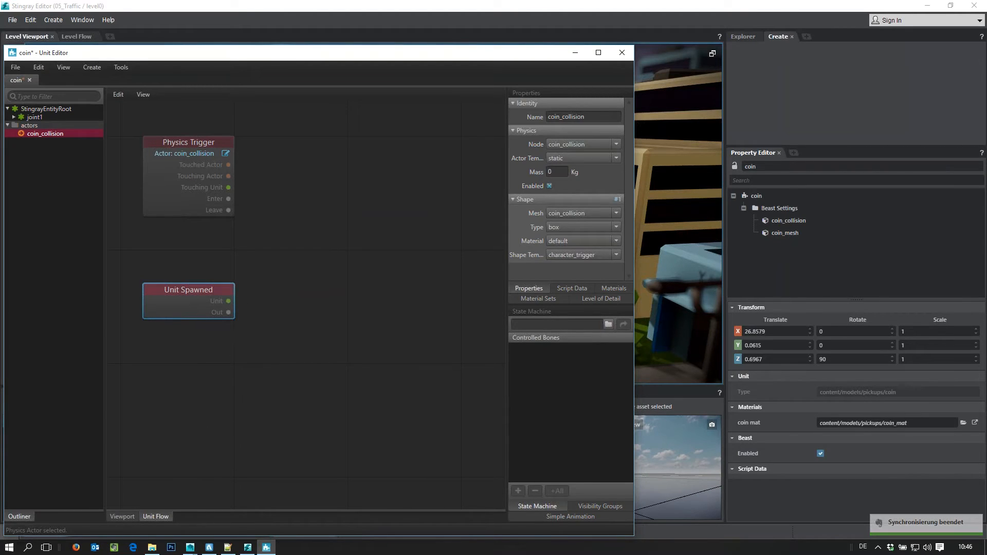
Step: Add an Animation Clip Reset and Play node beside Unit Spawned and assign it the animation content/models/pickups/animations/coin
right_click(400, 226)
mouse_move(369, 221)
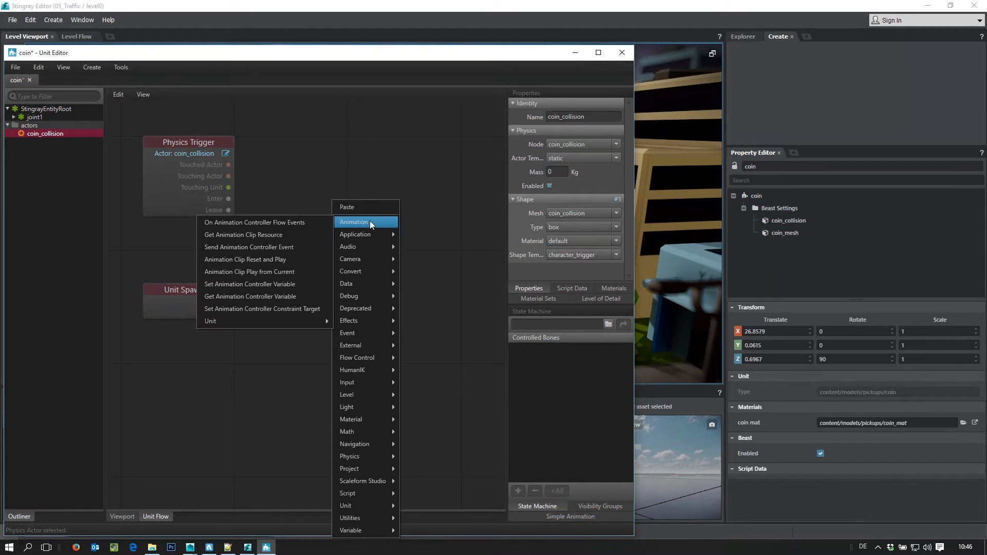
click(257, 260)
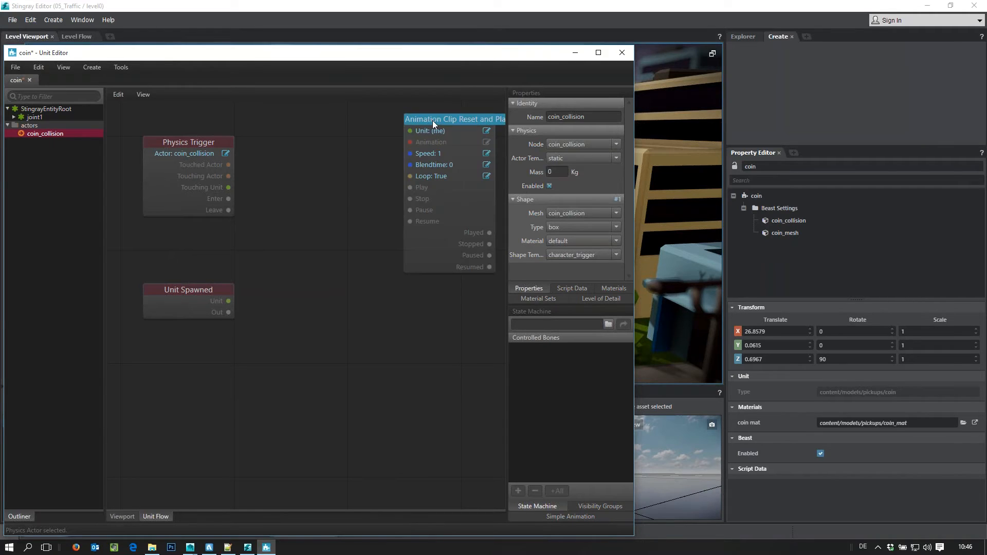
drag(433, 120, 319, 246)
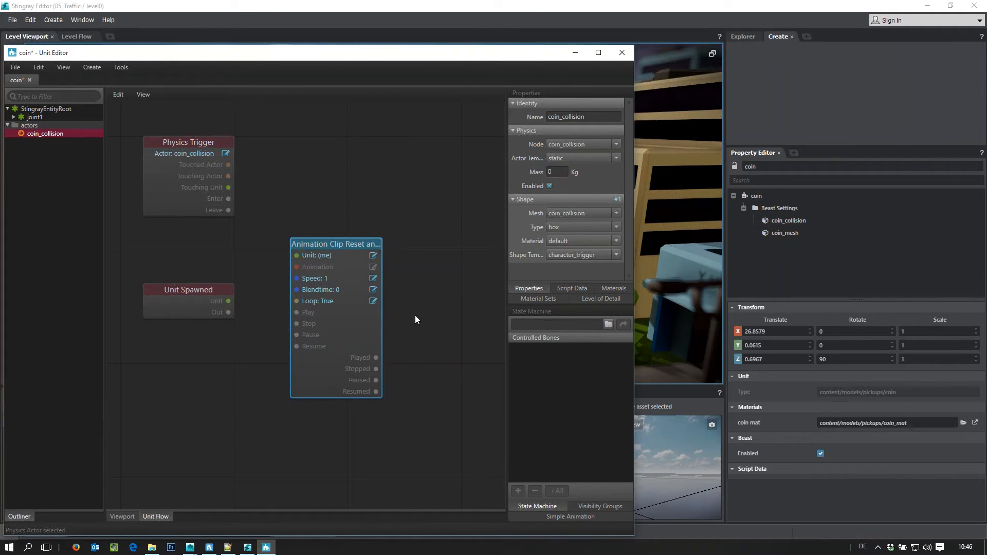
click(334, 267)
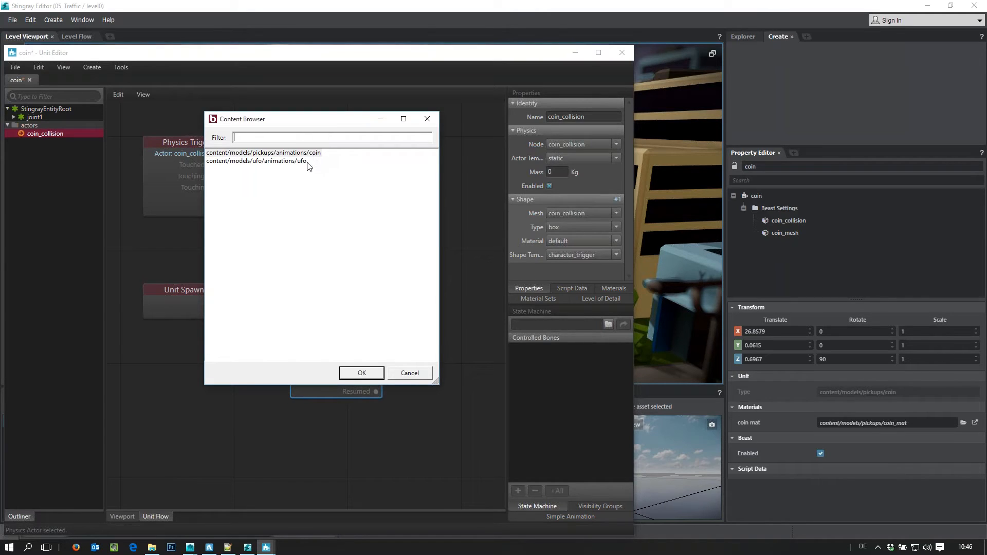
click(243, 154)
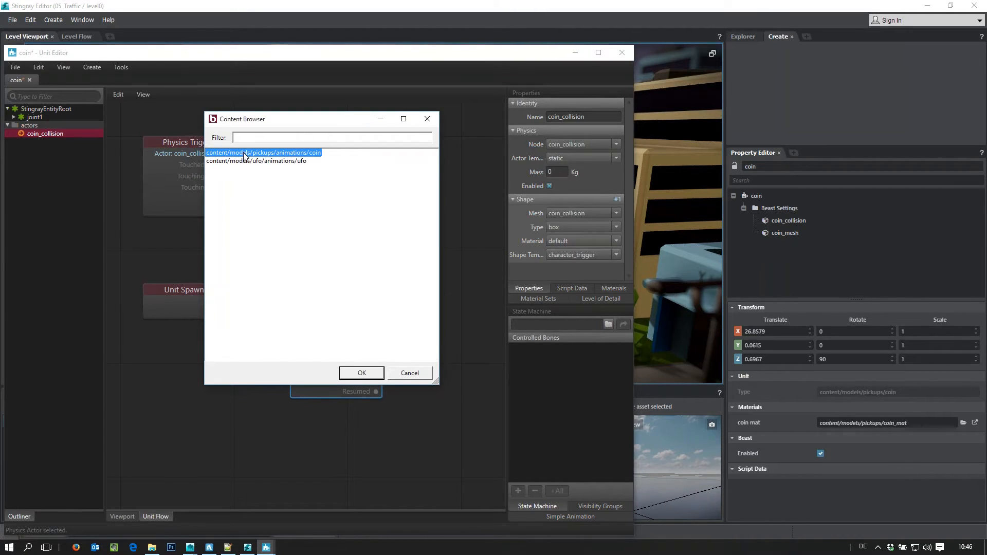
click(362, 373)
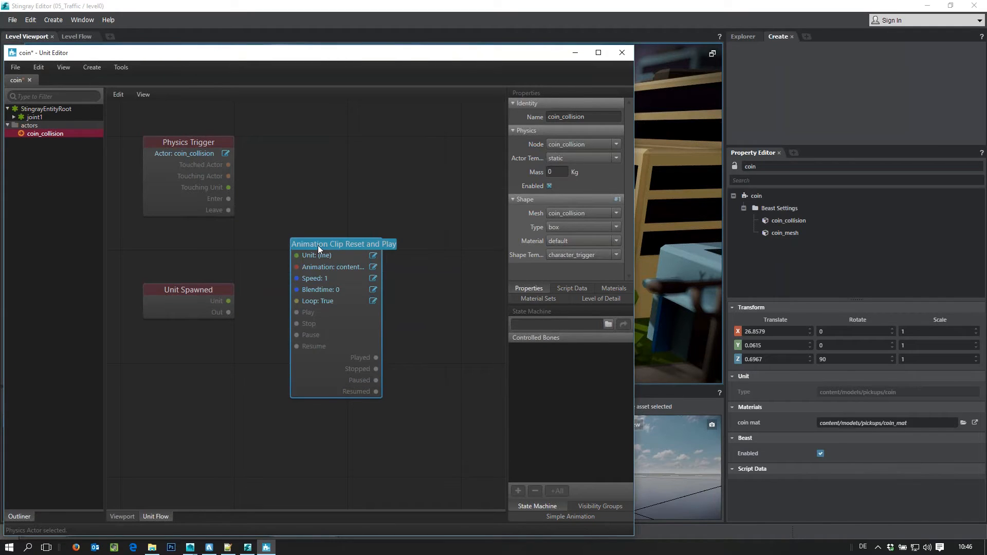
Step: Connect the Out of Unit Spawned to the Play input of the animation node, and move that node slightly lower
drag(318, 245, 330, 256)
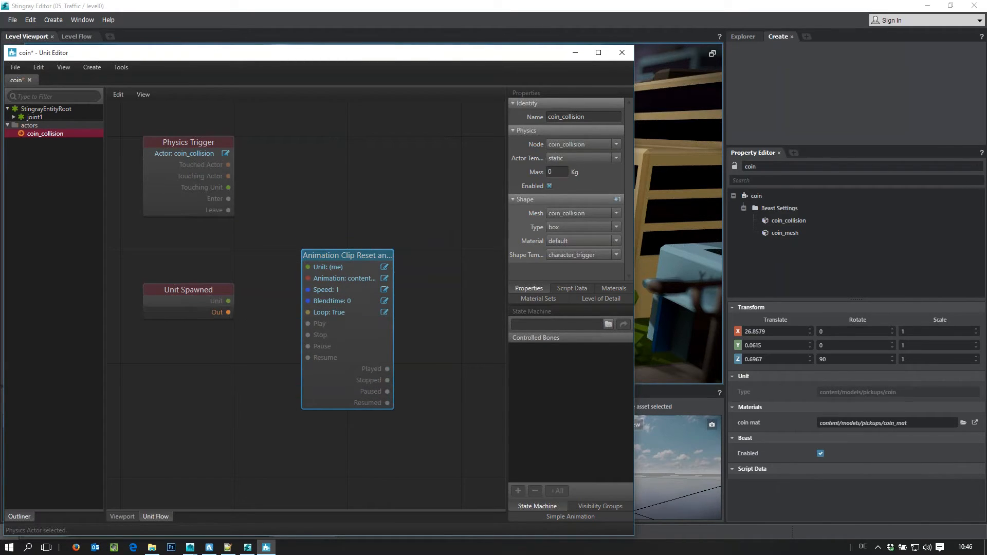
drag(228, 313, 308, 324)
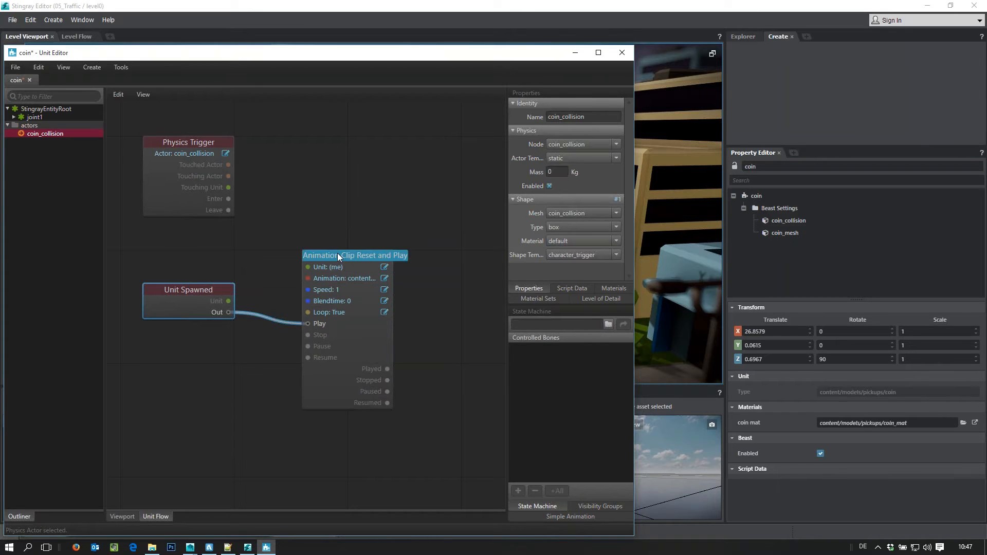
drag(337, 253, 336, 276)
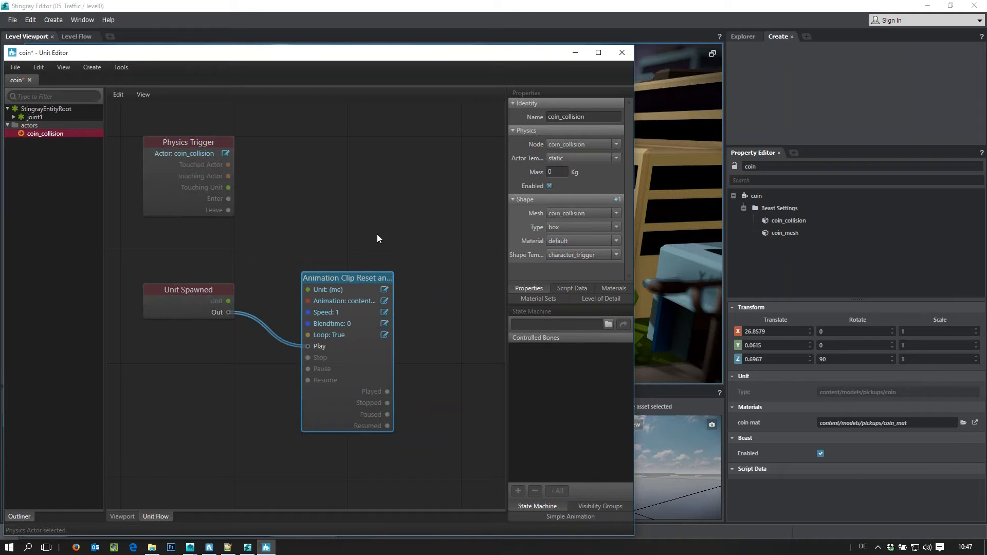
Step: Add a Wwise Trigger Event node beside the Physics Trigger and connect the trigger's Enter output to its In
right_click(366, 184)
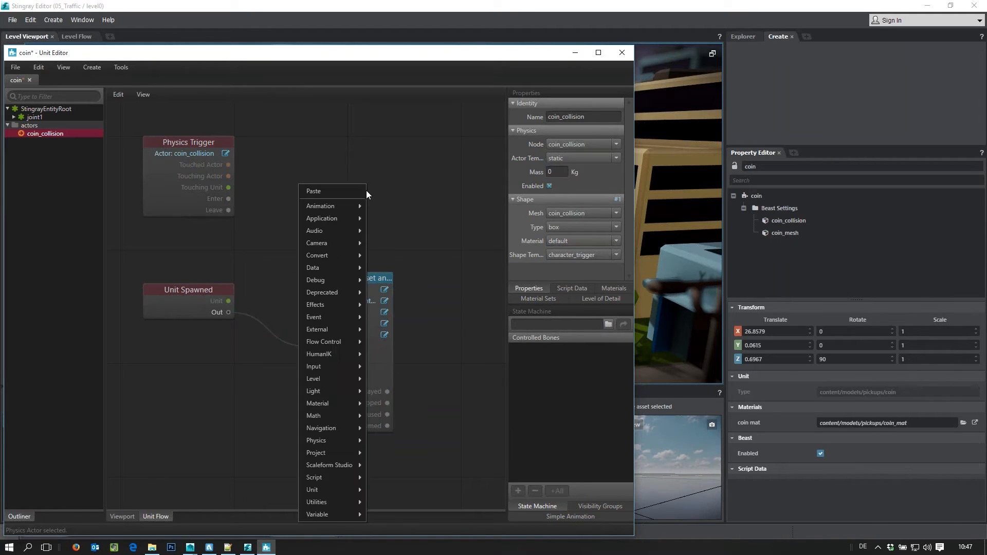
mouse_move(316, 232)
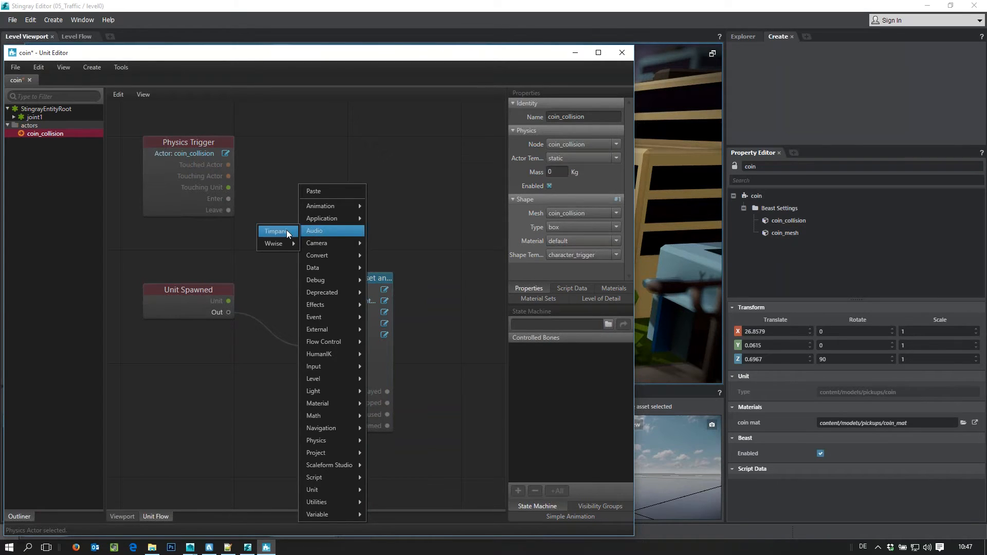
mouse_move(271, 245)
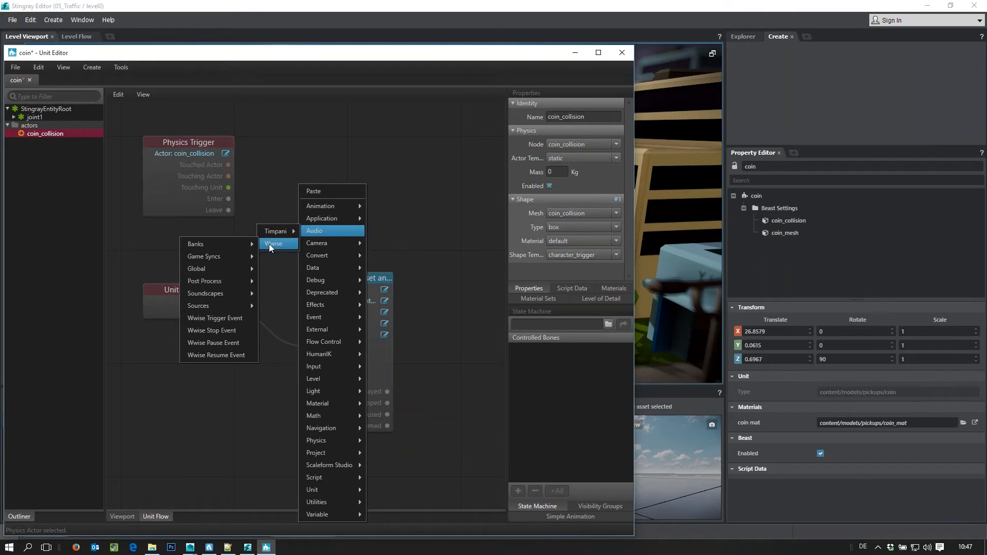
click(205, 317)
drag(403, 107, 325, 140)
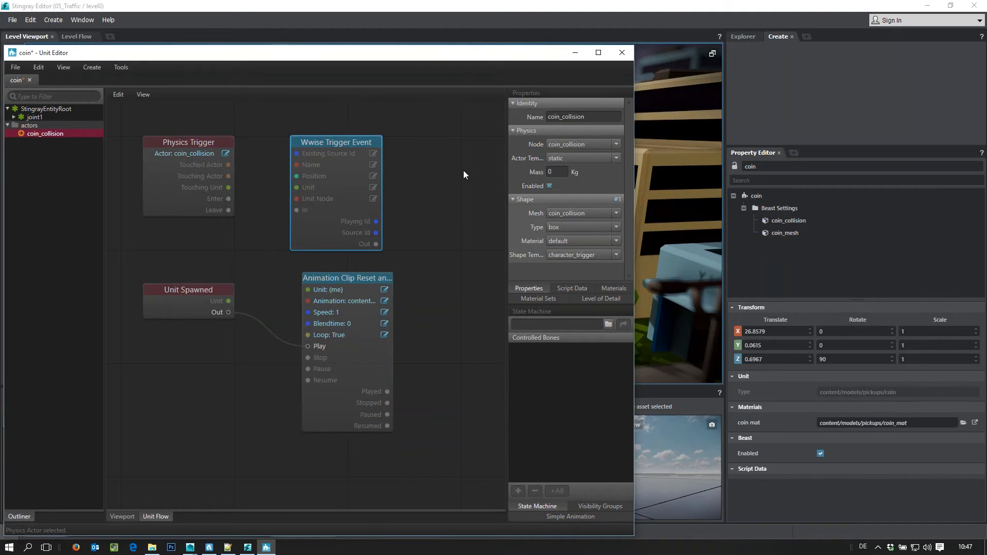
scroll(281, 295, down, 1)
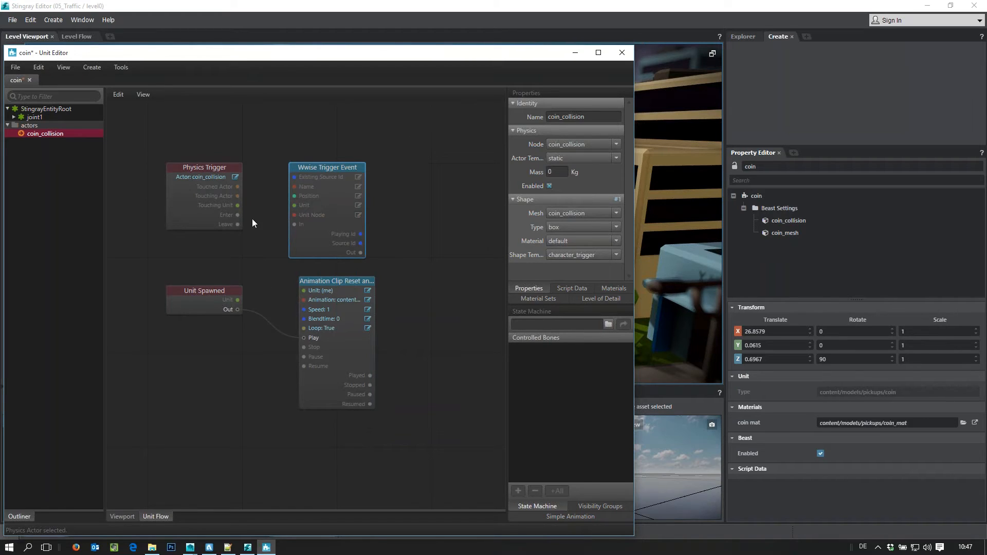
drag(237, 215, 296, 224)
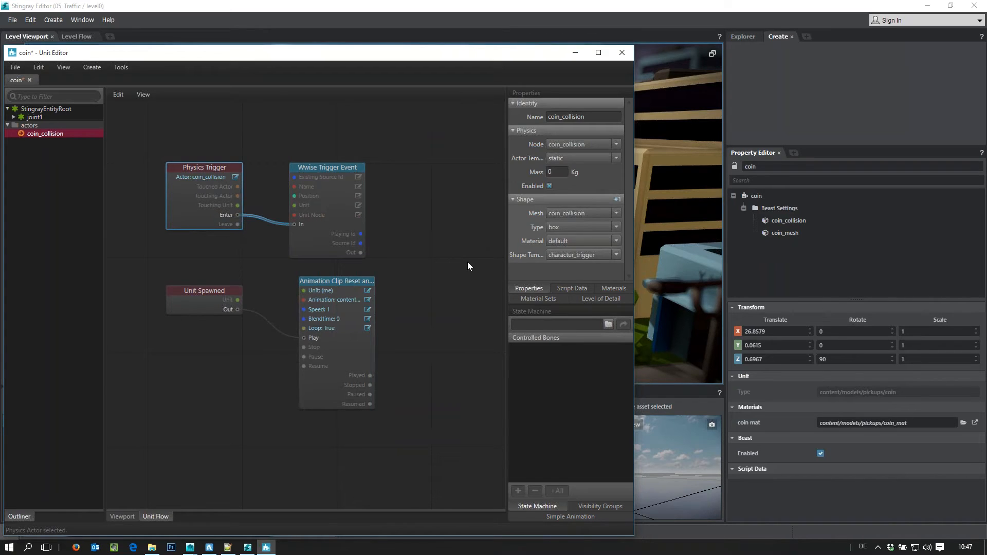
double_click(314, 188)
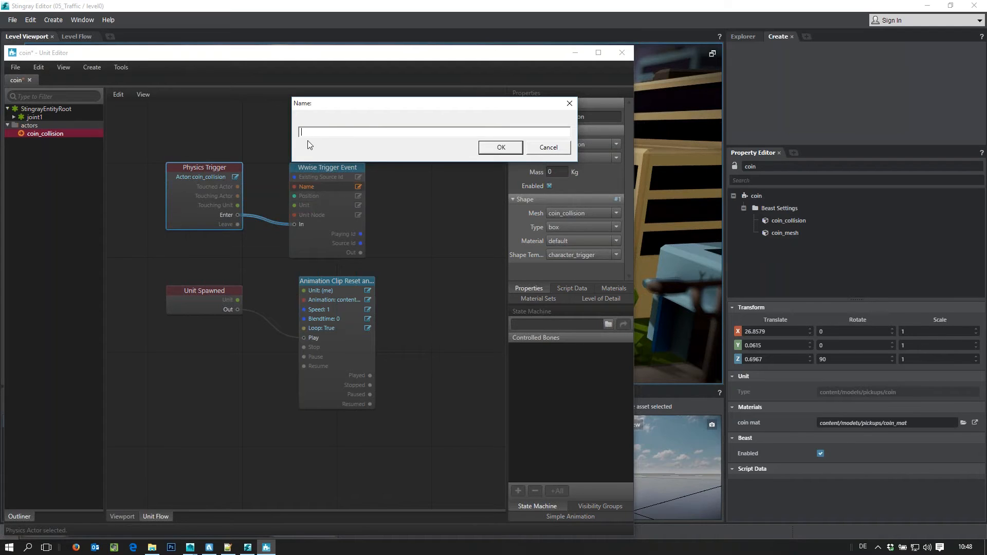
click(549, 147)
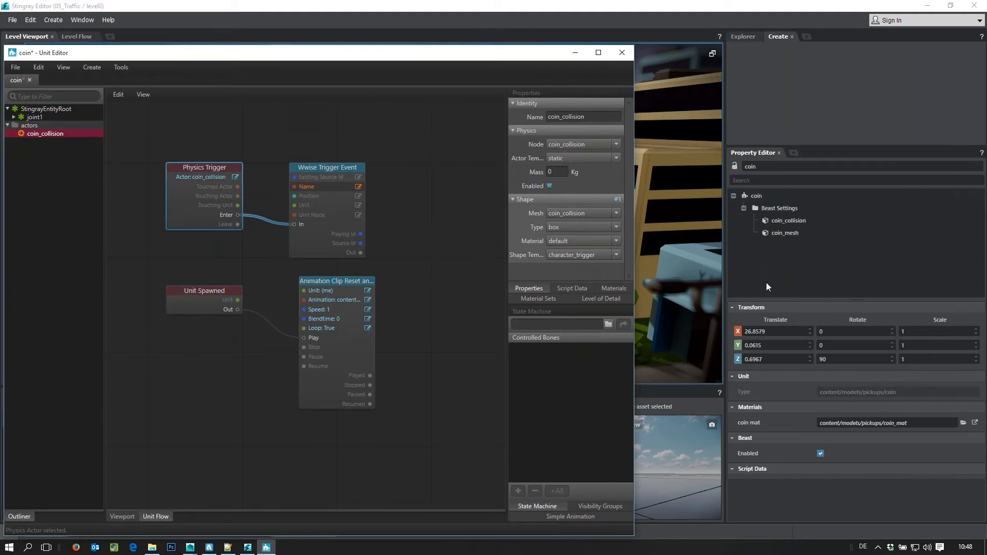
Step: Open the Wwise audio project from the level editor and audition the music_start_music event, stopping its playback
click(711, 258)
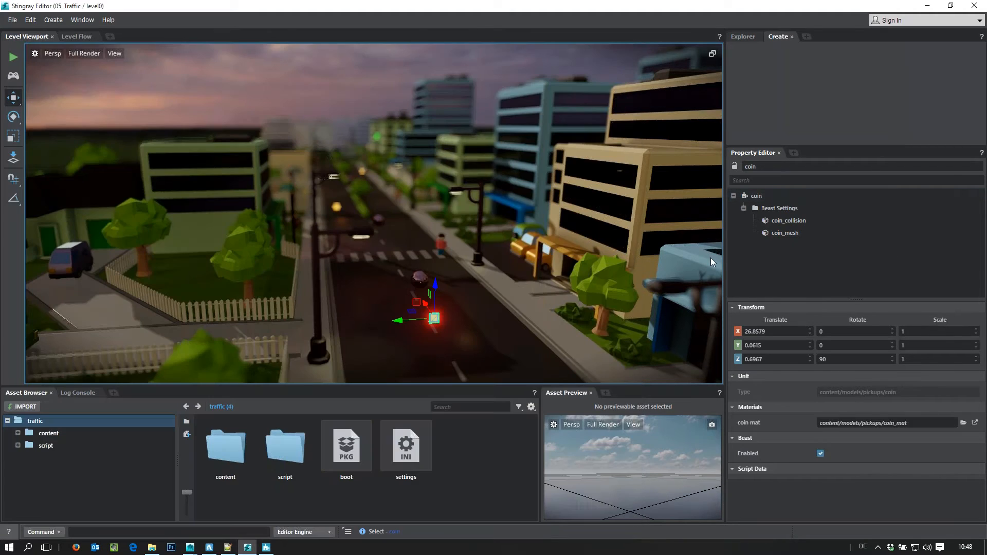
click(92, 22)
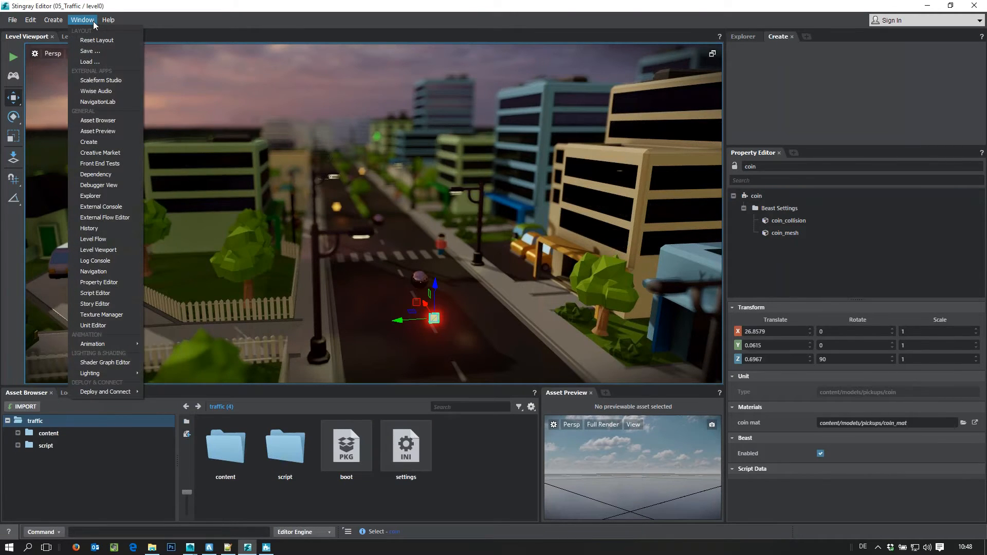
click(95, 91)
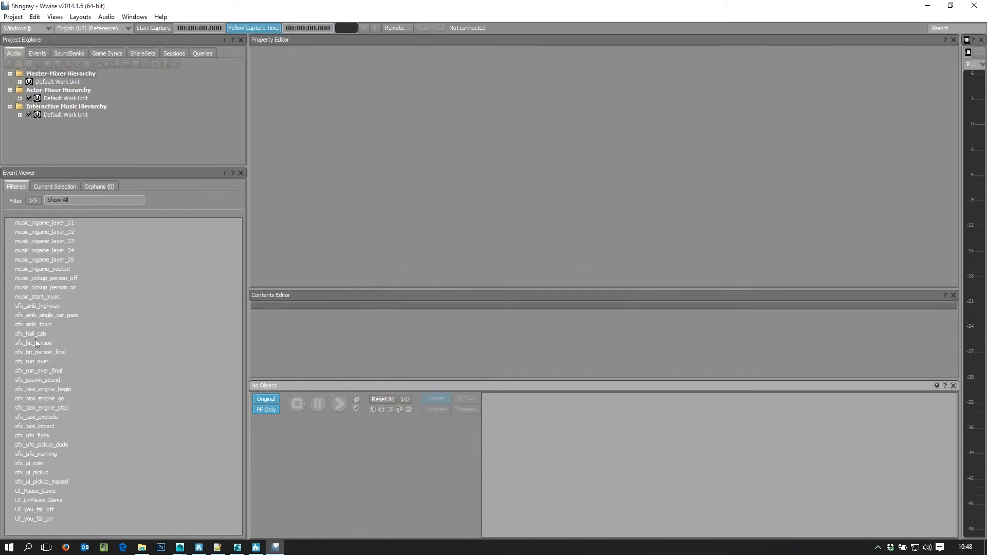
click(48, 296)
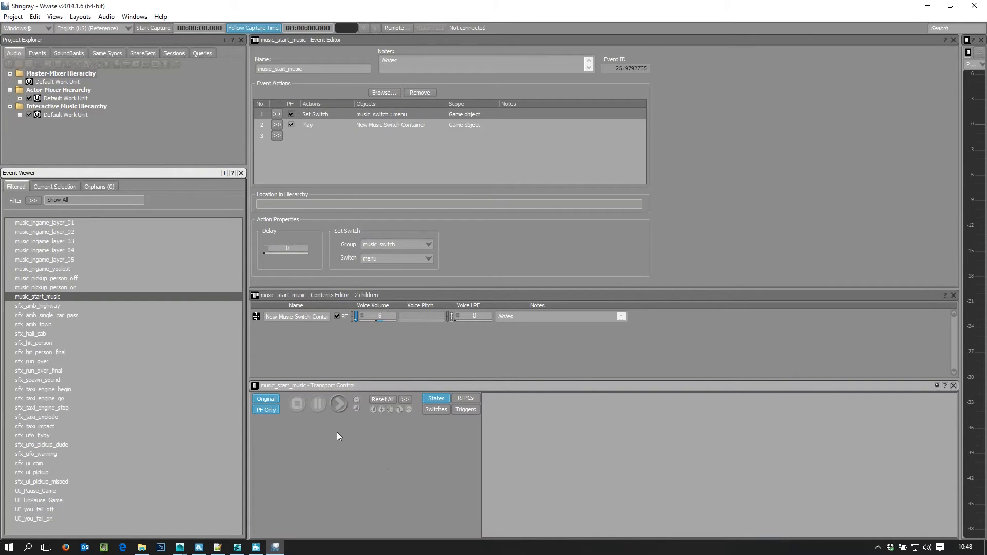
click(338, 404)
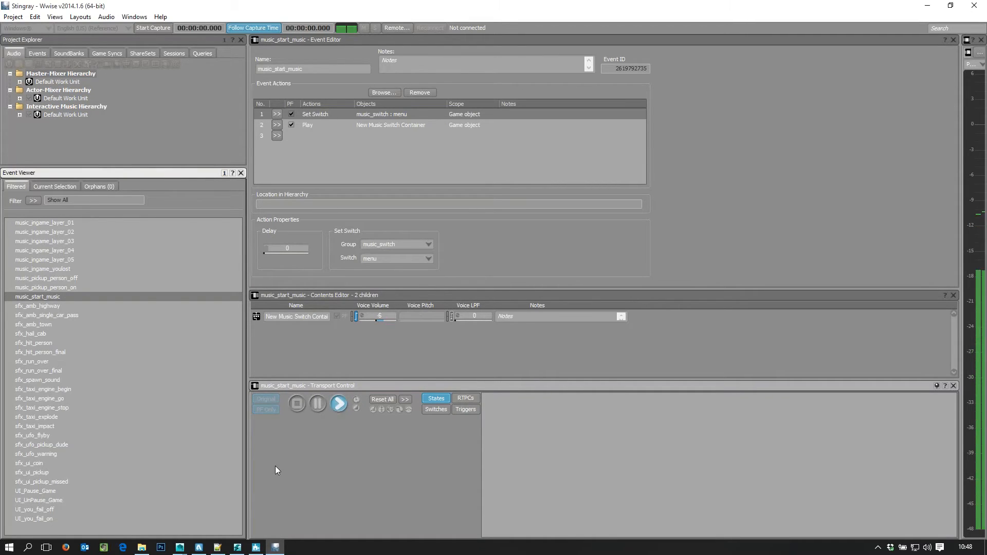
click(296, 404)
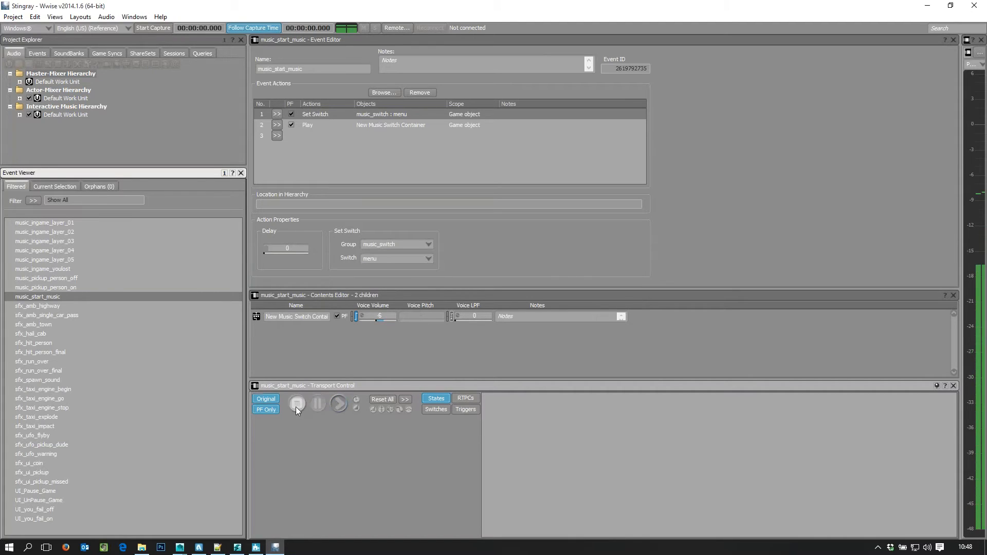
Step: Audition the sfx_hail_cab event several times and the sfx_ui_coin event once in Wwise
click(37, 334)
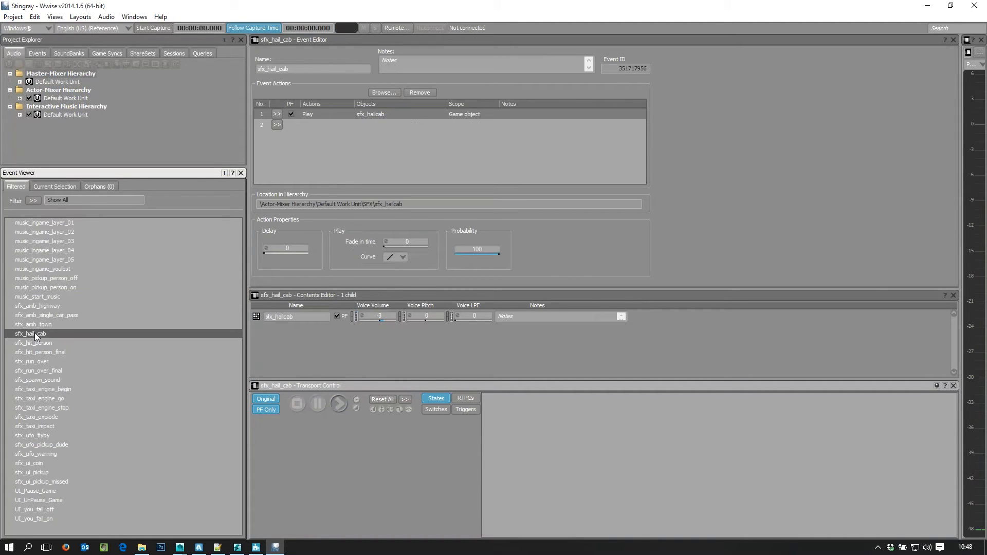
click(340, 404)
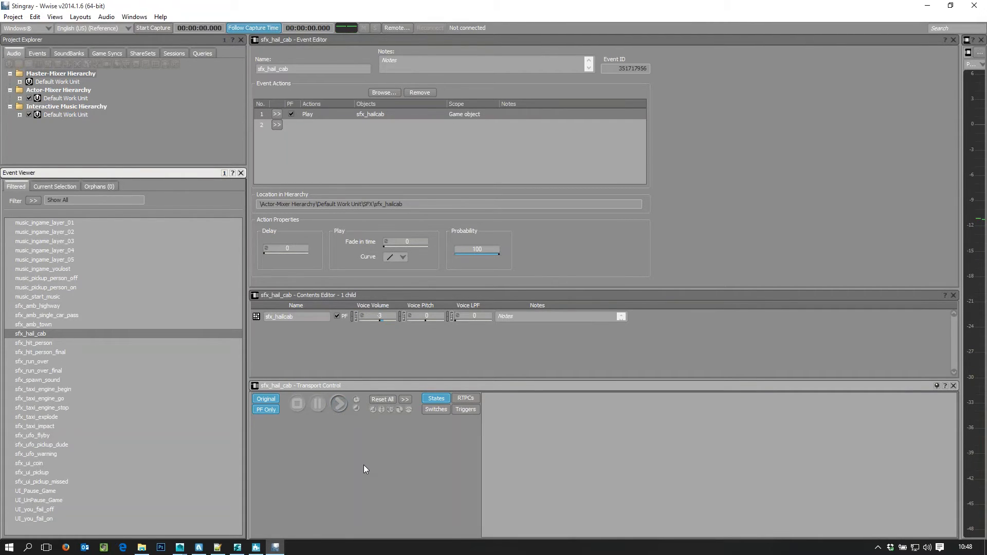
click(339, 404)
click(338, 404)
click(39, 464)
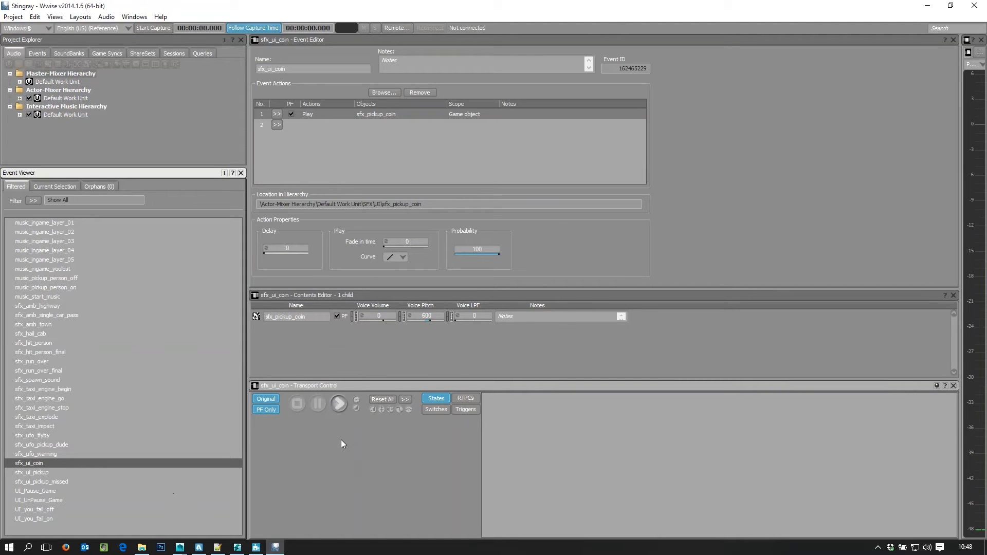
click(339, 404)
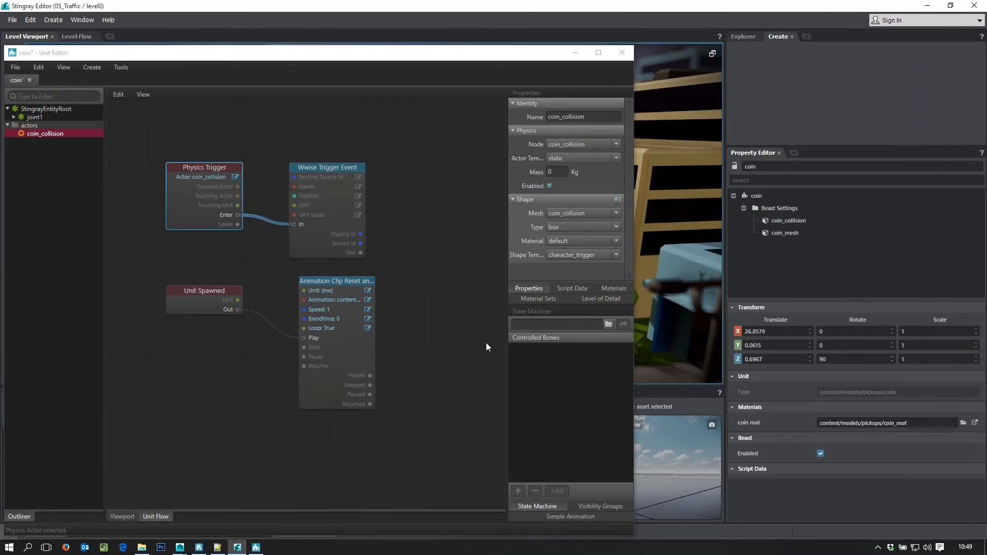
Step: Back in the coin's unit flow, name the Wwise Trigger Event sfx_ui_coin and move the node level with the Physics Trigger's Enter output
click(308, 190)
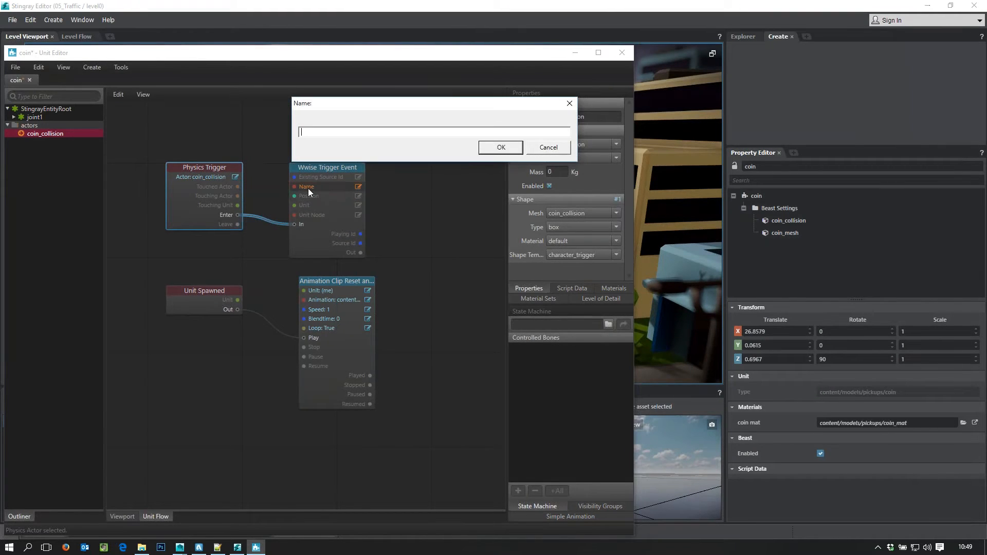
text(sfx_ui_coin)
key(Return)
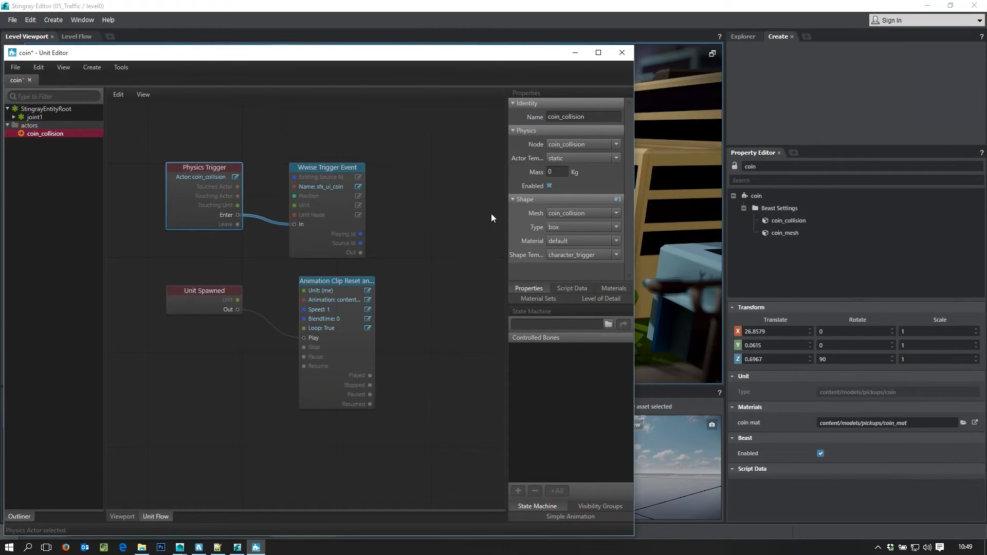
drag(337, 163, 307, 155)
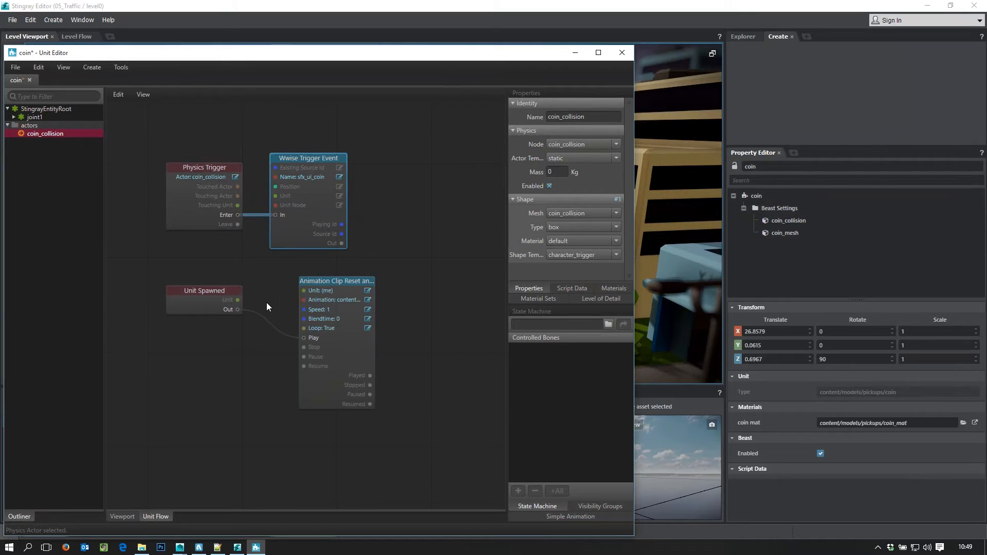
Step: Add an Unspawn Unit node beside the Wwise Trigger Event and connect that event's Out to the Unspawn input
middle_drag(276, 289, 211, 287)
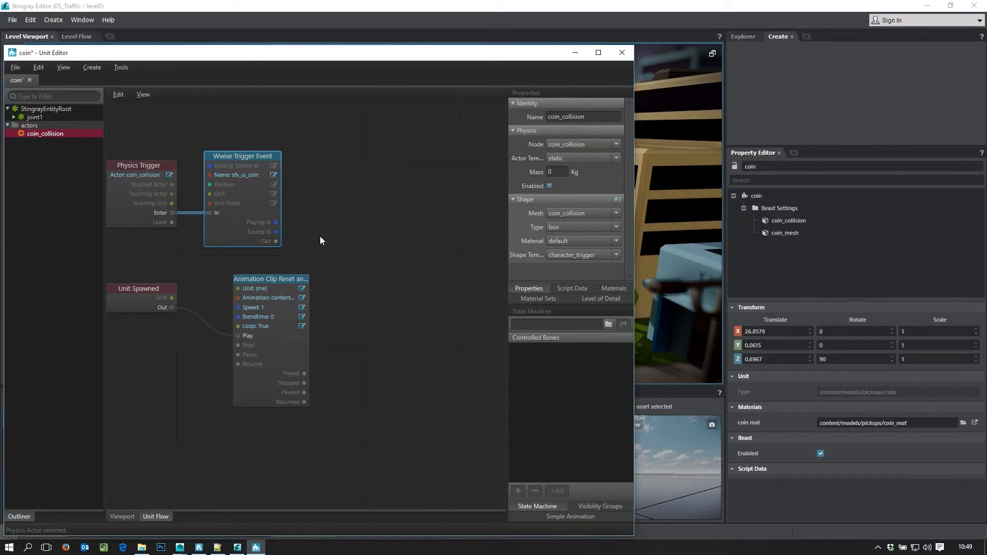
right_click(381, 185)
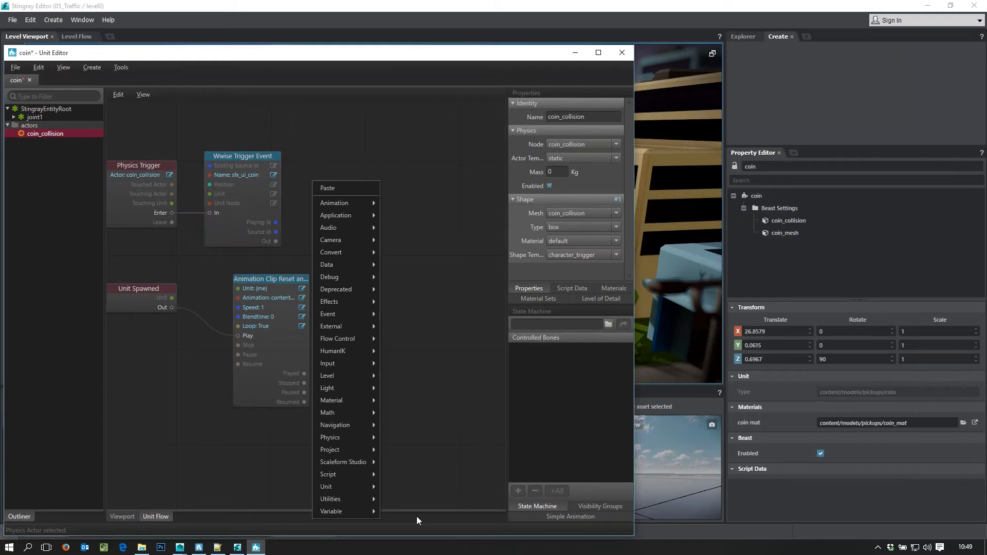
mouse_move(334, 485)
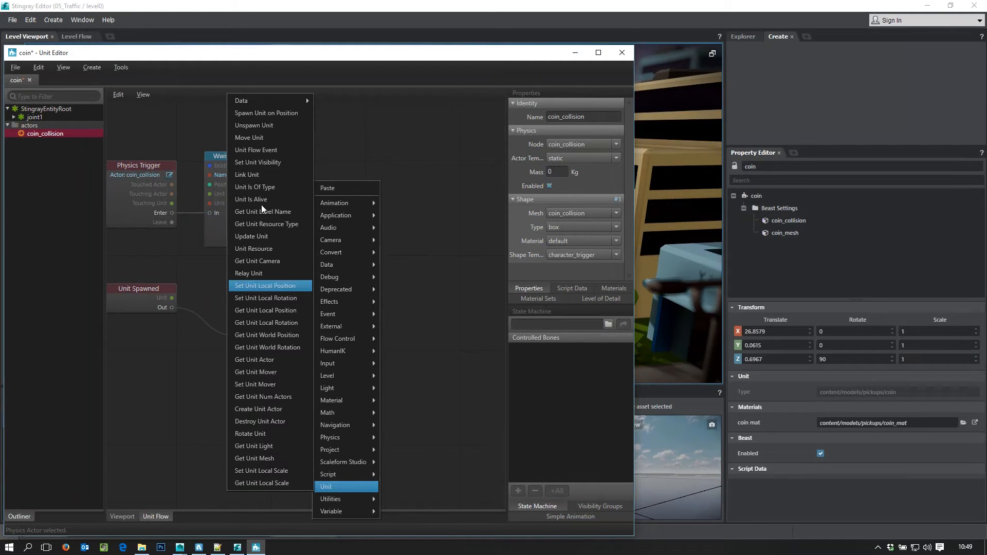
click(253, 125)
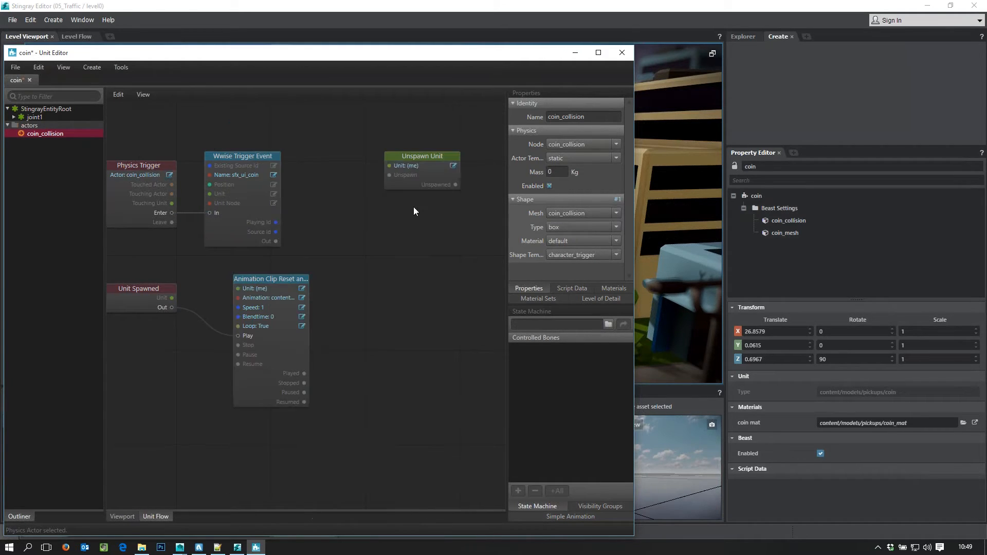
drag(429, 156, 363, 213)
drag(276, 241, 324, 233)
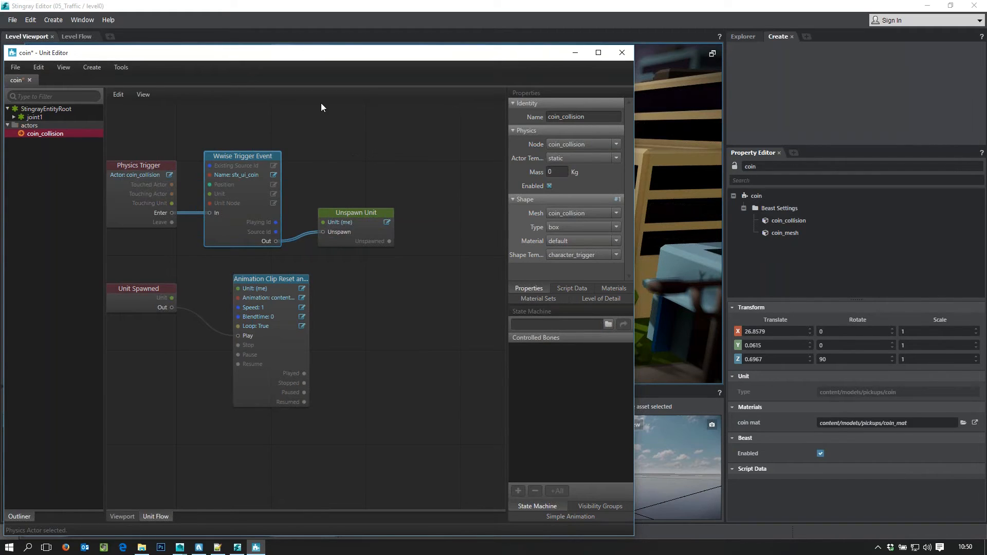
Step: Add a Unit Flow Event node up beyond the Unspawn Unit node and set its event to reset_timer
right_click(377, 109)
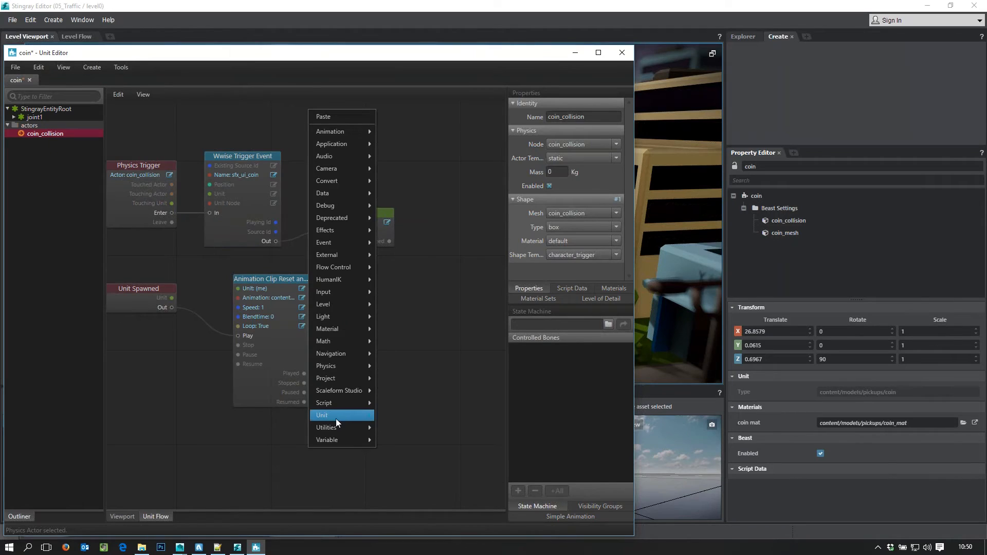
mouse_move(334, 416)
click(241, 78)
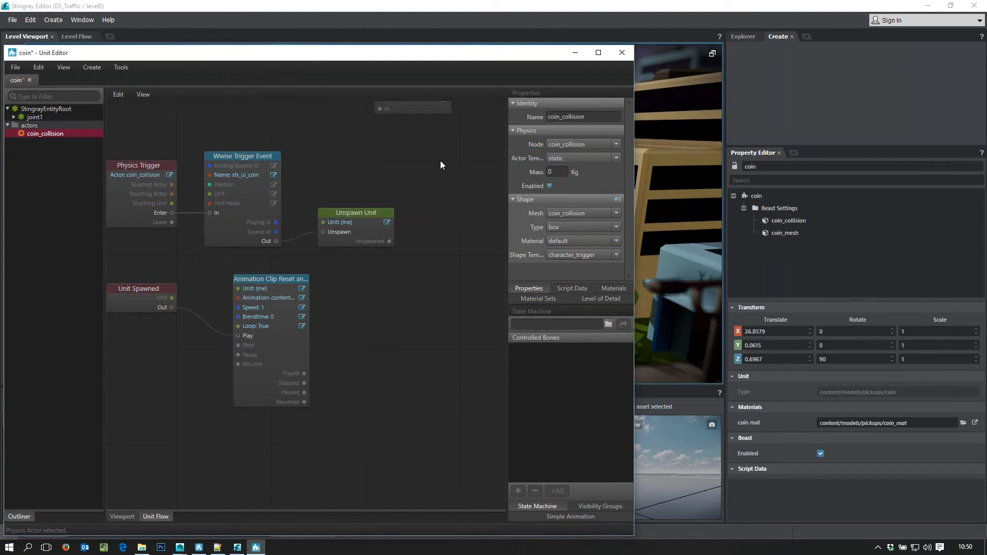
middle_drag(452, 244, 442, 312)
drag(409, 146, 455, 212)
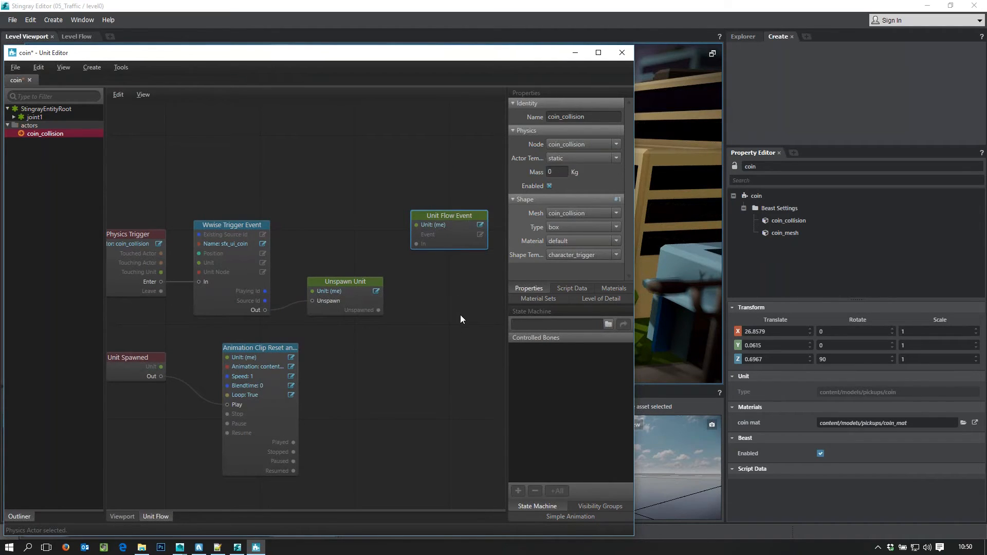
click(434, 235)
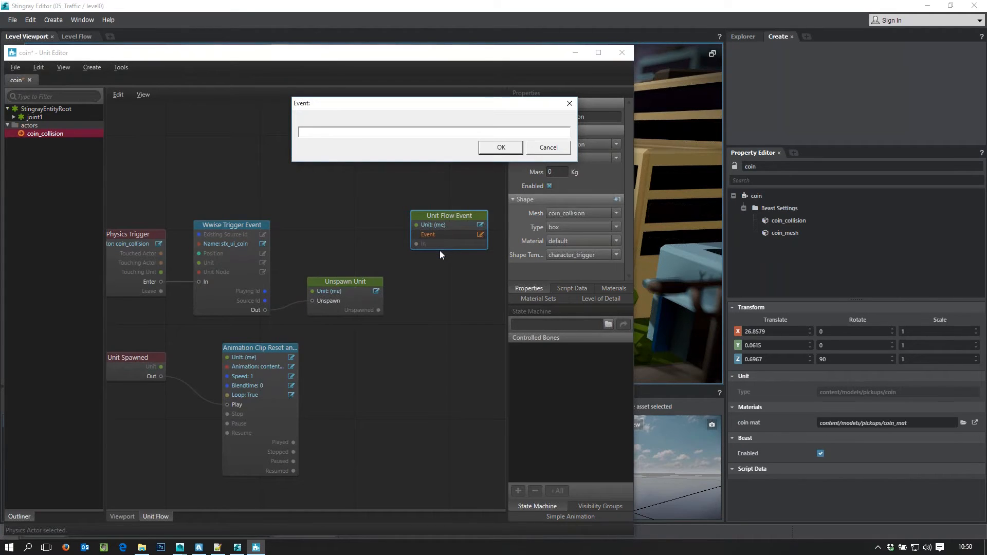
text(reset_timer)
click(496, 148)
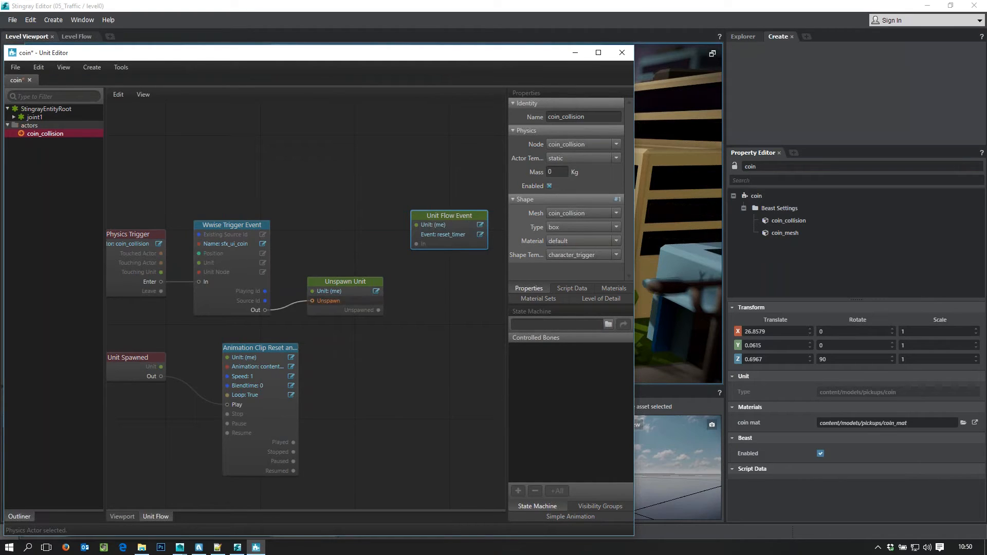
Step: Wire the Unit Flow Event: Unspawned from Unspawn Unit into In, and Touching Unit from the Physics Trigger into Unit
drag(379, 311, 417, 244)
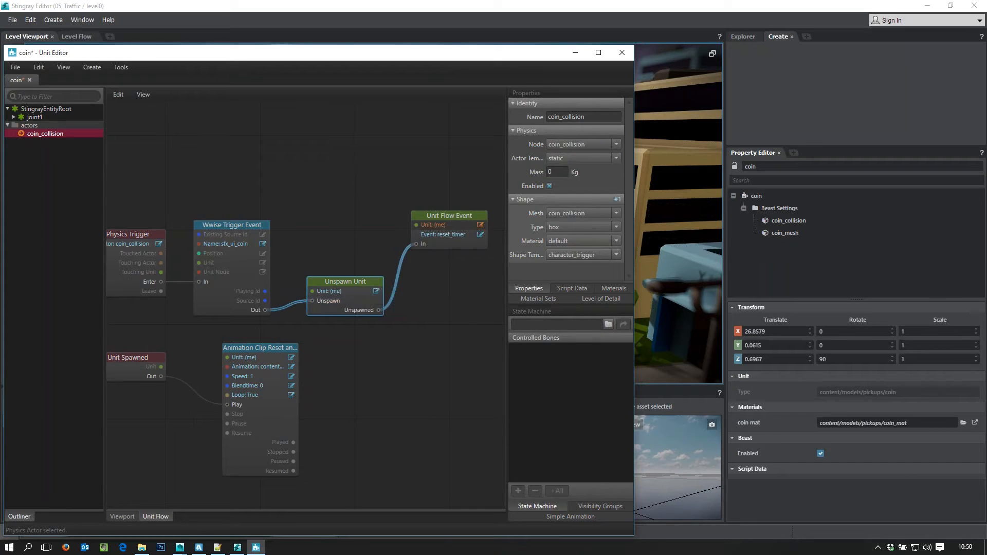
click(450, 225)
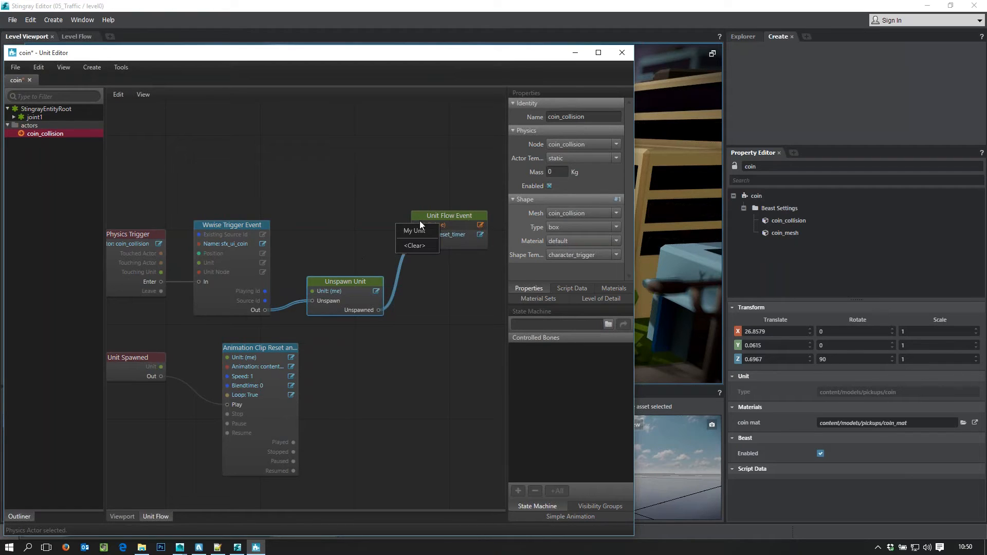
click(335, 193)
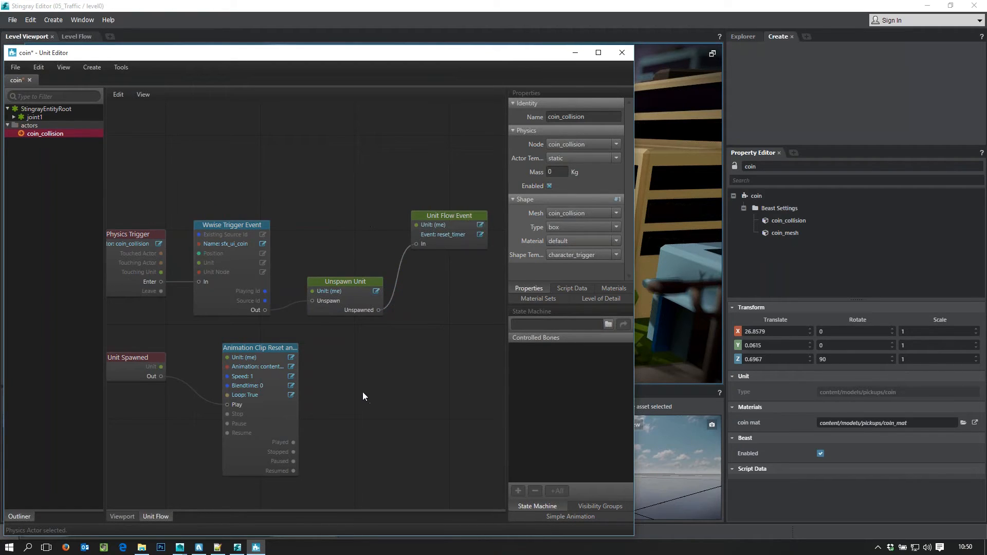
middle_drag(338, 393, 346, 370)
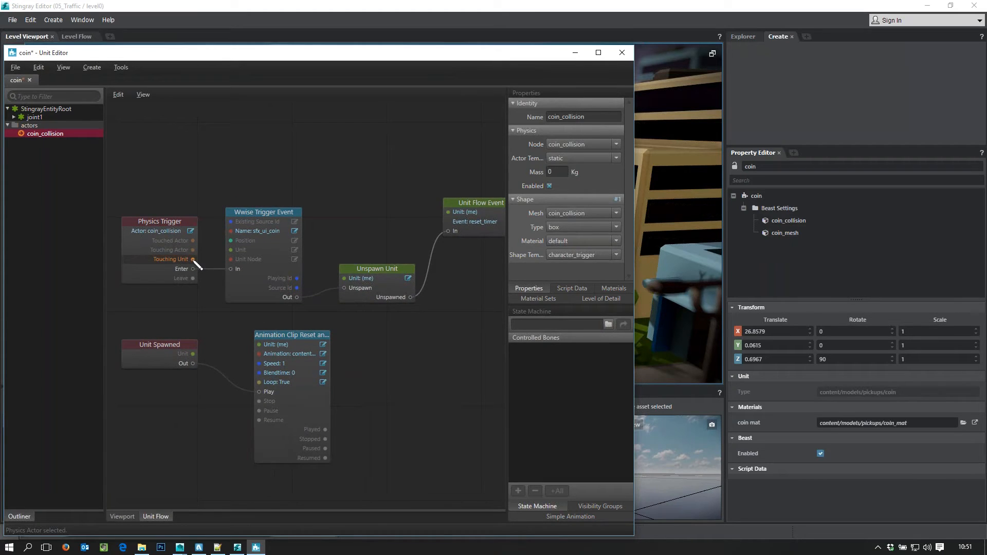
drag(194, 260, 449, 213)
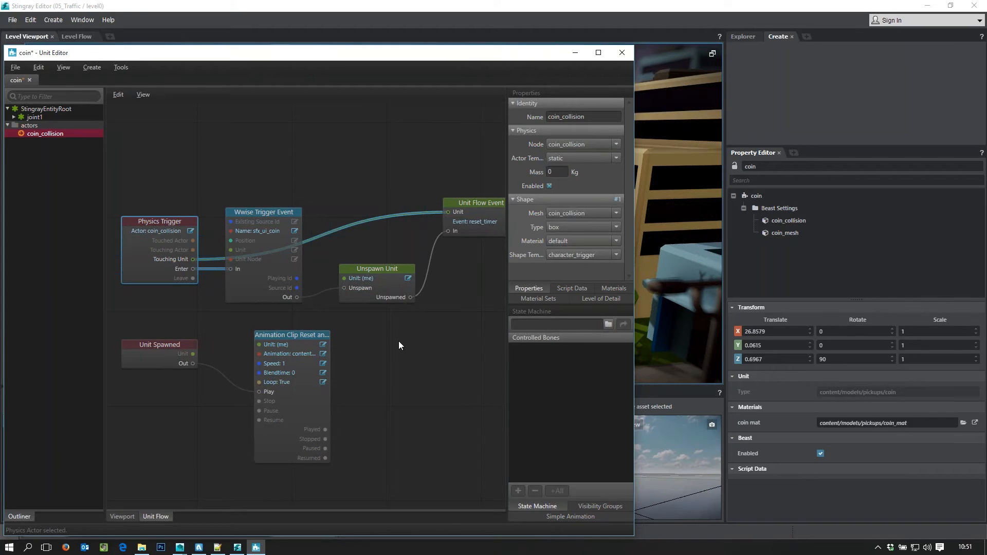
Step: Close the coin's Unit Editor and save the changes to content/models/pickups/coin
click(624, 55)
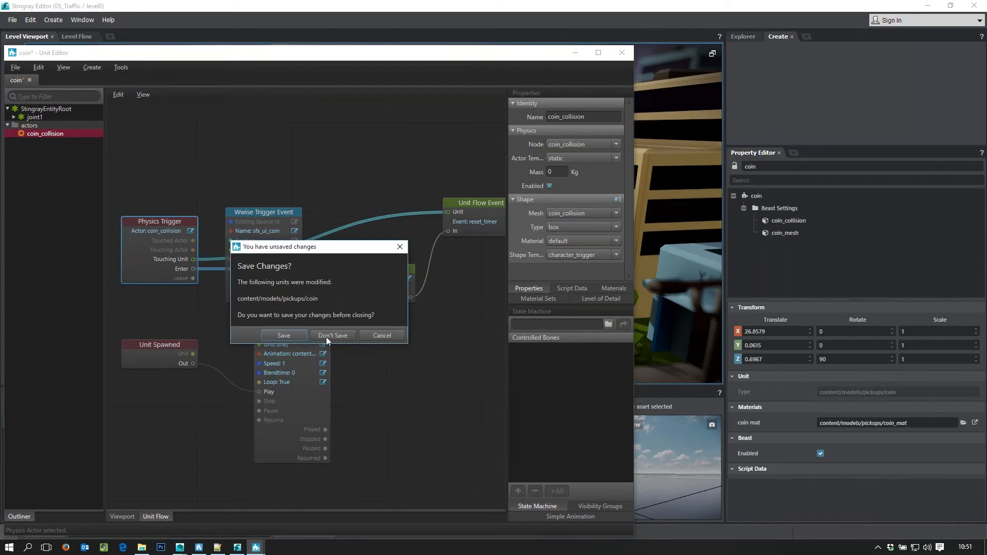
click(283, 336)
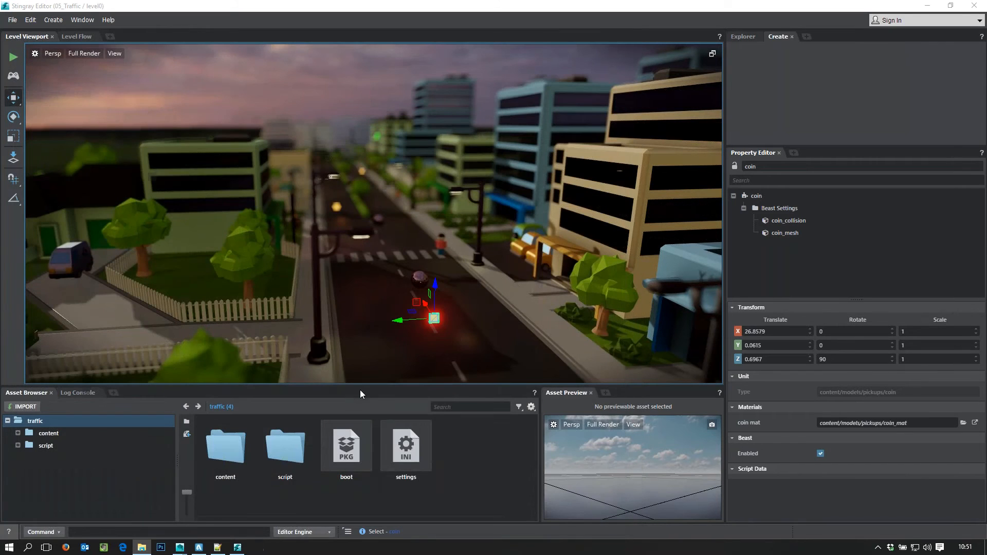
Step: Open the person0 unit standing at the crosswalk in the Unit Editor, check its unit flow, and return to its 3D view
click(520, 330)
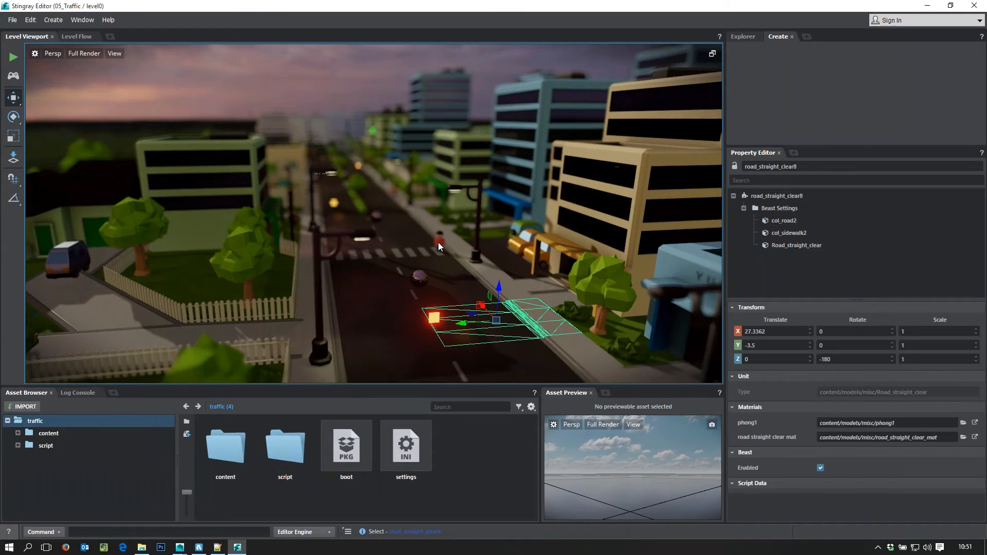
click(440, 241)
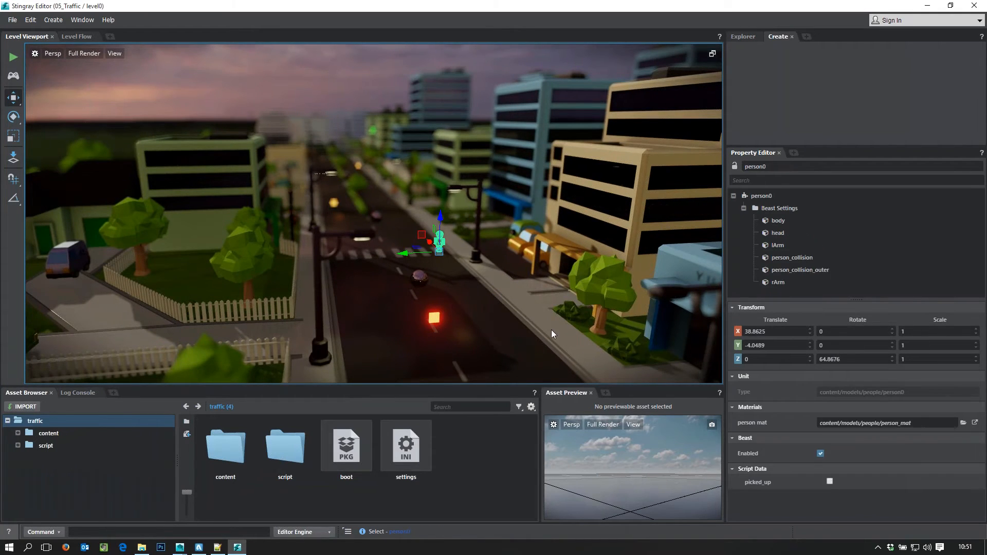
right_click(446, 247)
click(473, 259)
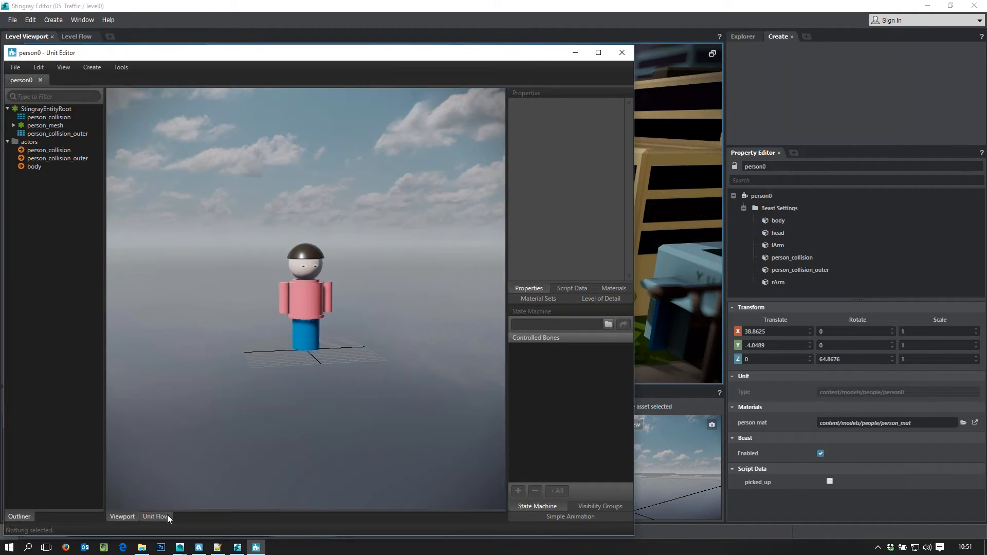
click(163, 516)
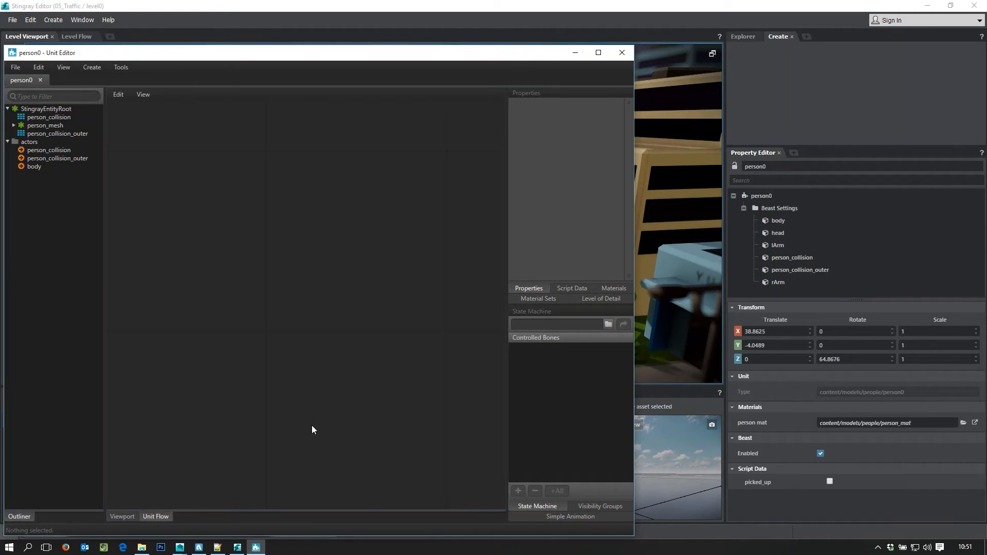
click(129, 516)
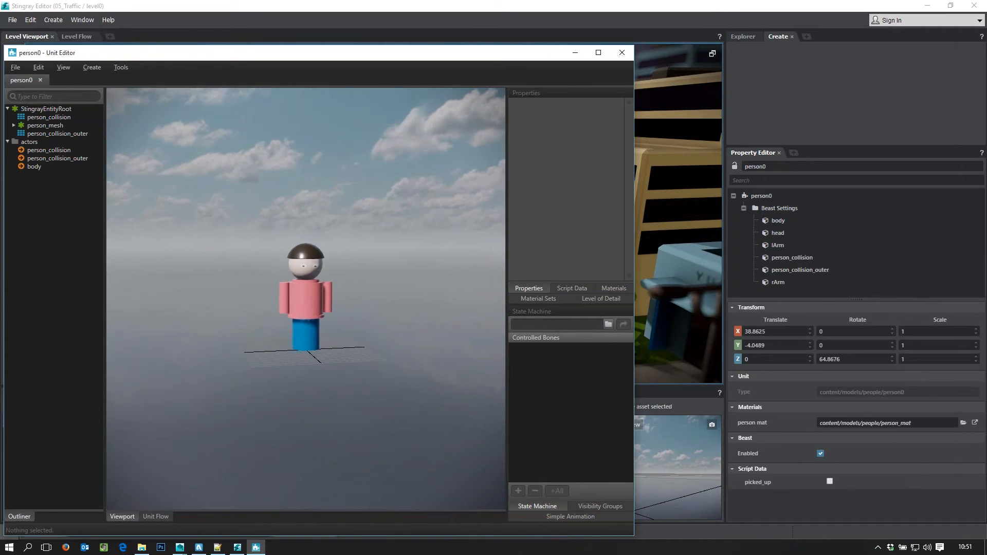
Step: Open the unit flow graph of the person0 unit
click(163, 516)
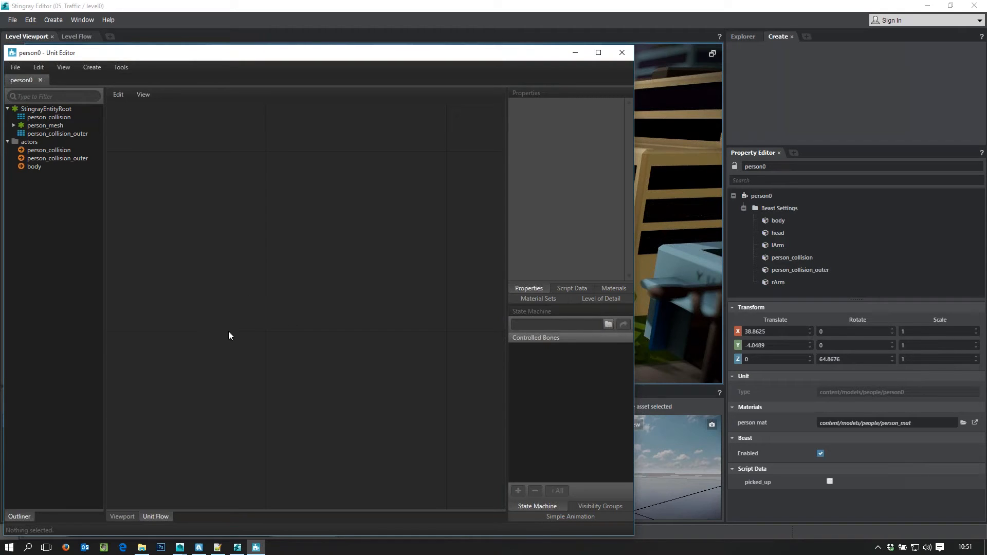
click(120, 516)
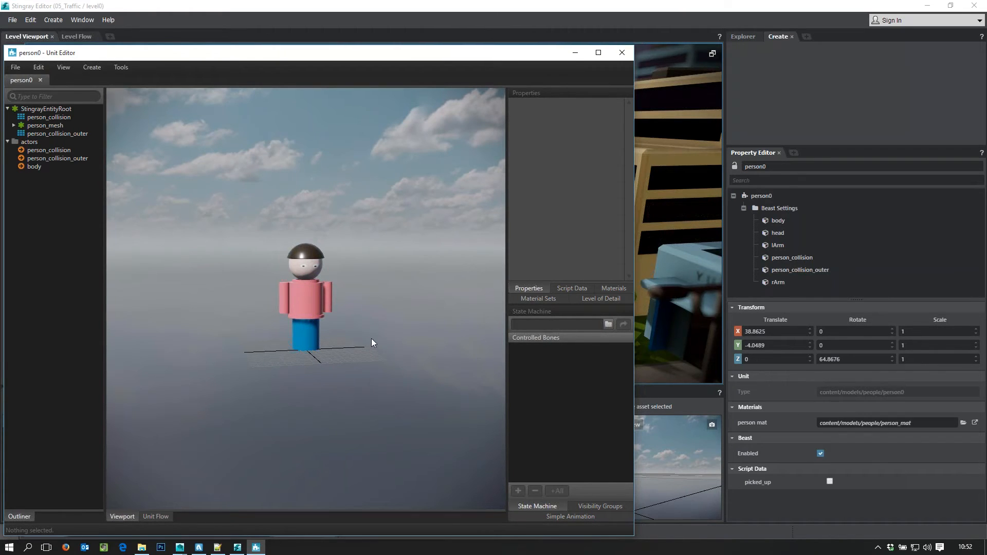
click(154, 516)
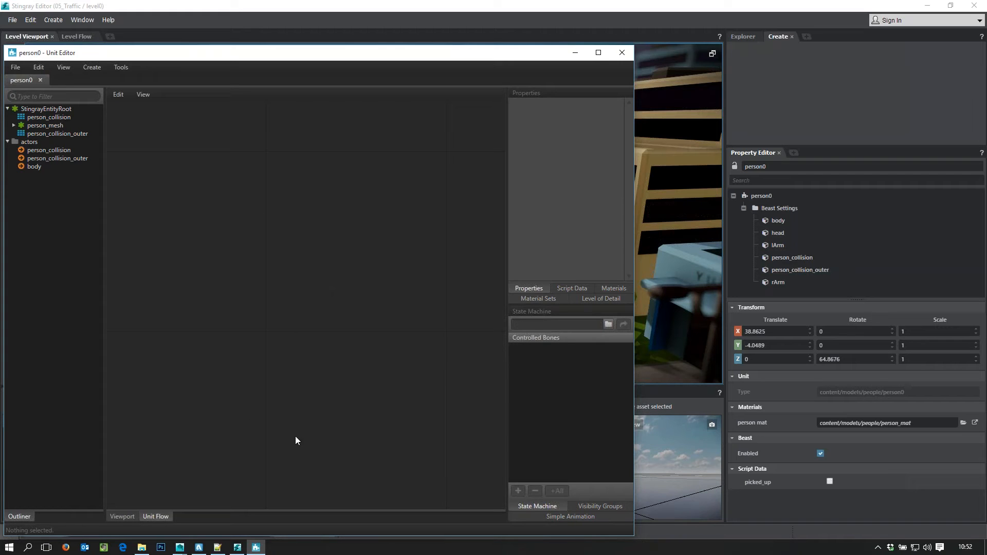
Step: Switch to Notepad++ and select the entire contents of person0_UnitFlow.sjson for copying
click(216, 548)
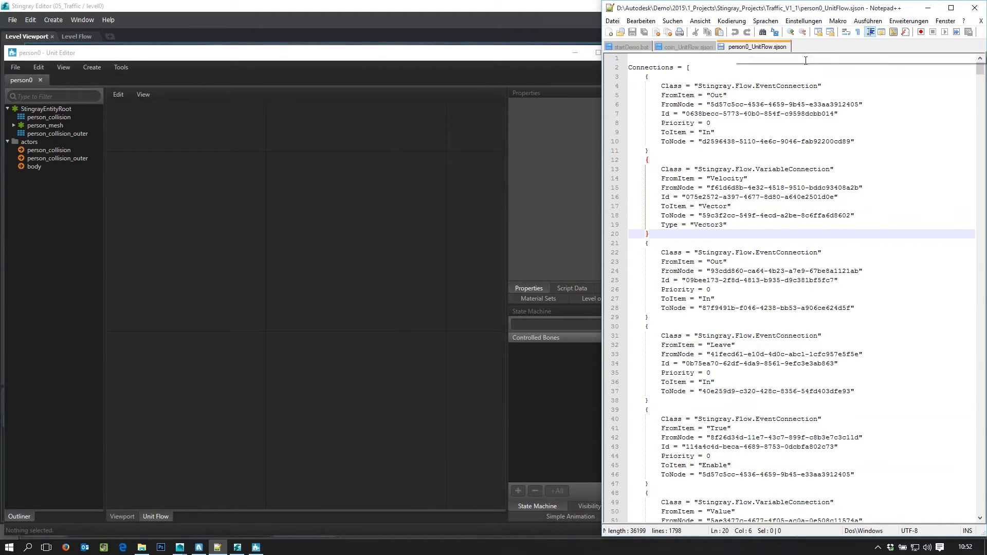
click(774, 62)
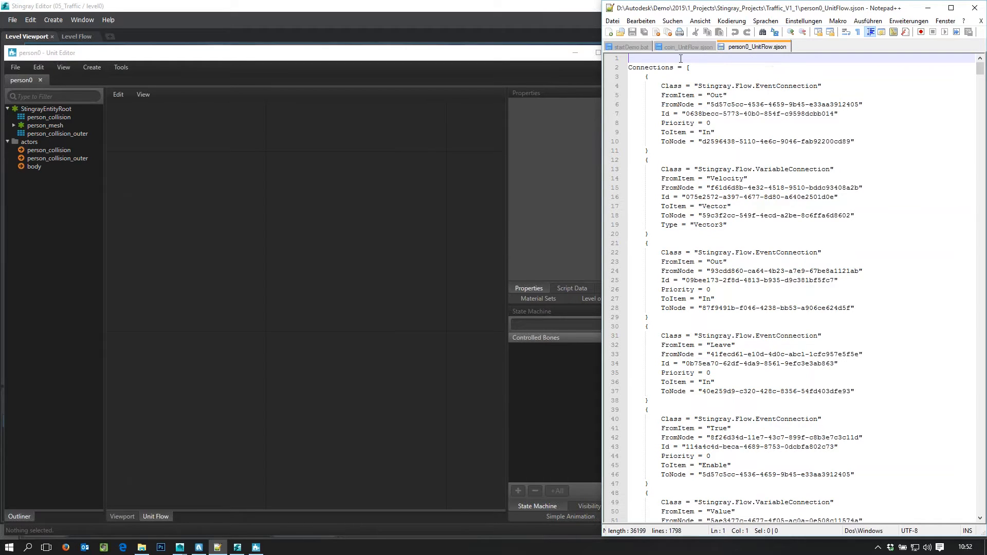
drag(629, 58, 650, 410)
click(897, 349)
scroll(895, 372, down, 20)
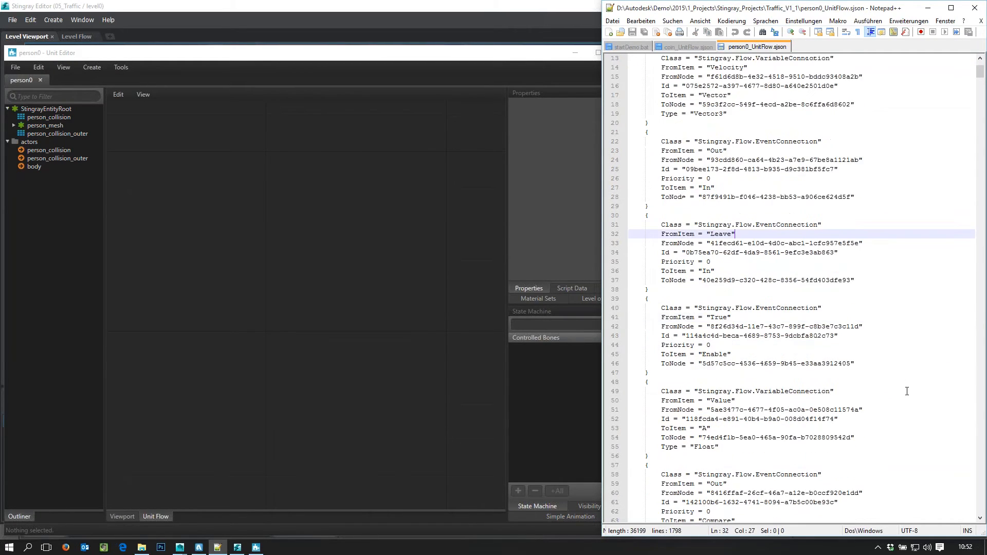
scroll(898, 403, down, 20)
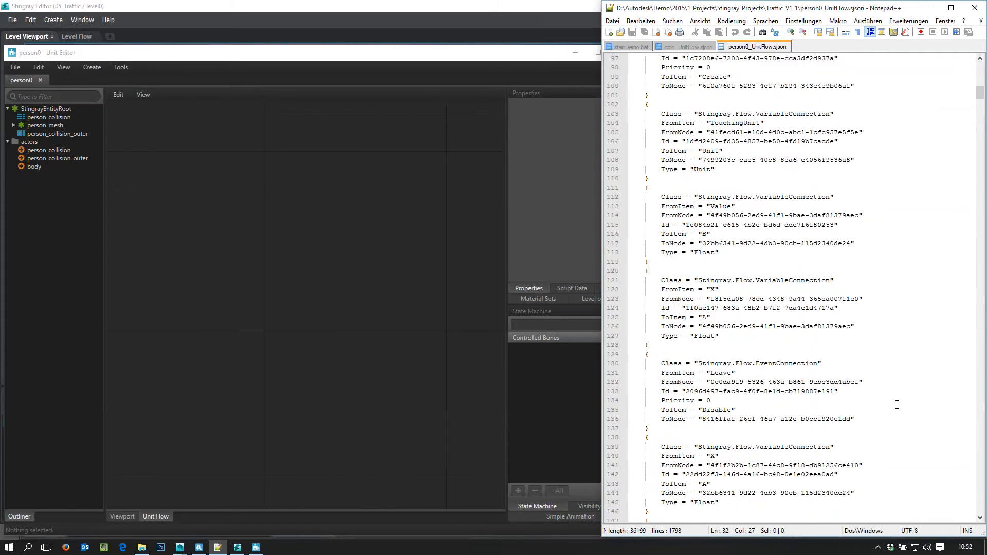
scroll(895, 397, down, 10)
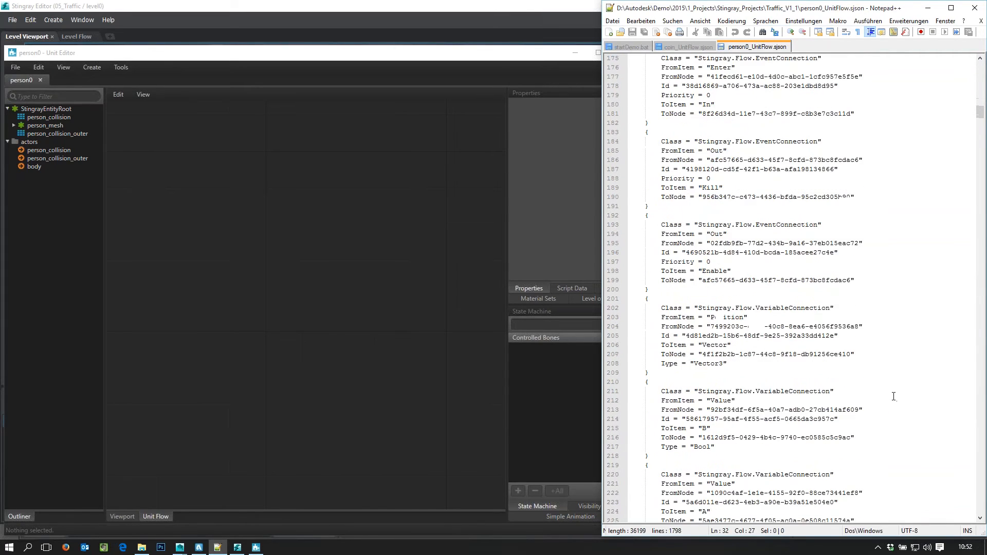
click(882, 307)
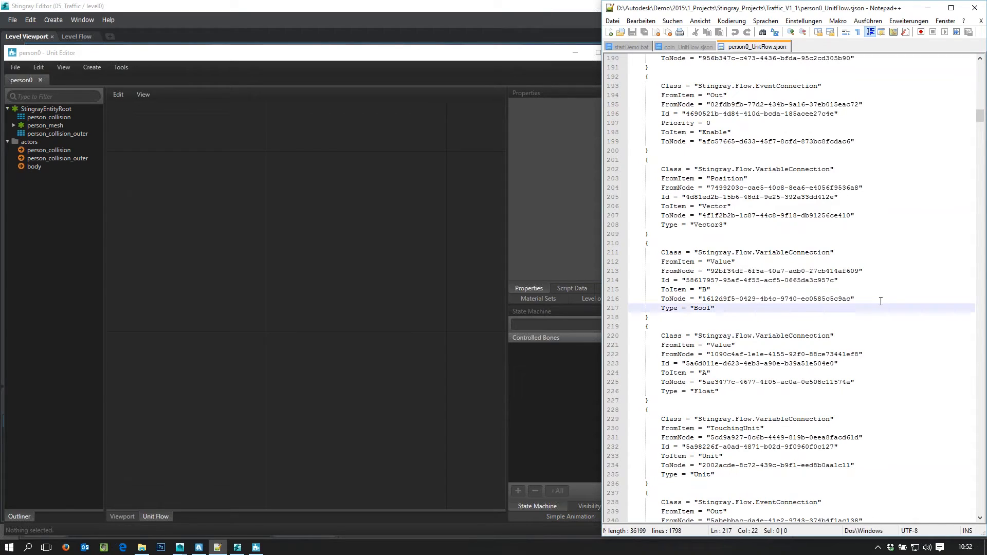
key(ctrl+a)
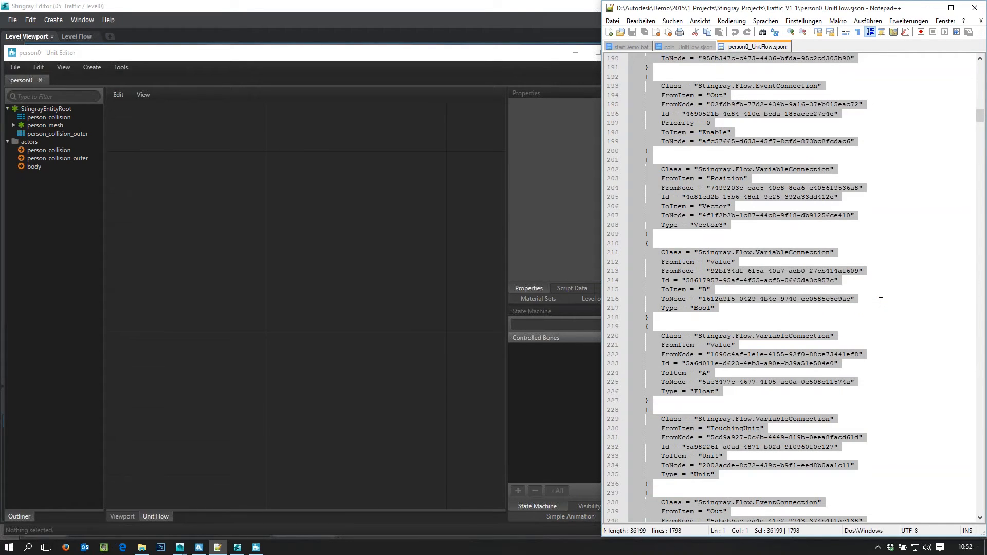
Step: Paste the copied flow nodes into person0's empty unit flow and fit the whole graph in view
click(372, 291)
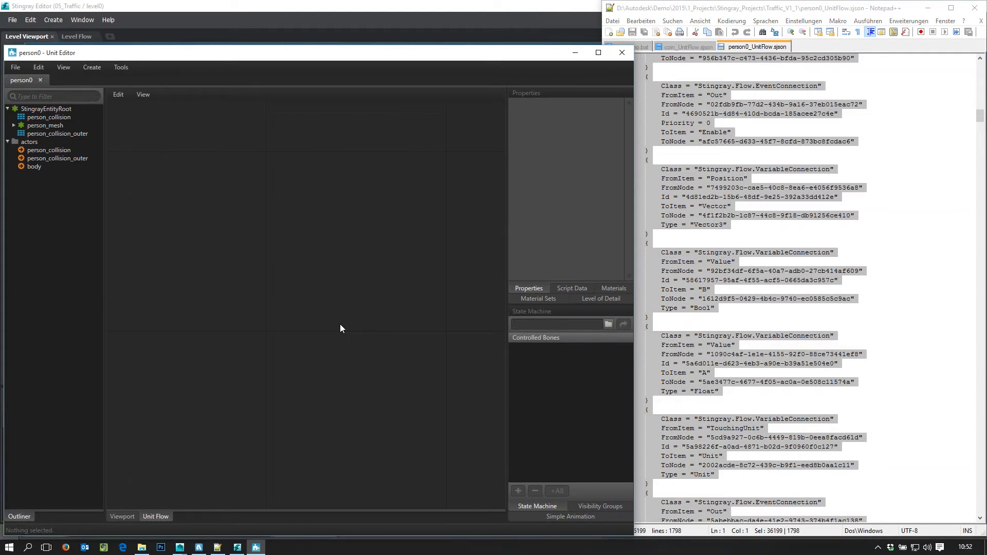
key(ctrl+v)
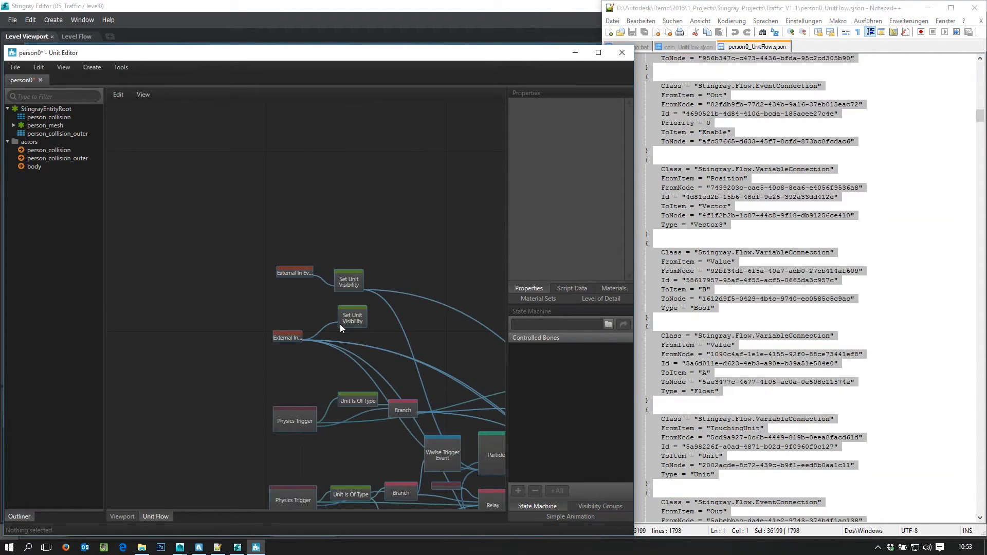
key(f)
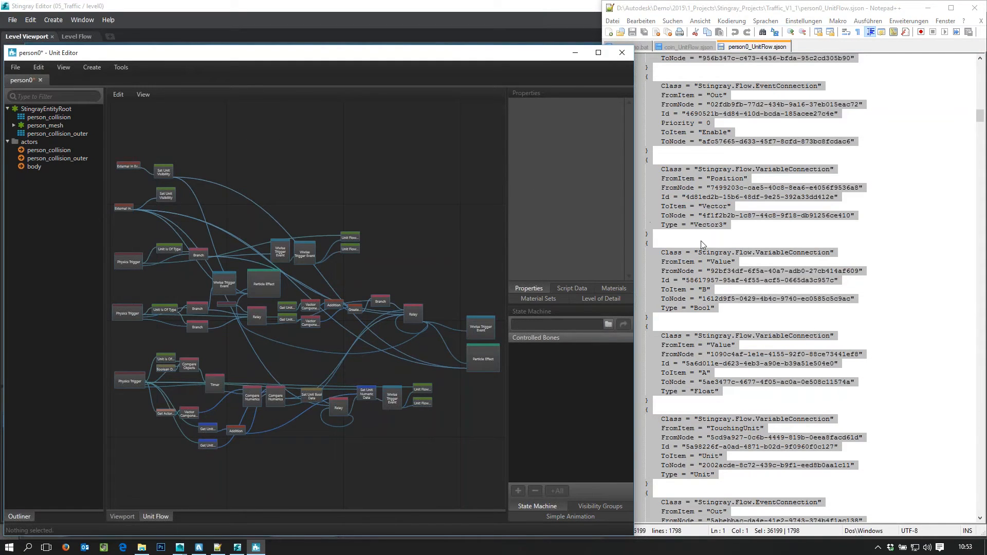
click(832, 253)
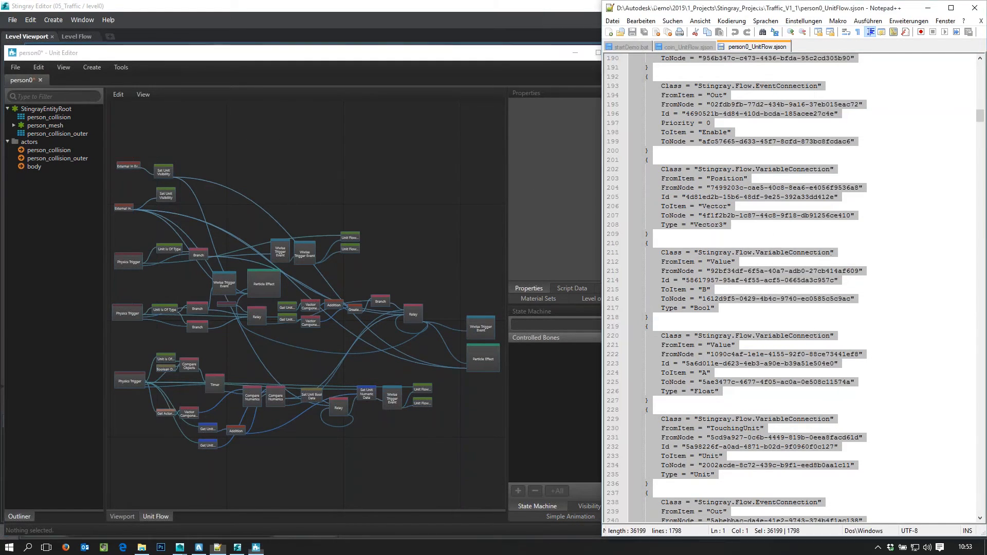
click(802, 225)
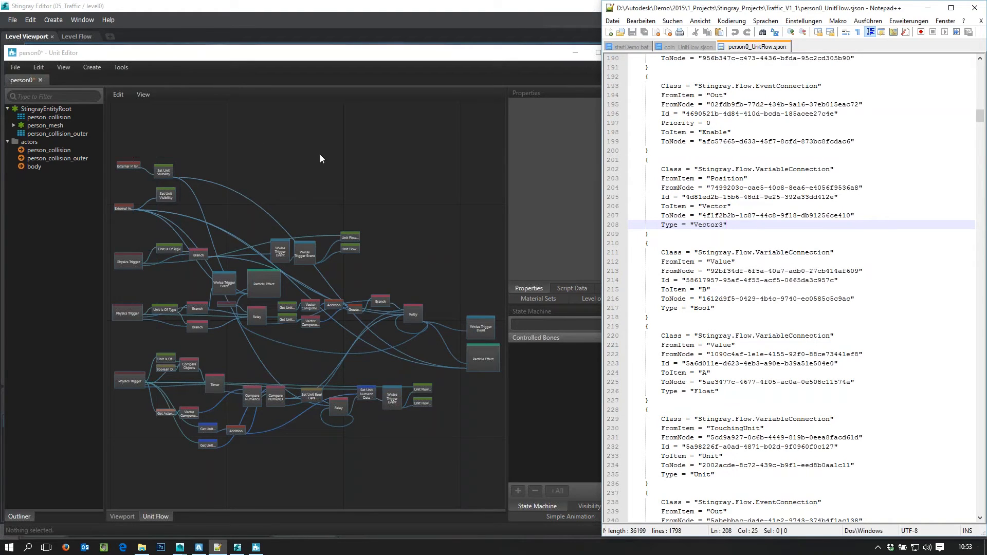
click(310, 144)
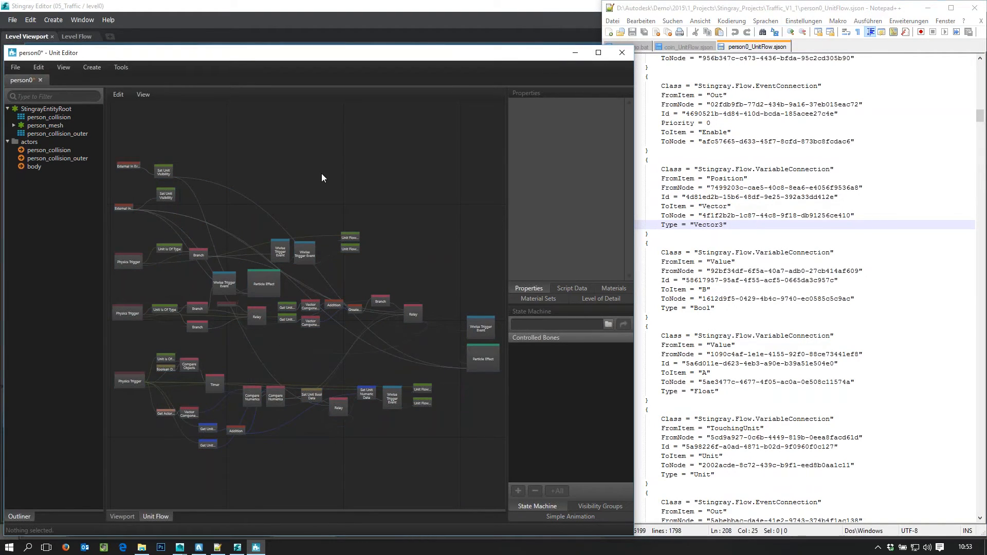
key(ctrl+a)
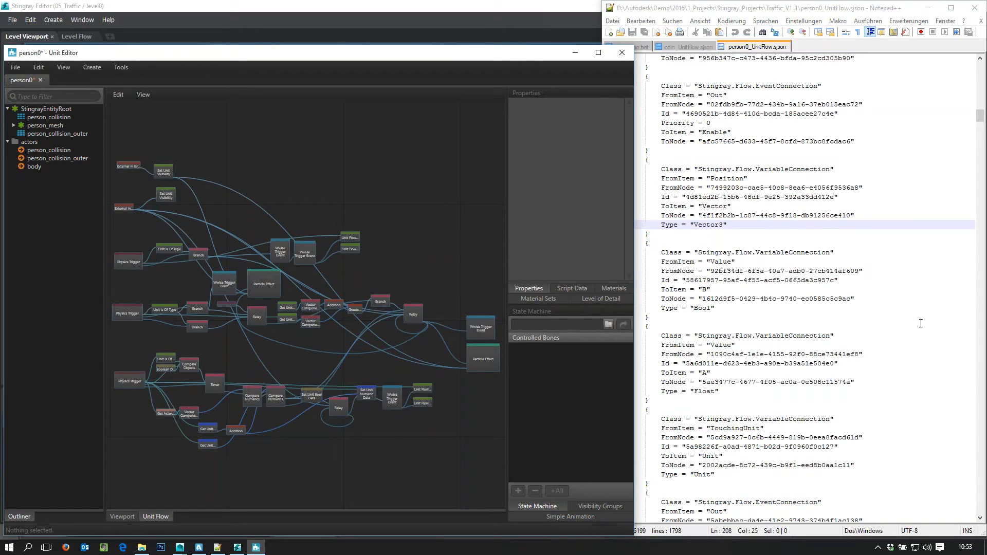
Step: Return to person0's Unit Editor, close it and save the changes to content/models/people/person0
key(alt+Tab)
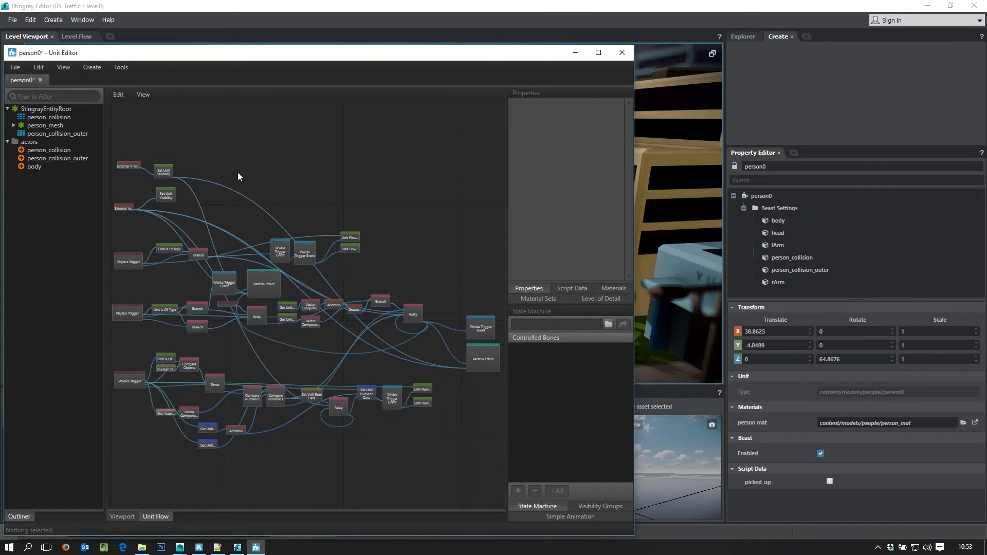
click(622, 52)
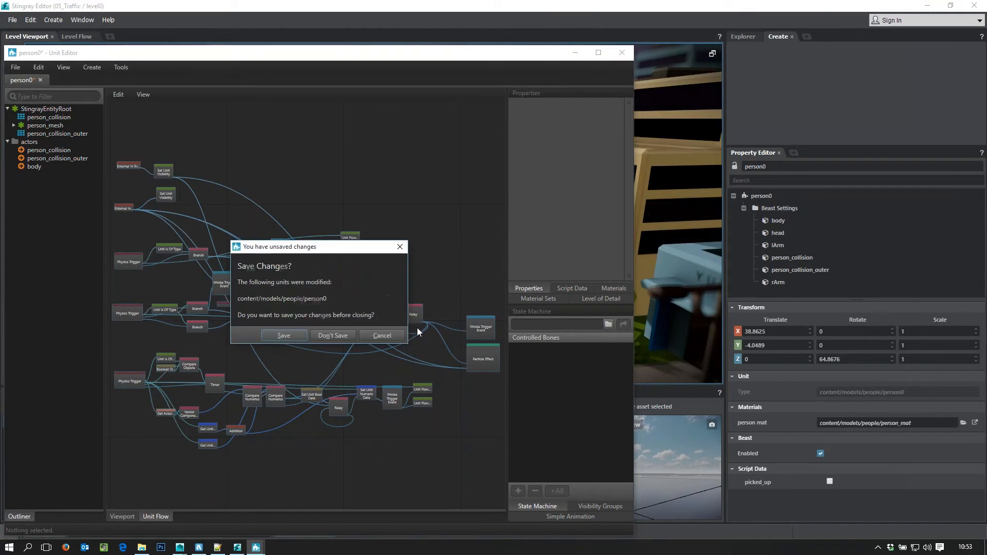
click(299, 333)
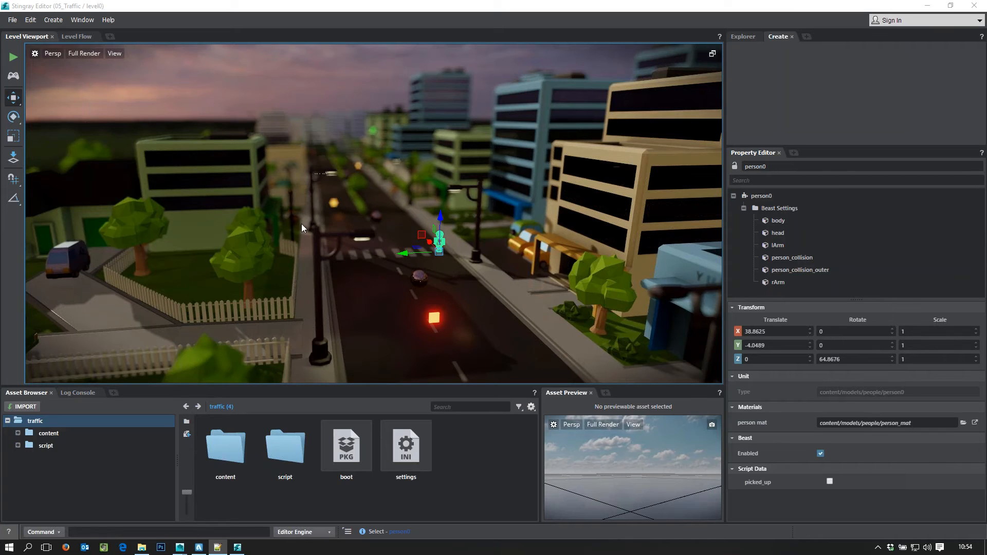
Step: Run a test of level0 and start the game from its PRESS START screen
click(12, 59)
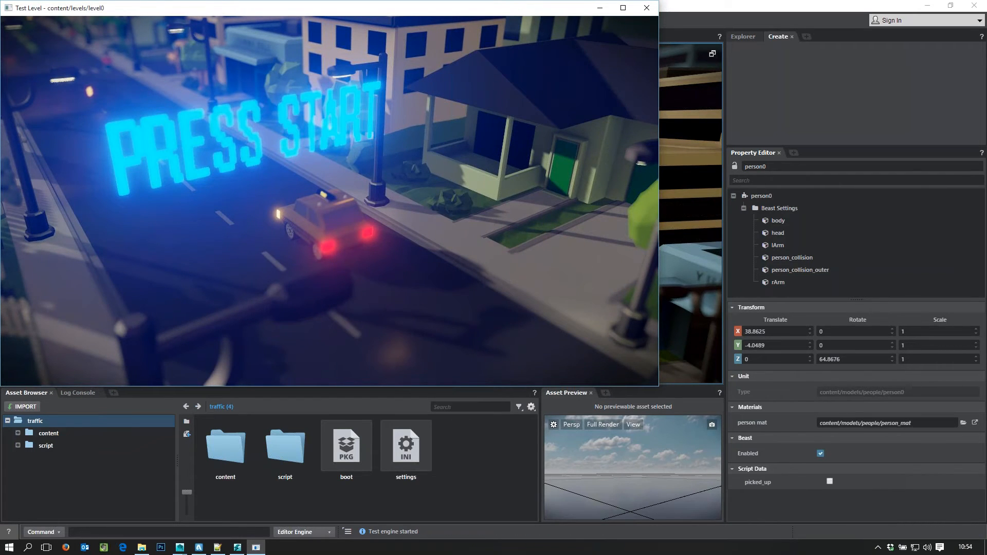
key(Return)
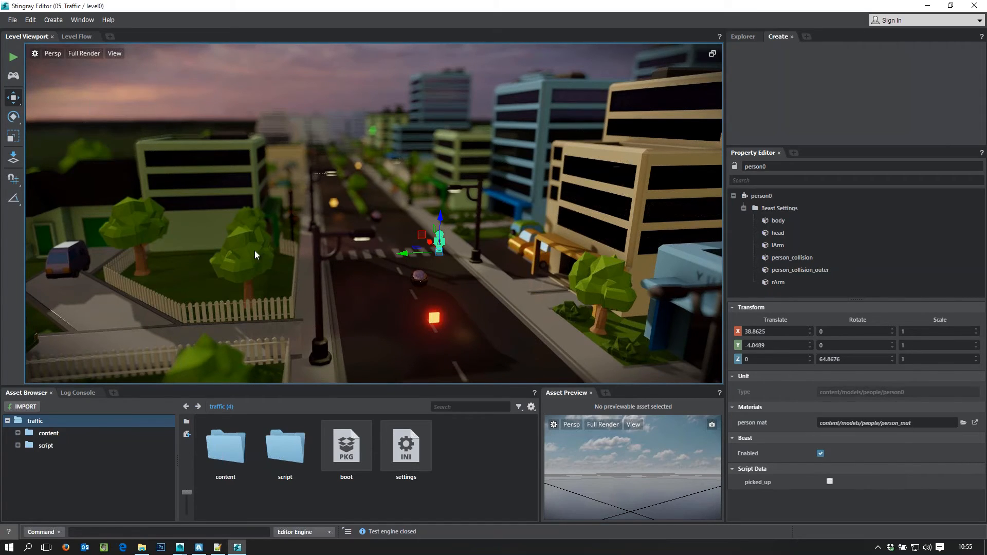
Step: Switch to the Maya scene with the robot, clear its component selection and view the robot from the front
click(179, 548)
click(238, 505)
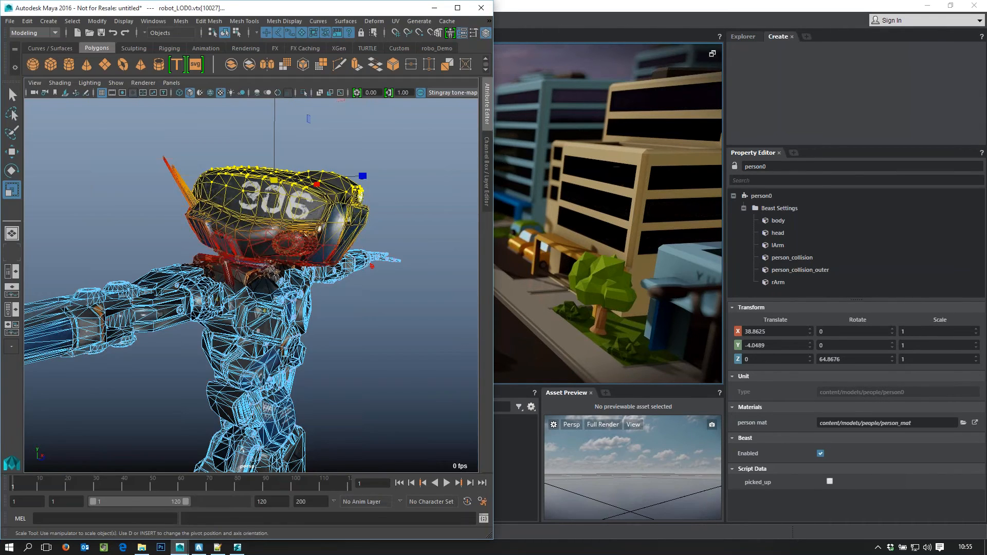
click(280, 360)
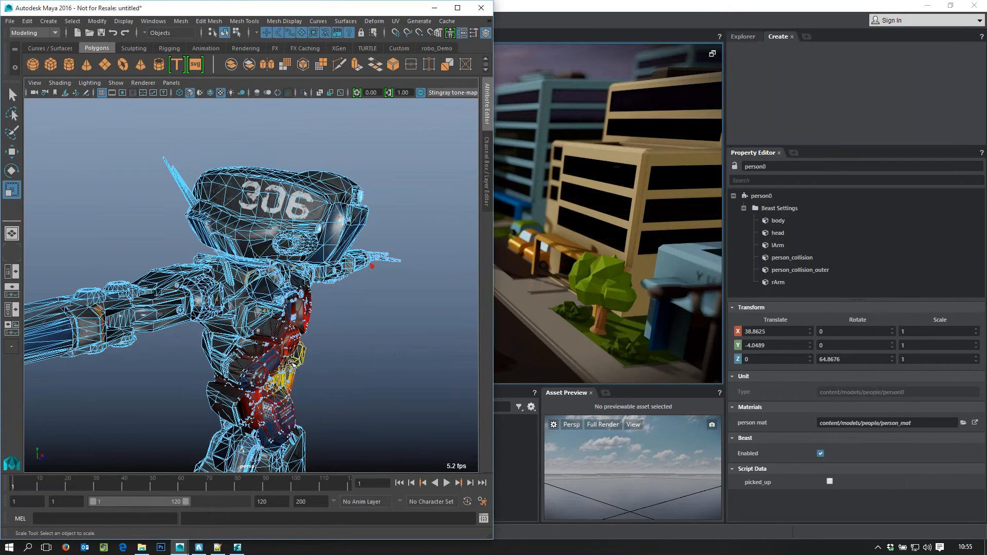
click(341, 386)
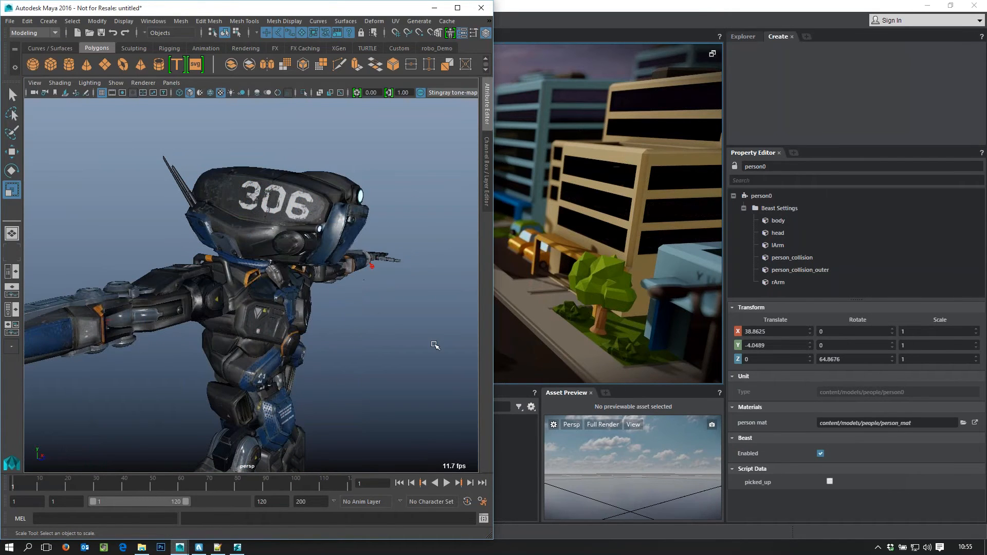
alt+drag(440, 391, 354, 381)
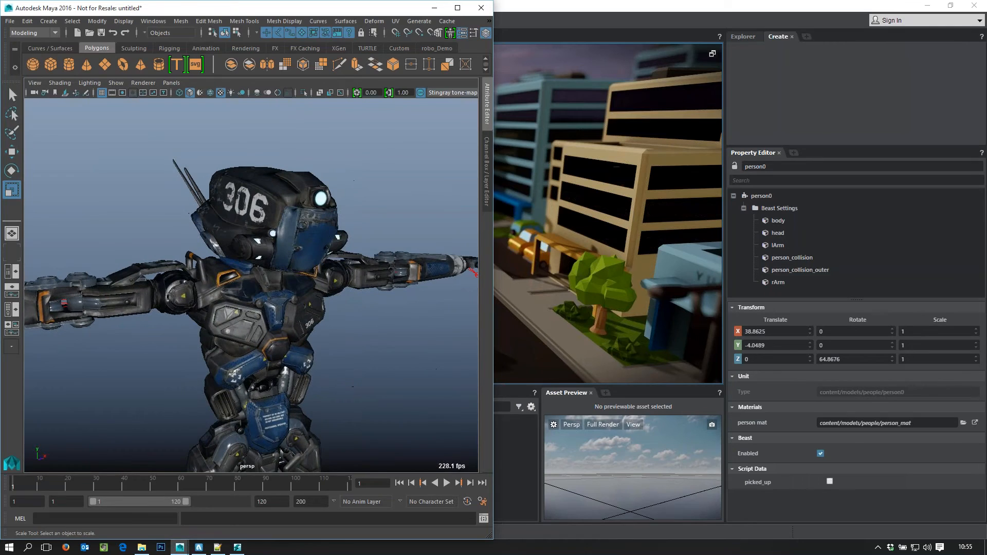
Step: Close the Stingray Editor and maximize the Maya window
click(980, 25)
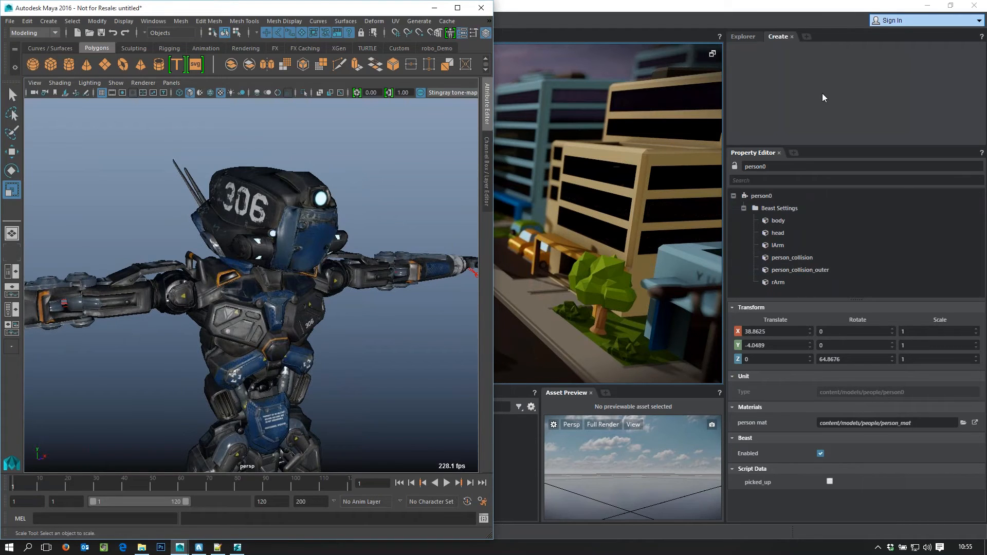
click(976, 5)
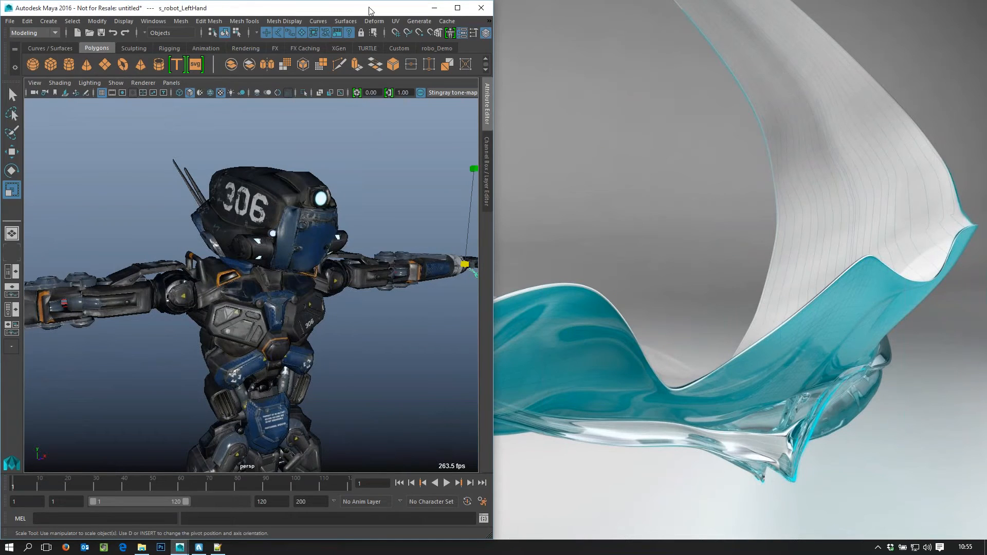
drag(370, 11, 445, 1)
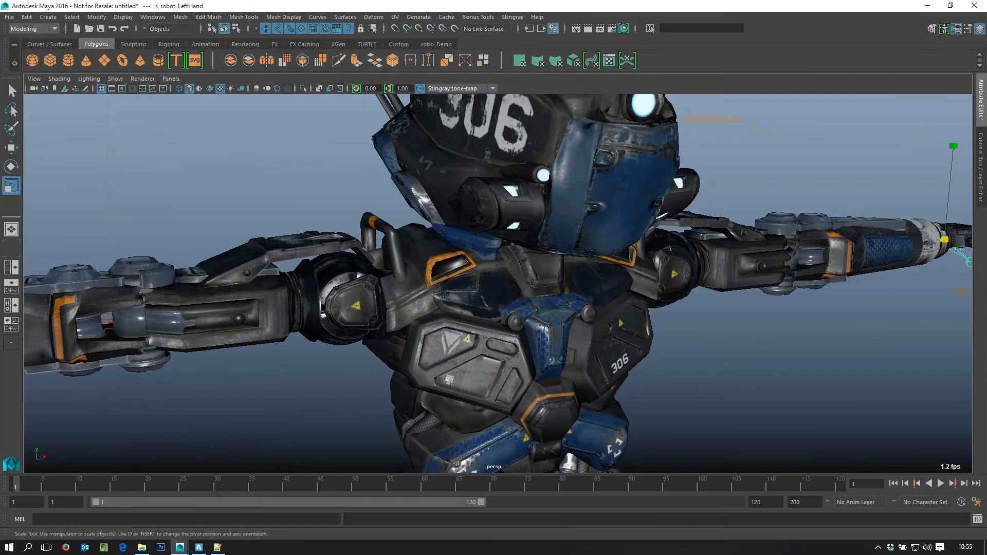
Step: Examine the robot model in the perspective view, from the upper body down to the legs and feet around the grid origin
scroll(664, 378, down, 5)
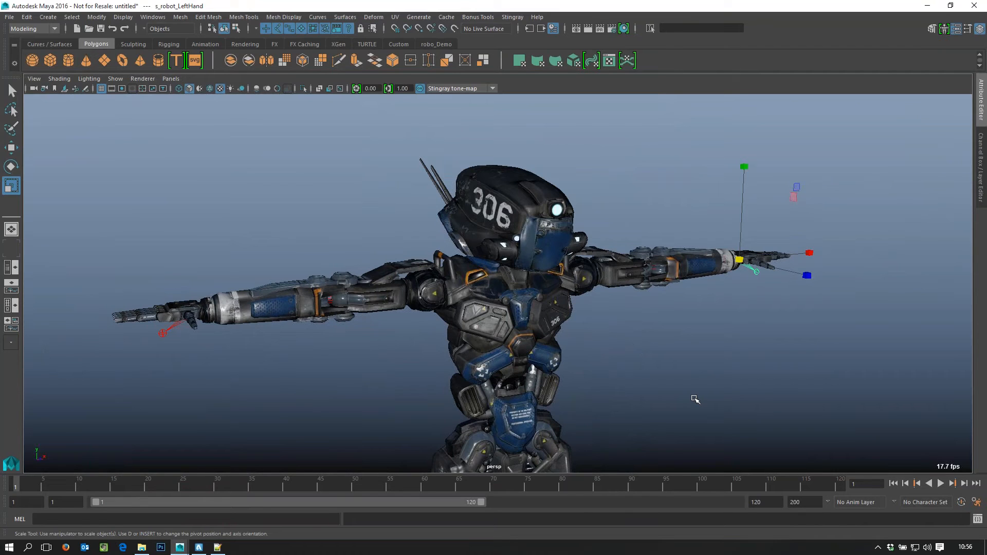
key(f)
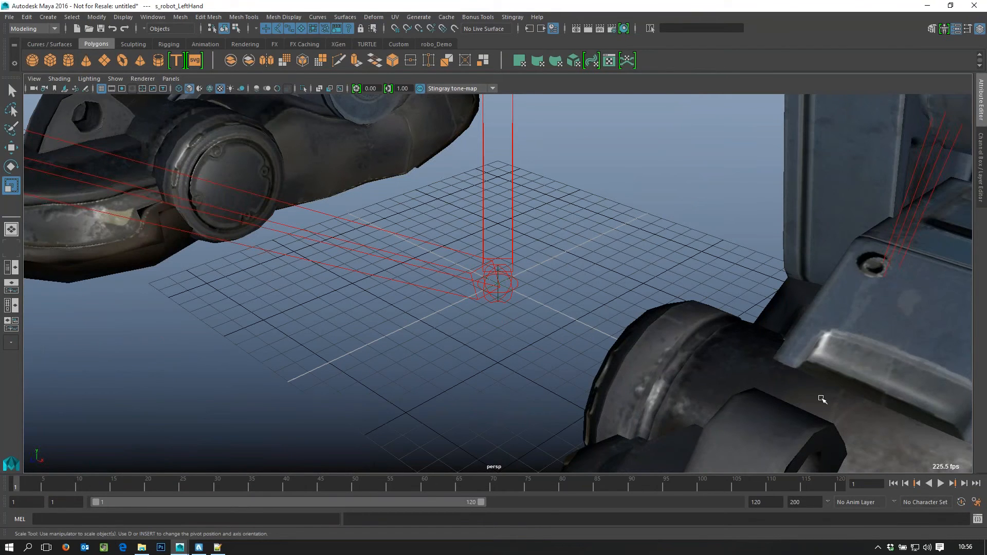
alt+right_drag(821, 399, 653, 399)
alt+drag(652, 399, 777, 399)
alt+right_drag(777, 399, 735, 399)
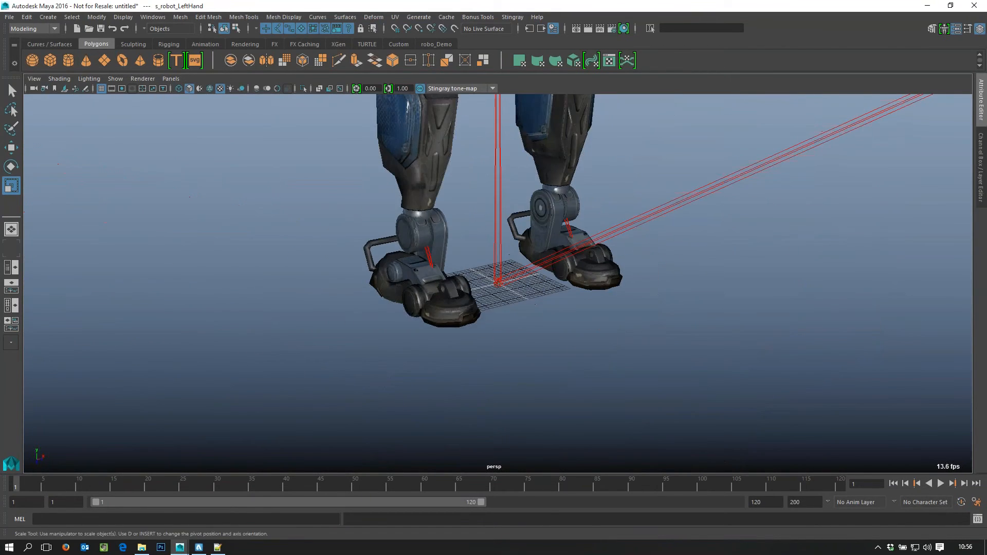
alt+middle_drag(735, 329, 746, 463)
alt+right_drag(674, 327, 437, 355)
alt+middle_drag(415, 317, 371, 410)
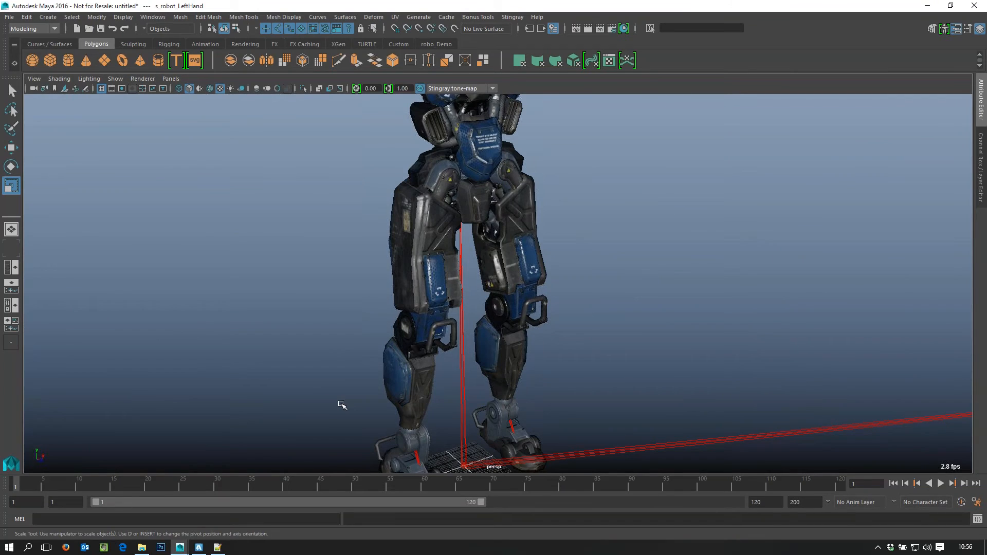
key(alt+Home)
alt+right_drag(685, 384, 545, 386)
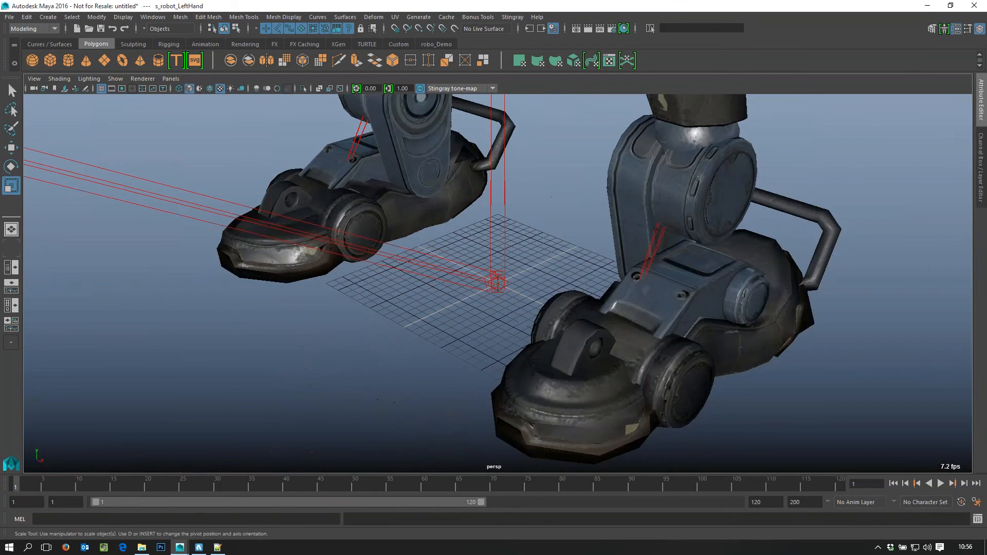
alt+right_drag(643, 339, 610, 298)
alt+middle_drag(653, 286, 592, 451)
alt+right_drag(592, 451, 462, 356)
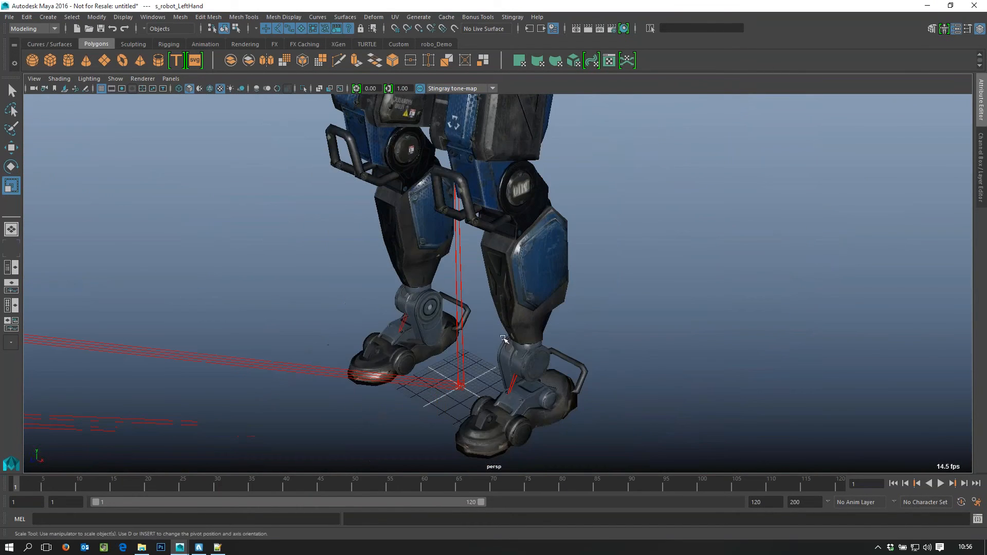
Step: Load the Model demo scene 02 Modeling.mb from the Demo Pool and close the pool window
alt+middle_drag(503, 338, 472, 425)
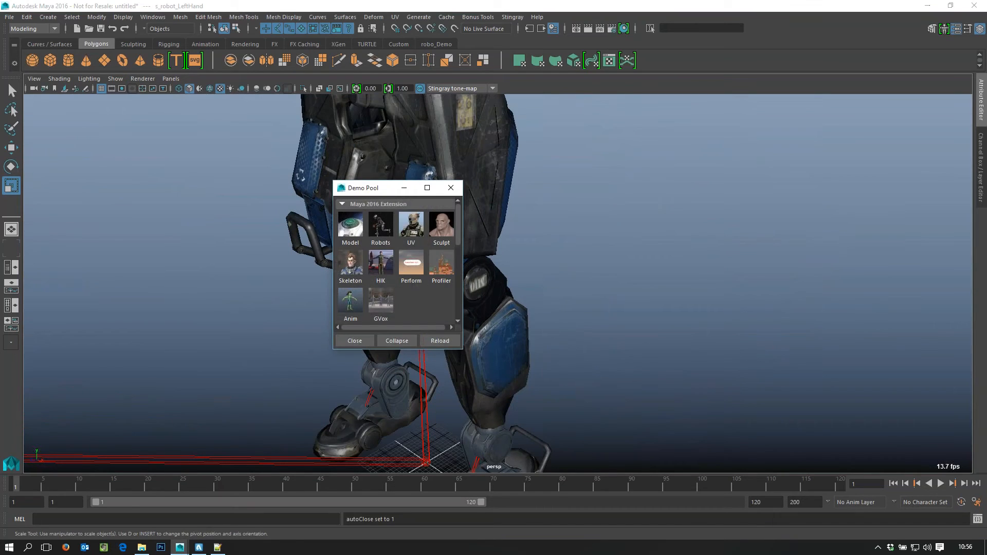
drag(391, 191, 726, 184)
click(694, 333)
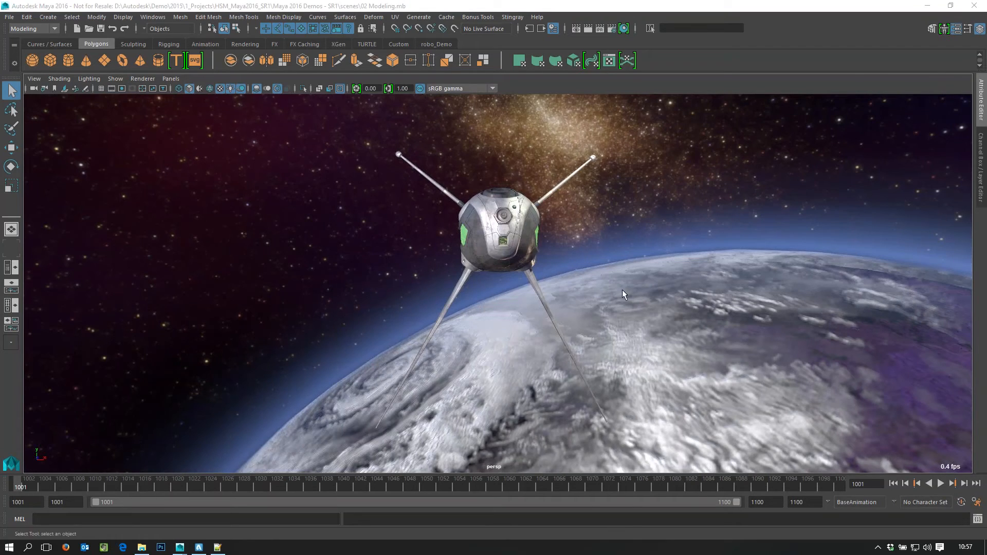
Step: Show the Attribute Editor and select the round cap on top of the satellite to display its attributes
alt+drag(668, 338, 644, 340)
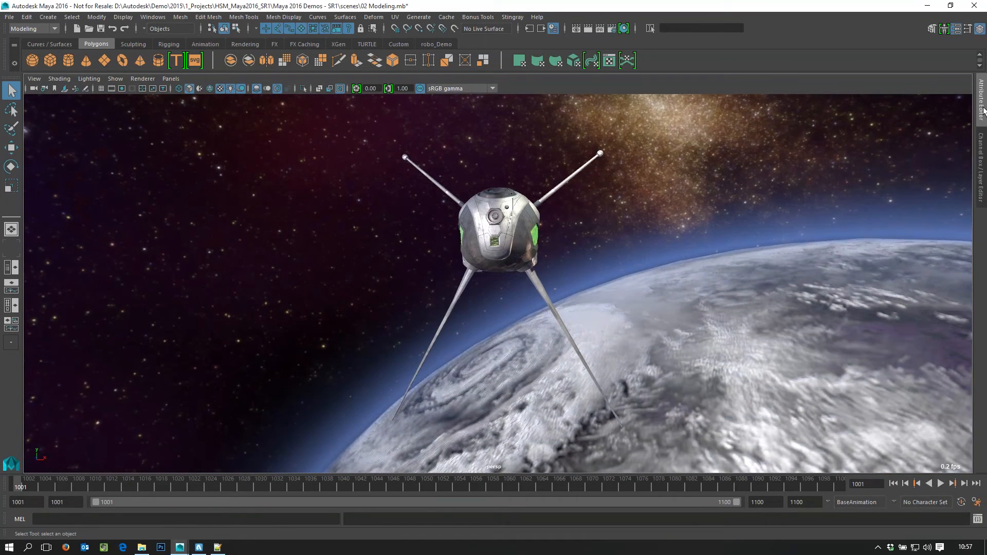
click(981, 109)
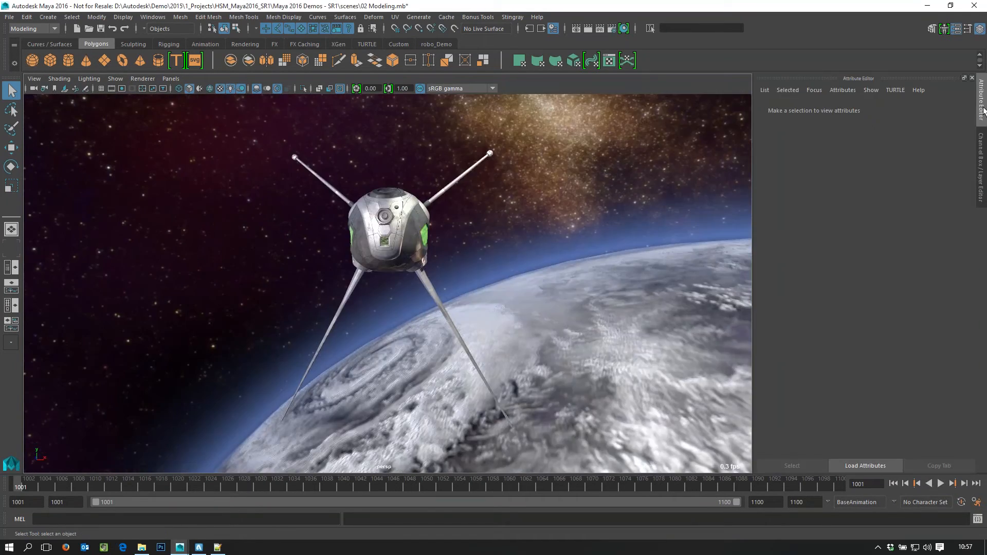
click(387, 194)
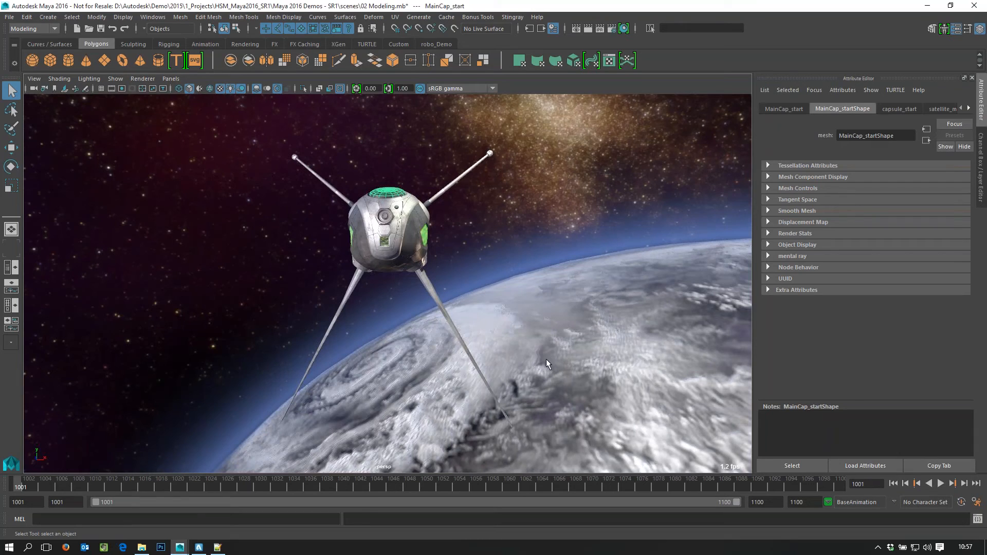
mouse_move(546, 360)
alt+mouse_down()
mouse_move(519, 370)
mouse_move(554, 359)
alt+mouse_up()
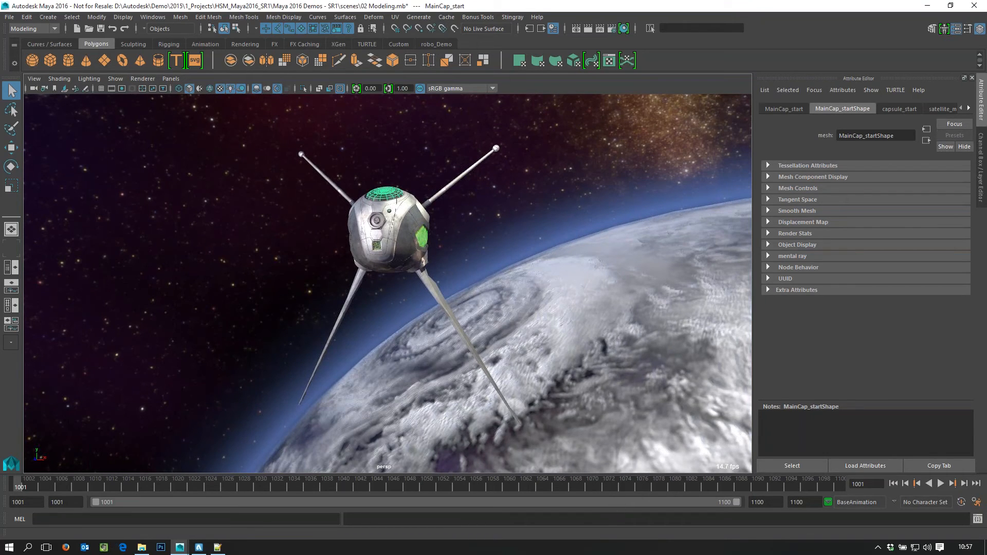
Step: Detach the list of UI elements as a floating window and place it over the viewport
click(122, 17)
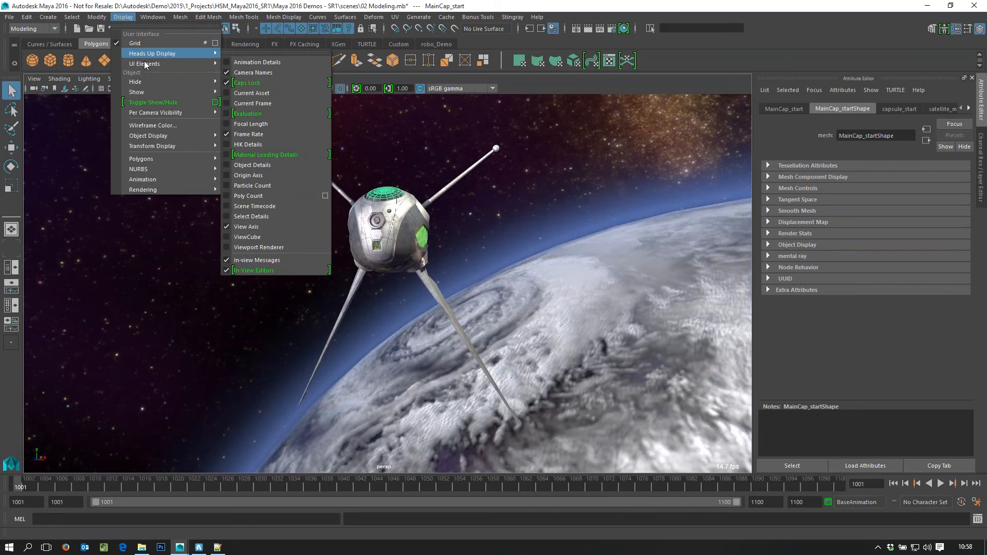
mouse_move(146, 64)
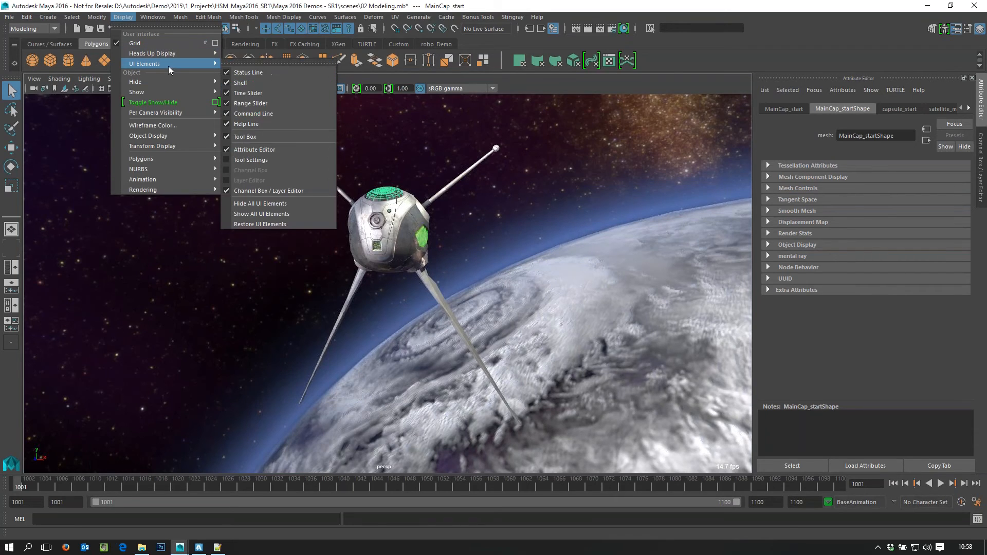
click(250, 65)
drag(272, 57, 636, 124)
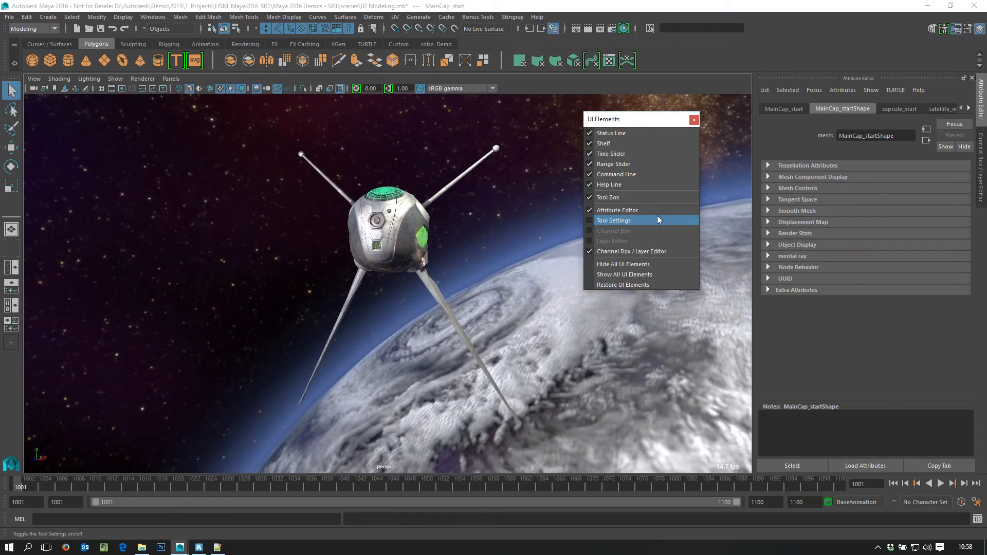
Step: Hide and restore the Range Slider and Command Line, and close the floating UI Elements window
click(626, 164)
click(627, 176)
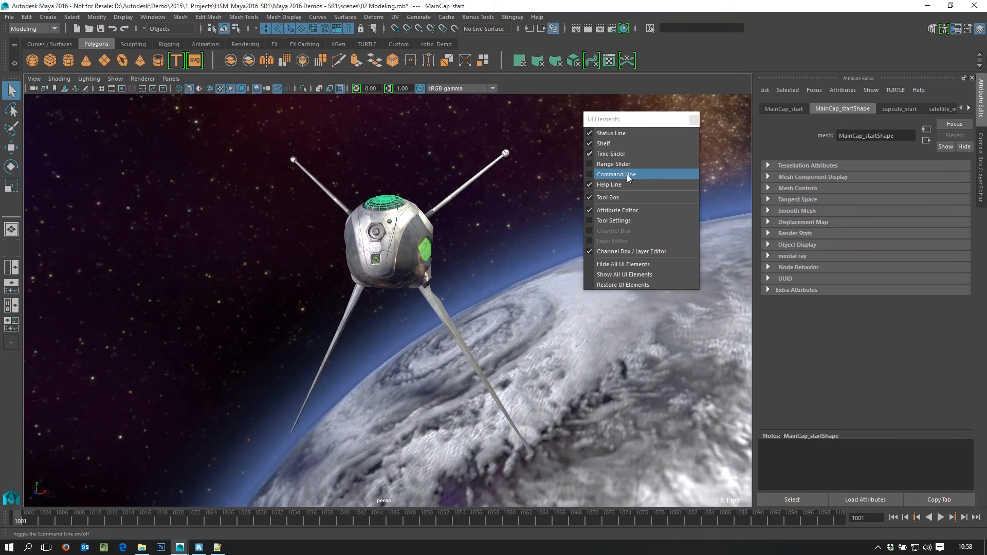
click(623, 165)
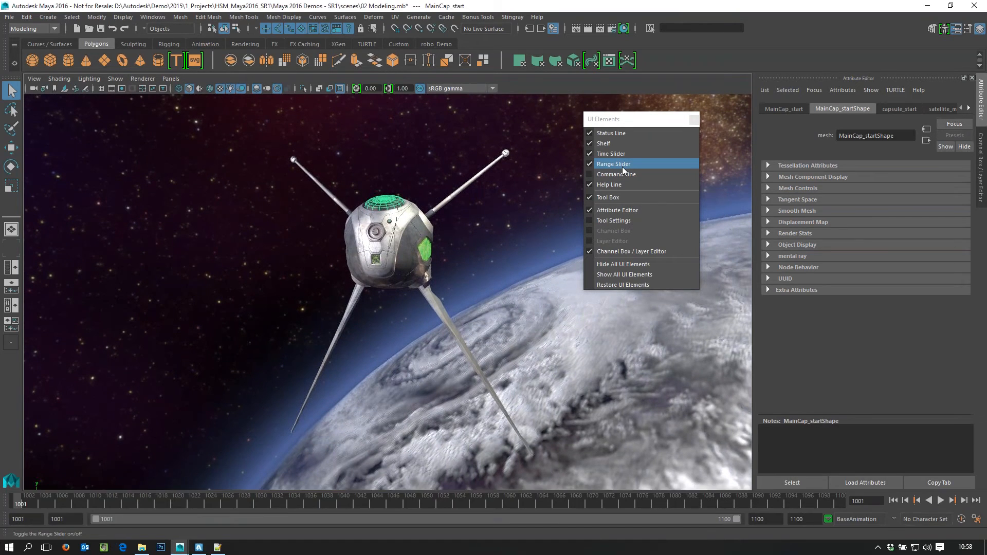
click(622, 174)
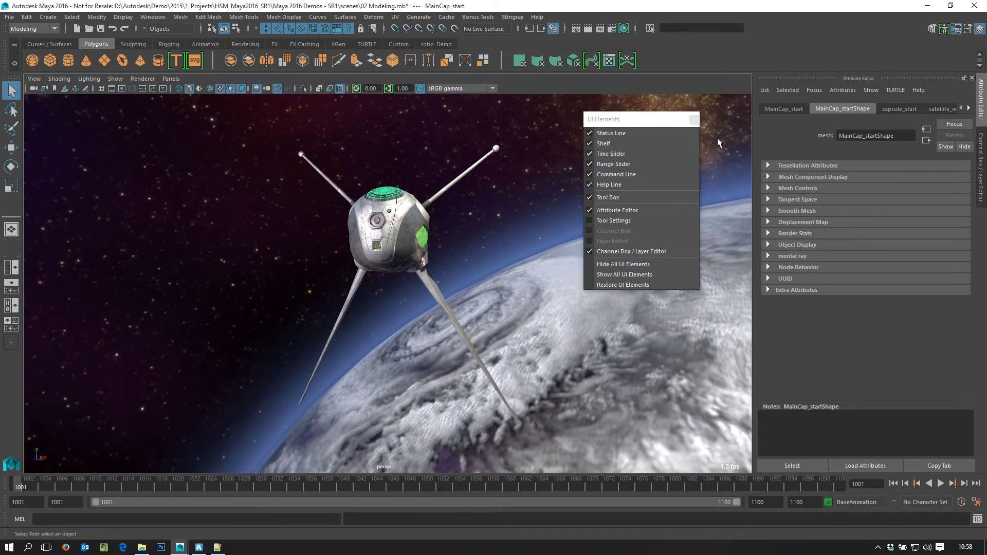
drag(675, 124, 641, 128)
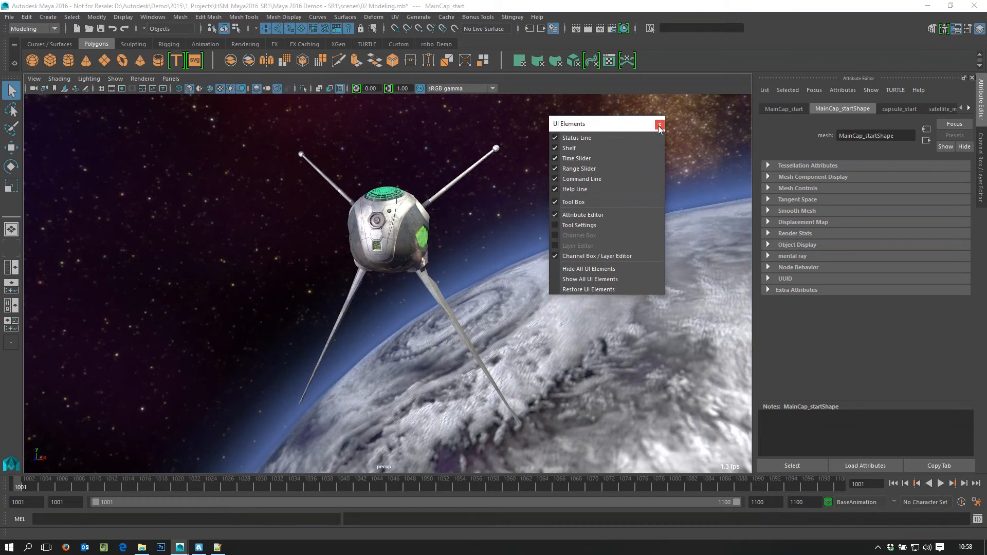
click(659, 124)
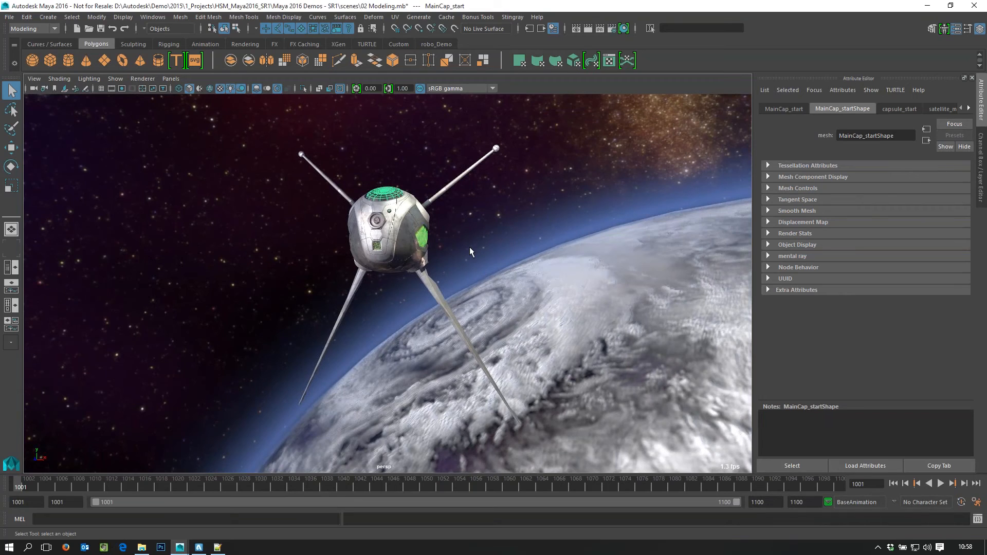
Step: Bring up the hotbox over the viewport and set its controls to show all menu sets
key(space)
key(space)
click(558, 238)
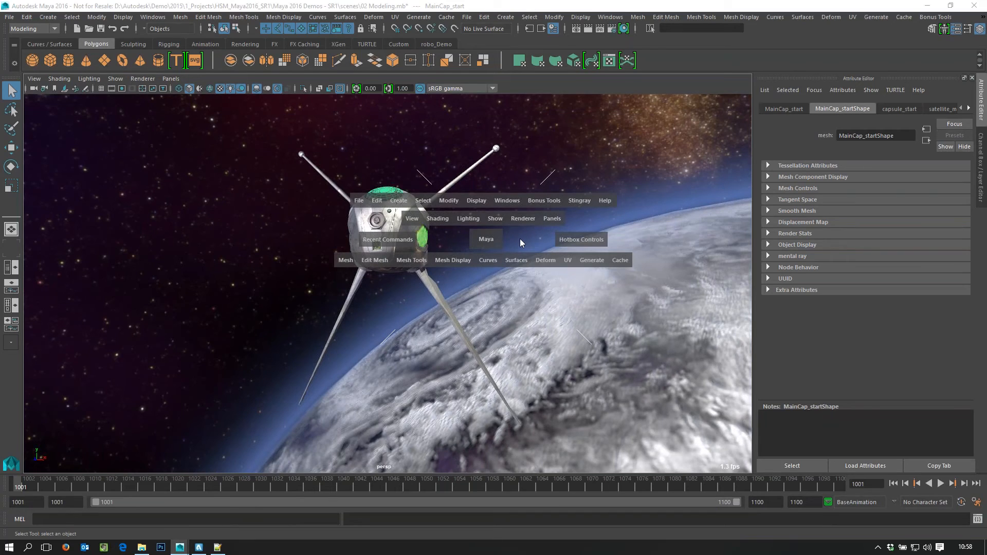
click(574, 238)
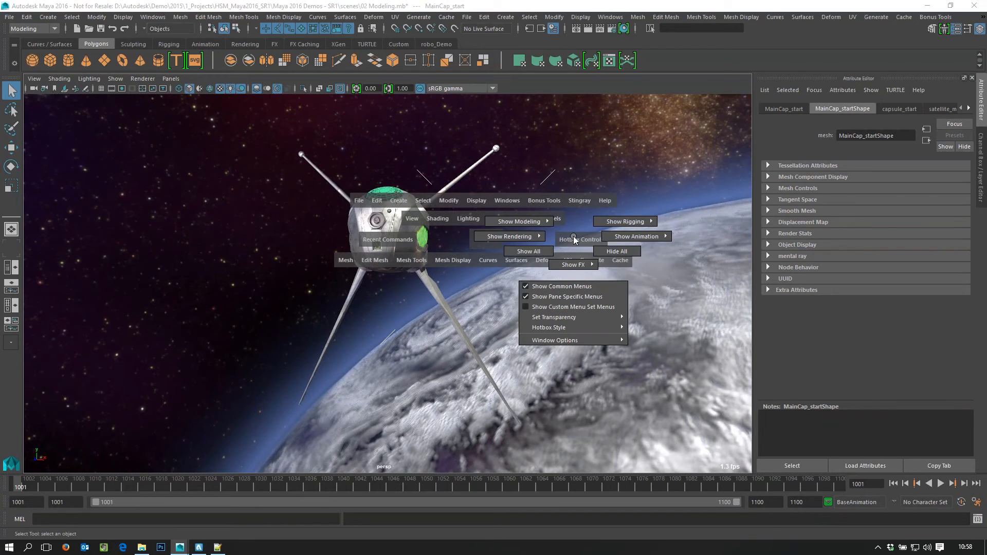
click(533, 251)
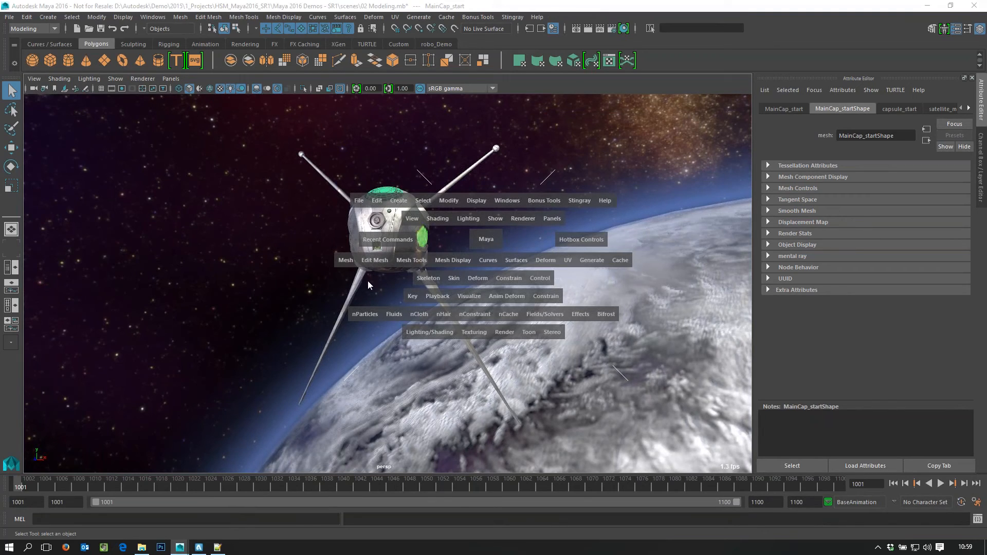
Step: Examine the hotbox's Mesh Display and Display commands and the panel layouts offered in its upper zone
click(452, 261)
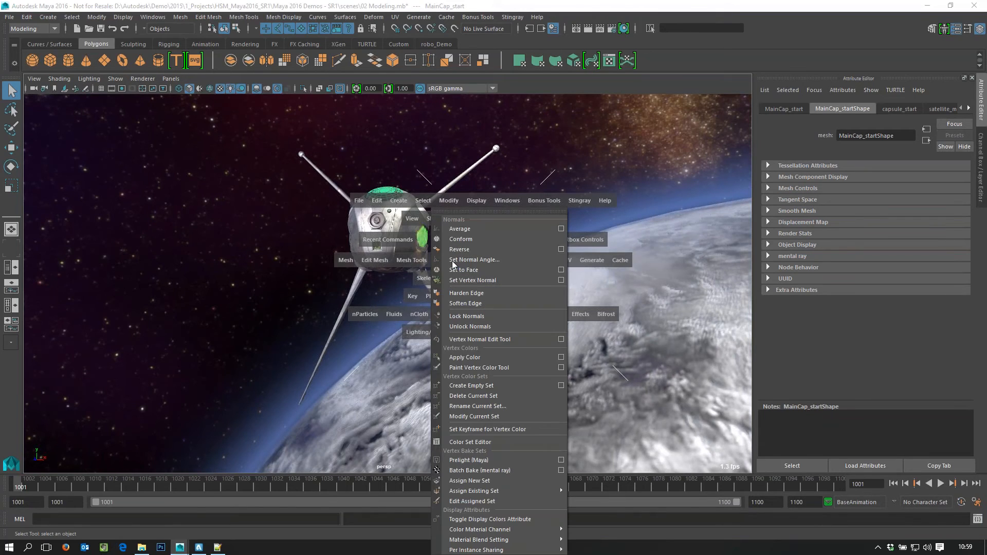
click(334, 422)
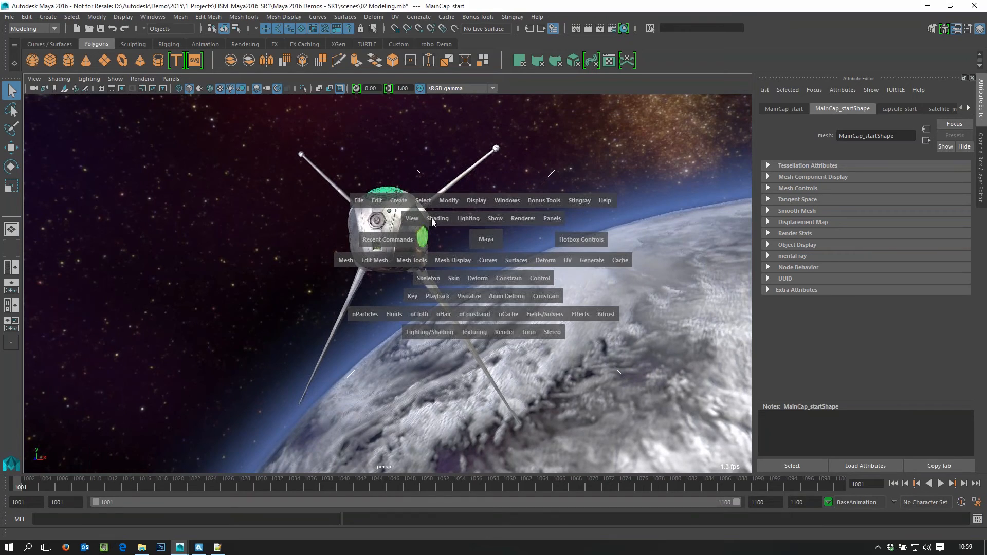
click(480, 201)
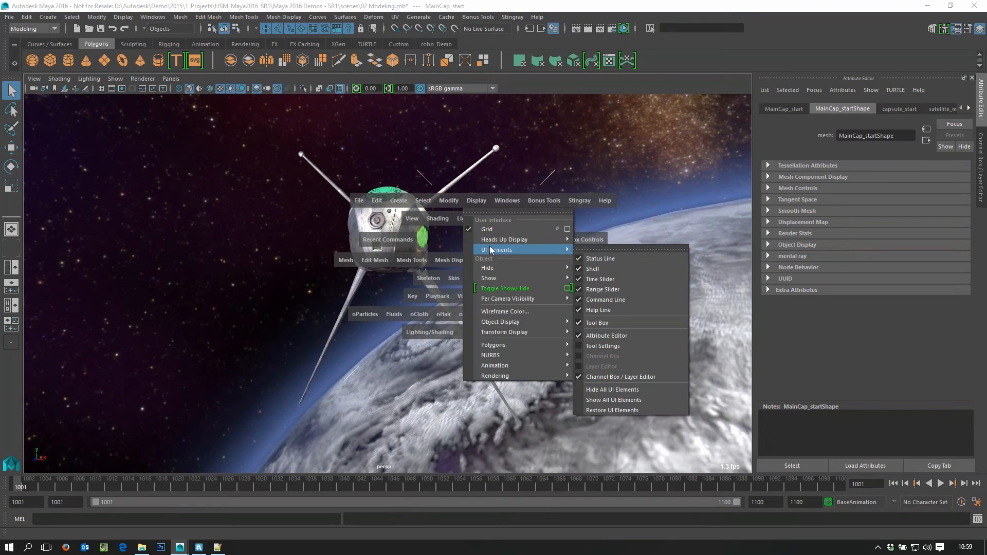
mouse_move(488, 243)
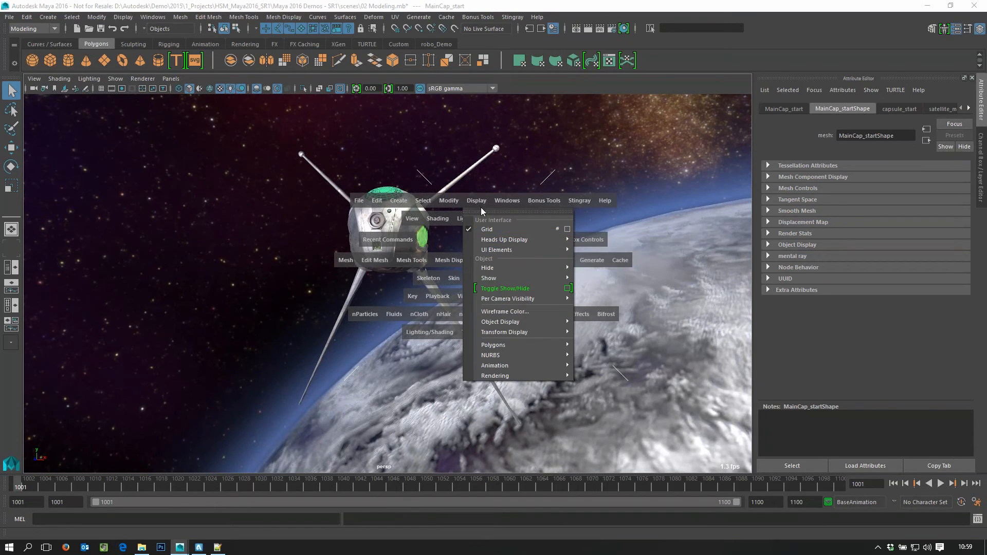
click(568, 155)
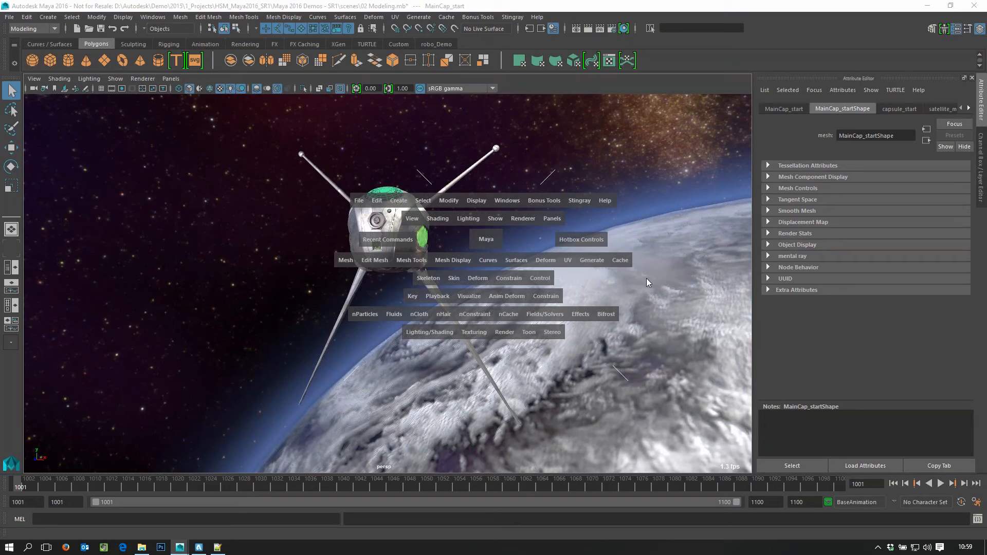
click(666, 268)
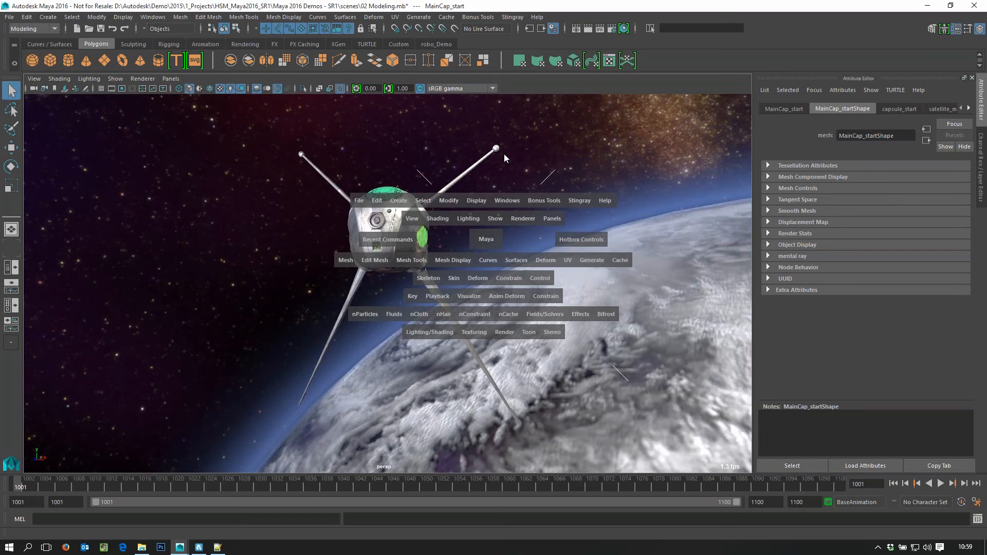
click(504, 153)
mouse_move(502, 152)
mouse_down()
mouse_move(510, 124)
mouse_move(456, 146)
mouse_move(461, 165)
mouse_move(529, 167)
mouse_move(506, 123)
mouse_move(503, 154)
mouse_up()
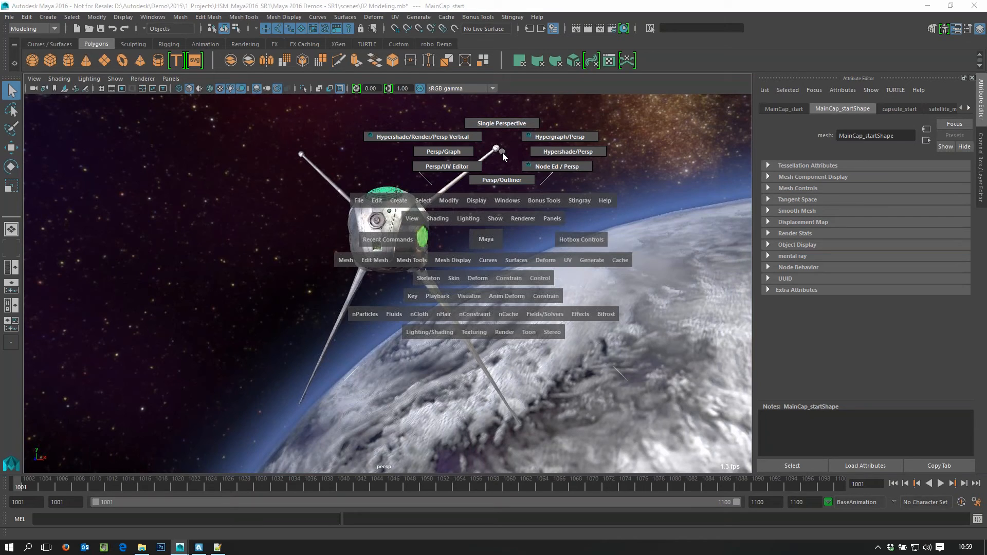
drag(502, 151, 502, 151)
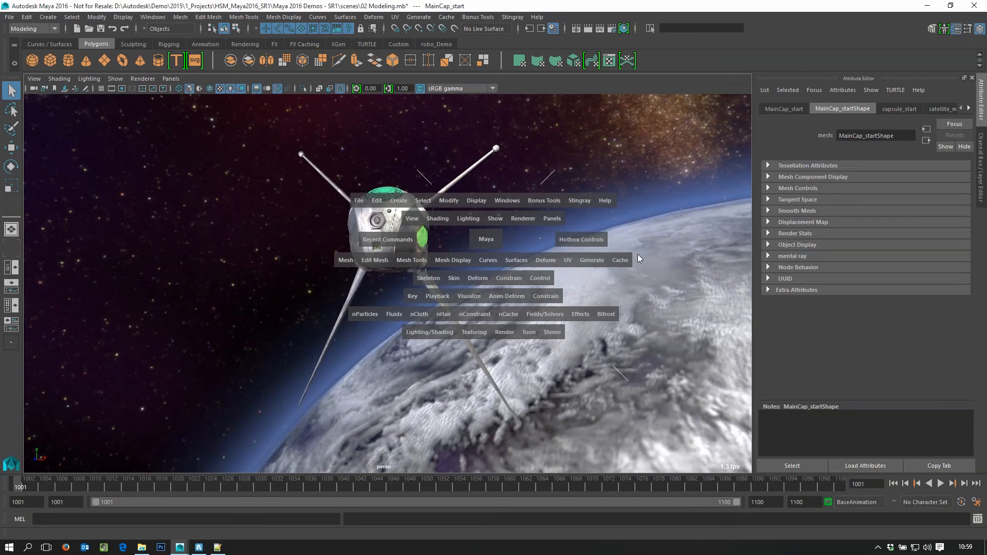
Step: Hide the Time Slider and the Range Slider using the hotbox's zone for interface elements
drag(674, 265, 674, 265)
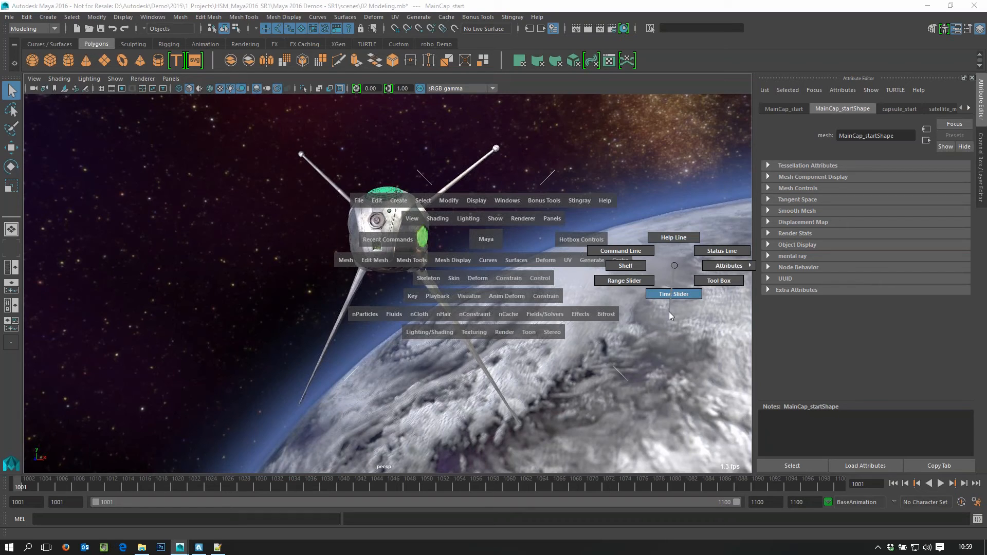
drag(670, 312, 669, 313)
drag(658, 263, 628, 285)
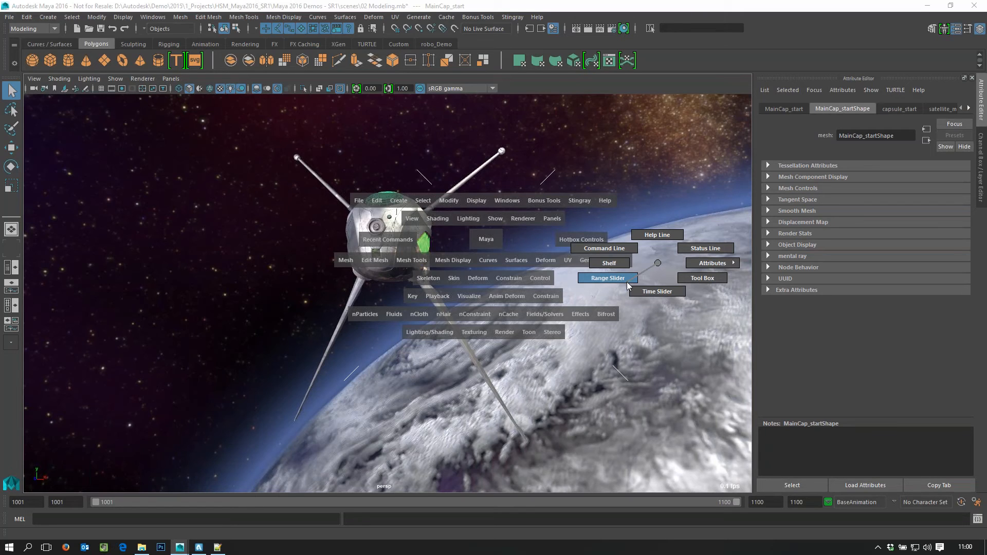
drag(627, 283, 627, 283)
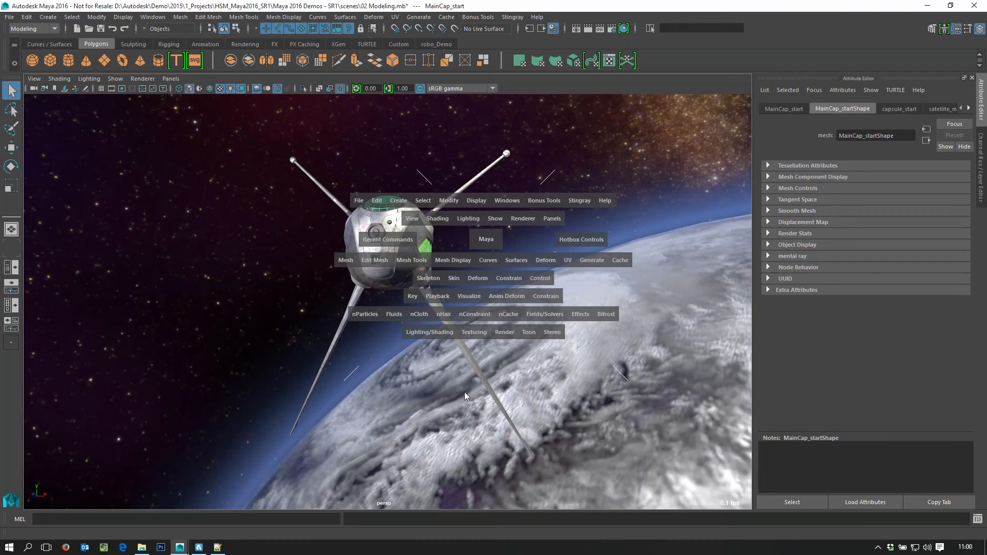
Step: Examine the editor shortcuts in the hotbox's outer zone, such as the Hotkey Editor, and dismiss the hotbox
mouse_move(464, 393)
mouse_down()
mouse_move(462, 363)
mouse_move(416, 379)
mouse_move(477, 424)
mouse_move(501, 378)
mouse_move(465, 384)
mouse_move(465, 393)
mouse_up()
drag(278, 267, 258, 319)
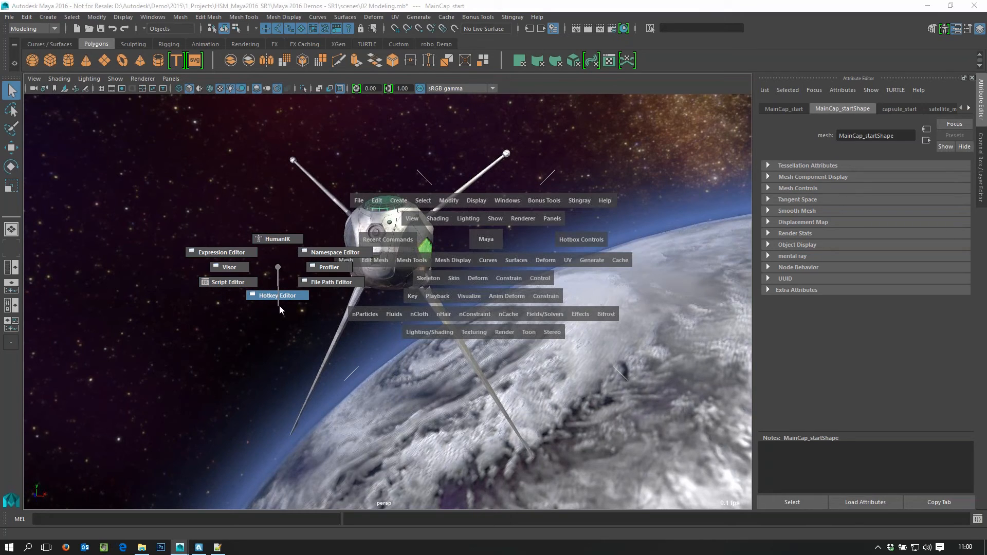
drag(279, 306, 276, 270)
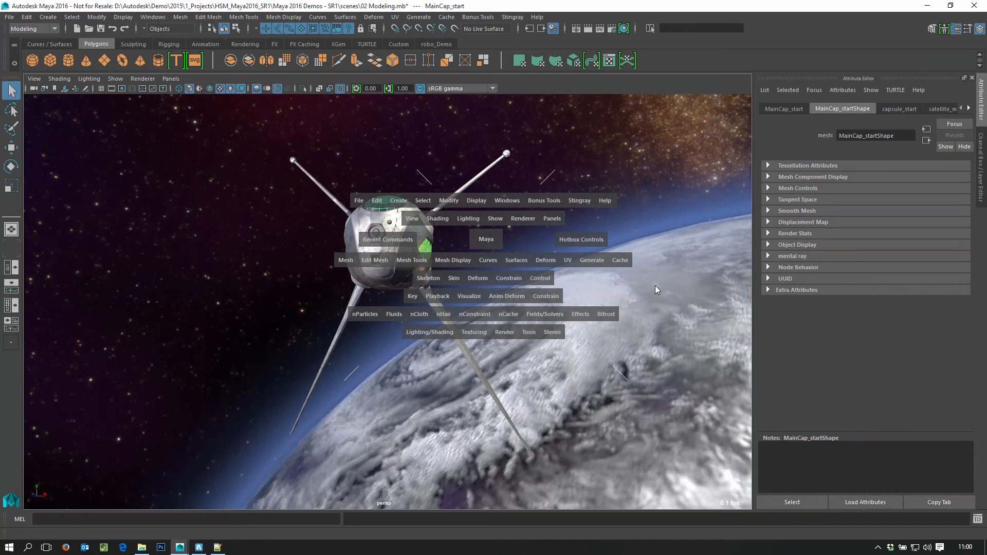
key(space)
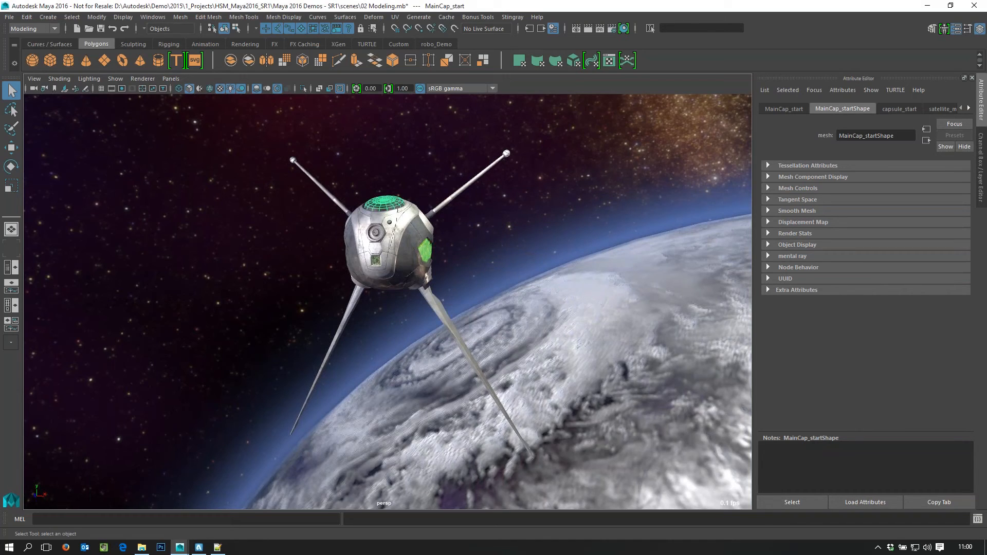
Step: Expand the perspective viewport to full screen and review the panel's Renderer and Shading options
key(ctrl+space)
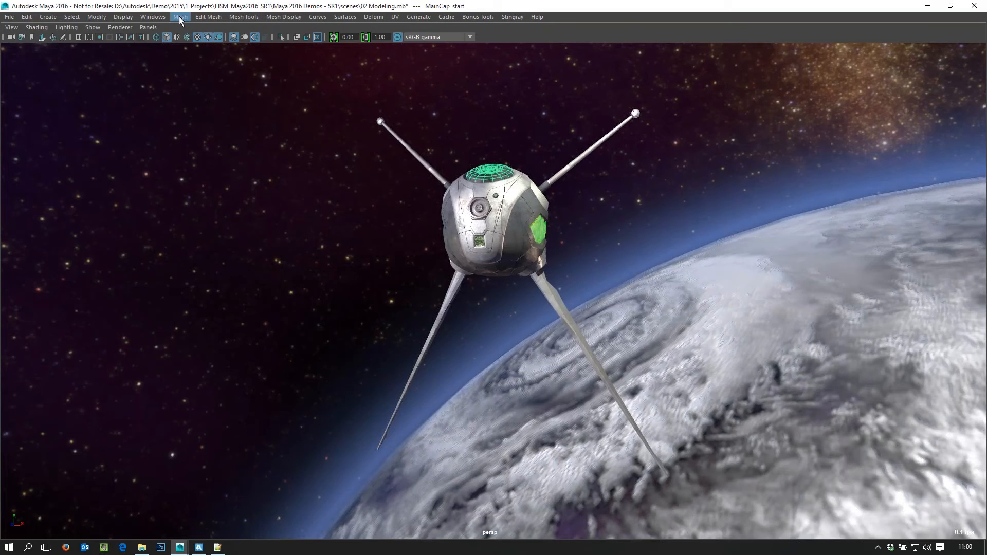
click(203, 18)
click(203, 19)
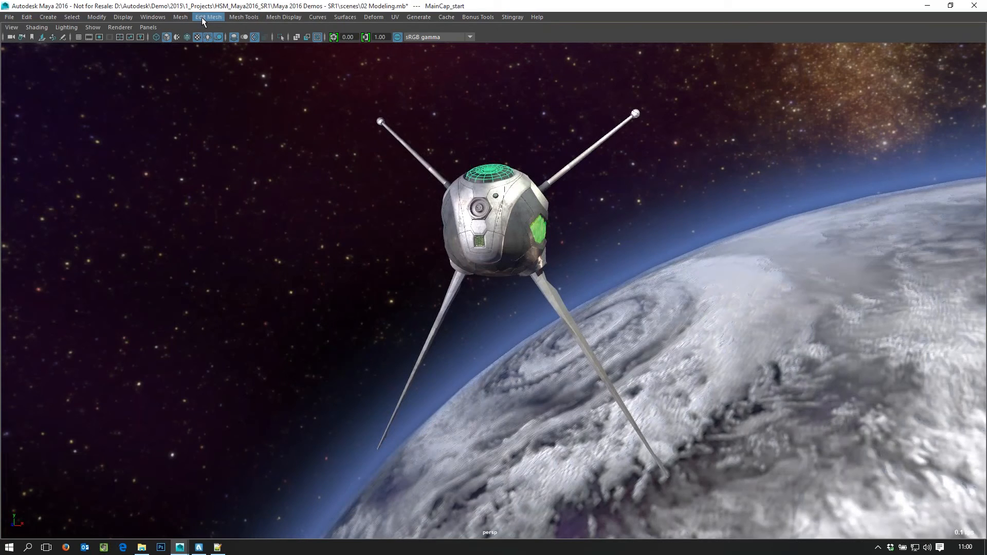
click(124, 28)
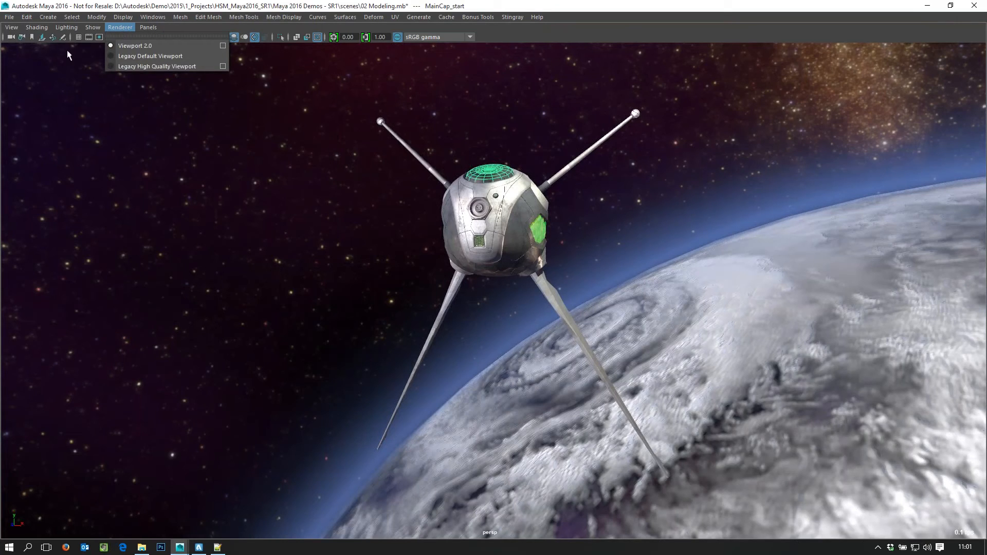
click(37, 27)
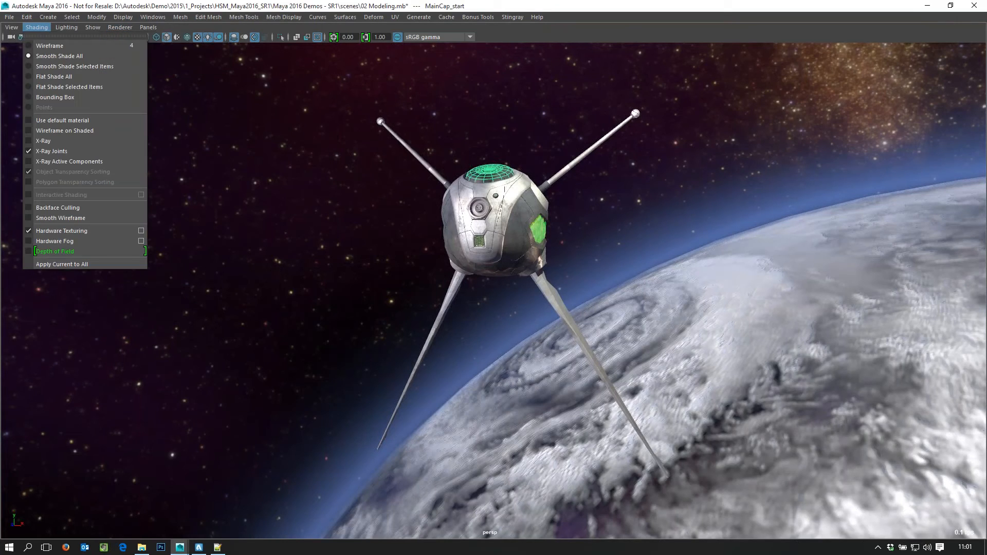
click(496, 34)
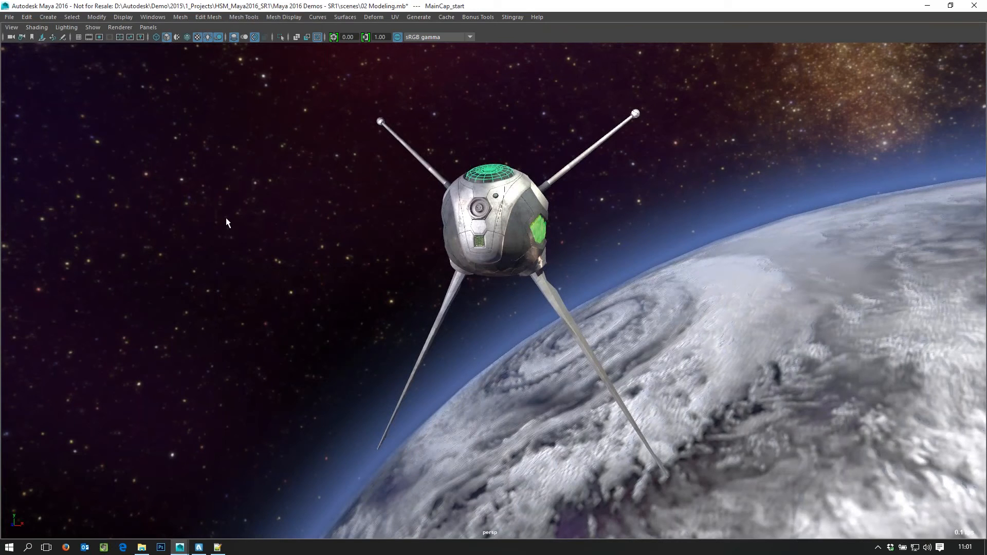
Step: Hide the main menu bar, the panel menu bar and the panel toolbar of the full-screen viewport
key(ctrl+m)
key(shift+m)
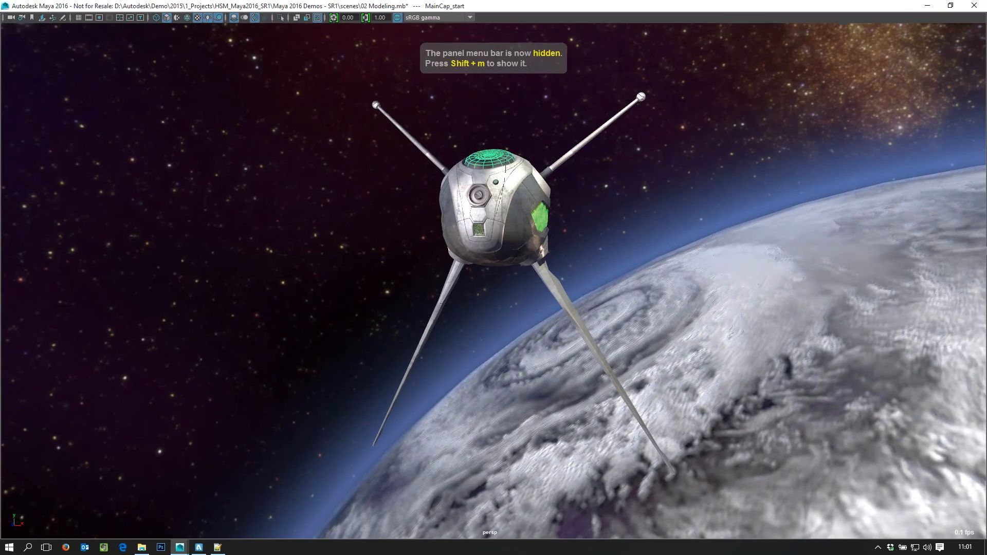
key(ctrl+shift+m)
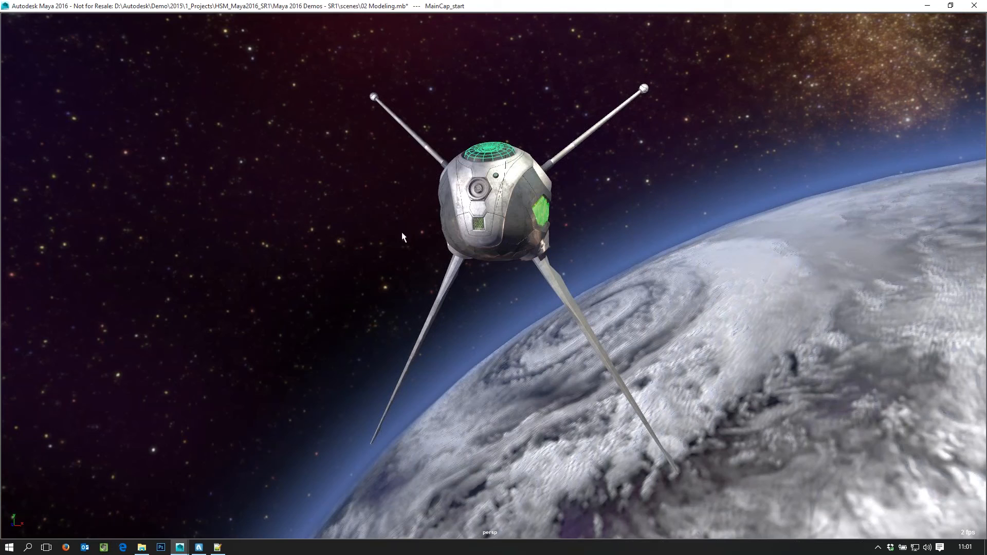
Step: Limit the hotbox to the Modeling menu set, examine its Mesh commands and dismiss the hotbox
key(space)
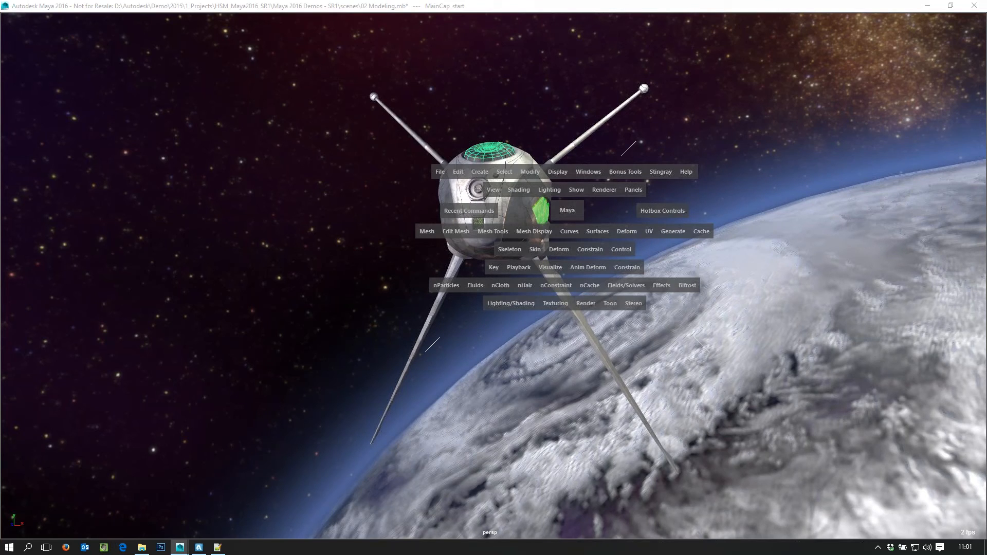
drag(651, 211, 603, 128)
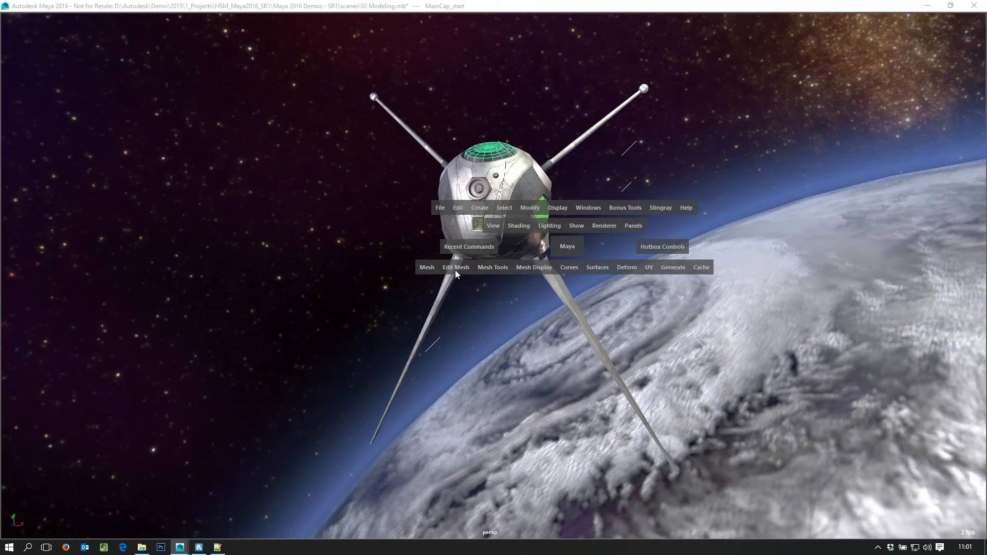
click(428, 267)
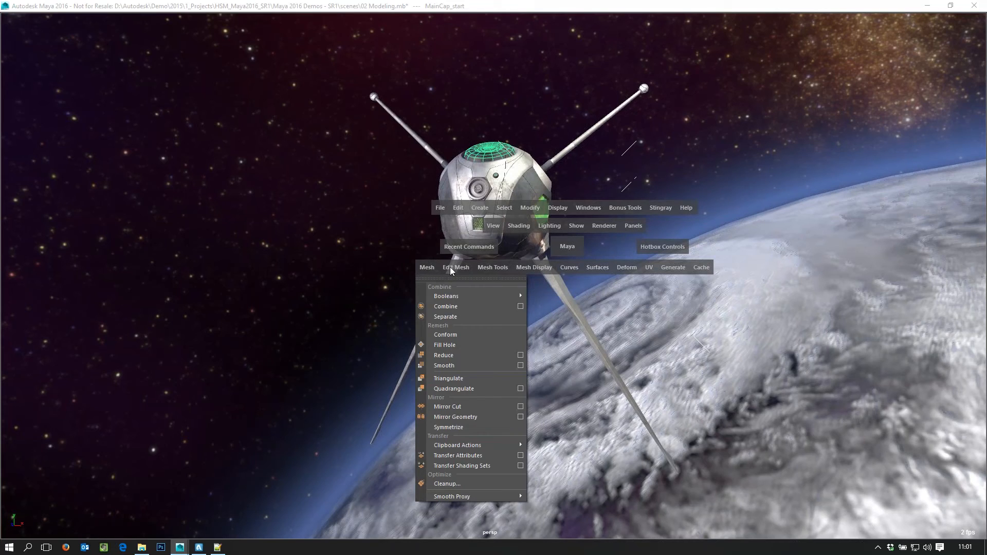
click(789, 355)
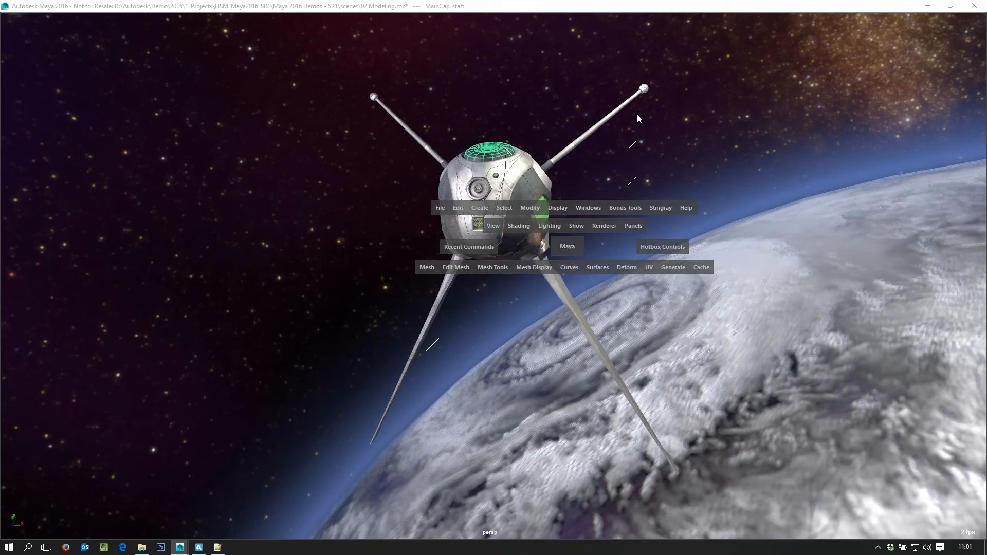
key(space)
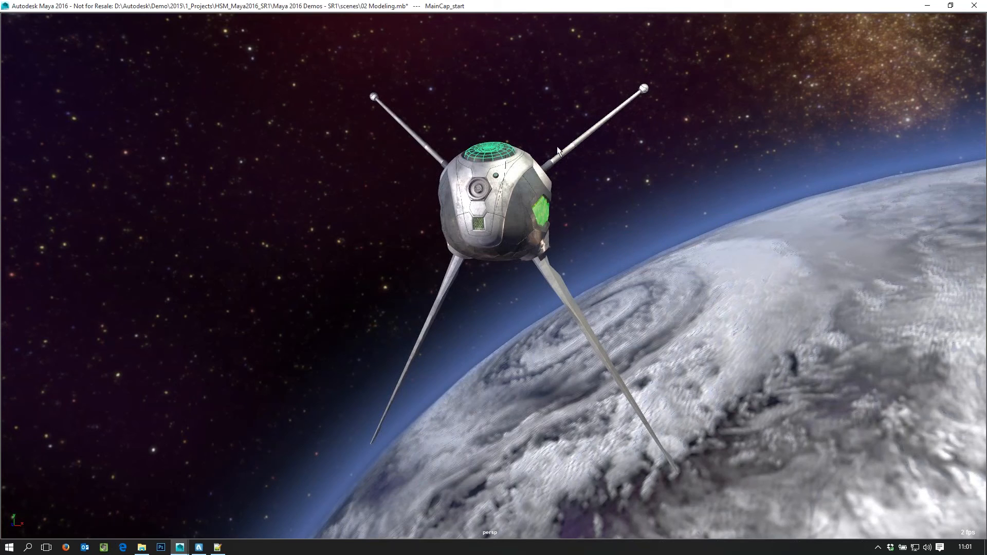
Step: Frame the selected satellite cap and isolate it in the viewport
key(f)
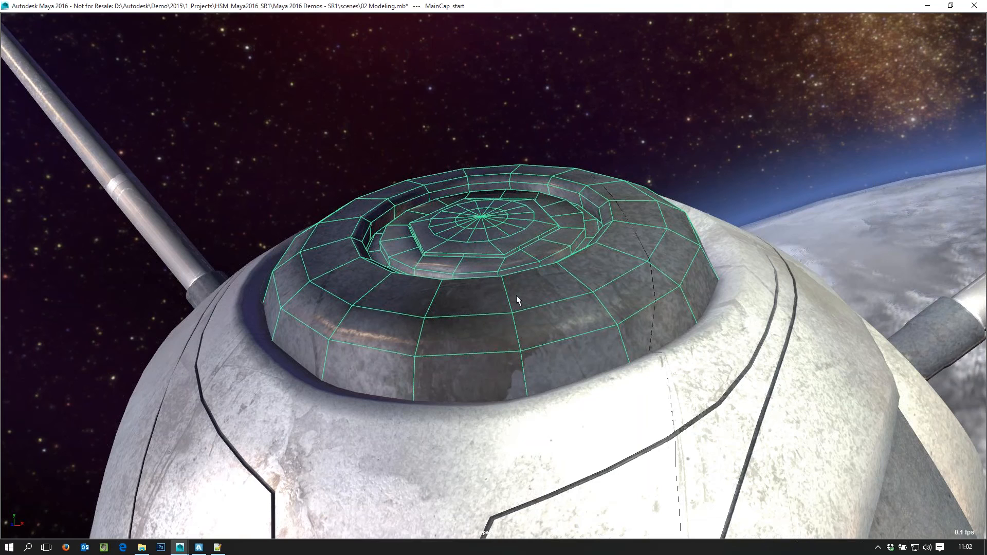
key(ctrl+1)
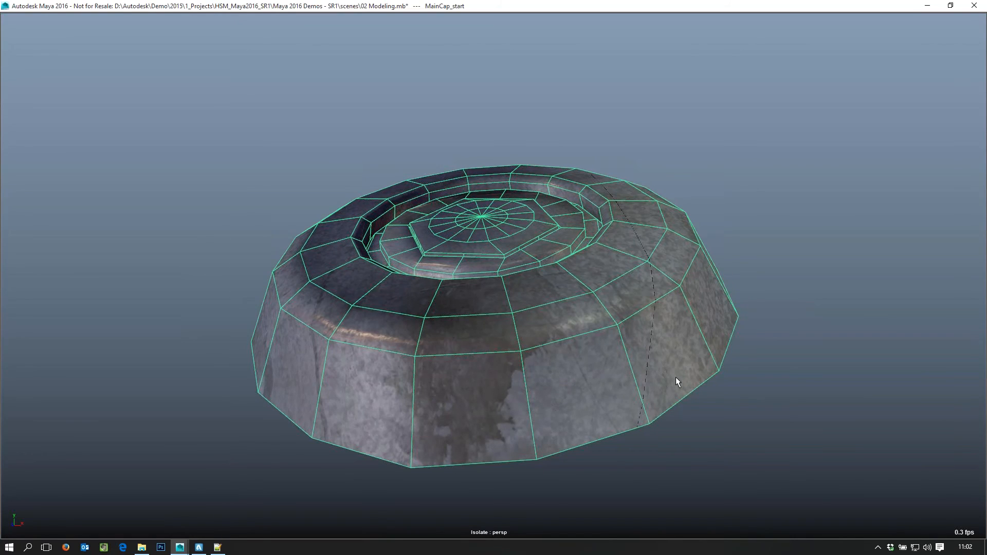
alt+drag(675, 377, 489, 391)
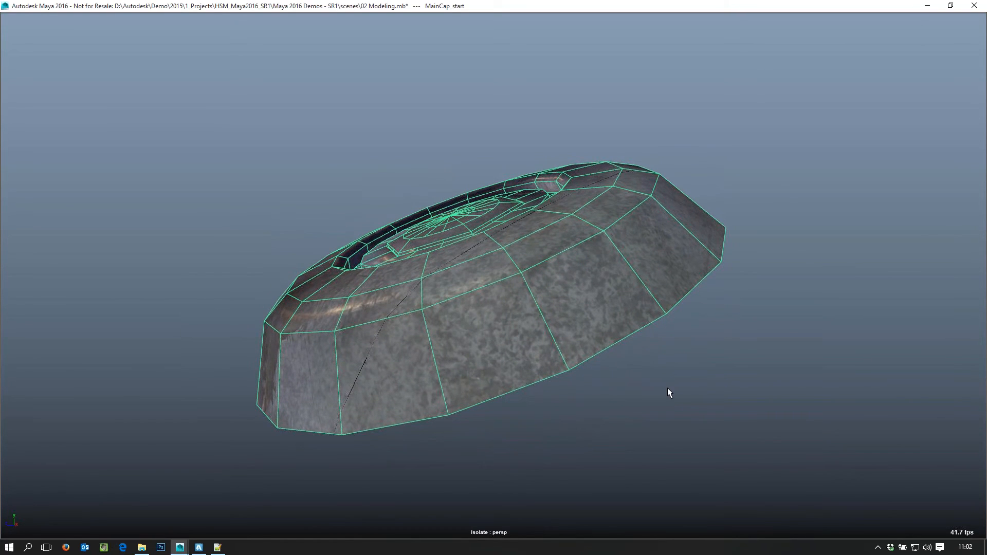
Step: Bring back the panel menu bar and toggle Auto Load New Objects in the Isolate Select options
key(shift+m)
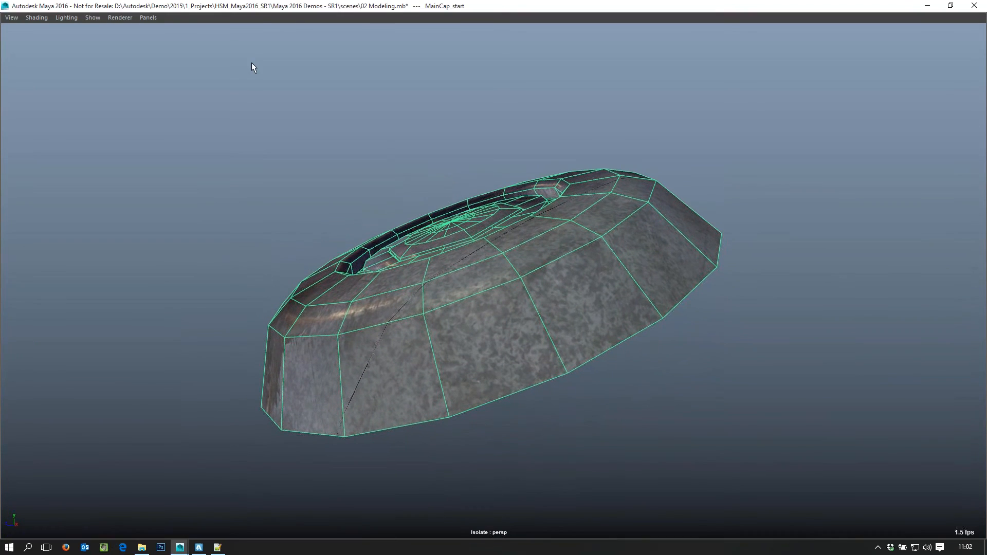
click(92, 19)
mouse_move(121, 37)
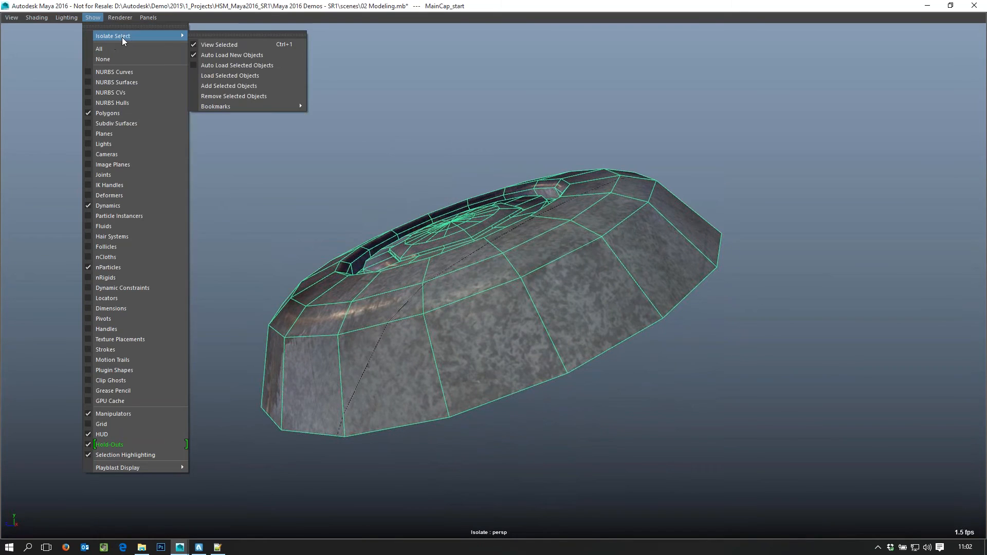
click(230, 56)
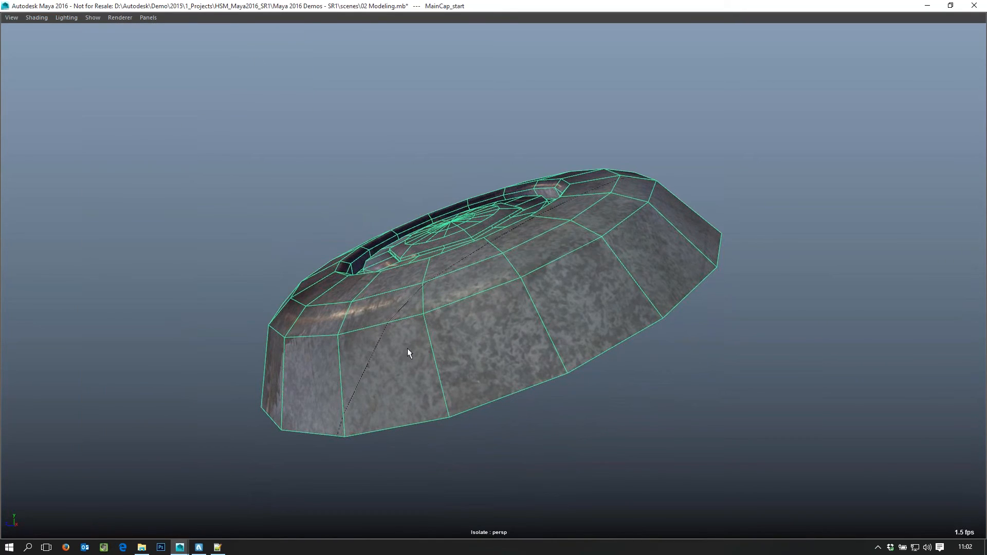
Step: Review the component modes in the cap's marking menu, including the UV choices, and switch to Face selection
alt+drag(362, 384, 508, 297)
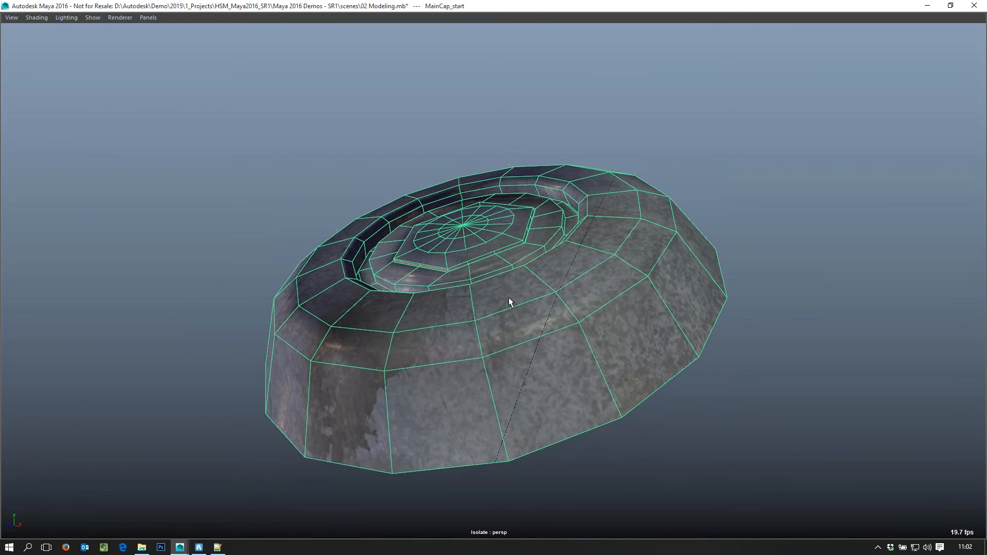
alt+drag(473, 398, 470, 279)
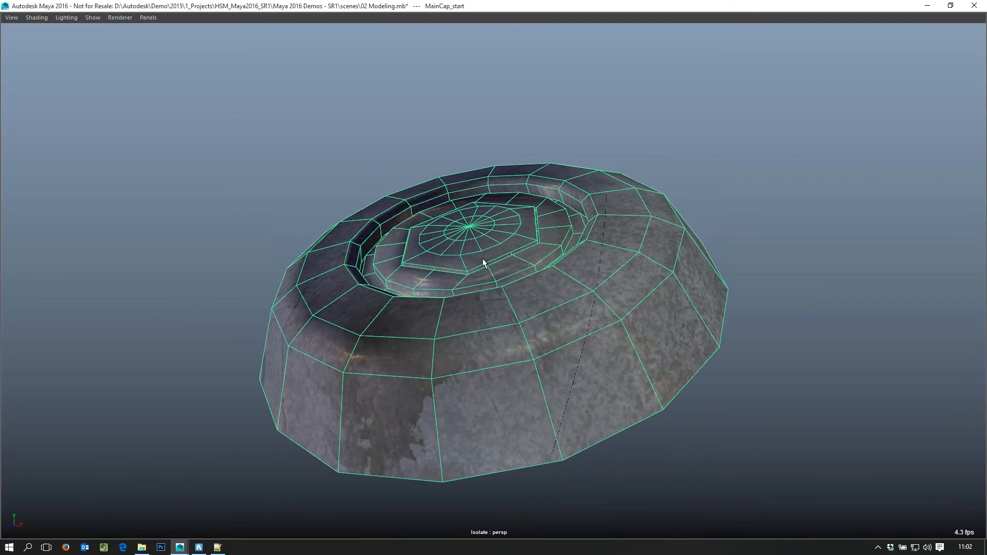
alt+drag(504, 355, 565, 341)
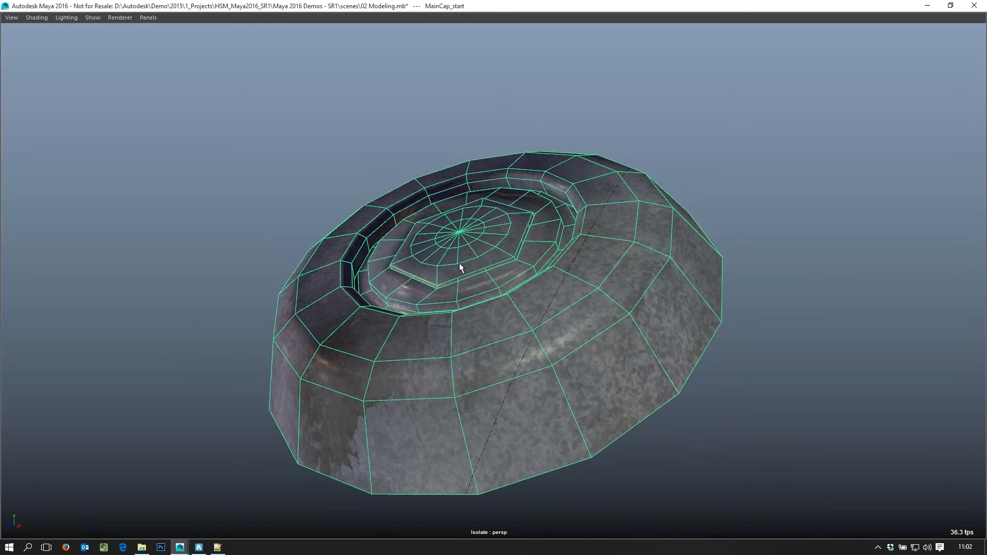
right_click(467, 232)
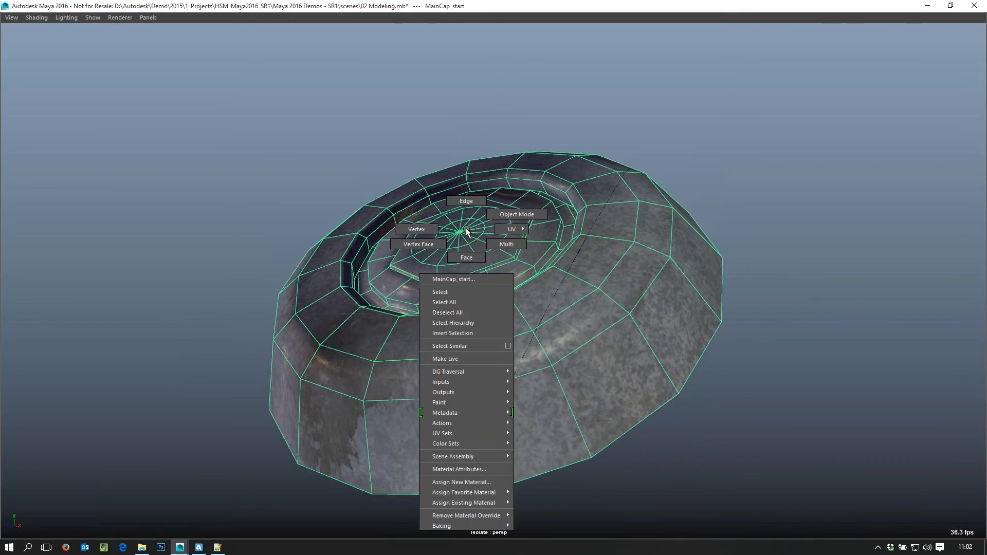
right_drag(467, 232, 464, 264)
right_drag(477, 201, 513, 225)
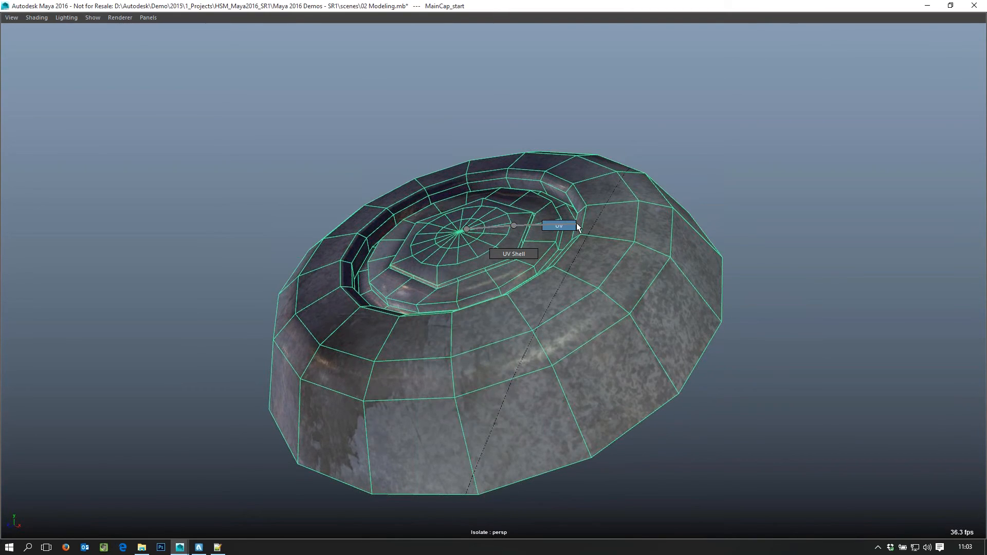
right_drag(576, 224, 467, 257)
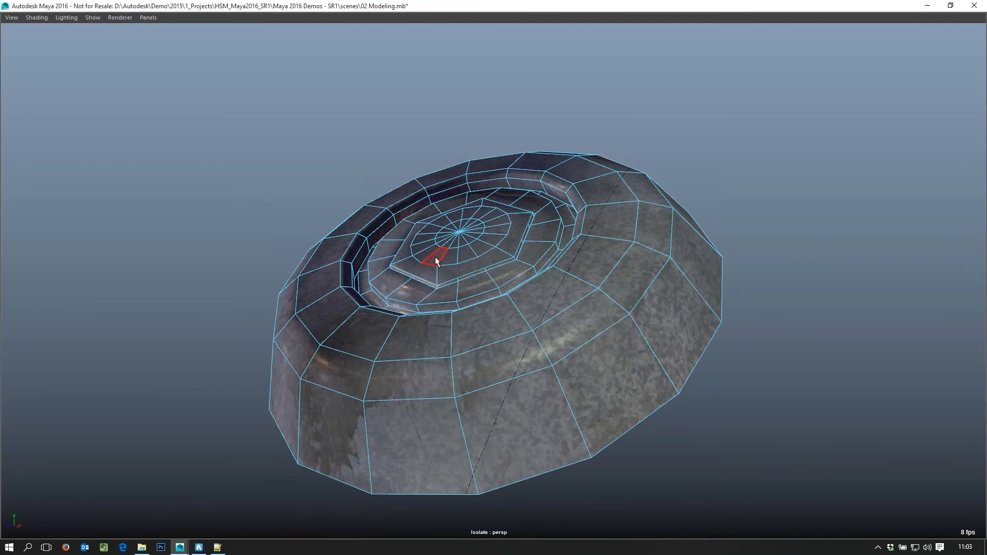
Step: Select all faces of the cap's inner disc shell and try moving it out of the ring, undoing the move
click(488, 237)
click(516, 241)
double_click(514, 239)
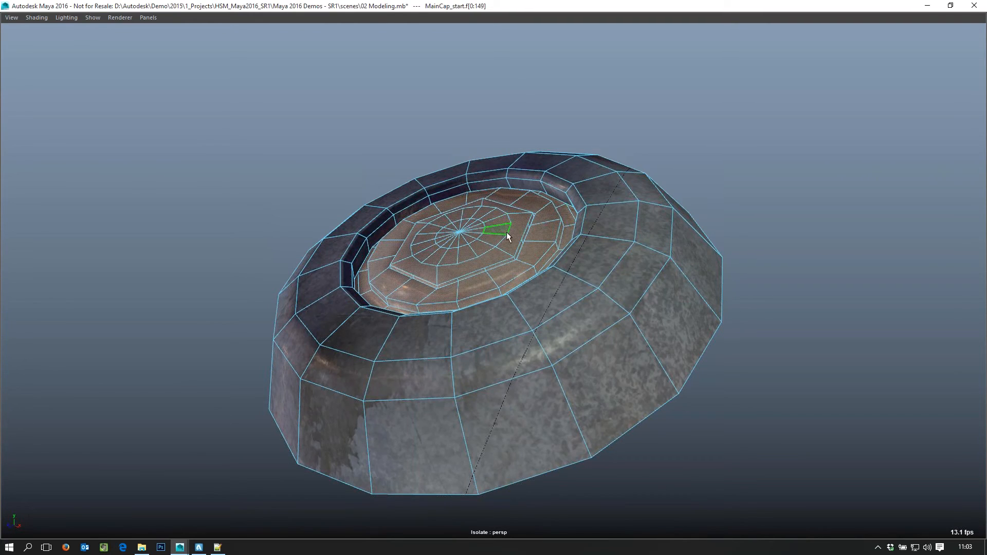
double_click(455, 280)
alt+drag(560, 361, 286, 154)
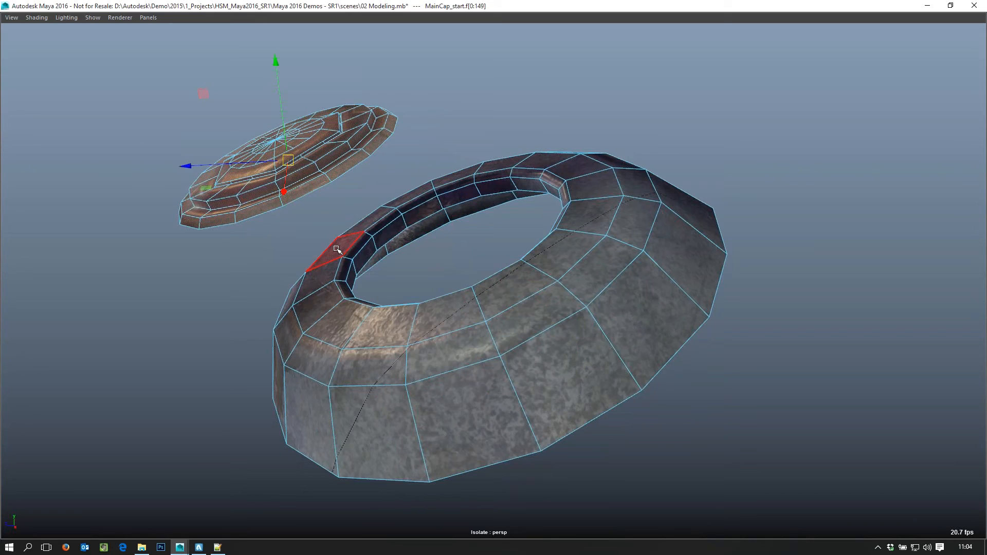
key(ctrl+z)
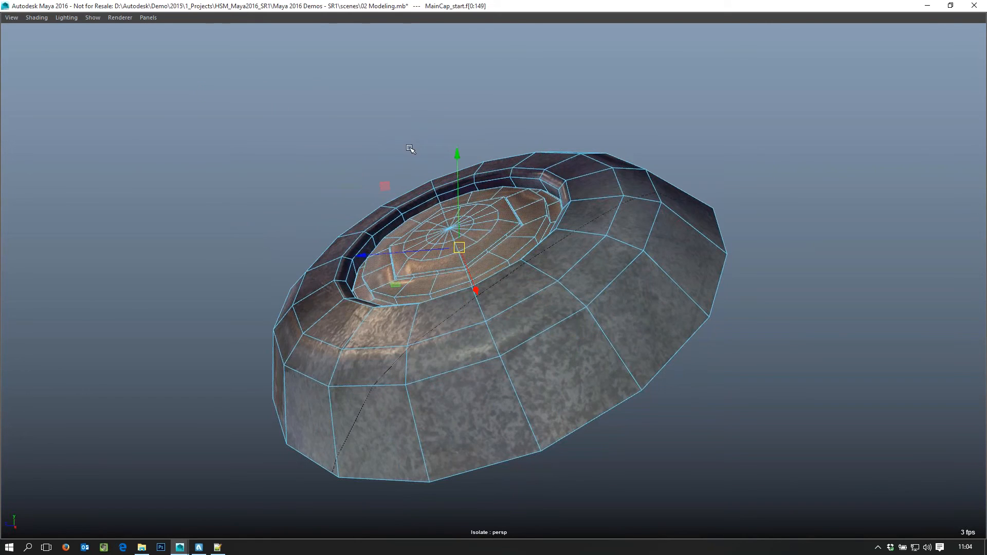
Step: Examine the Move tool's marking menu and its Object and World axis orientations
click(327, 149)
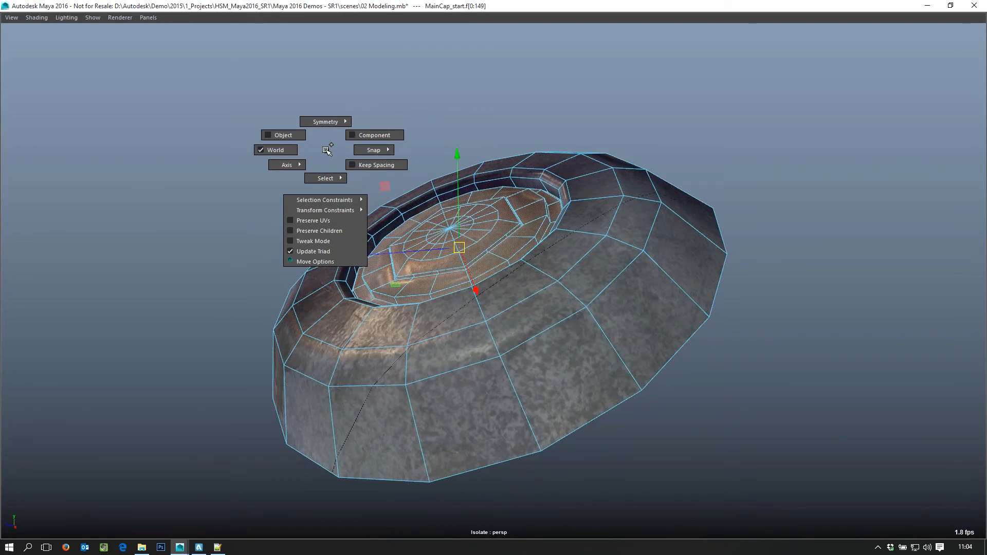
drag(328, 150, 260, 124)
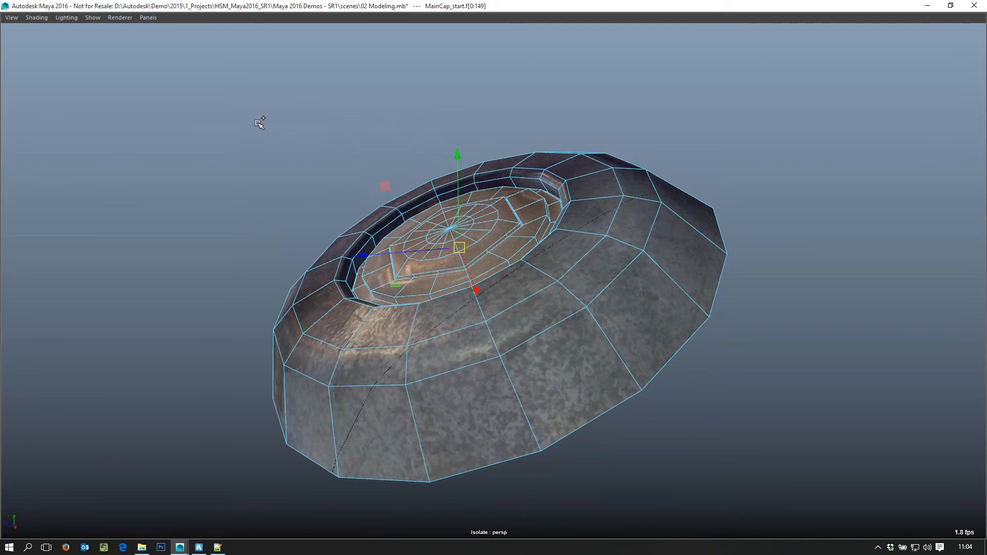
alt+drag(549, 342, 587, 349)
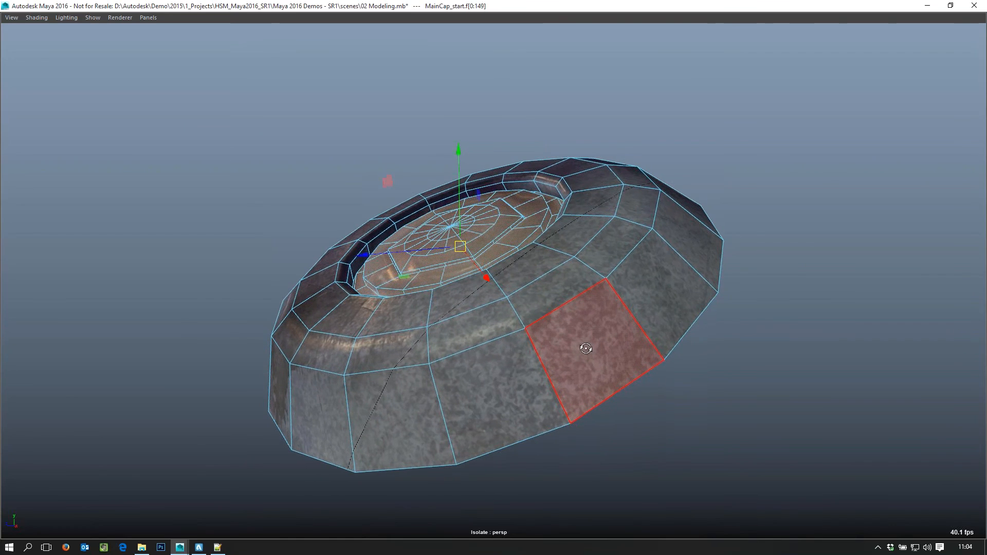
right_drag(287, 161, 220, 159)
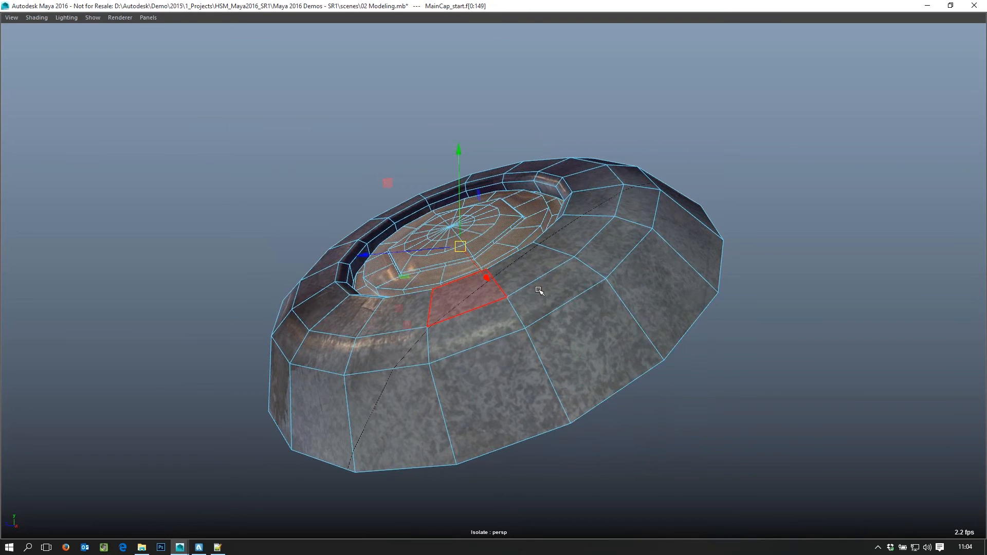
Step: Move the pivot of the selected disc faces away from the cap into the empty space above it
alt+middle_drag(537, 287, 607, 298)
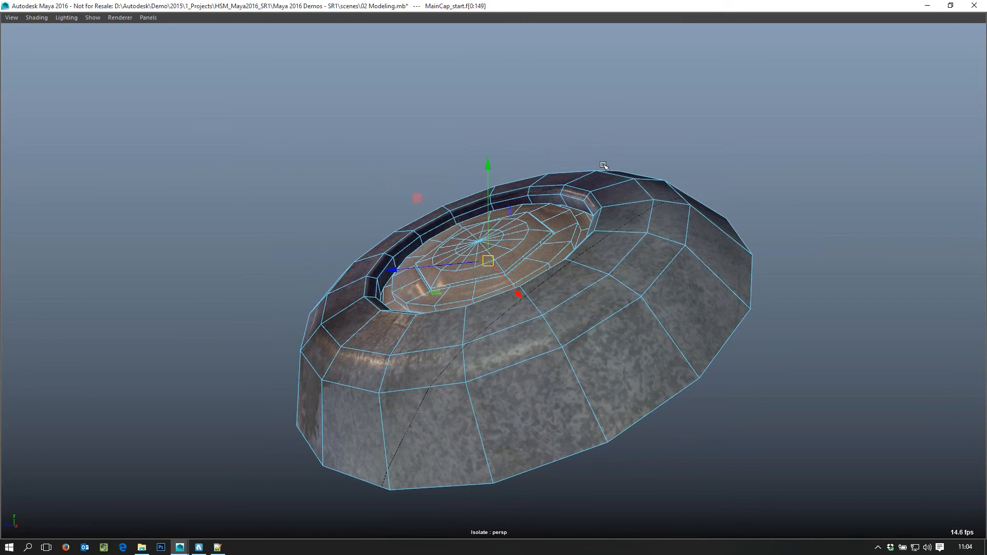
key(d)
drag(477, 242, 308, 180)
key(d)
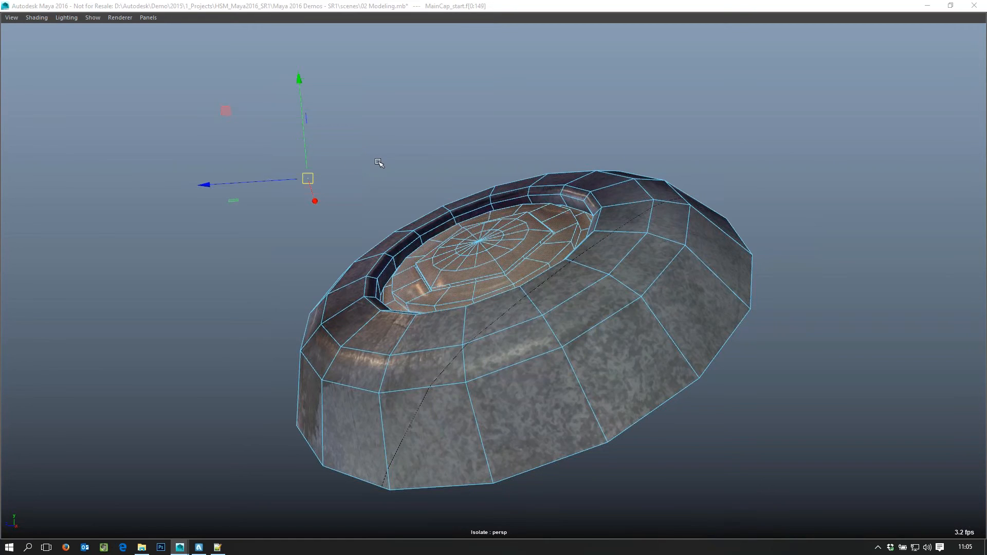
Step: Reset the pivot of the selected disc faces to its default position
key(d)
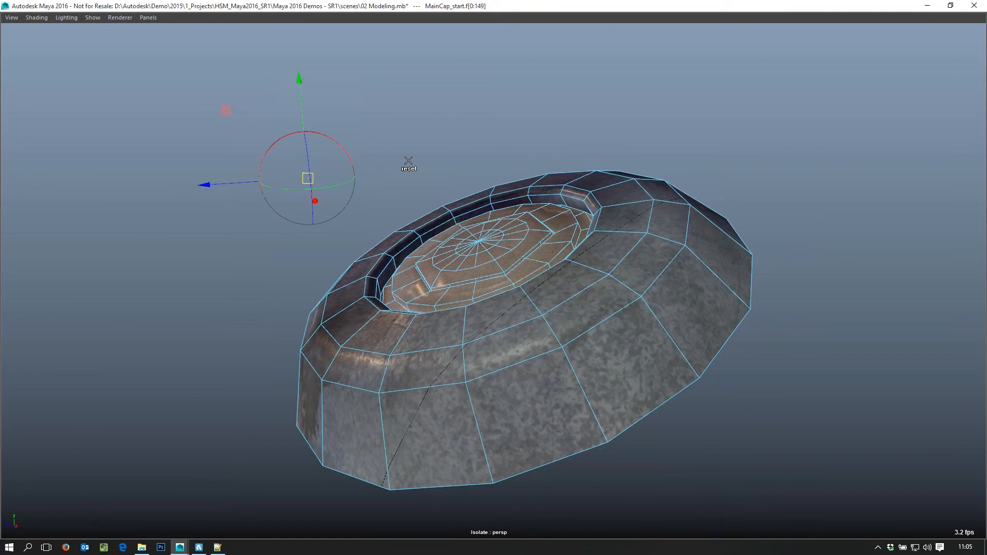
key(d)
click(415, 133)
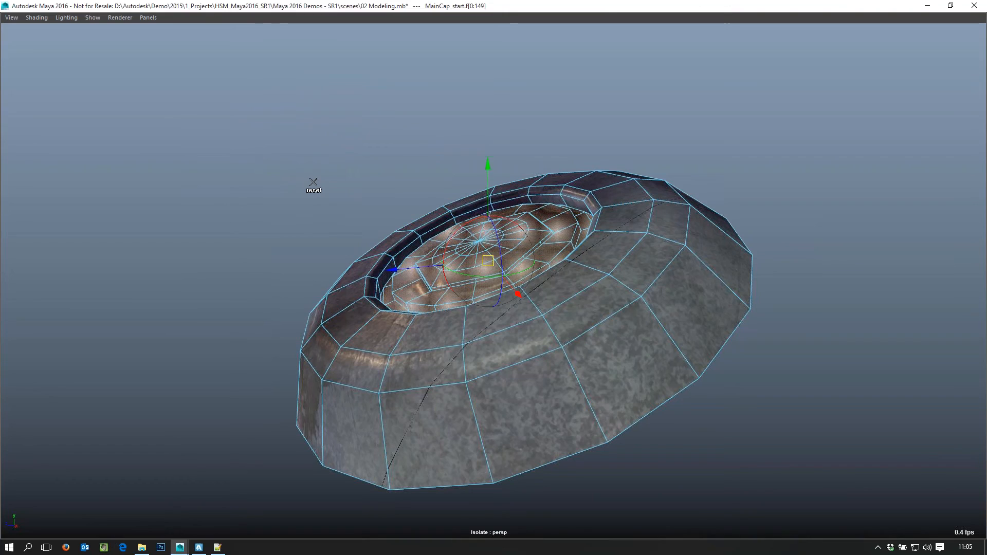
Step: Move the pivot into empty space, snap it to a vertex on the cap's outer edge, then to the disc's centre vertex
drag(489, 261, 222, 172)
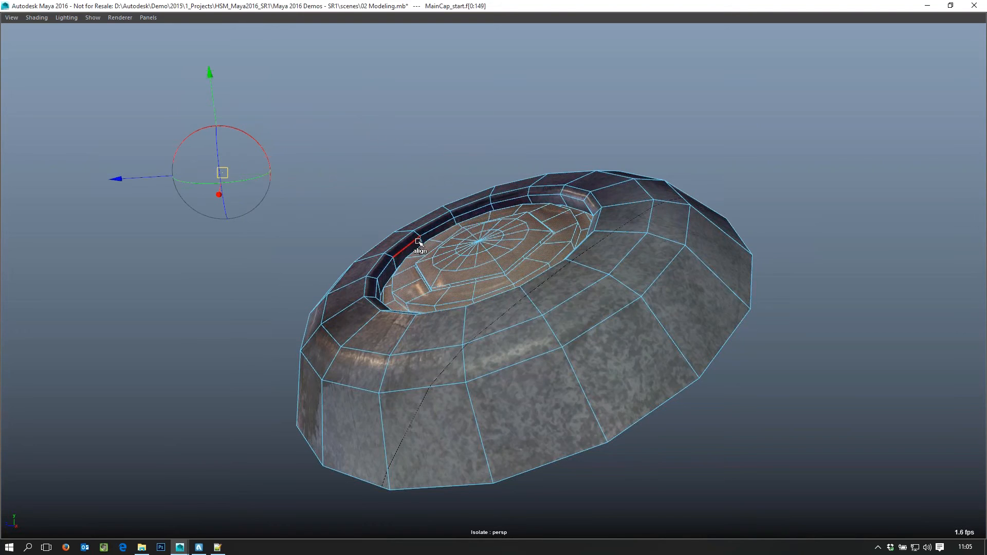
alt+drag(438, 321, 570, 350)
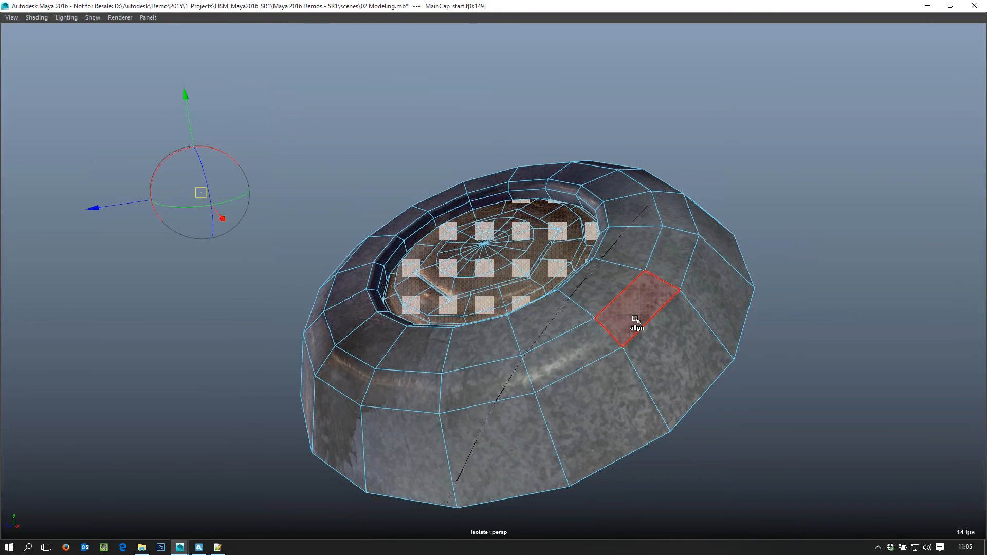
click(649, 181)
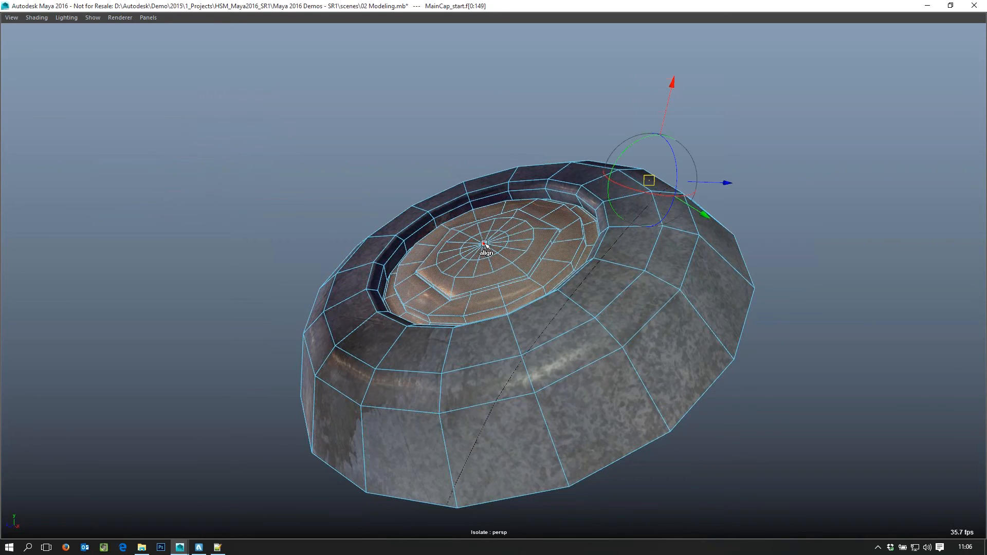
click(484, 243)
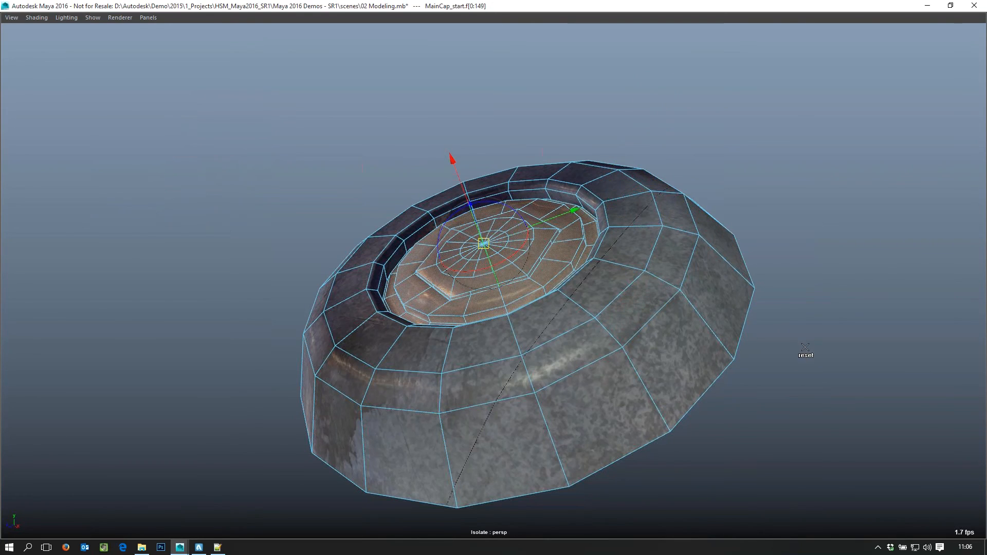
mouse_move(805, 348)
alt+mouse_down()
mouse_move(769, 339)
mouse_move(788, 355)
alt+mouse_up()
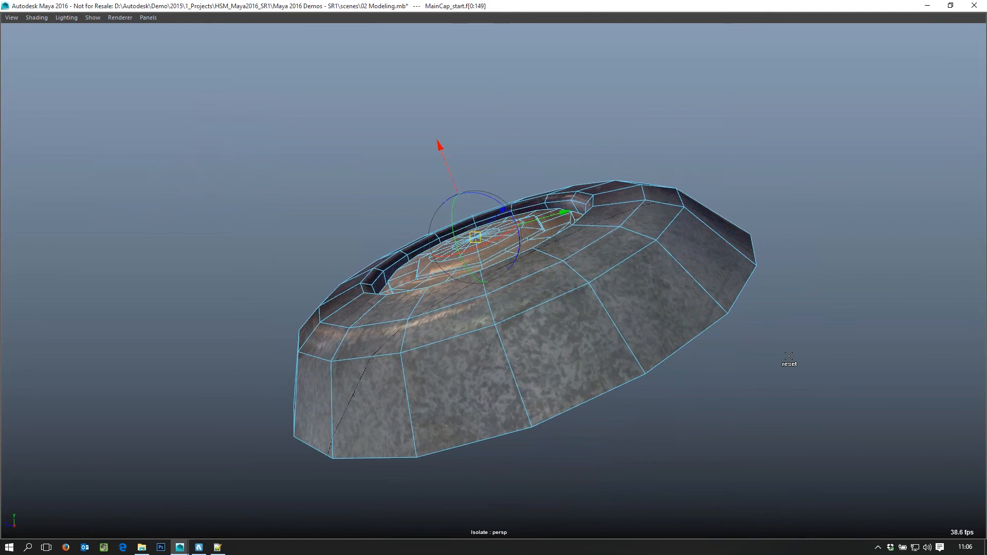
alt+drag(782, 360, 722, 422)
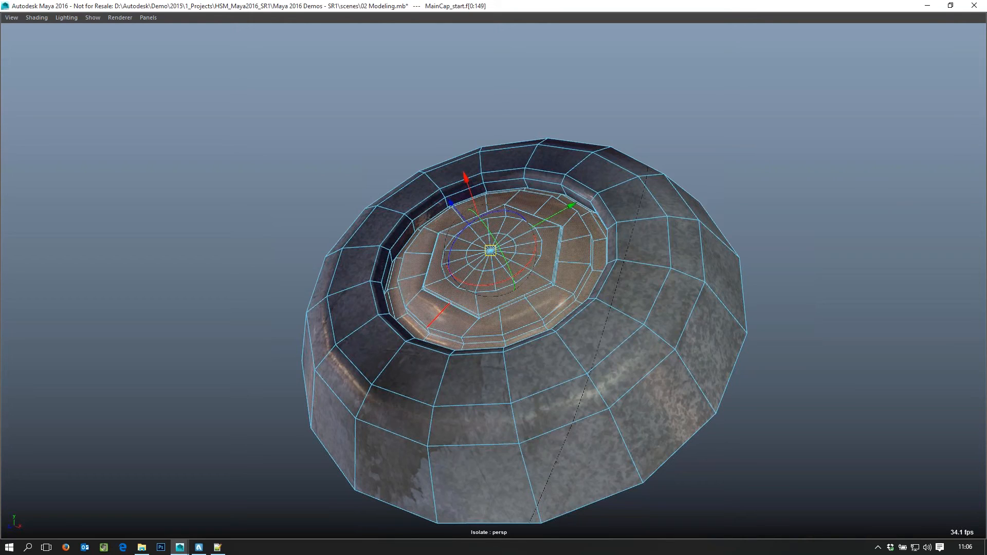
Step: Align the pivot's orientation to an edge on the disc and exit pivot editing
ctrl+click(439, 316)
alt+drag(892, 297, 897, 322)
alt+drag(814, 268, 669, 254)
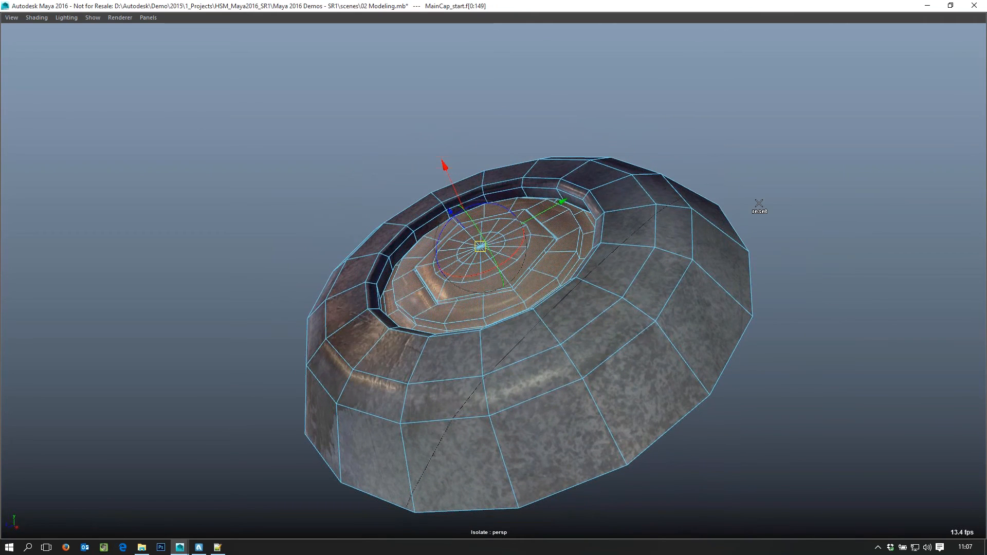
click(511, 109)
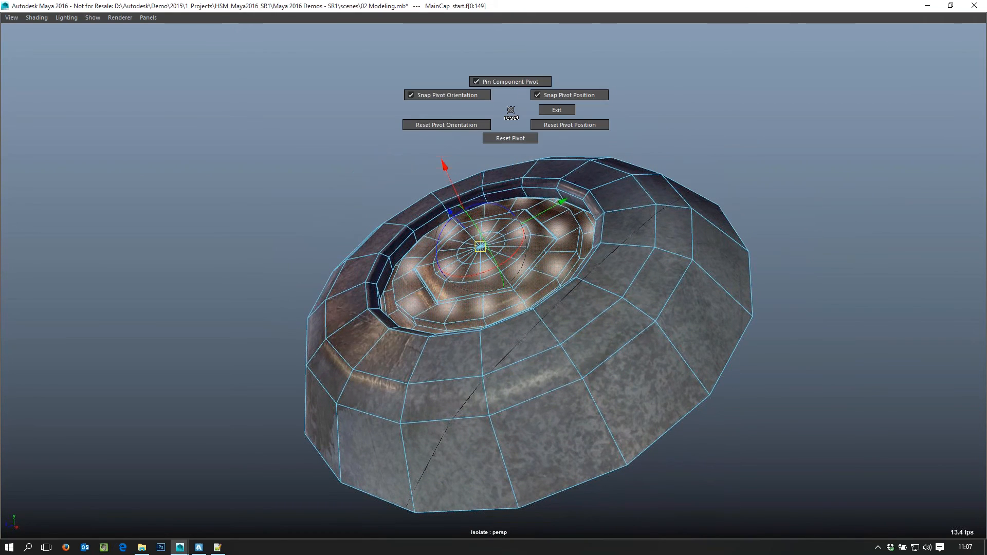
drag(511, 109, 590, 112)
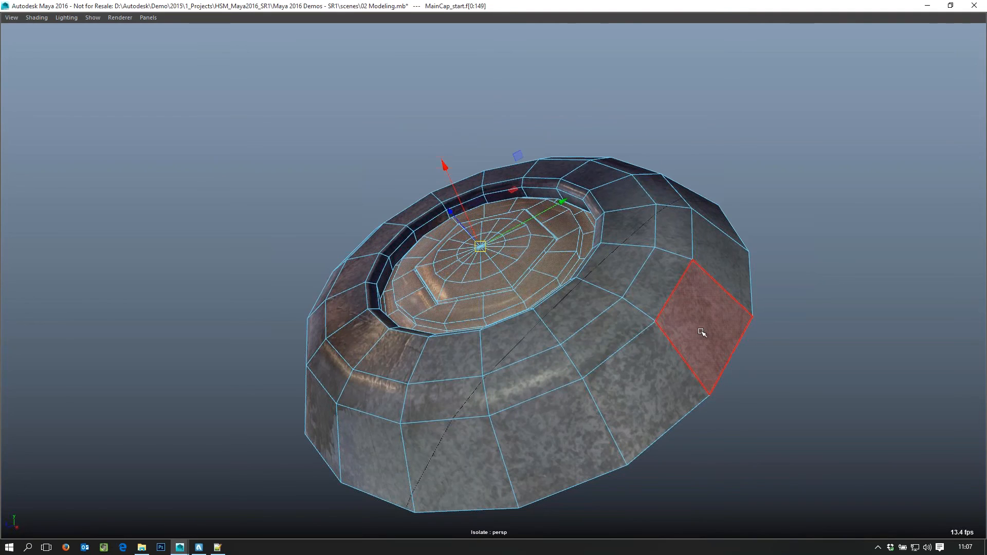
Step: Try moving the disc faces out of the ring along the pivot's X axis, and undo the move
alt+drag(743, 329, 730, 303)
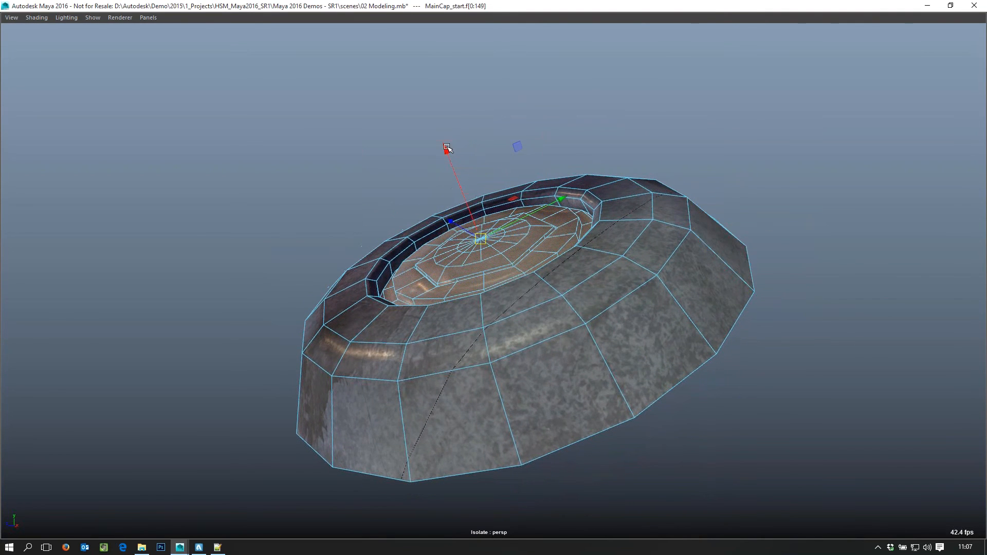
drag(447, 148, 400, 83)
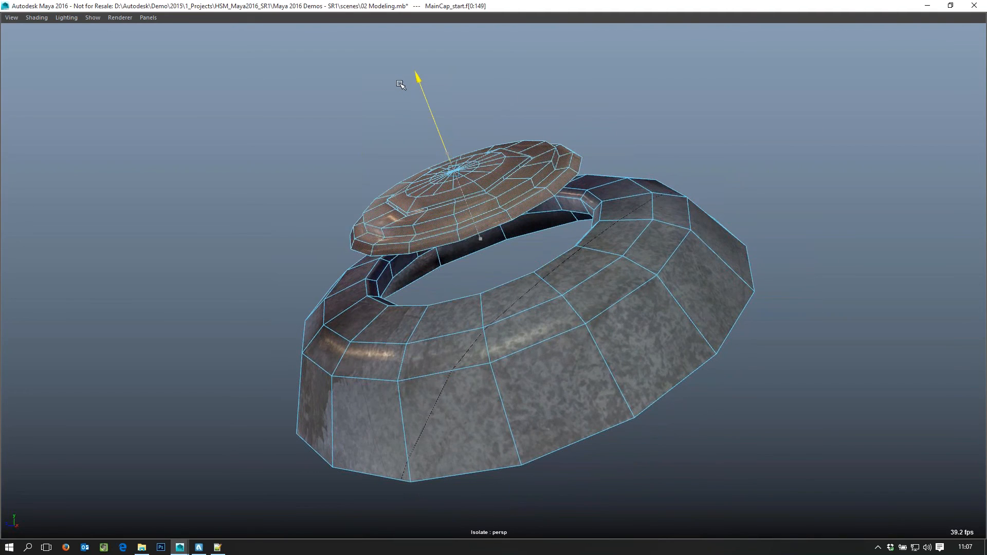
click(414, 85)
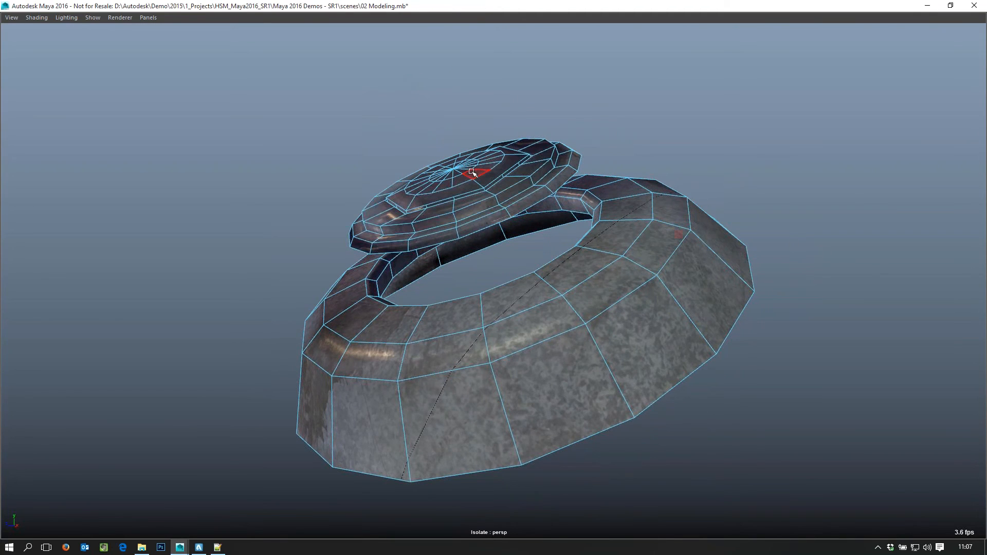
key(ctrl+z)
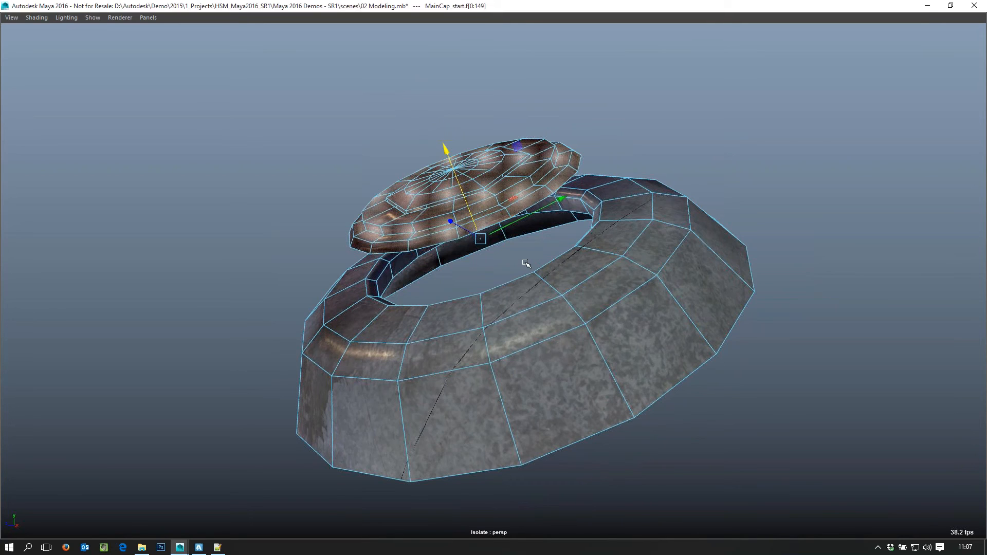
key(ctrl+z)
key(ctrl+z)
key(ctrl+z)
key(ctrl+z)
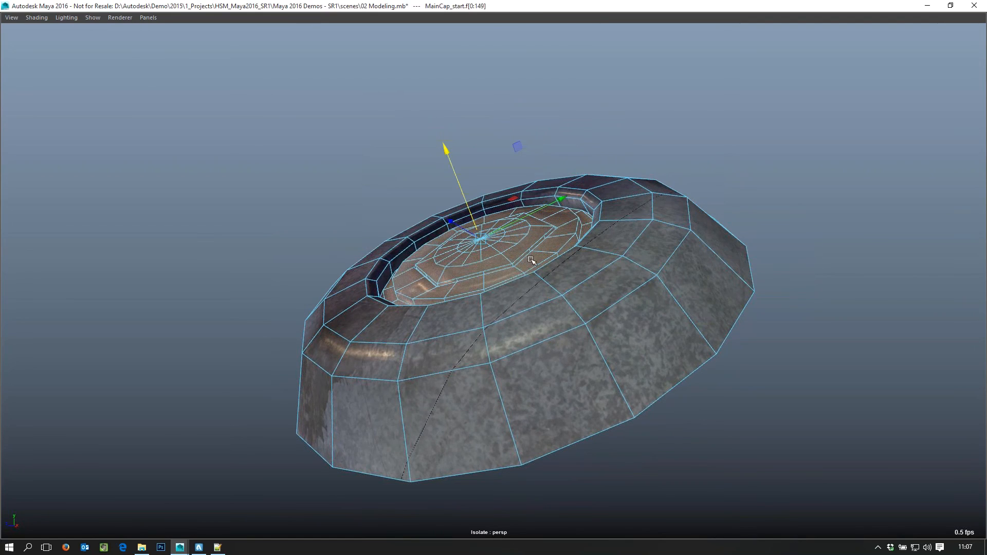
Step: Reset the disc faces' pivot to its default position and undo the reset
key(d)
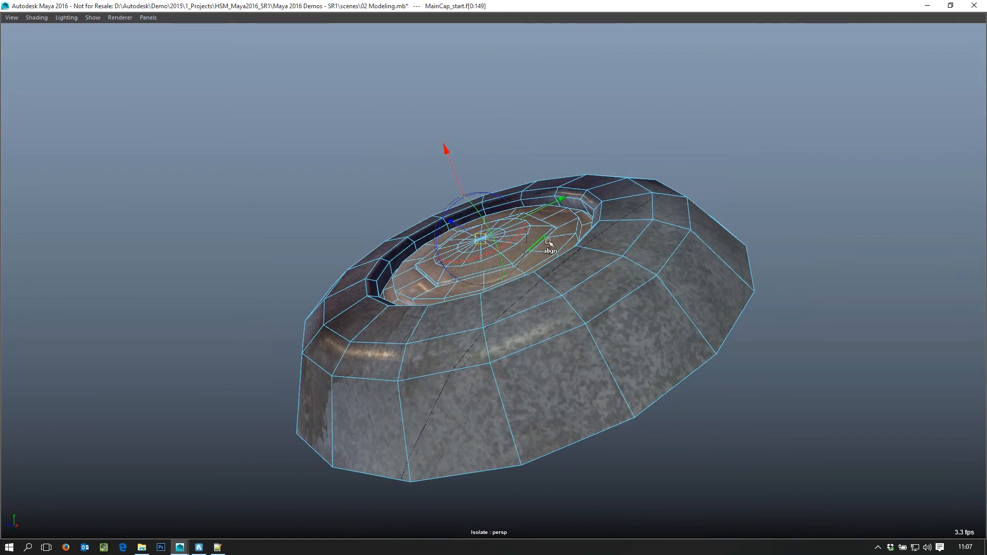
drag(505, 117, 497, 79)
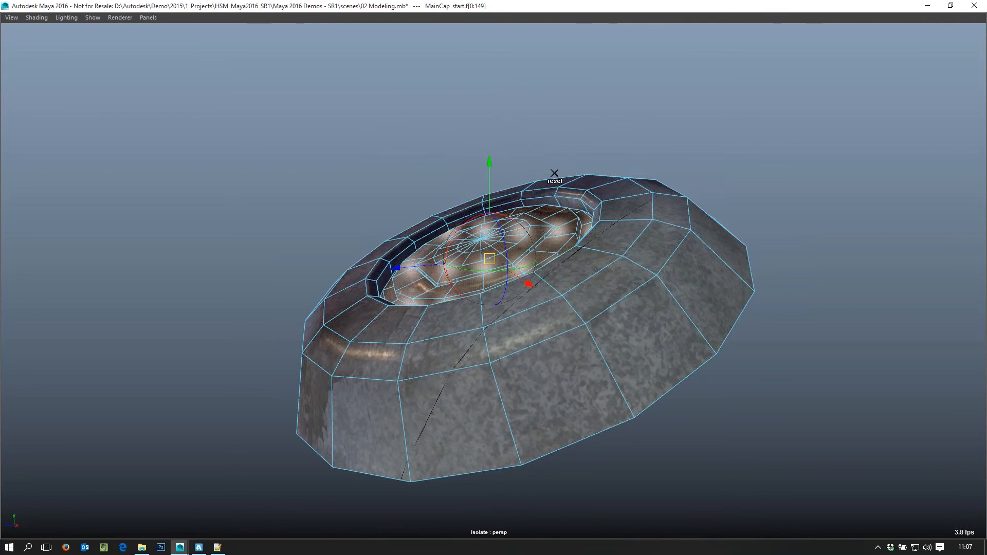
alt+drag(617, 331, 578, 366)
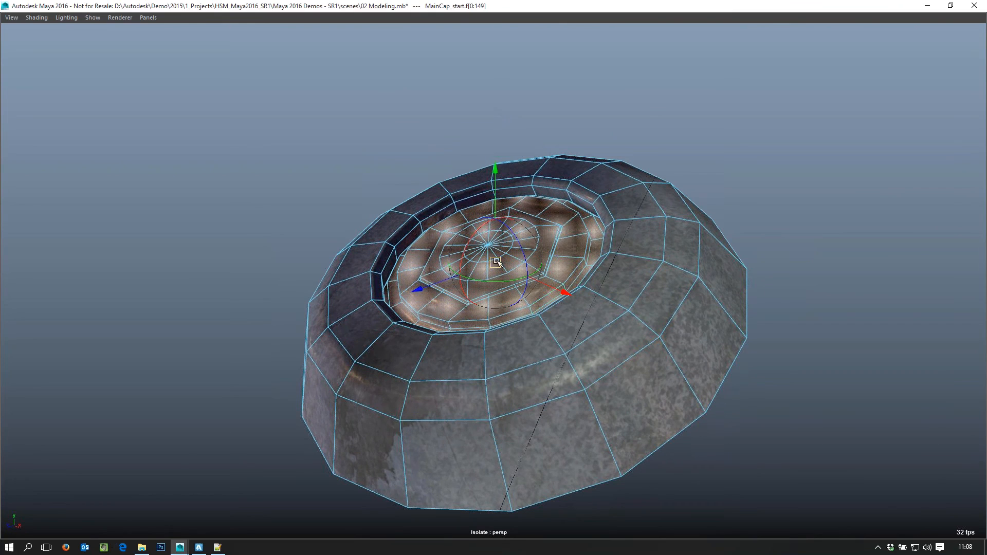
key(ctrl+z)
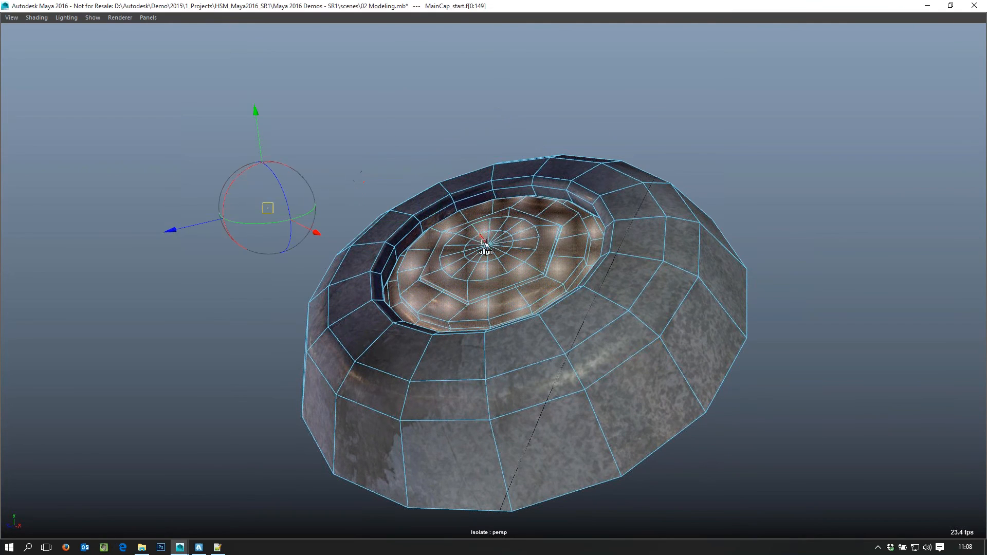
Step: Snap the pivot to the disc's centre vertex, align it to the disc's geometry and finish pivot editing
click(491, 247)
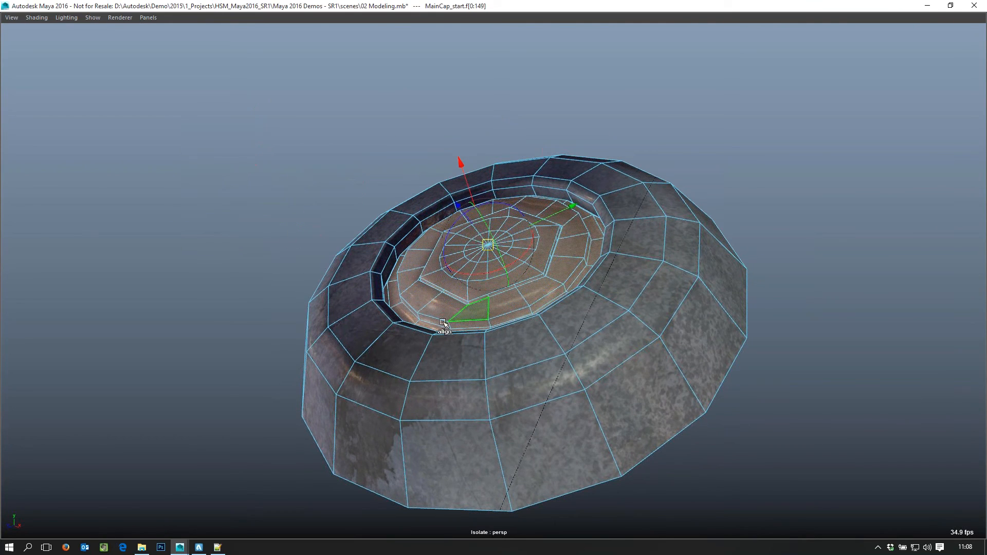
click(432, 302)
right_drag(398, 133, 395, 71)
click(406, 283)
Step: Lift the disc faces out of the ring along the custom pivot's X axis
alt+drag(624, 304, 406, 64)
alt+drag(620, 317, 591, 310)
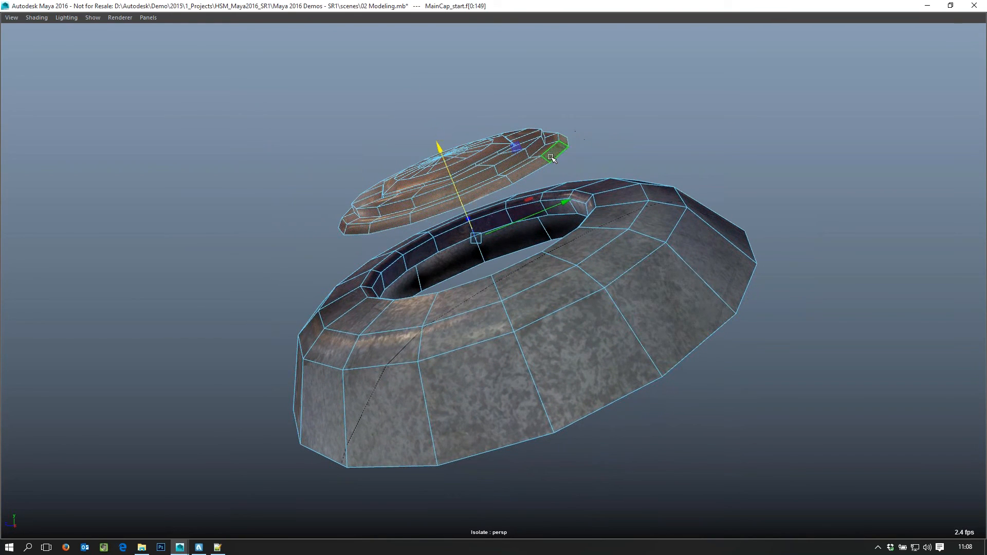
Step: Select the full loop of faces around the raised disc's outer rim
alt+drag(427, 257, 467, 284)
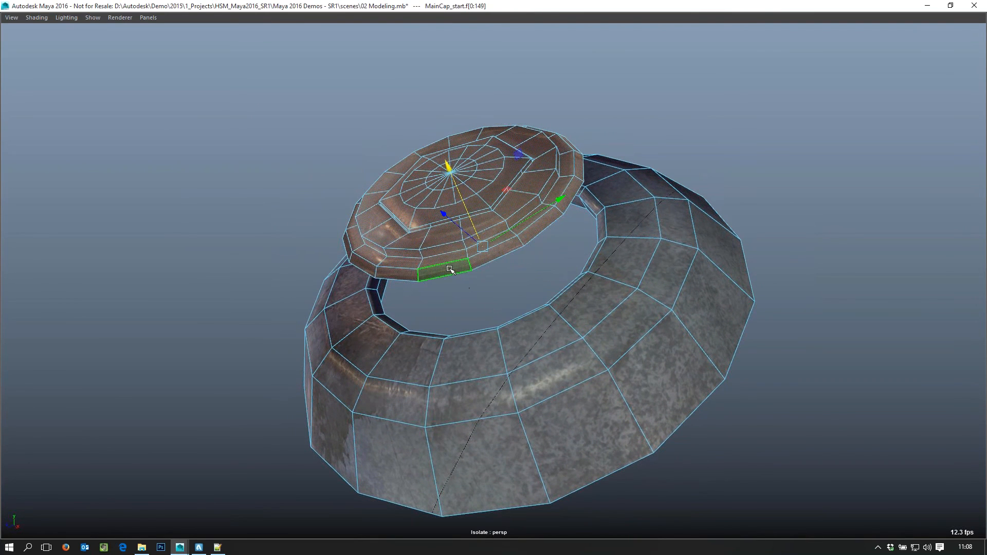
click(450, 268)
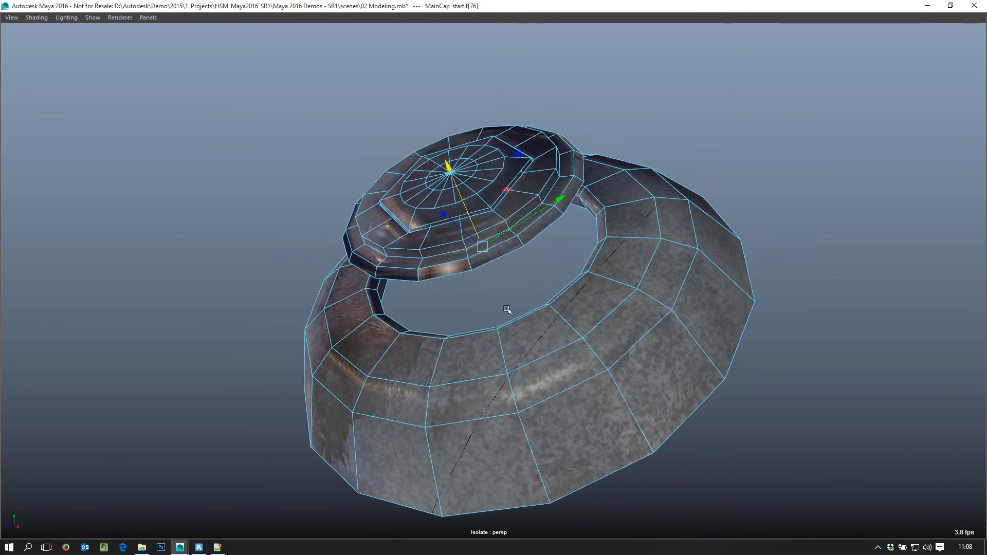
shift+double_click(515, 250)
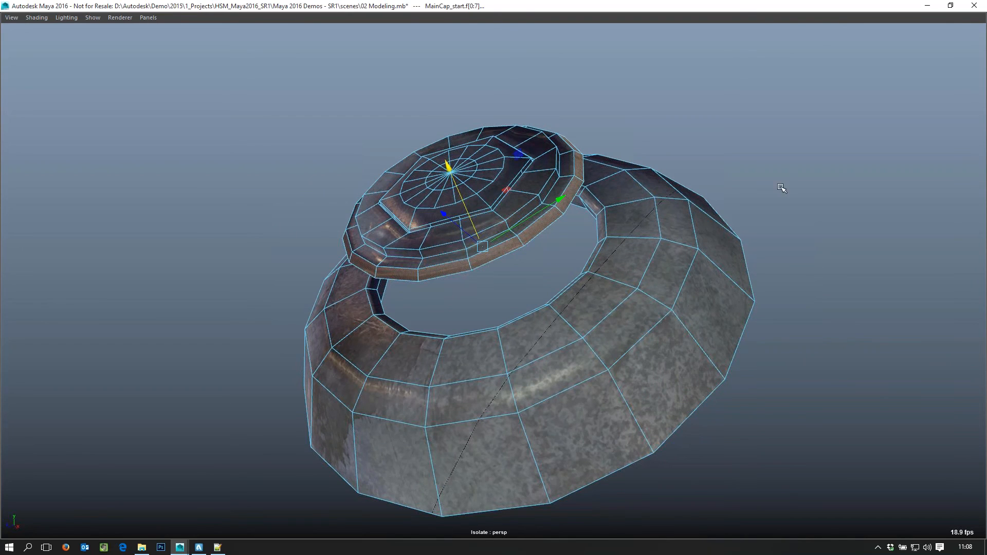
Step: Show the Modeling Toolkit using the Mesh Tools commands in the hotbox
key(space)
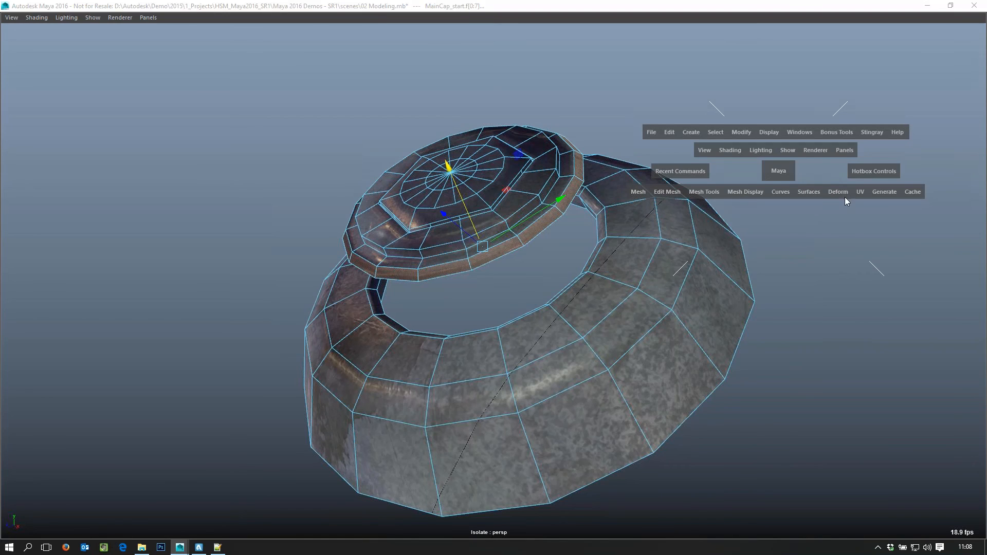
drag(701, 191, 718, 212)
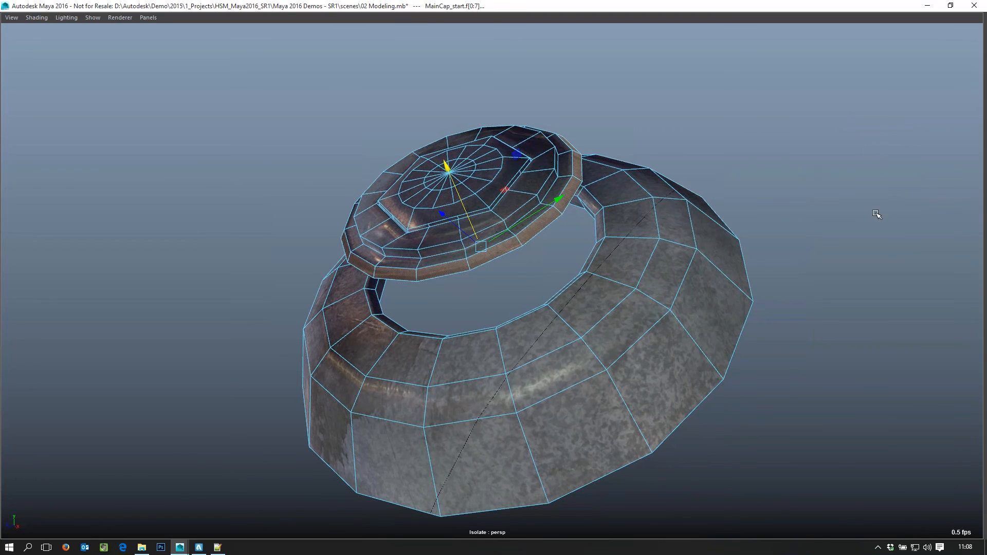
key(space)
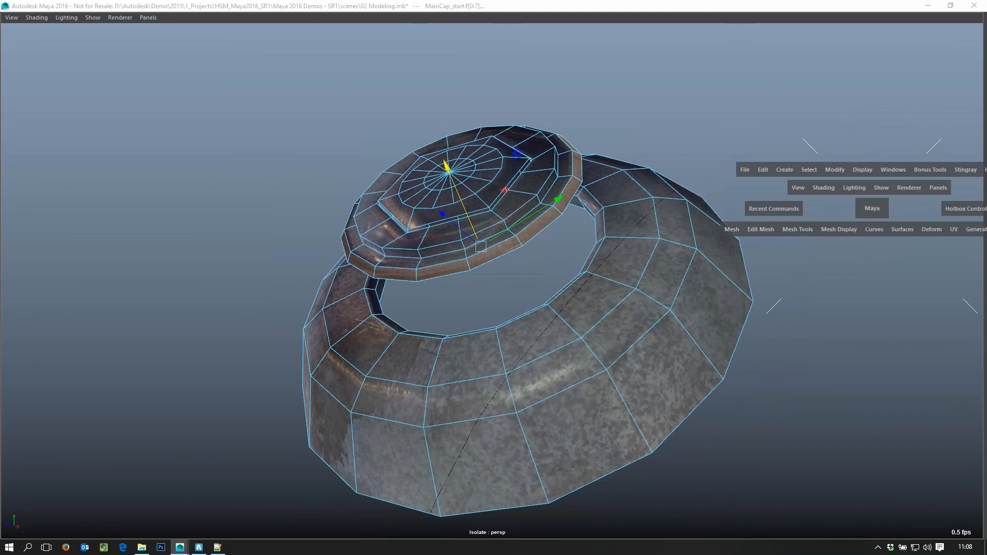
click(826, 228)
click(797, 229)
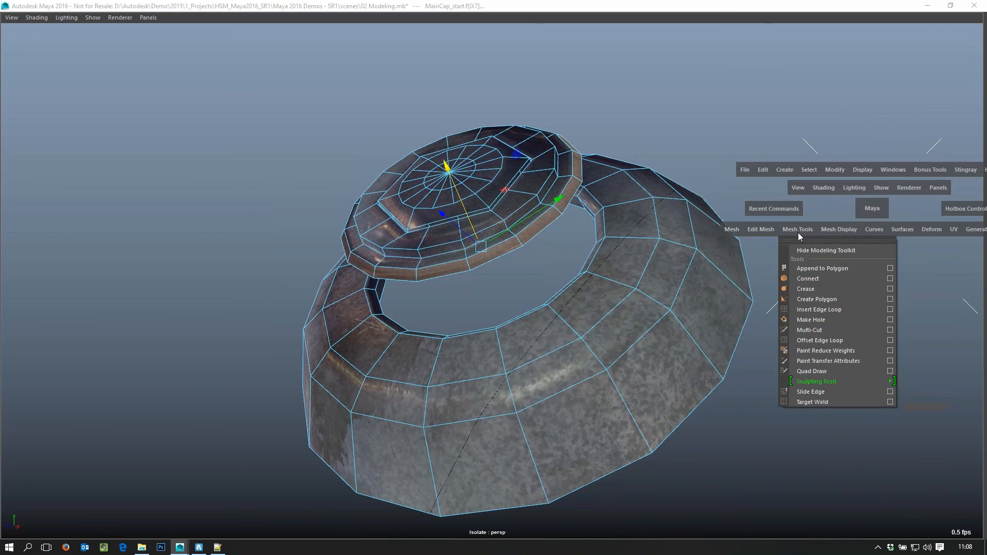
click(803, 245)
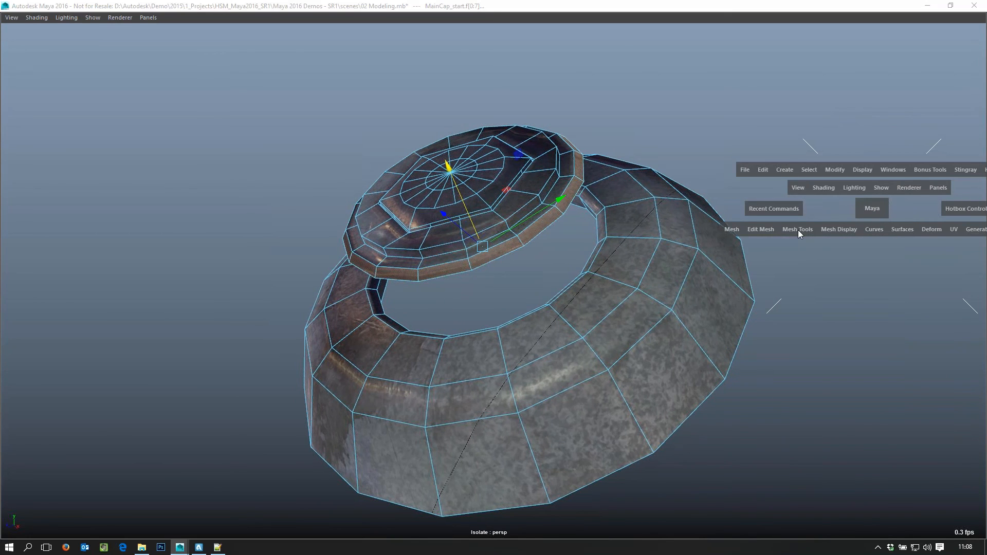
click(798, 229)
click(805, 251)
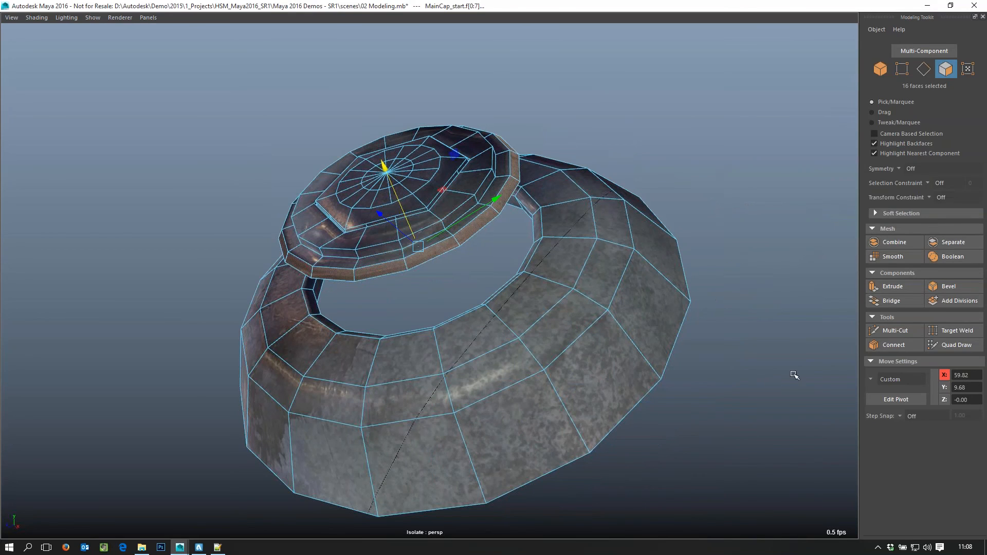
Step: Set the selection constraint to Border and select the cap's lower border faces, then the disc's outer rim faces
click(928, 184)
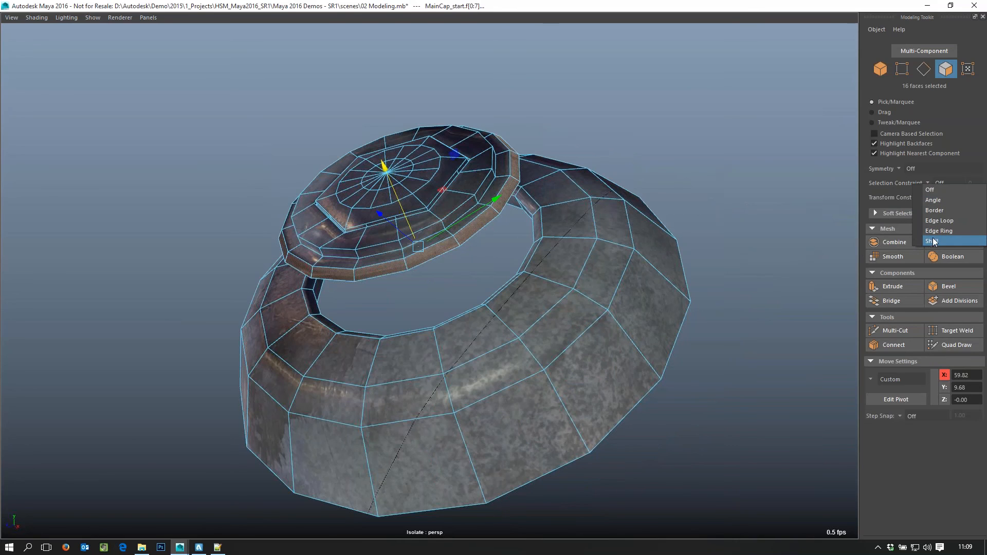
click(936, 211)
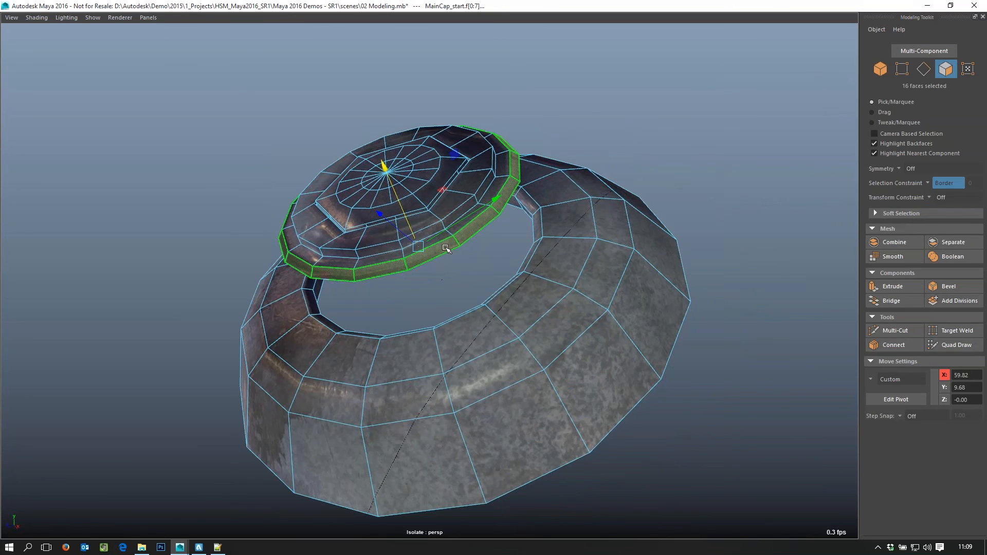
click(597, 395)
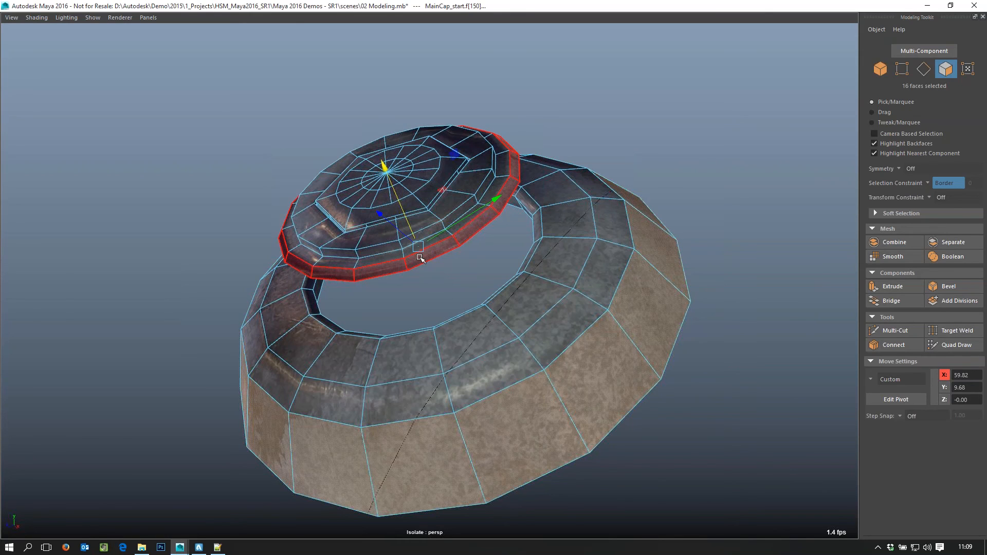
double_click(420, 258)
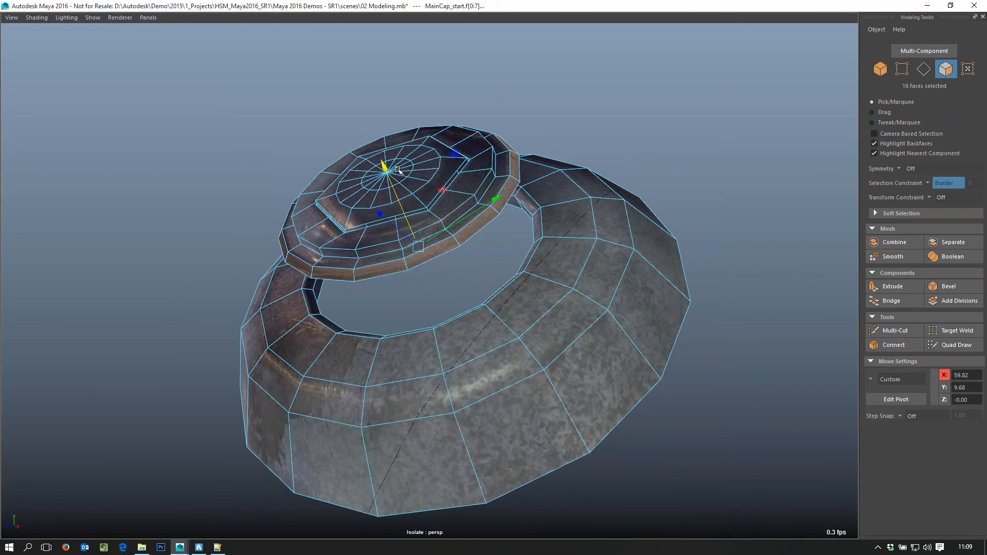
Step: Move the disc's rim faces down along the X axis to the ring opening, stretching a side wall below the disc
drag(383, 164, 425, 225)
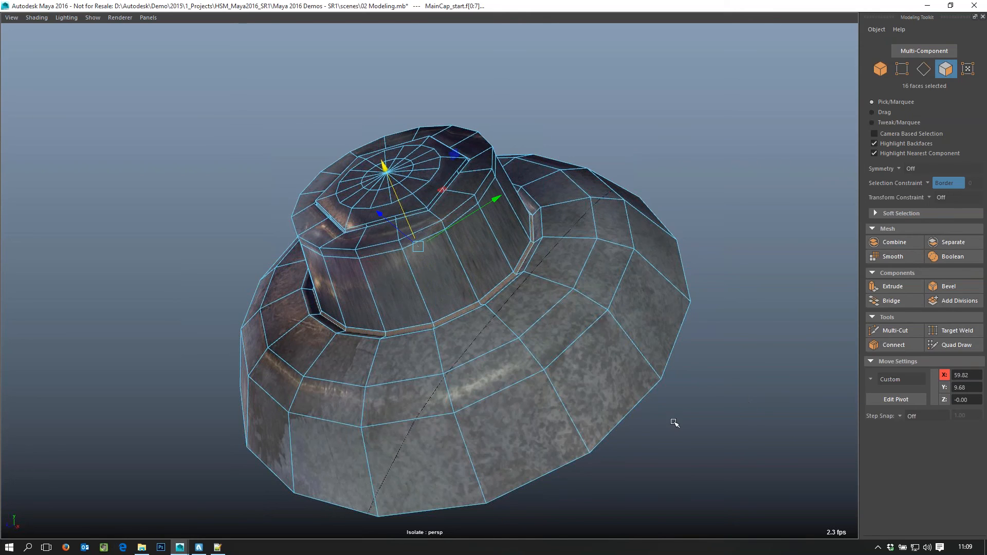
alt+drag(672, 421, 754, 359)
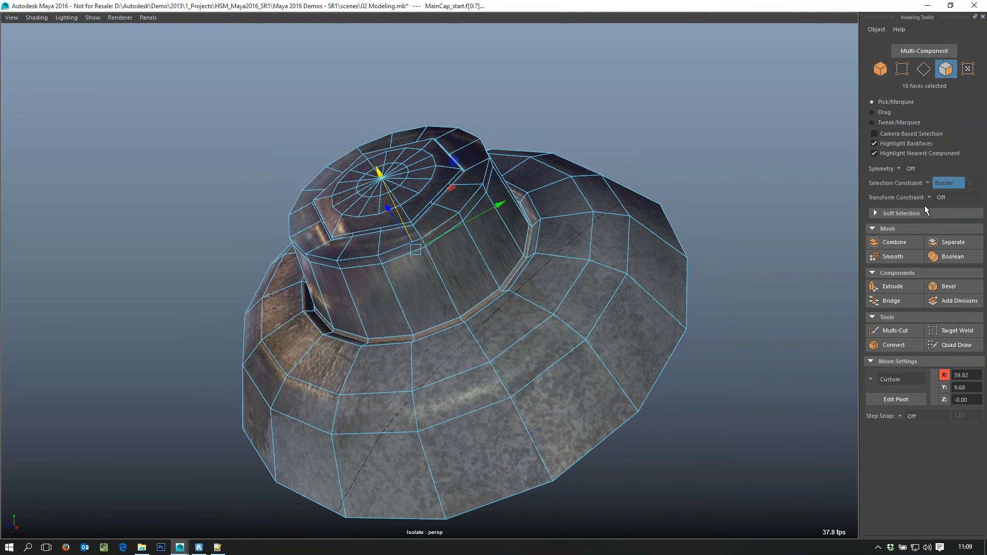
Step: Set the selection constraint to Angle with a value of 35 and select the connected faces on top of the raised disc
click(931, 181)
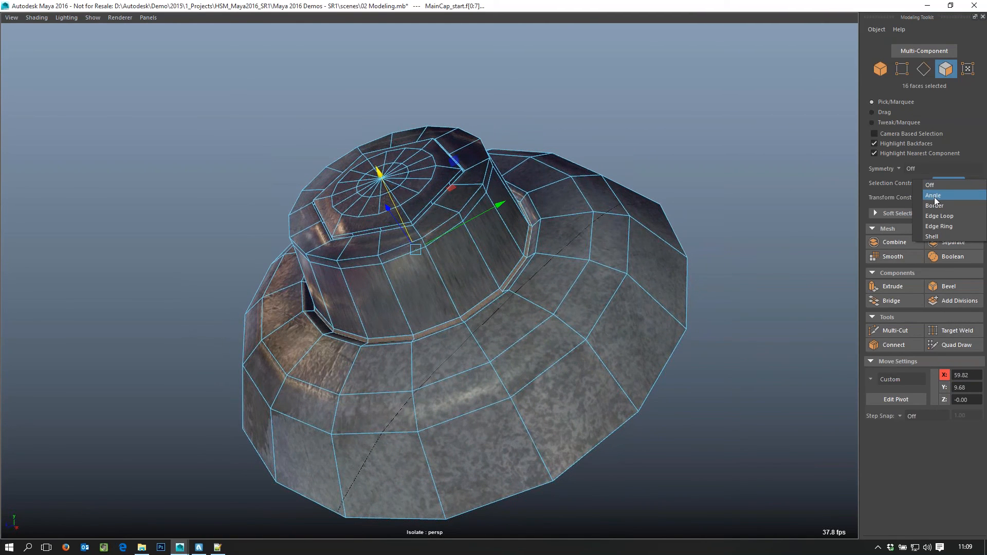
click(934, 196)
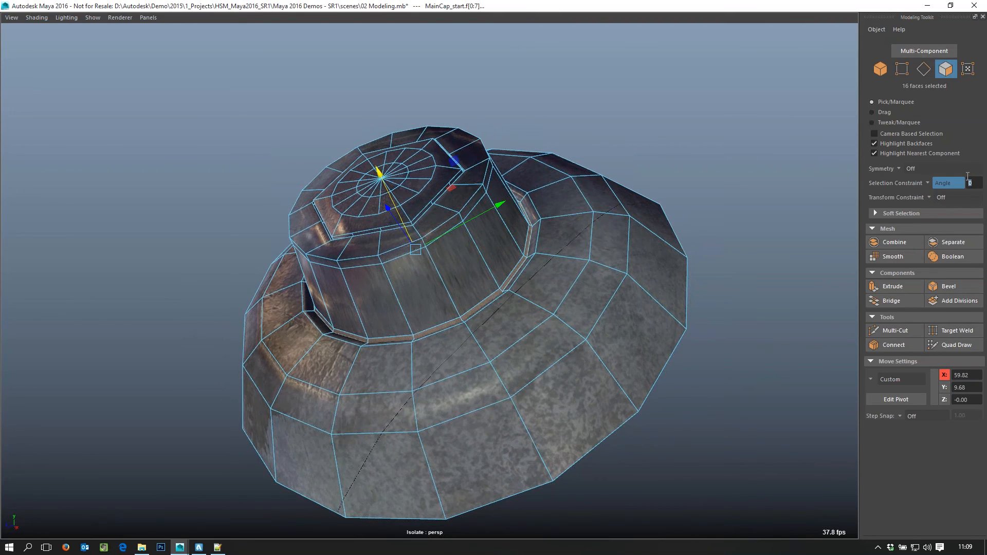
key(Return)
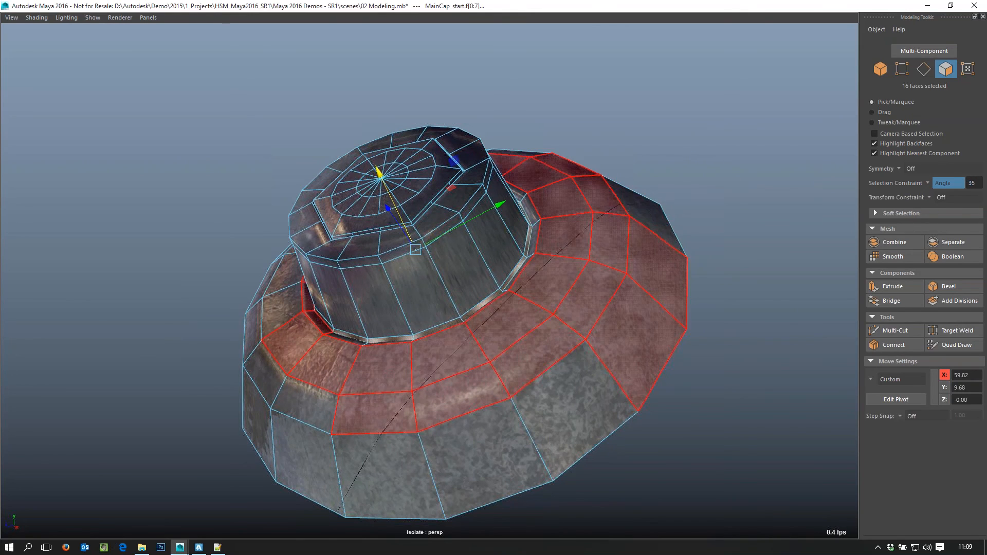
alt+drag(588, 333, 606, 343)
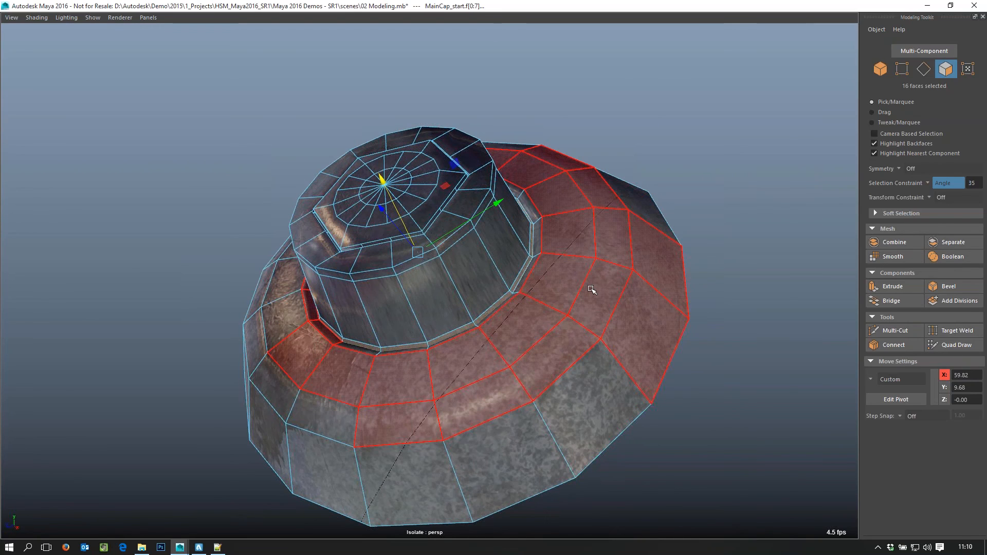
click(430, 209)
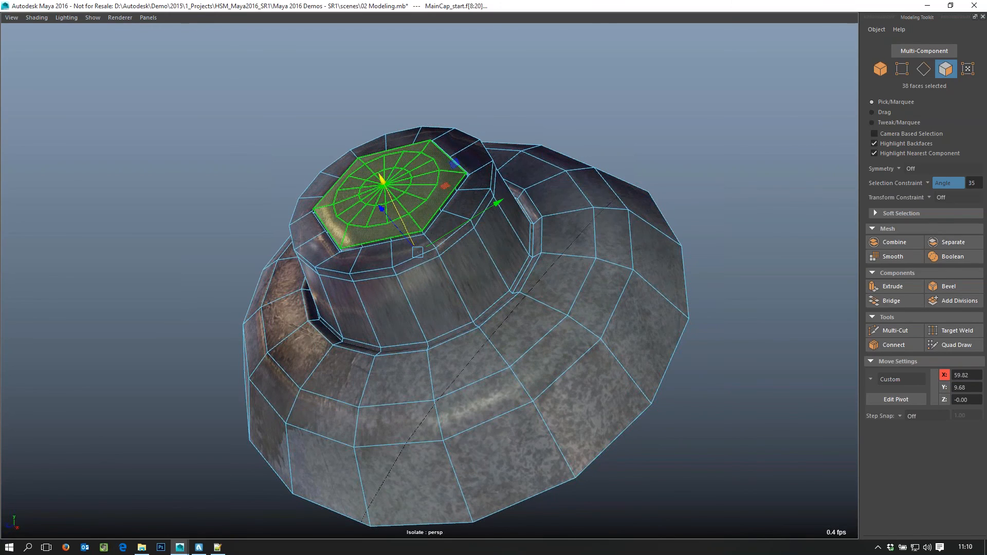
Step: Turn the selection constraint off and grow the disc's face selection three times, out over its outer rim
click(927, 183)
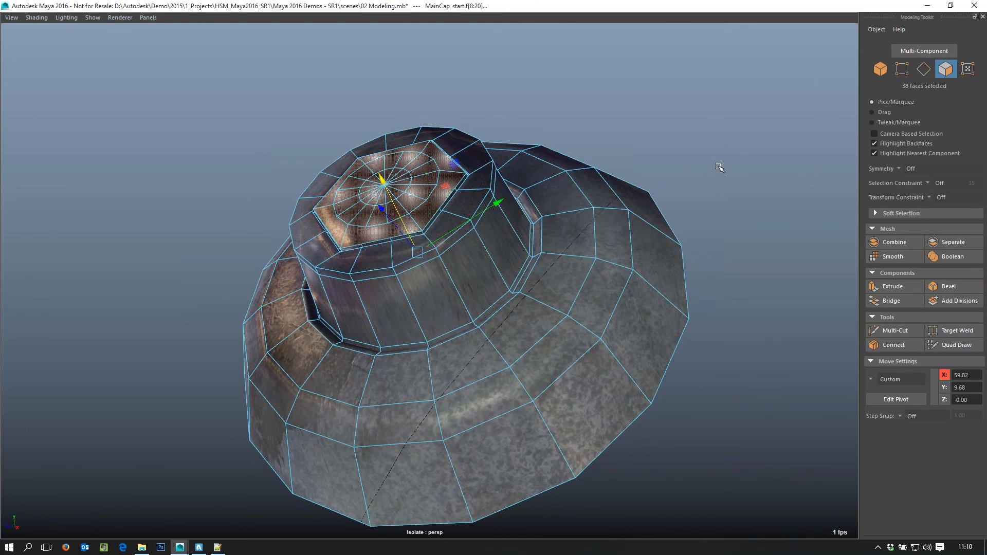
click(430, 212)
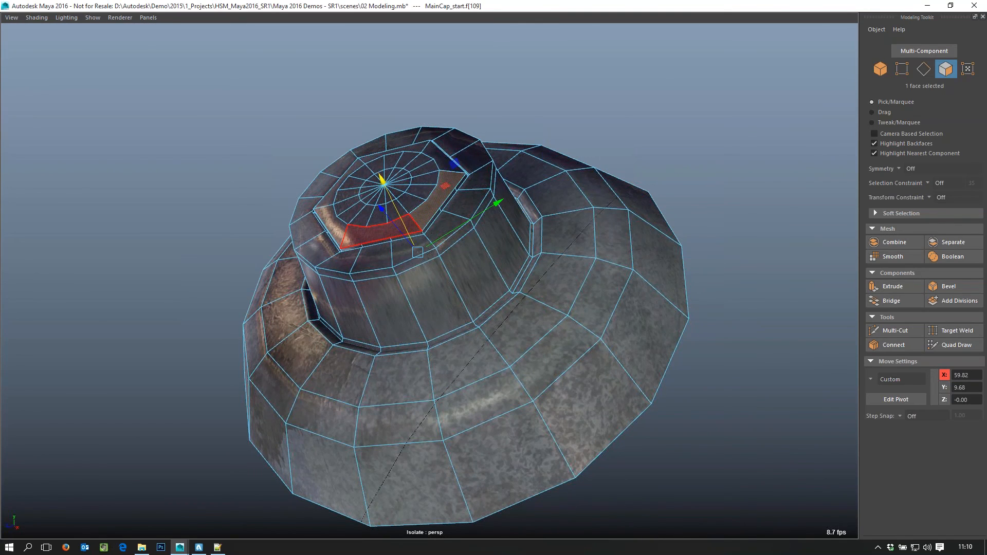
key(ctrl+z)
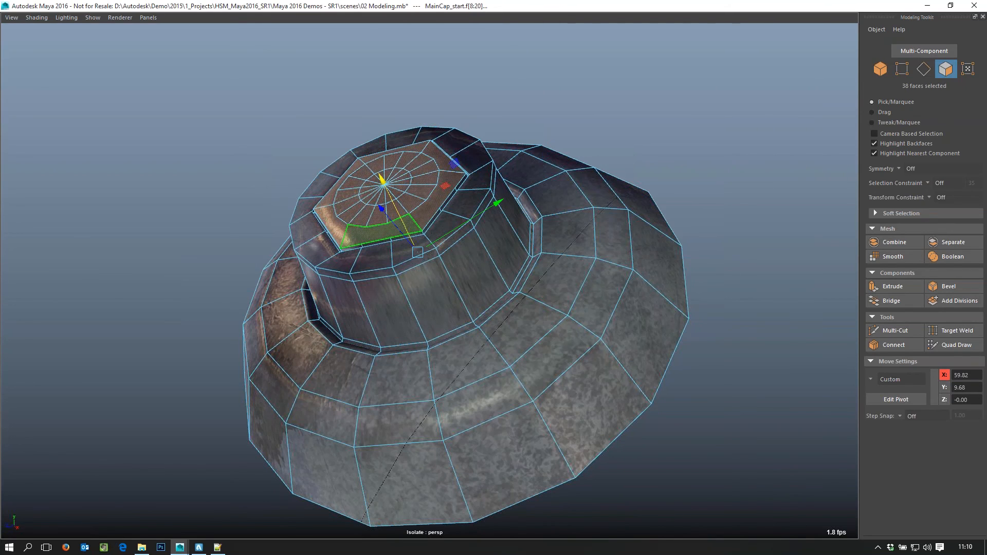
key(shift+period)
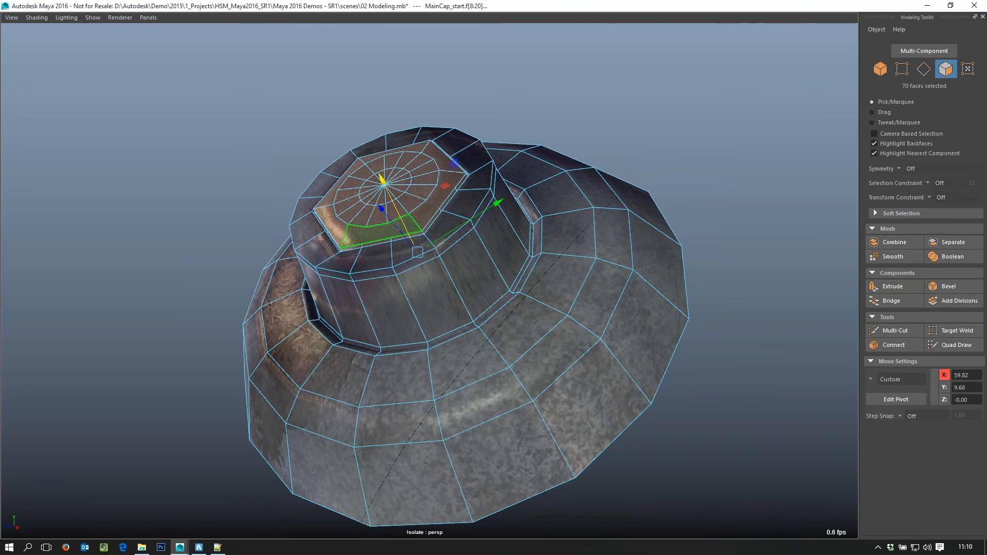
key(shift+period)
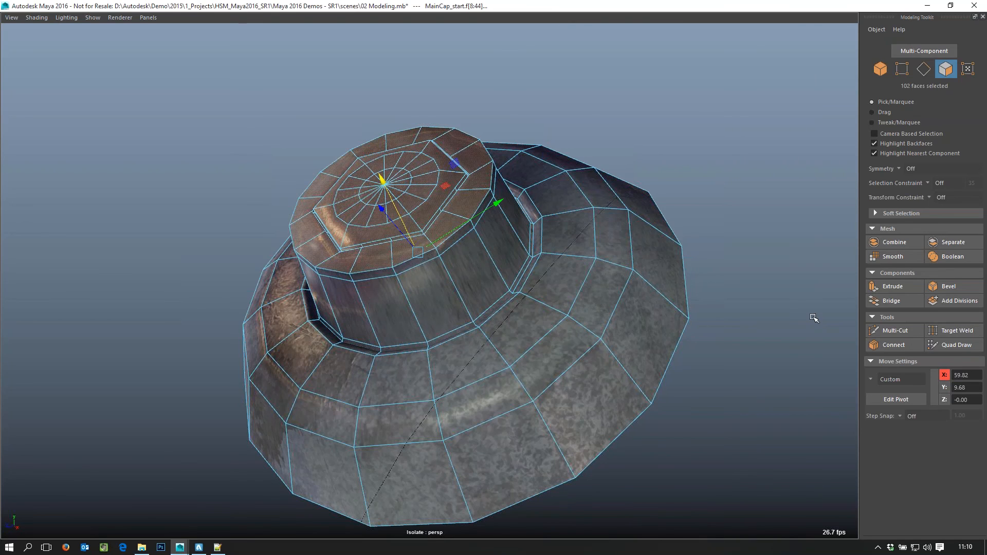
key(shift+period)
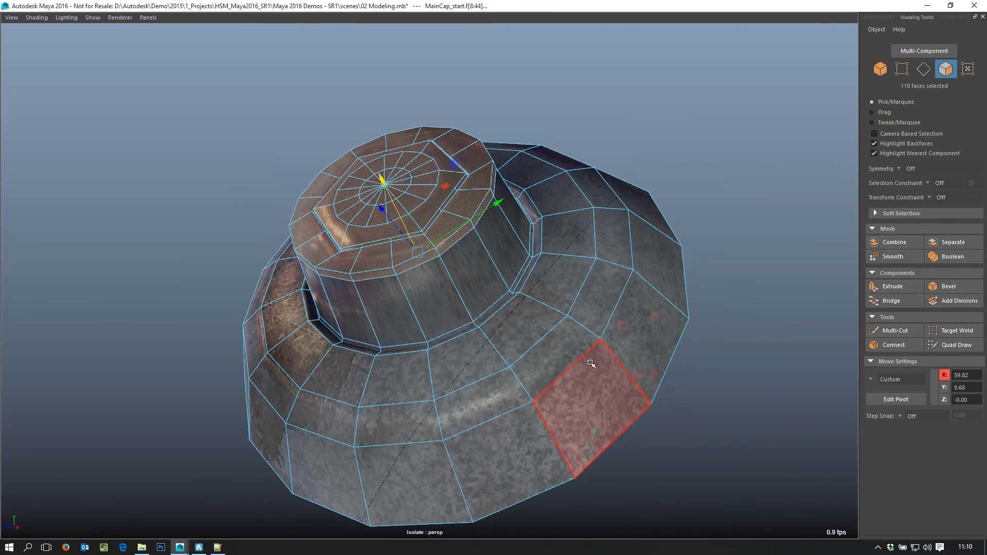
Step: Scale the selected disc faces down slightly so the side wall below them tapers inward
key(r)
mouse_move(656, 381)
middle_down()
mouse_move(639, 382)
mouse_move(649, 377)
middle_up()
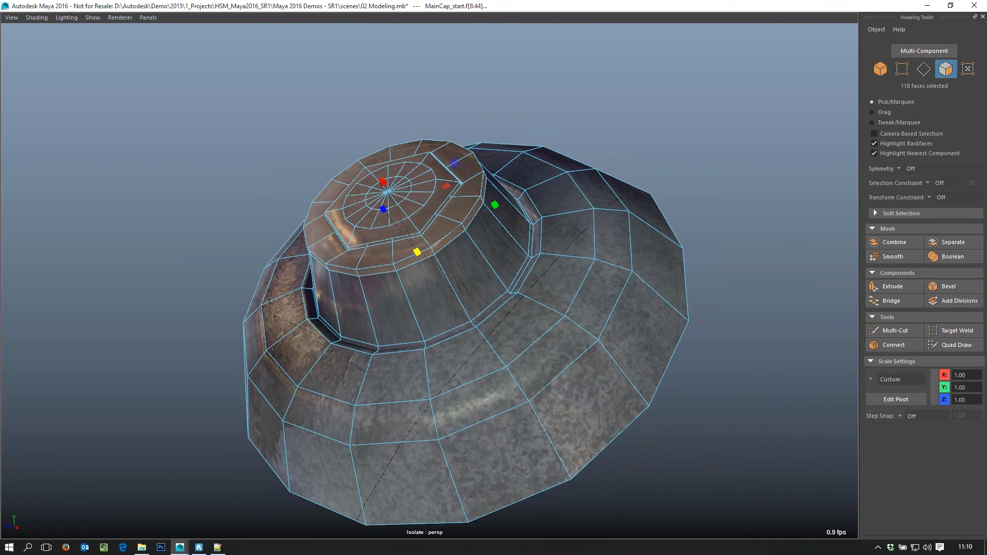
alt+drag(488, 494, 580, 447)
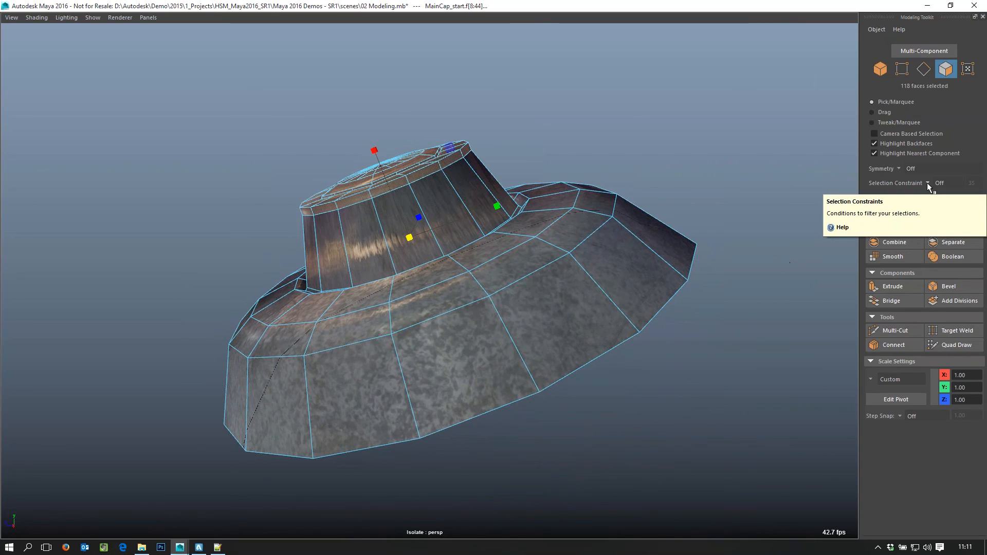
Step: Switch the selection constraint between Angle and Off twice, ending on Off
click(927, 183)
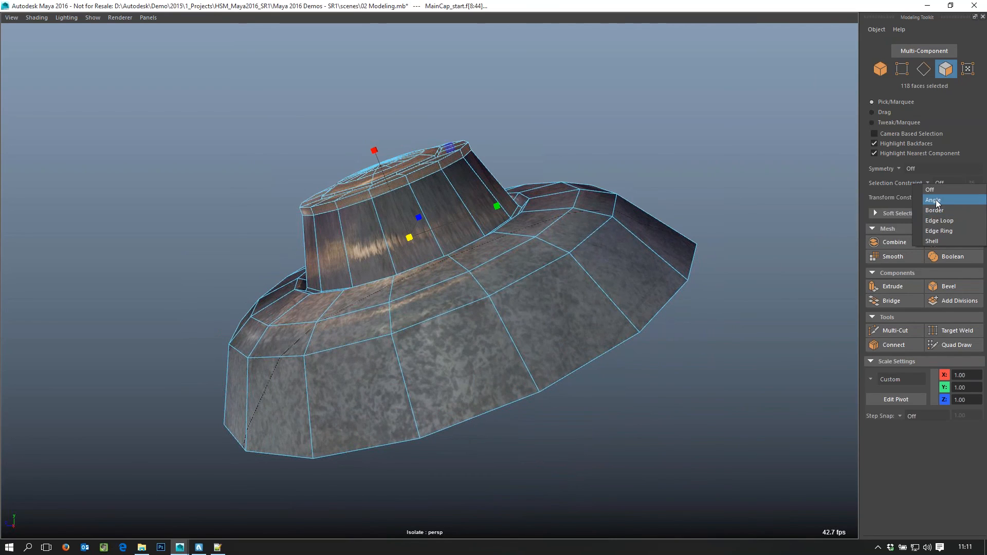
click(936, 202)
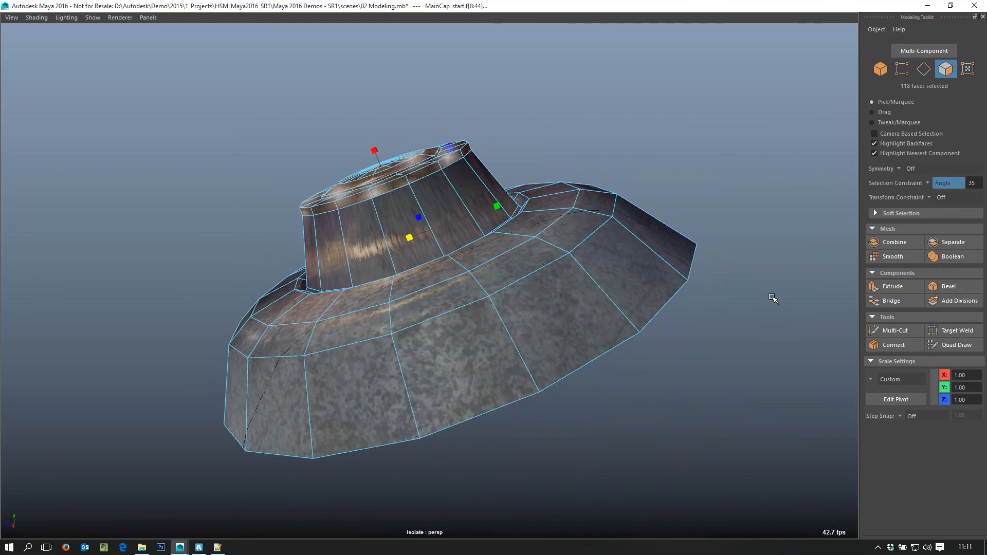
click(927, 181)
click(937, 191)
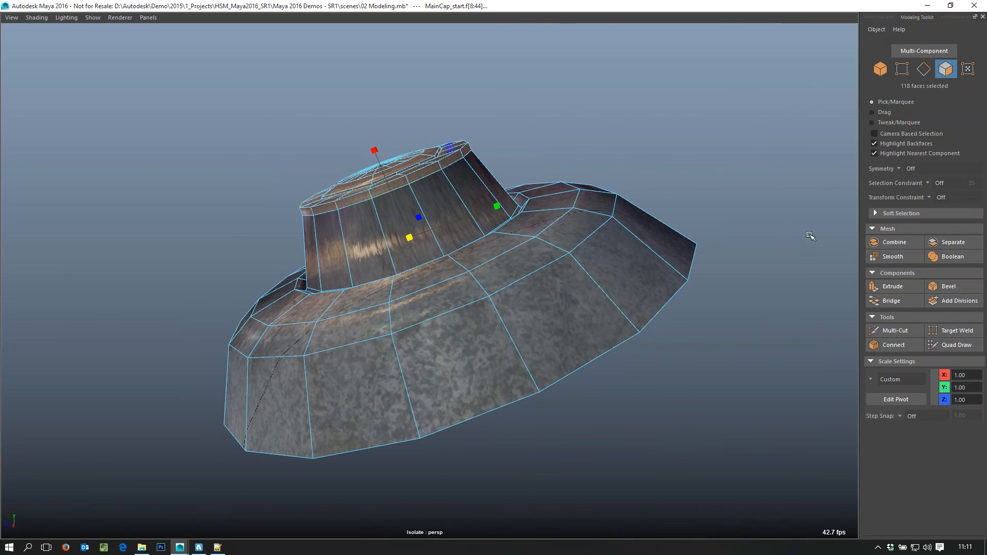
click(927, 184)
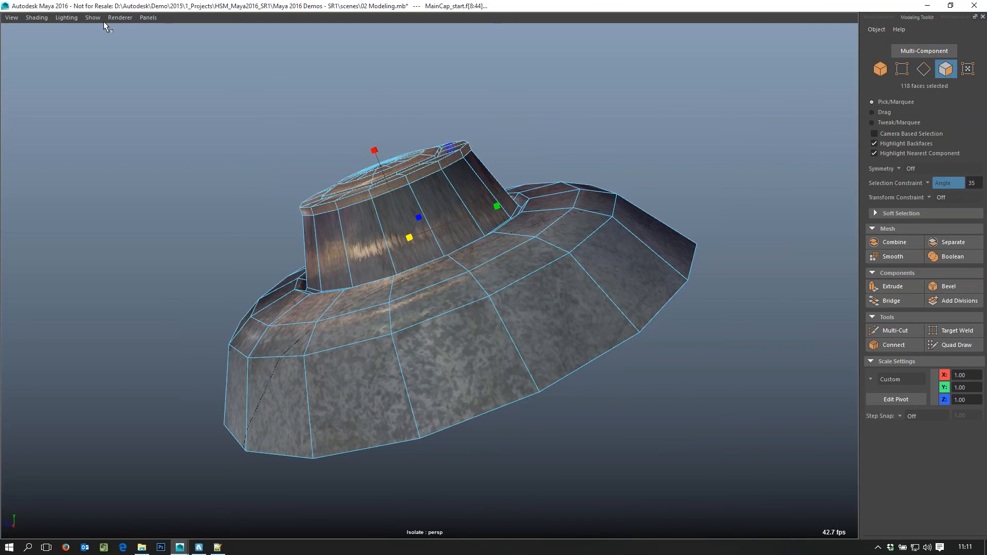
click(927, 182)
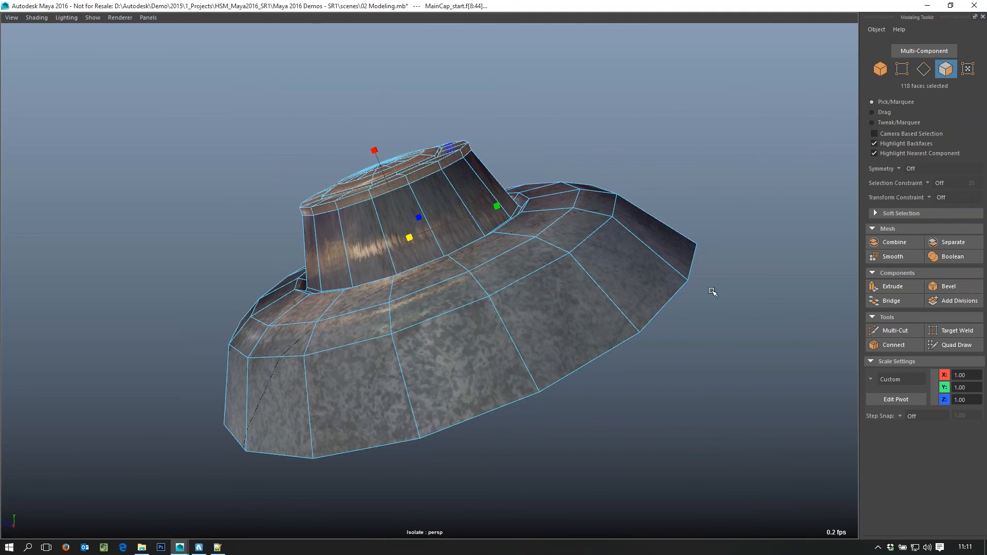
alt+drag(684, 289, 739, 350)
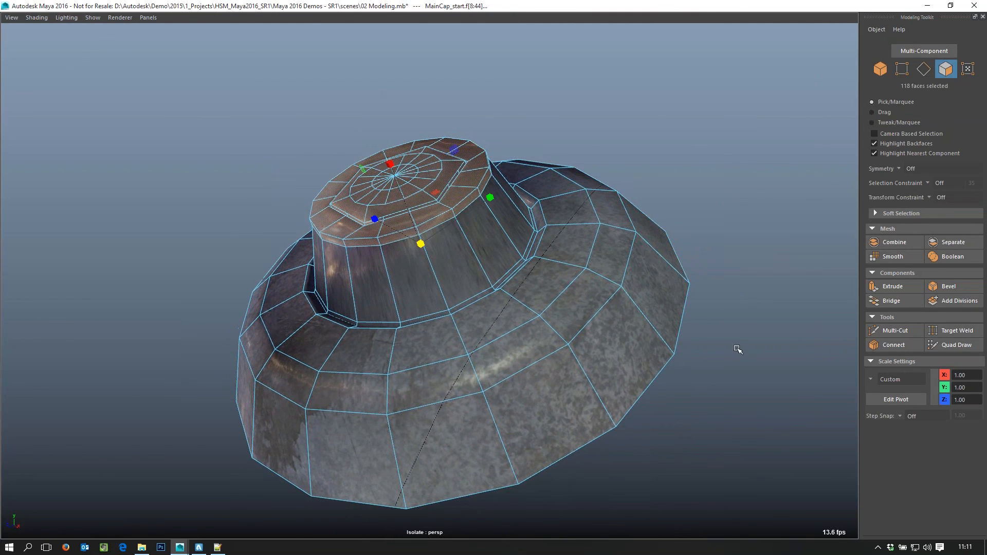
Step: Set the selection constraint to Edge Loop and select the upper edge loop around the cap's shoulder
click(929, 183)
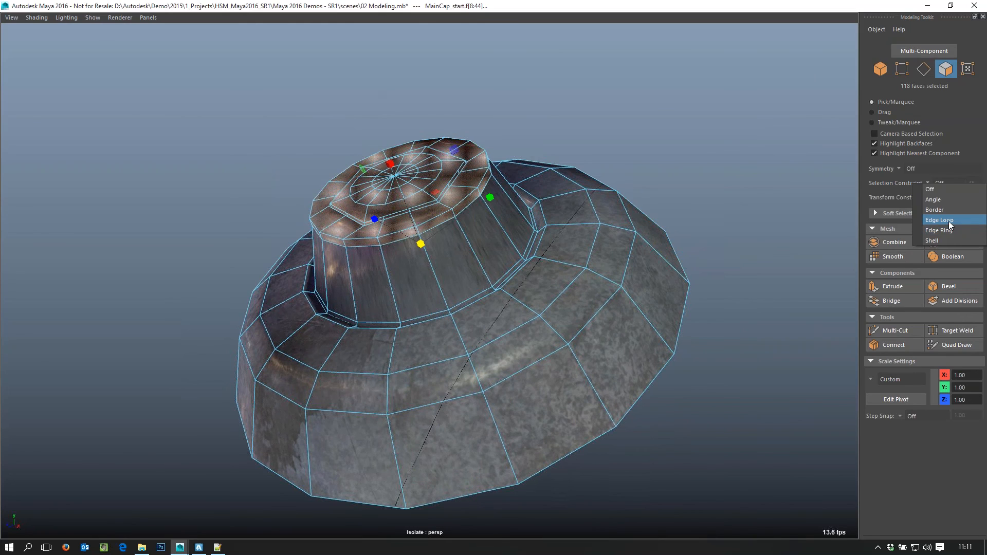
click(949, 224)
click(584, 284)
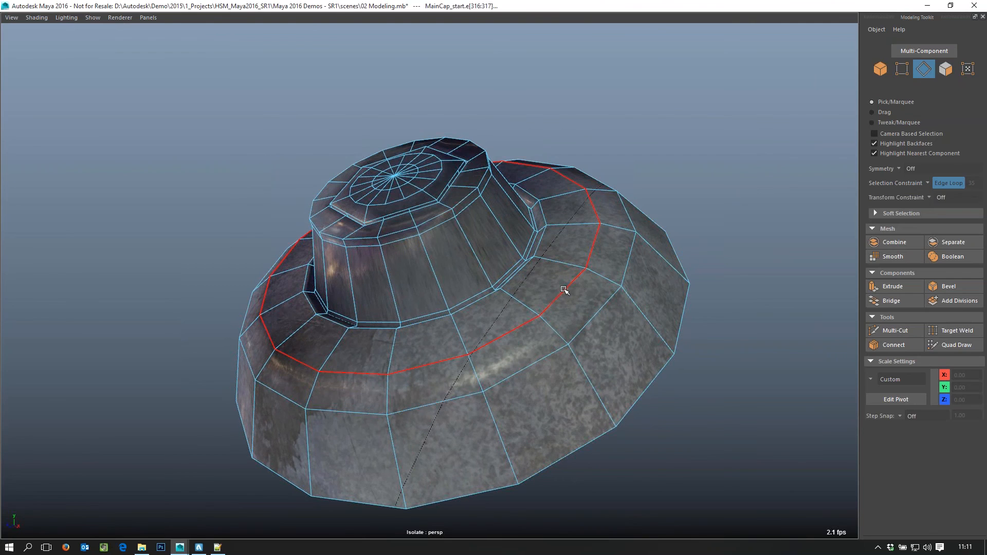
click(564, 290)
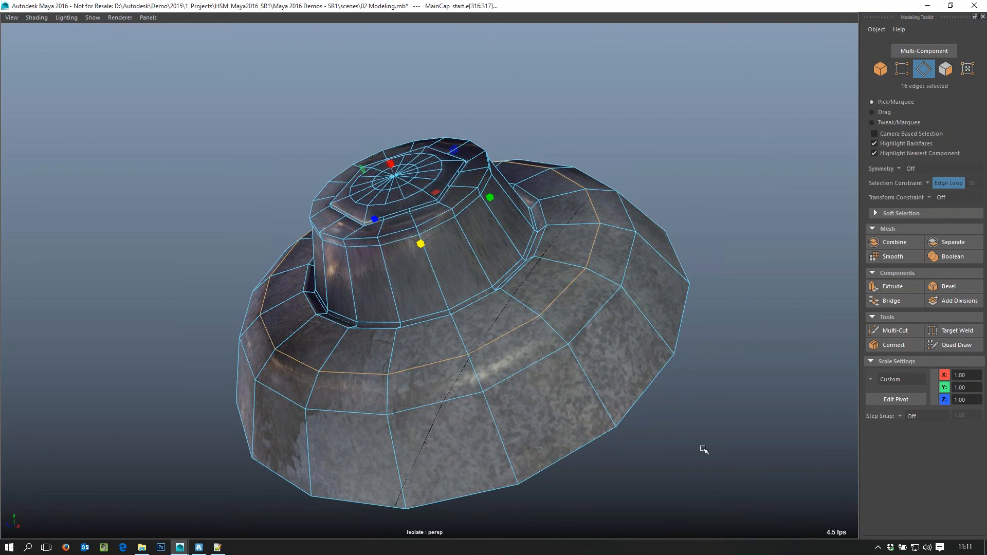
Step: Try moving the upper edge loop along the X axis, and undo the move
alt+drag(722, 468, 702, 385)
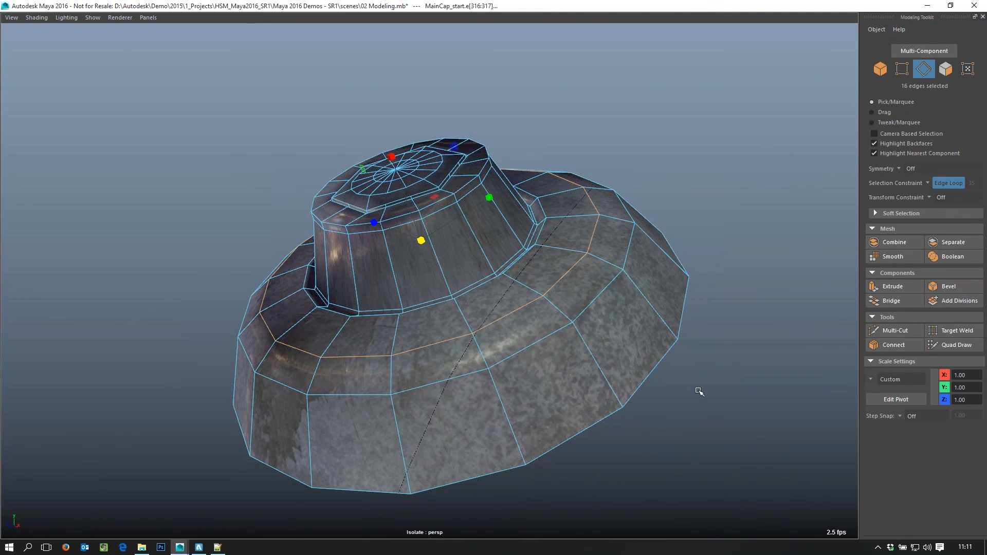
key(w)
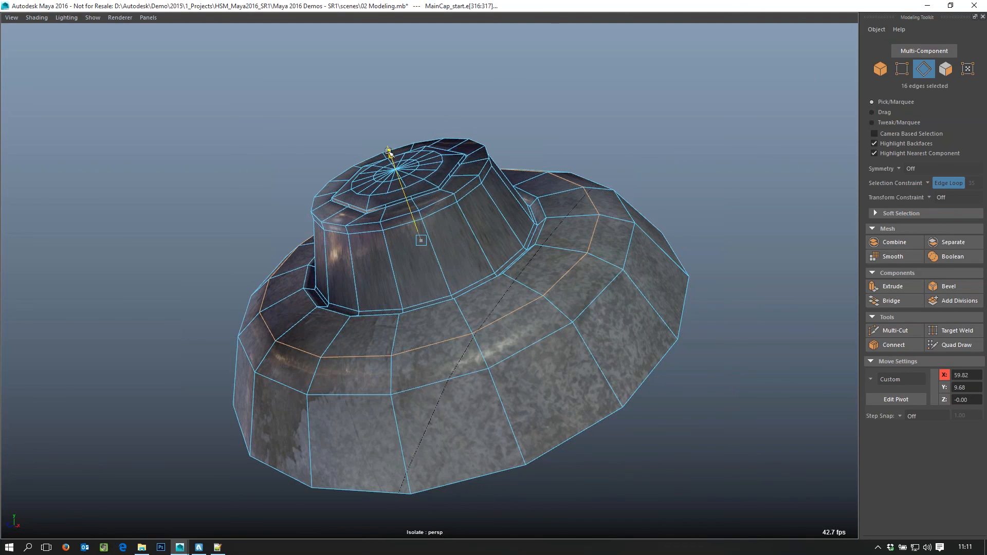
drag(388, 151, 410, 132)
key(ctrl+z)
Step: Select the lower edge loop around the cap's shoulder, try moving it down along the X axis, and undo the move
click(551, 339)
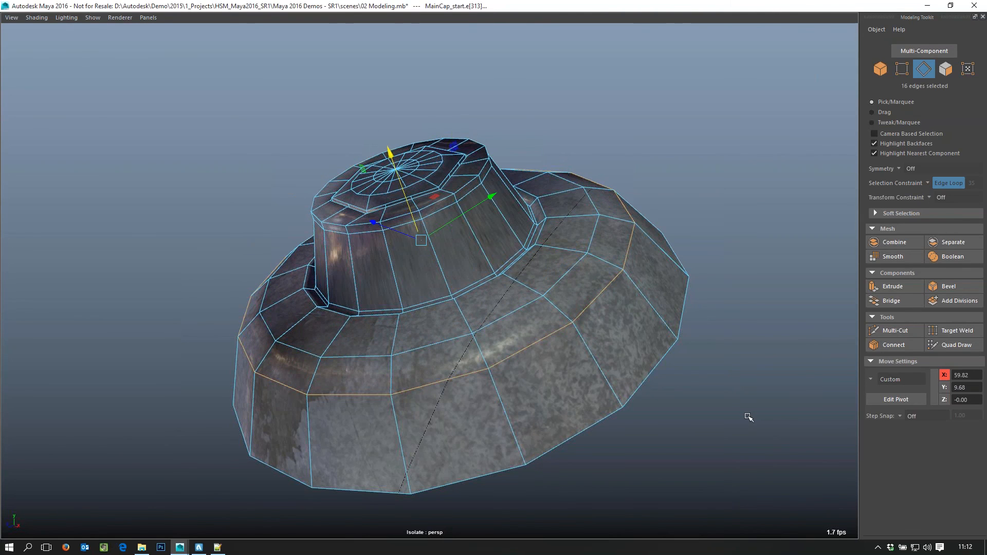
middle_drag(730, 368, 747, 433)
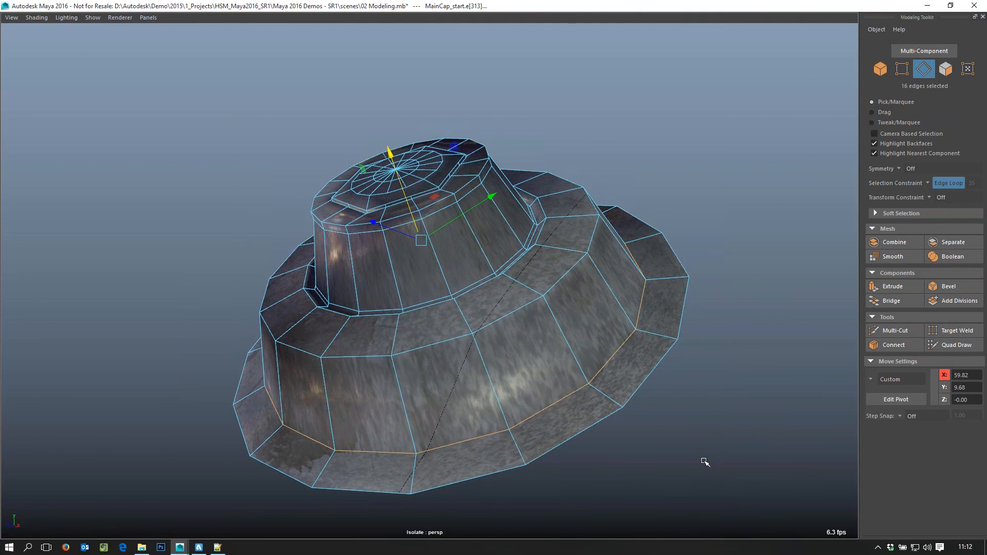
key(ctrl+z)
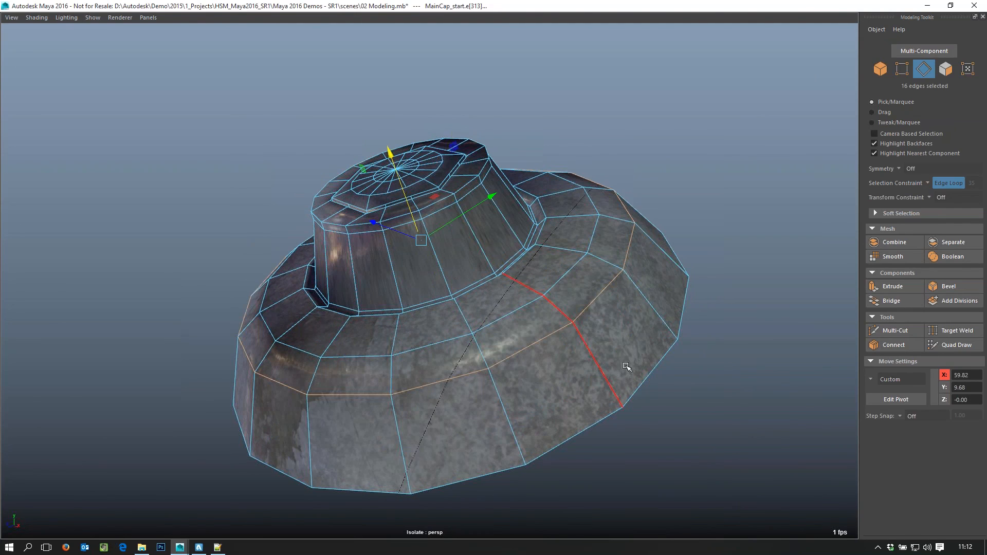
Step: Set the transform constraint to Edge Slide, slide the lower edge loop down the cap's side, and undo the slide
click(930, 198)
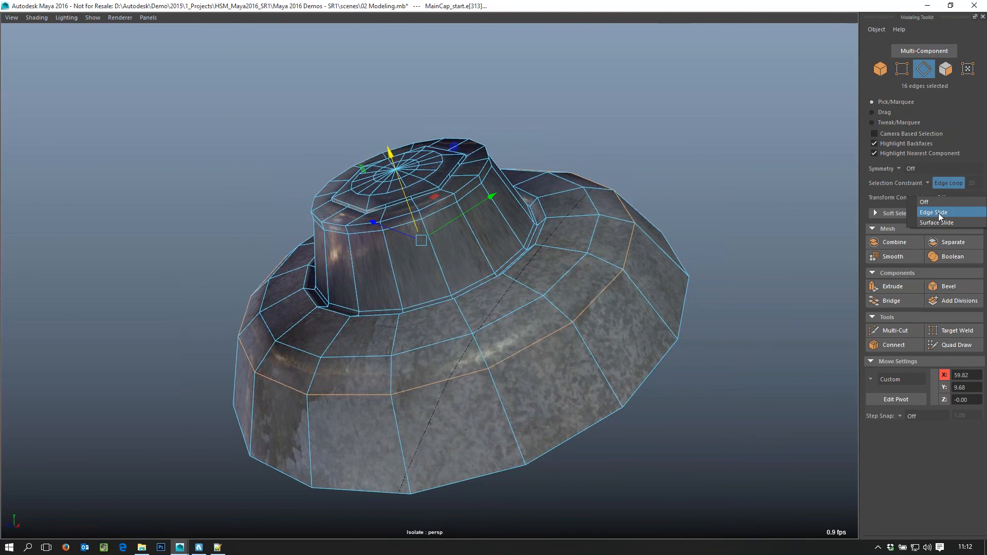
click(939, 212)
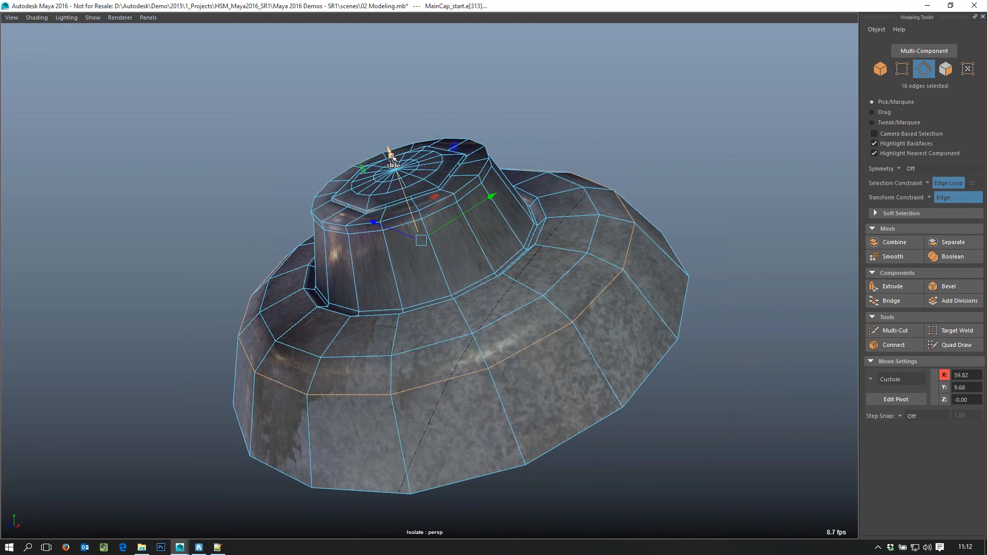
drag(392, 156, 390, 238)
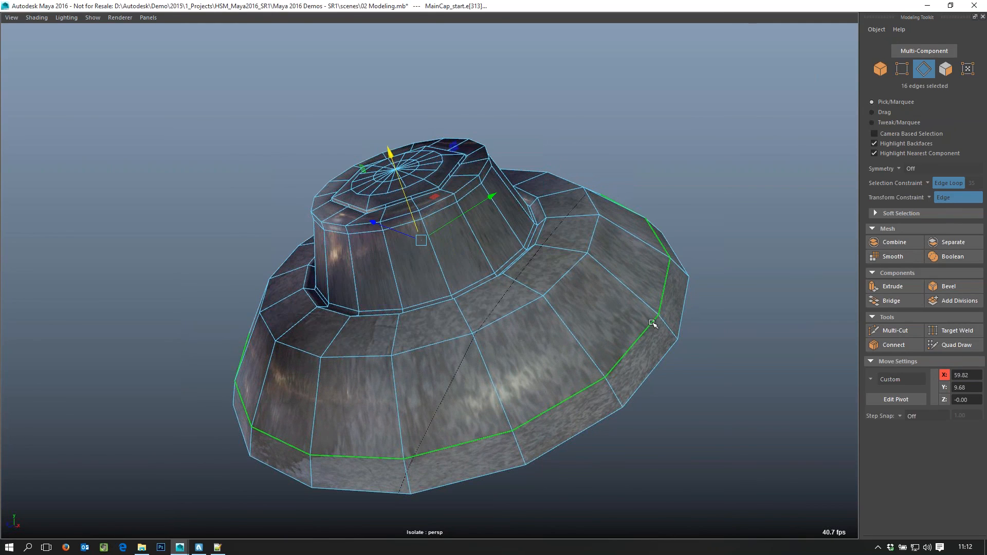
key(ctrl+z)
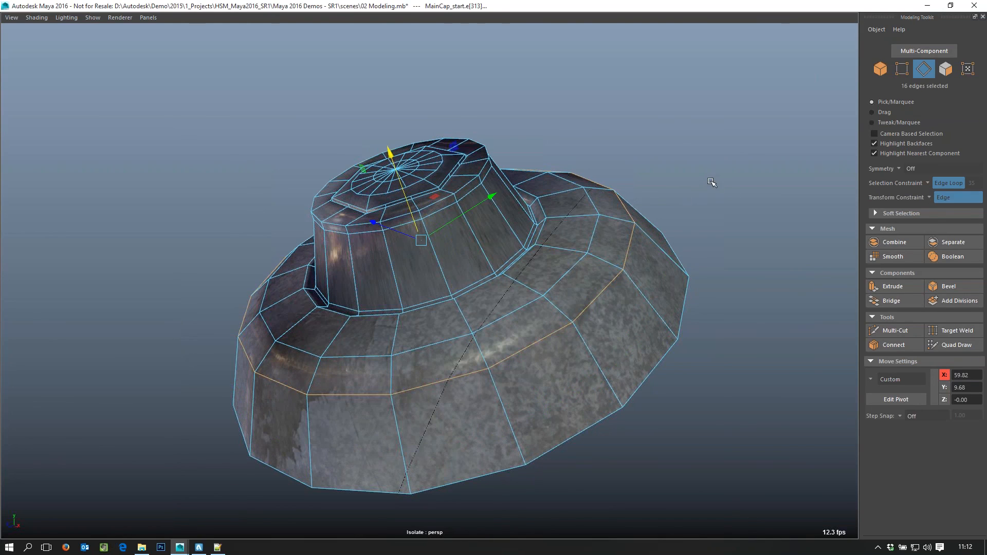
Step: Enable Preserve UVs for the Move tool and slide the lower edge loop down close to the cap's bottom rim
click(643, 135)
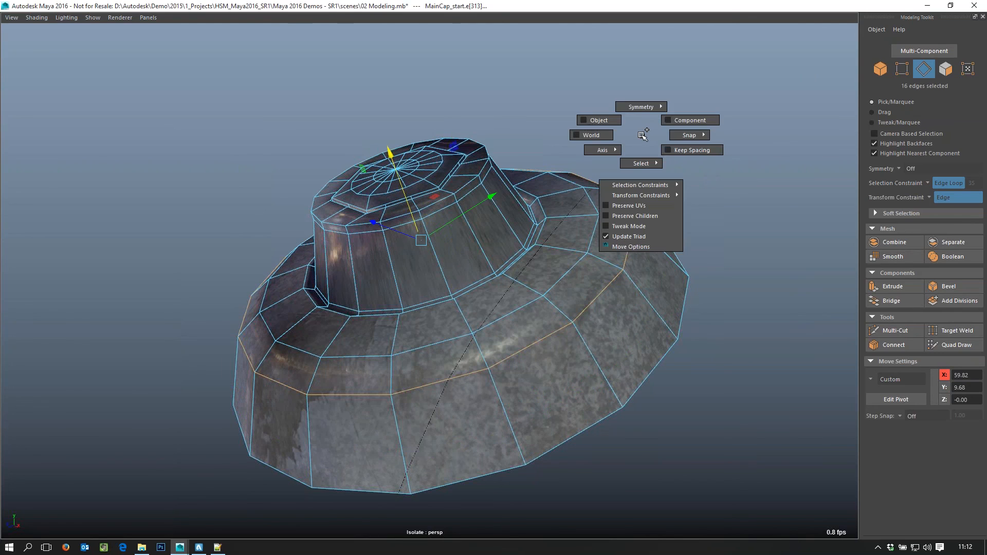
click(639, 206)
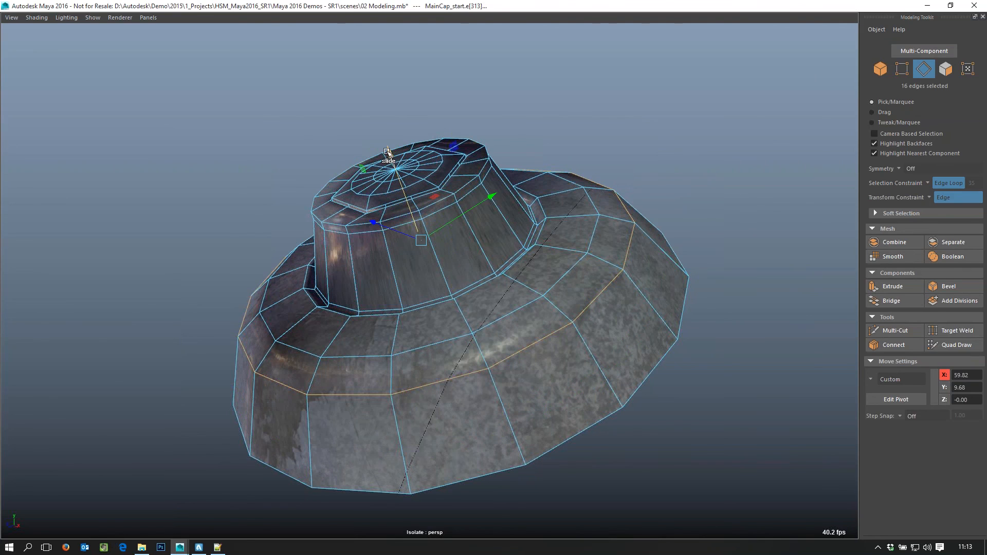
drag(390, 156, 406, 226)
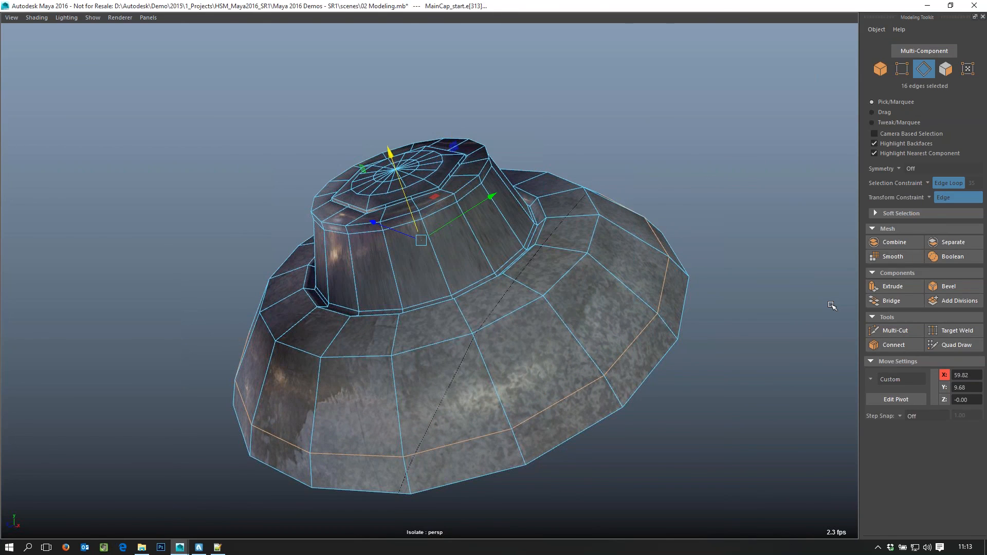
Step: Select the edge loop around the cap's shoulder and slide it down the side along the X axis, then tilt it by sliding along Y
click(496, 321)
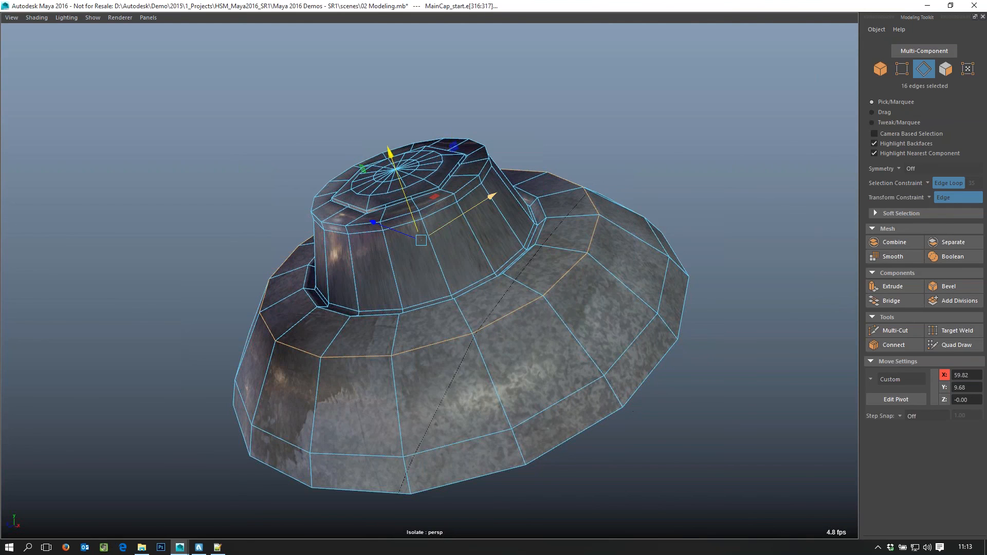
shift+middle_drag(386, 153, 400, 195)
drag(400, 195, 400, 196)
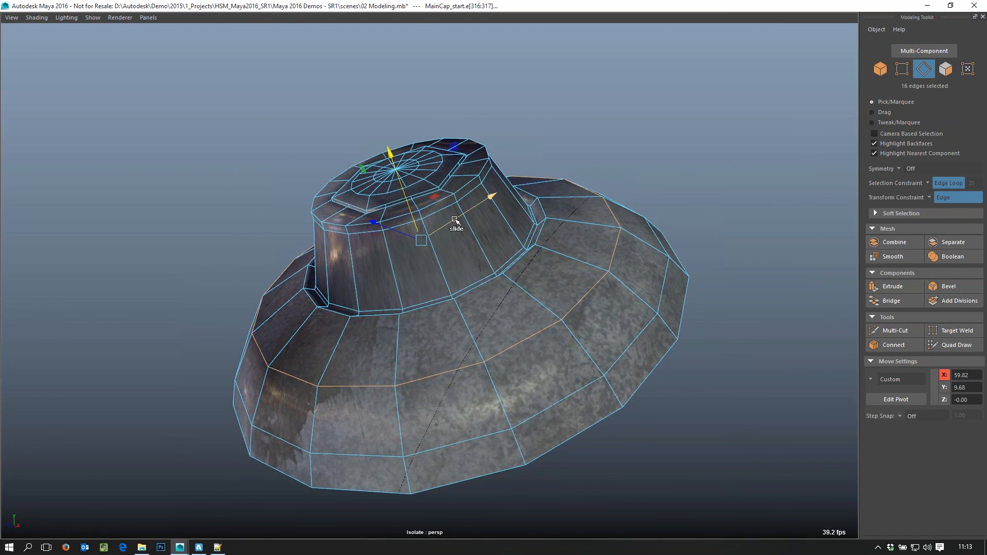
shift+middle_drag(454, 220, 497, 206)
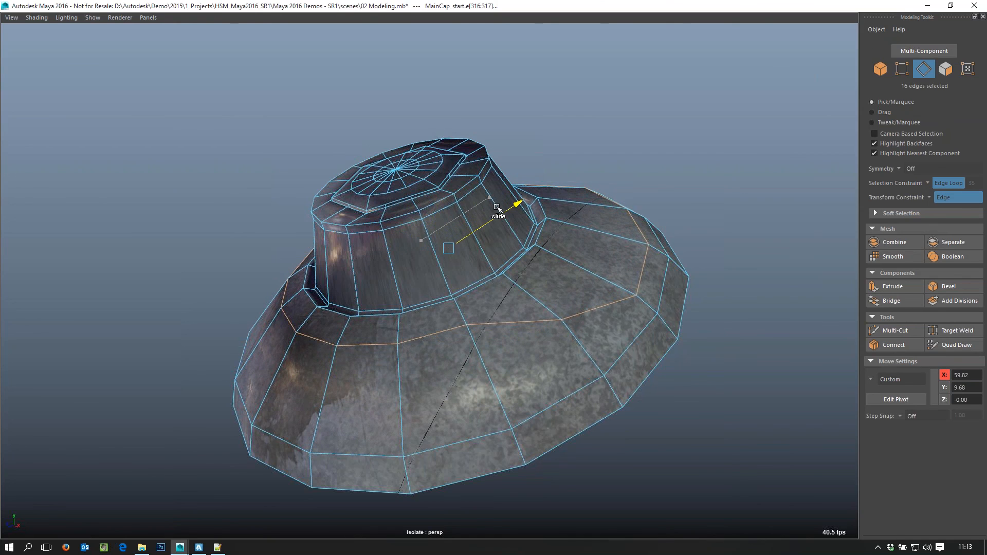
alt+drag(732, 439, 755, 446)
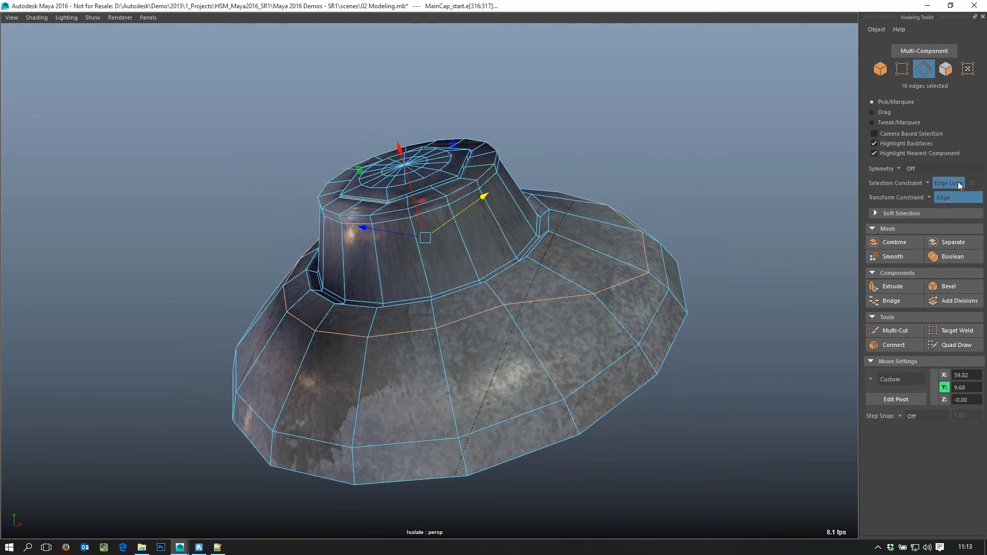
Step: Turn off the selection constraint, select a single vertex on the shoulder loop, and reset the custom pivot to World orientation at that vertex
click(928, 182)
alt+drag(513, 363, 530, 252)
right_drag(529, 248, 492, 250)
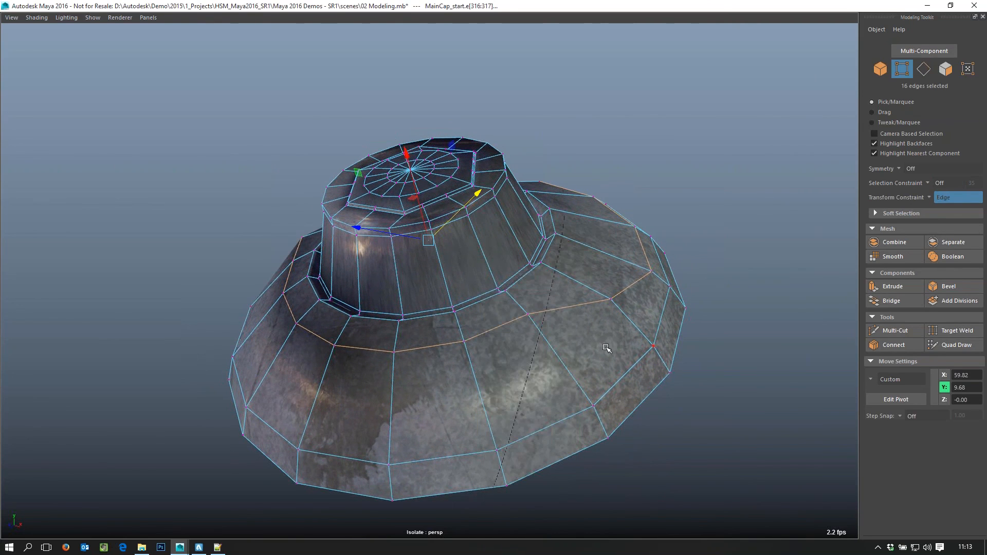
click(528, 312)
key(d)
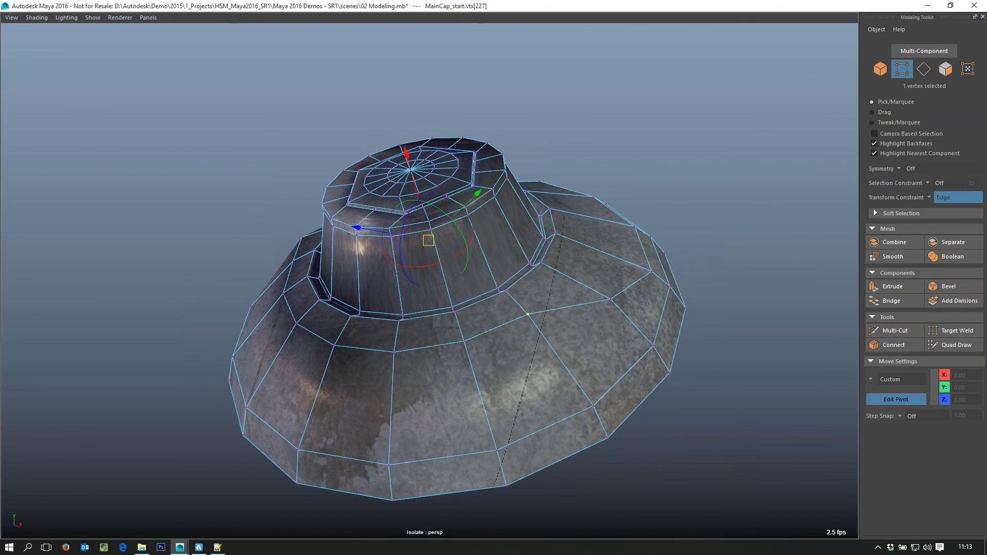
drag(659, 158, 662, 101)
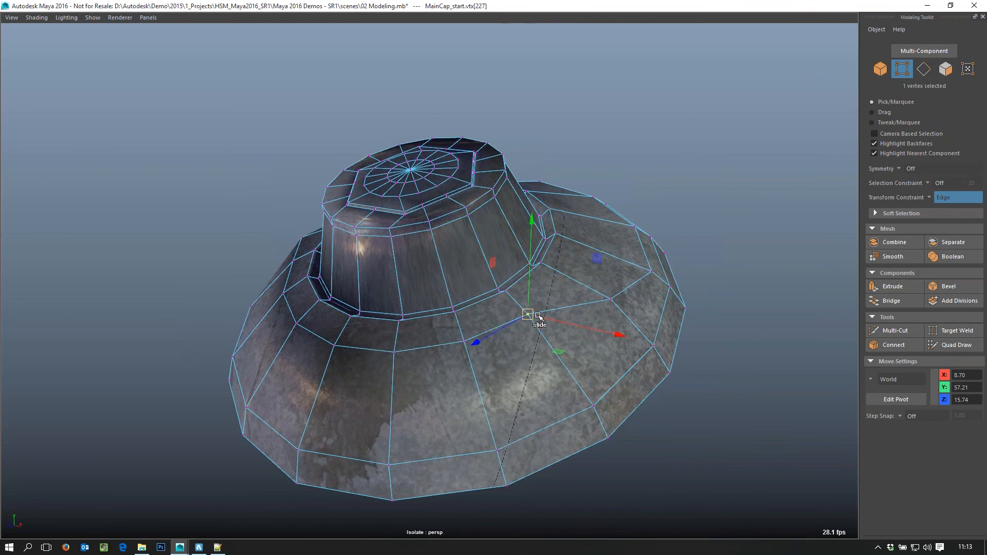
Step: Try sliding the selected shoulder vertex along its adjoining edges
alt+drag(529, 314, 515, 432)
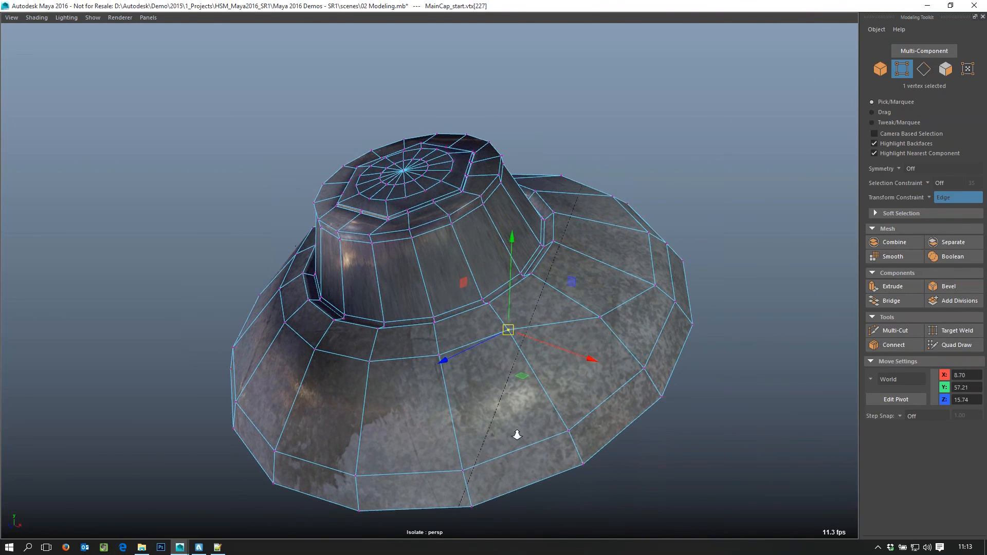
alt+right_drag(516, 432, 536, 357)
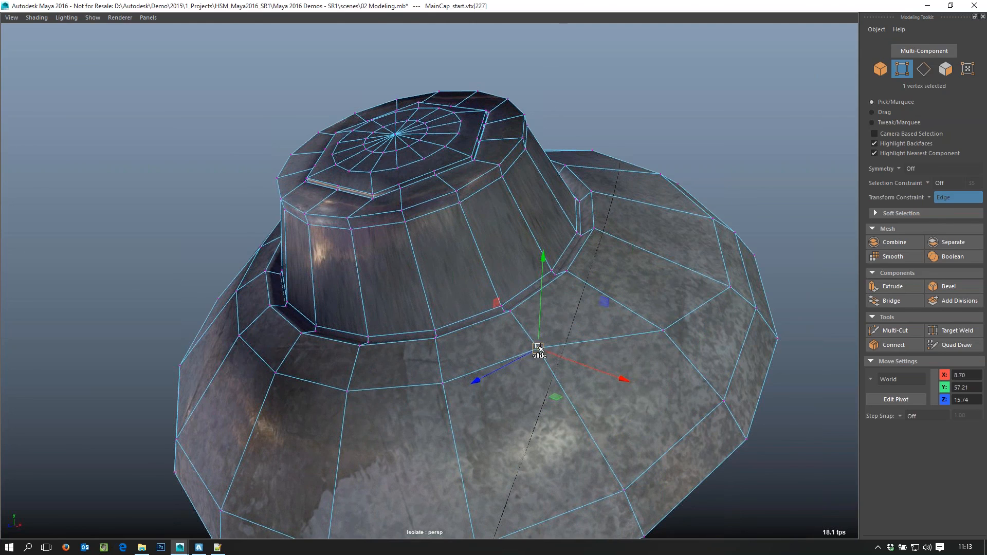
mouse_move(538, 348)
mouse_down()
mouse_move(560, 391)
mouse_move(528, 324)
mouse_move(531, 338)
mouse_move(569, 359)
mouse_move(613, 351)
mouse_move(474, 388)
mouse_move(573, 347)
mouse_move(568, 363)
mouse_move(545, 365)
mouse_move(568, 354)
mouse_move(537, 349)
mouse_up()
alt+drag(562, 419, 602, 405)
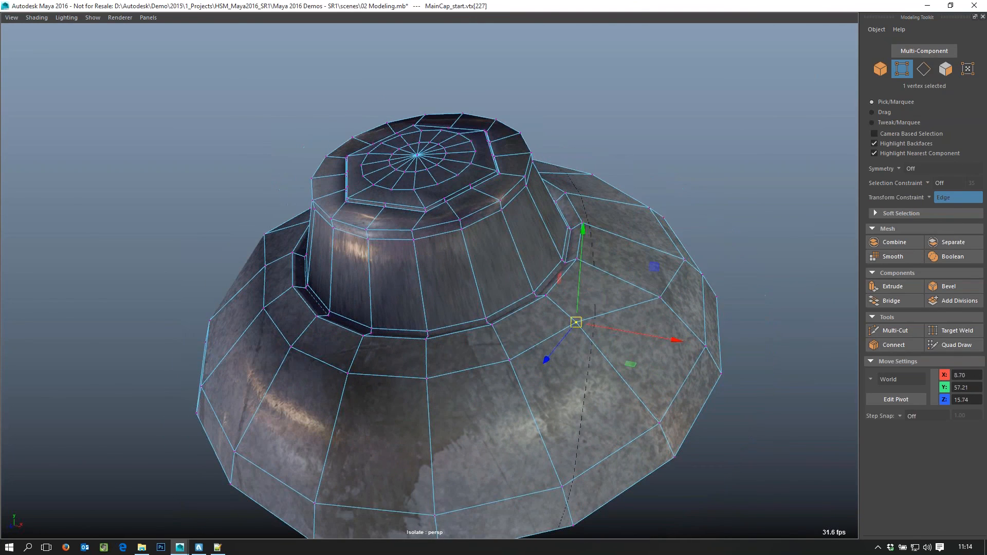
Step: Set symmetry to Topology, using a vertical edge on the cap's lower side as the symmetry edge
click(898, 167)
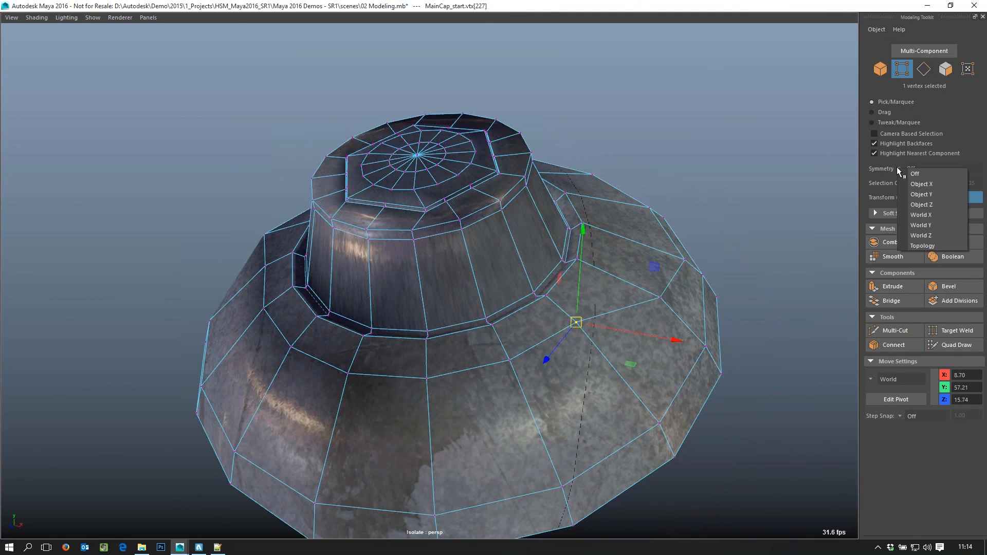
click(918, 245)
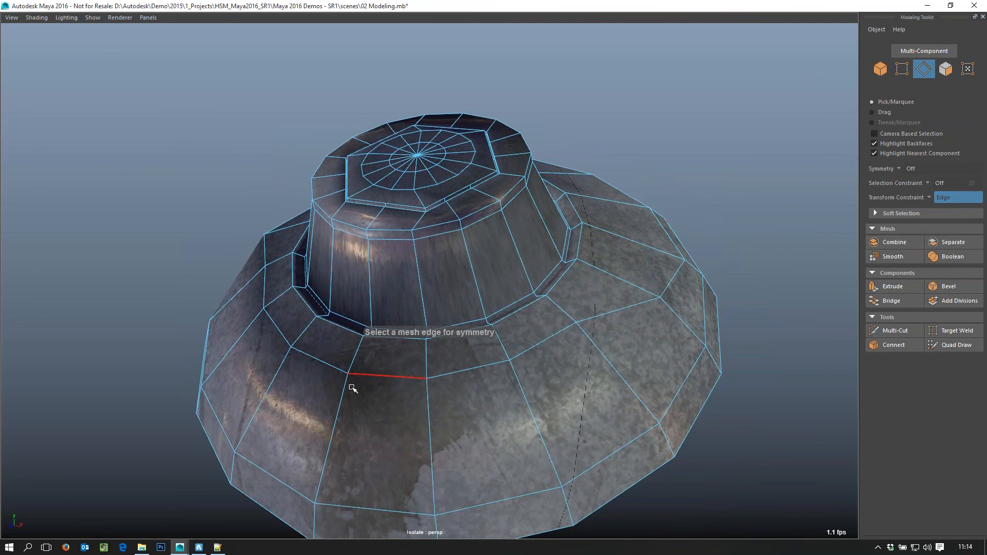
click(338, 403)
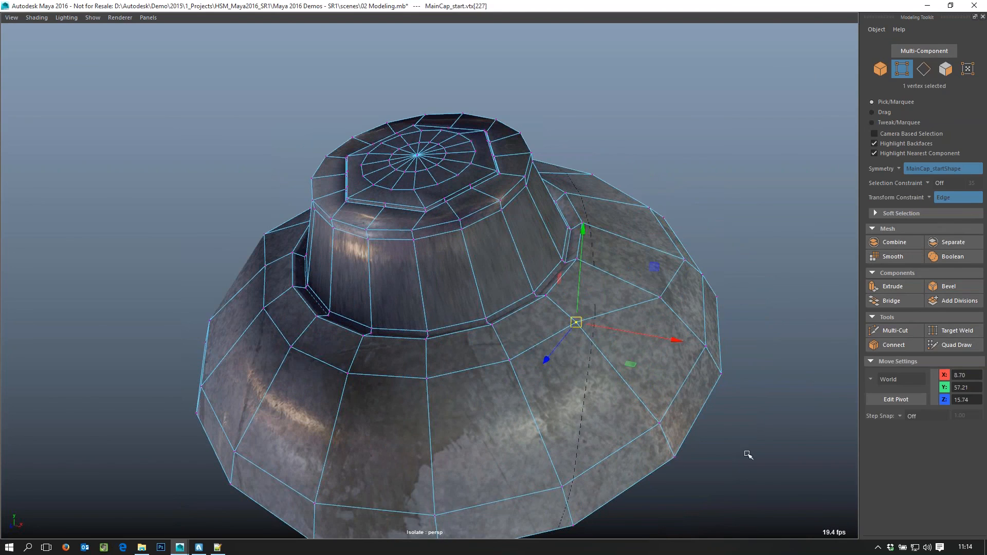
Step: Reselect the shoulder vertex with symmetry on and slide the mirrored vertex pair down along its edges
click(575, 323)
alt+drag(381, 393, 645, 367)
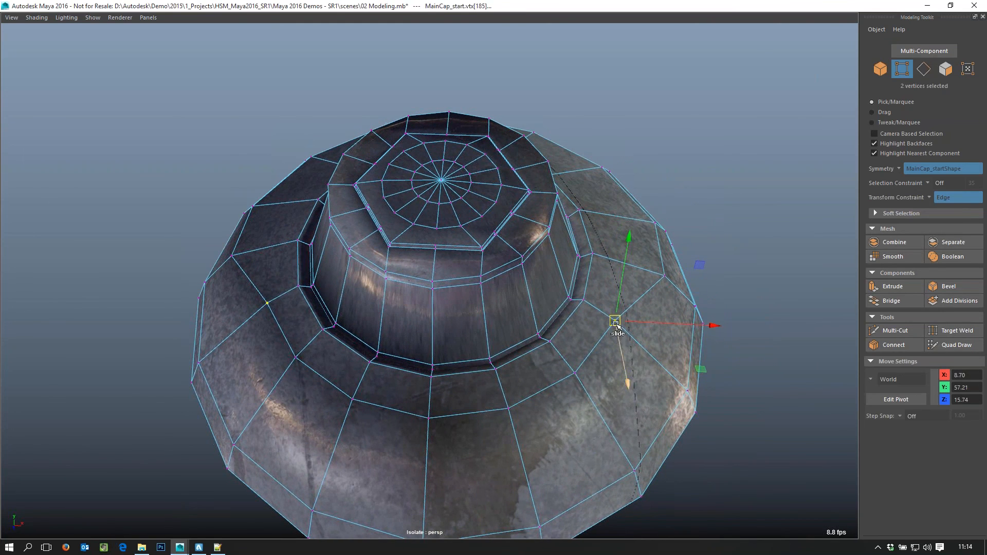
drag(616, 322, 578, 440)
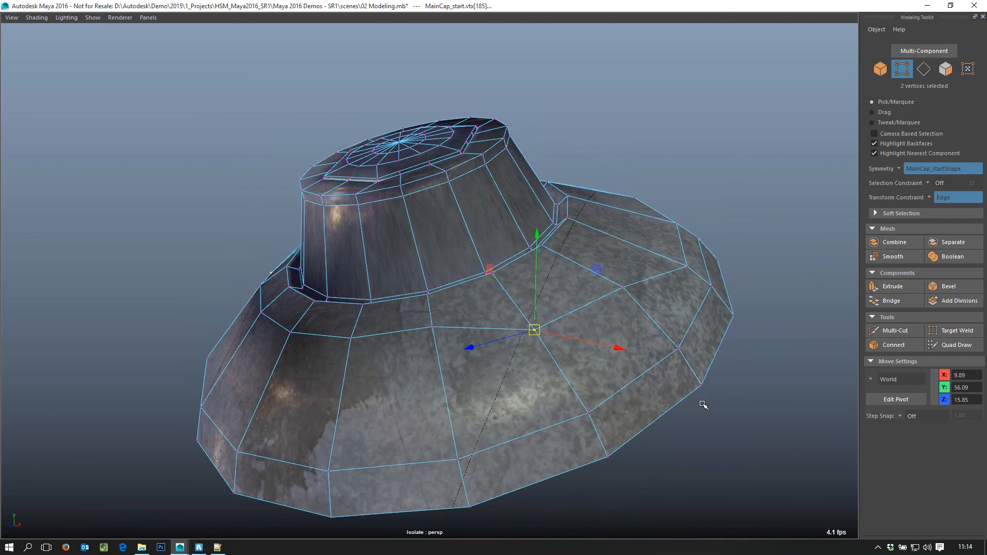
Step: Select the neighbouring mirrored vertex pair on the shoulder loop, try sliding it down slightly, and undo the slide
alt+drag(703, 405, 537, 398)
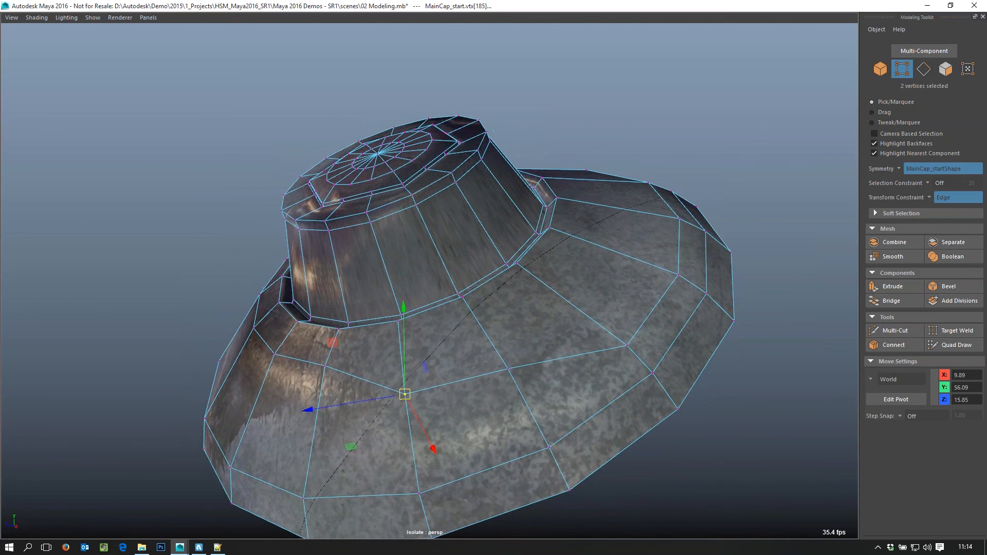
click(508, 367)
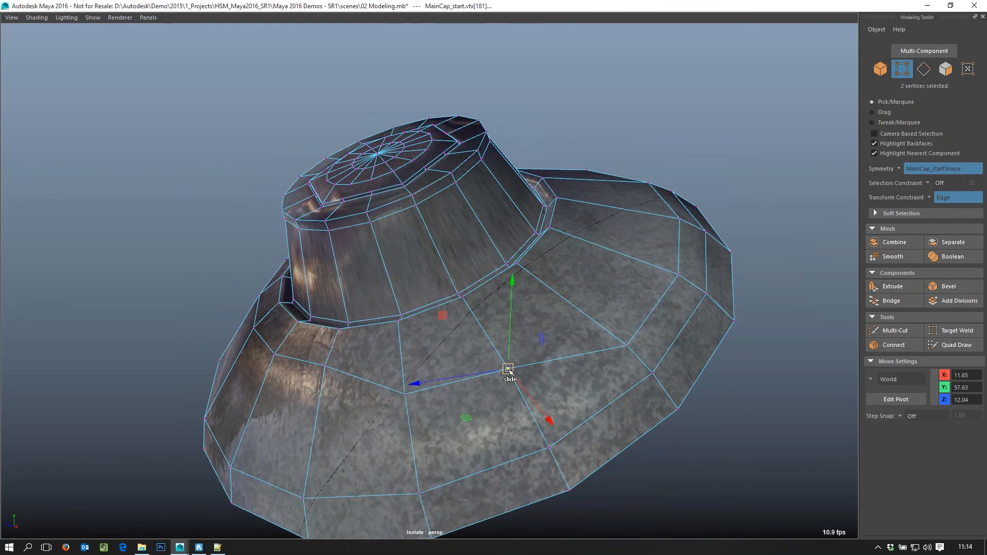
drag(508, 370, 515, 382)
key(ctrl+z)
Step: Set the selection mode to Tweak/Marquee and tweak several shoulder-loop vertices symmetrically along their edges
click(872, 123)
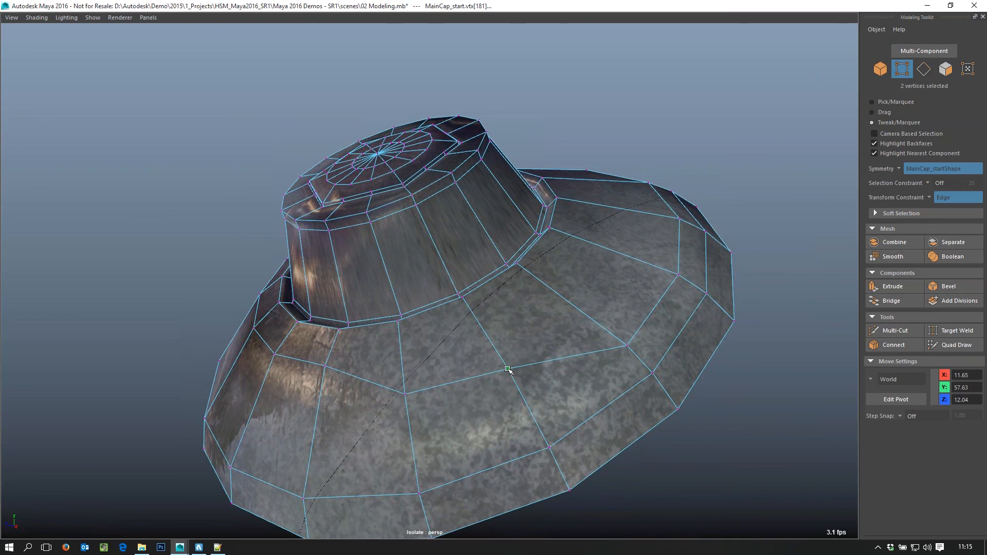
mouse_move(508, 369)
mouse_down()
mouse_move(502, 437)
mouse_move(508, 374)
mouse_up()
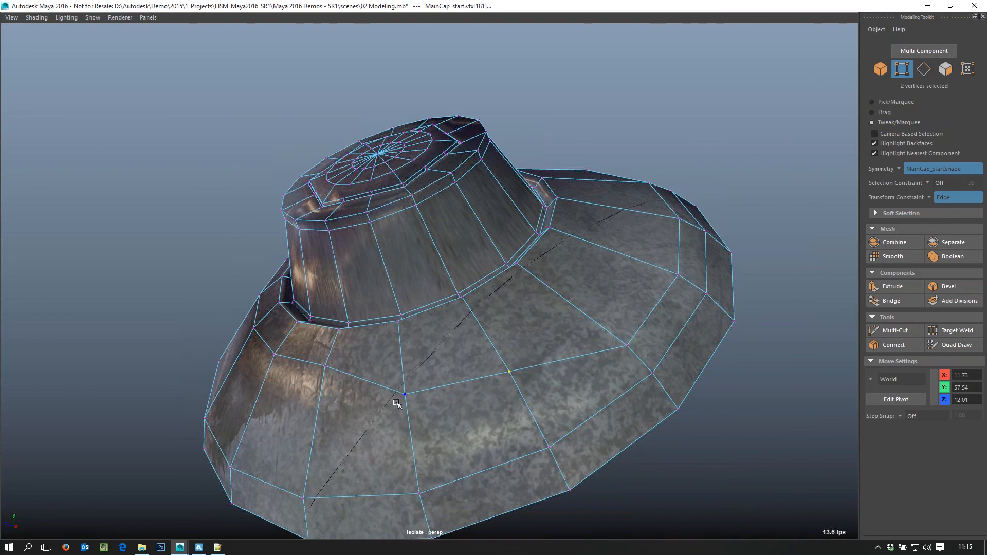
drag(324, 371, 322, 388)
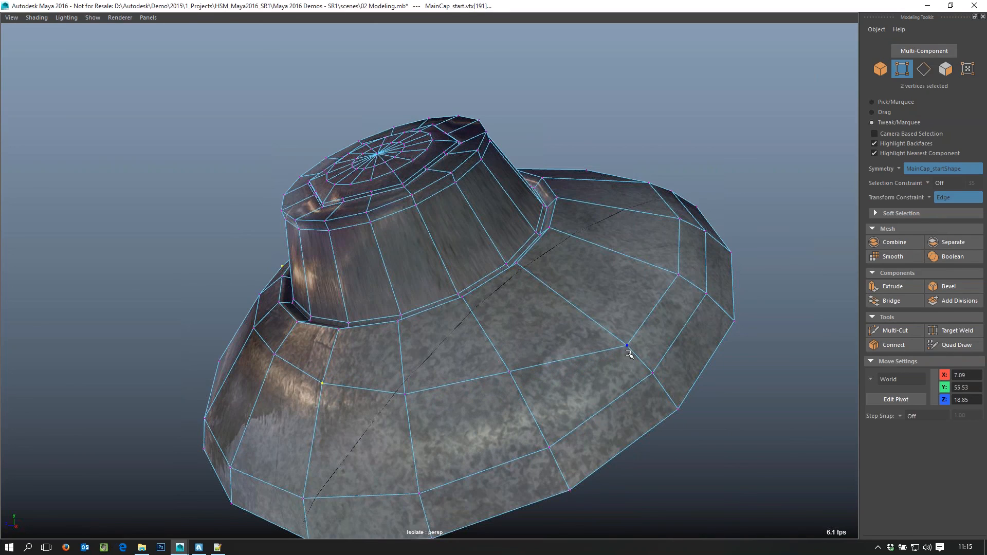
drag(628, 351, 616, 333)
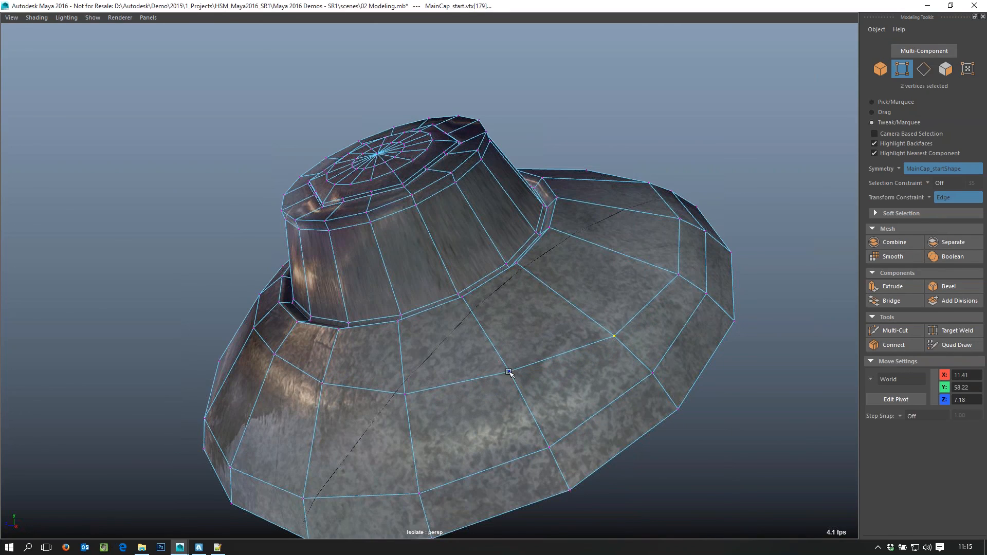
drag(509, 372, 512, 377)
Step: Using Target Weld in multi-component mode, weld a shoulder-loop edge and a neighbouring vertex onto the loop below, then leave the tool
alt+drag(519, 355, 625, 418)
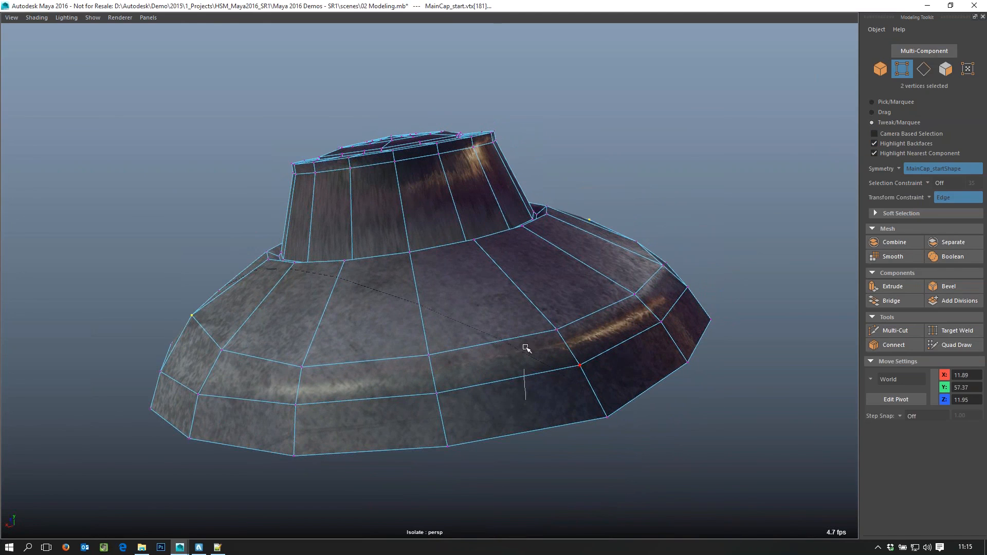
key(F10)
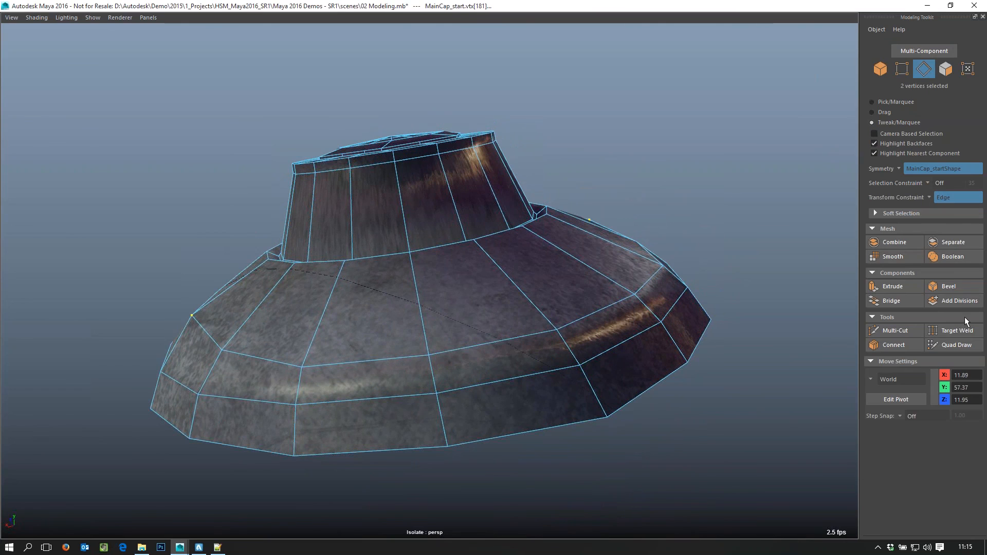
click(956, 328)
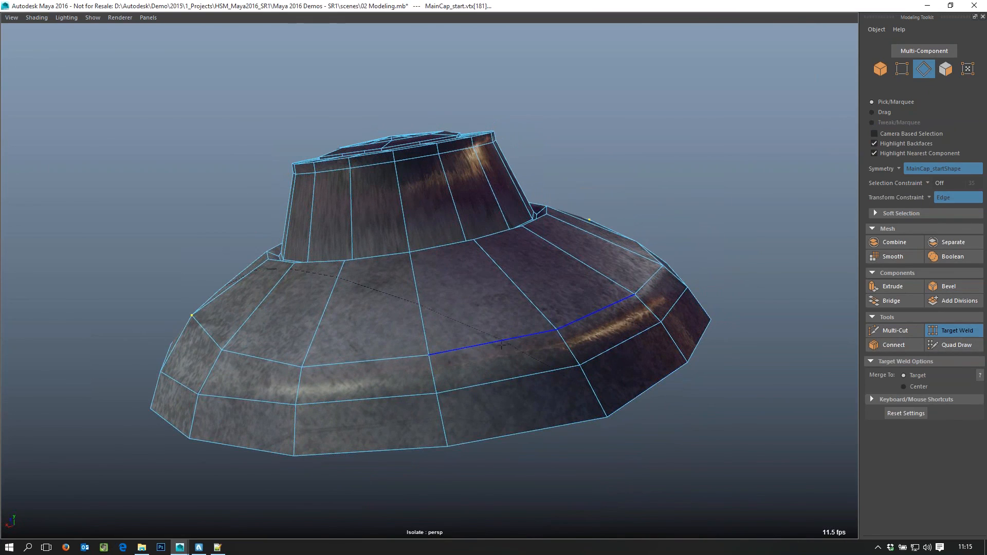
right_drag(499, 248, 533, 268)
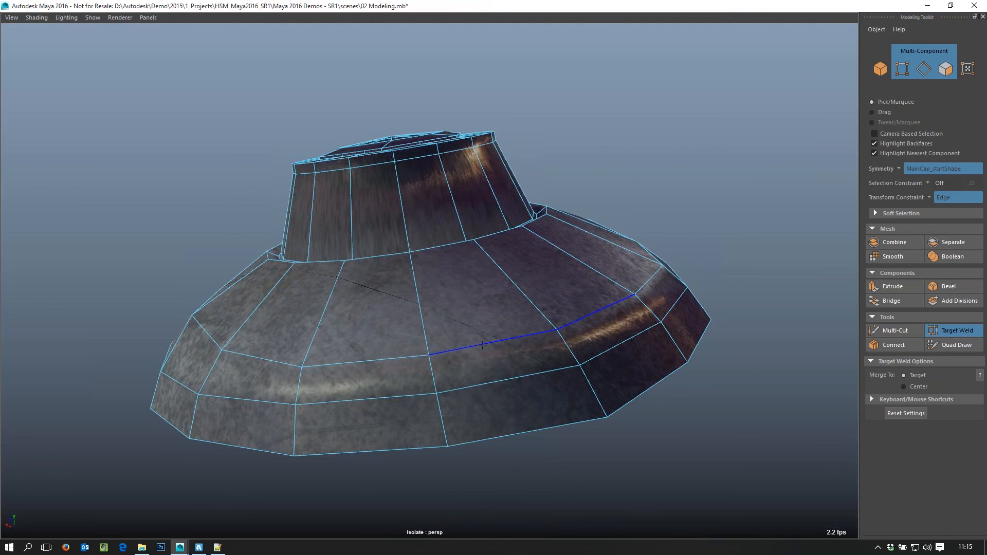
drag(483, 347, 510, 383)
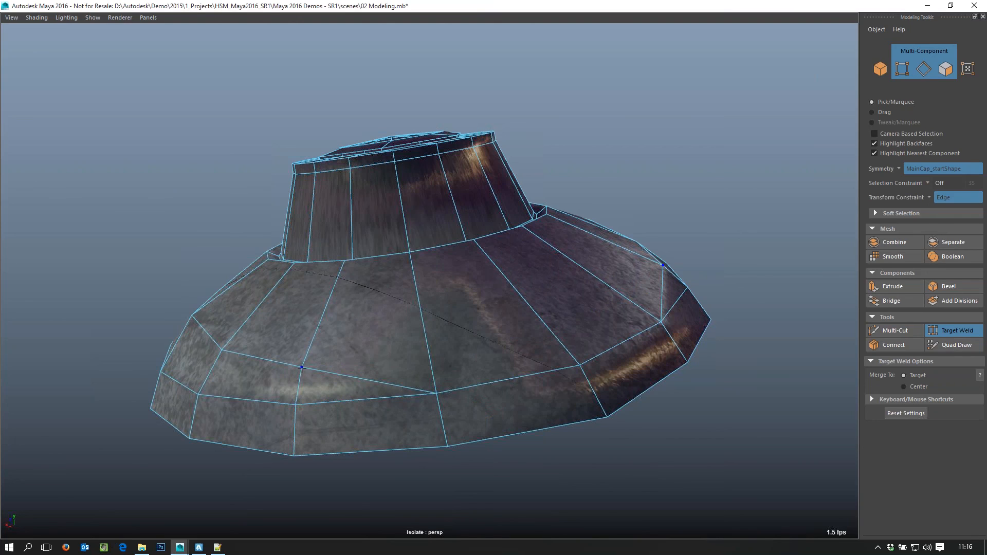
drag(302, 367, 296, 405)
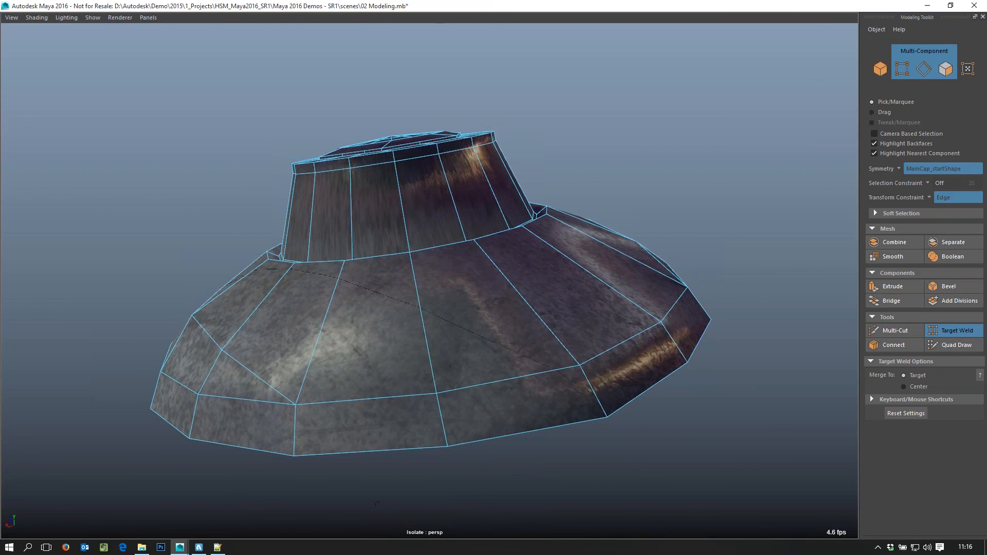
alt+drag(400, 465, 639, 310)
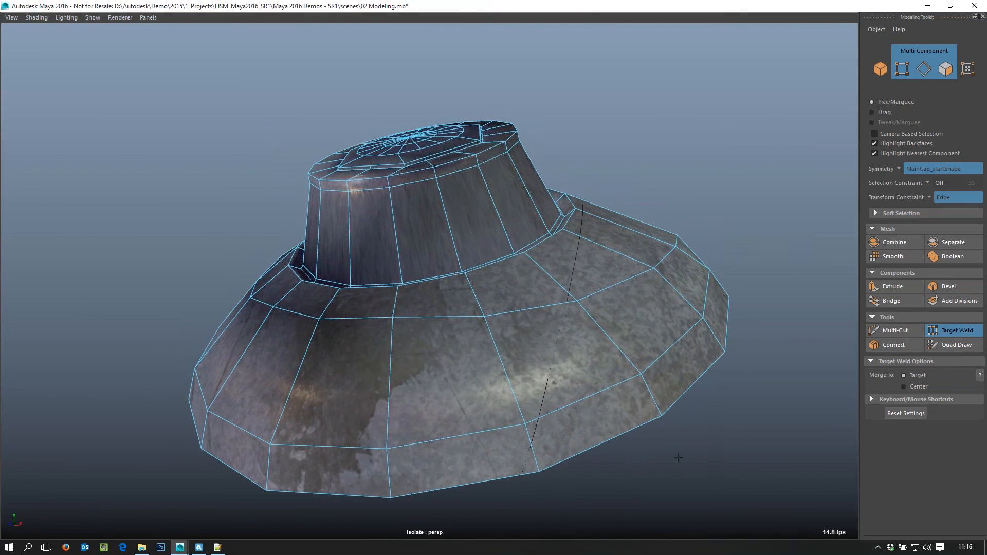
alt+right_drag(678, 457, 484, 411)
alt+drag(477, 409, 573, 363)
key(q)
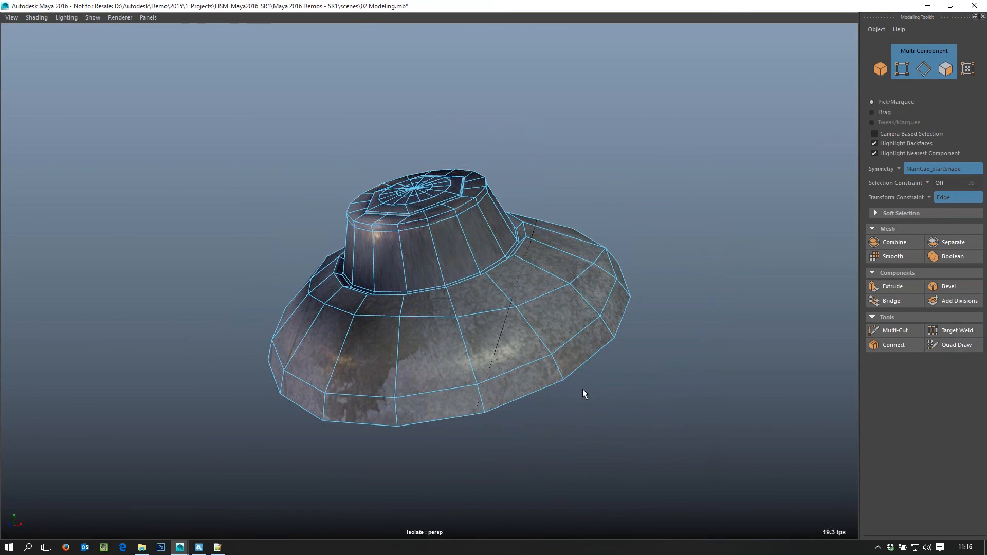
Step: Select the band of large faces between the shoulder loop and the lower rim loop on both symmetric sides
click(430, 363)
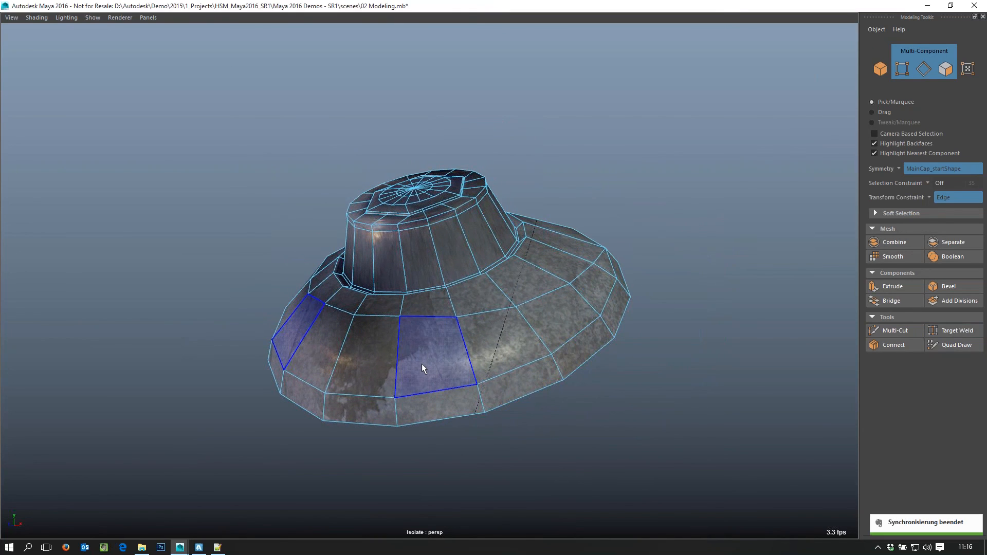
click(422, 363)
shift+double_click(507, 339)
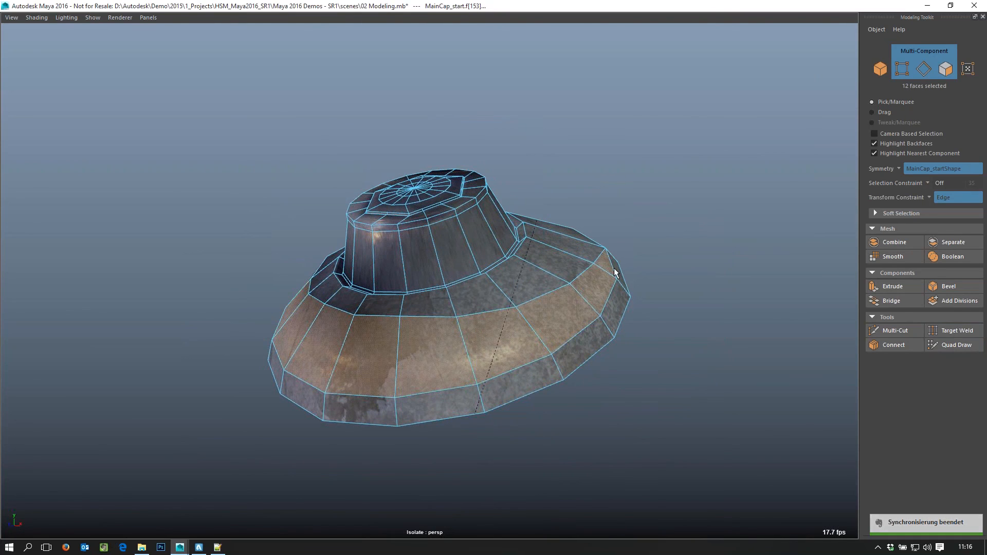
alt+drag(692, 429, 616, 357)
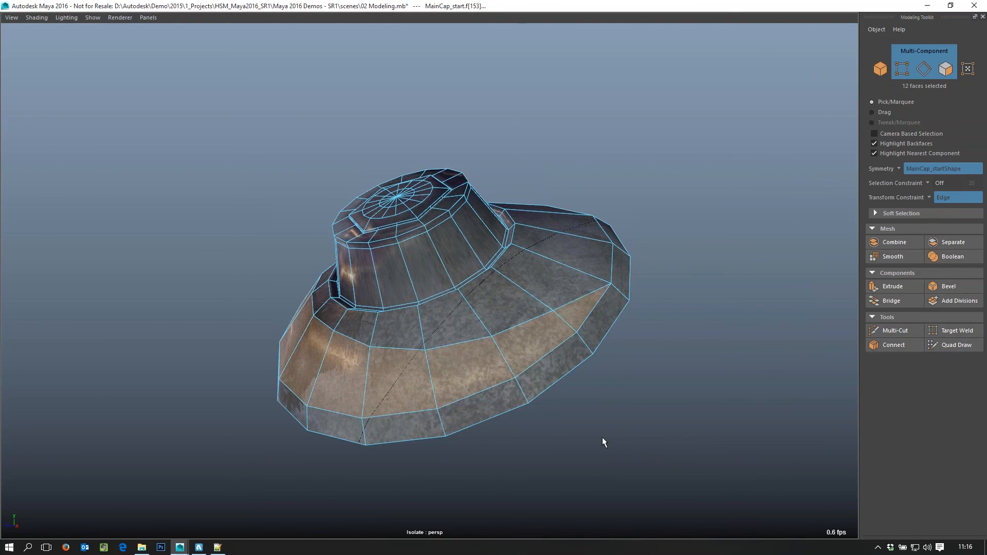
alt+drag(603, 437, 617, 434)
Step: Extrude the selected band of faces with a thickness of -0.59 and an offset of 0.33
shift+right_click(716, 223)
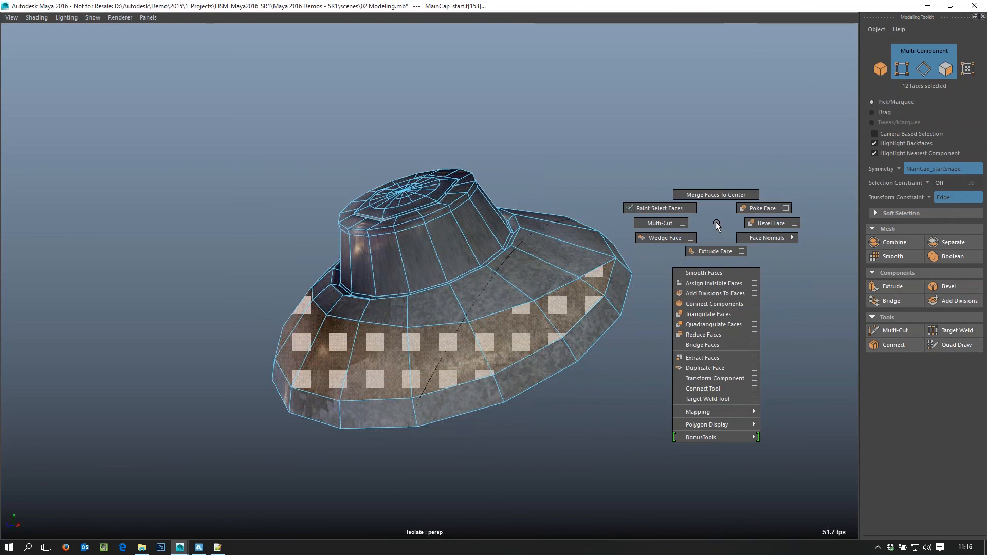
click(717, 251)
alt+drag(516, 411, 507, 409)
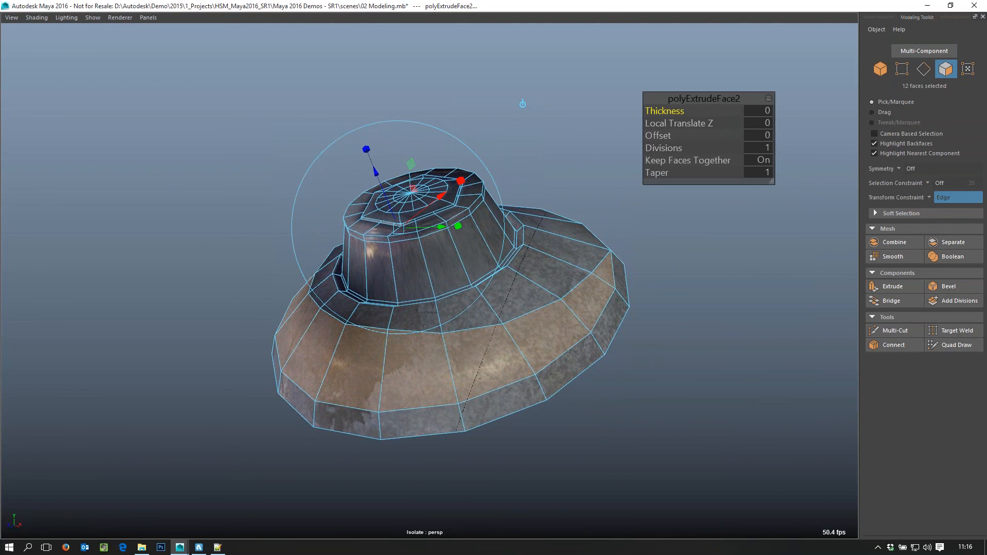
drag(674, 112, 675, 137)
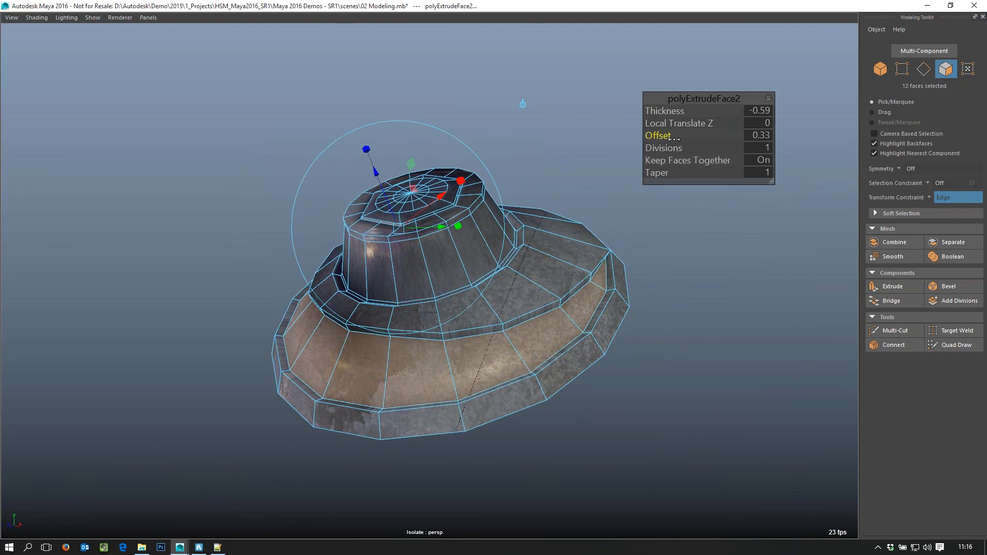
Step: Leave the extrusion, assign a new Blinn material to the selected band of faces, and reduce its colour's red component to make it teal
alt+drag(679, 350, 612, 315)
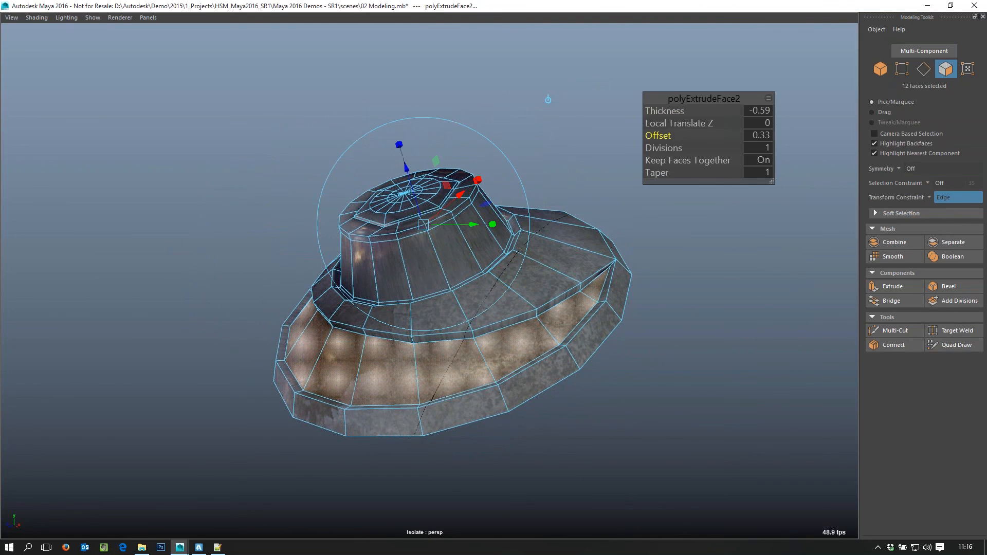
key(q)
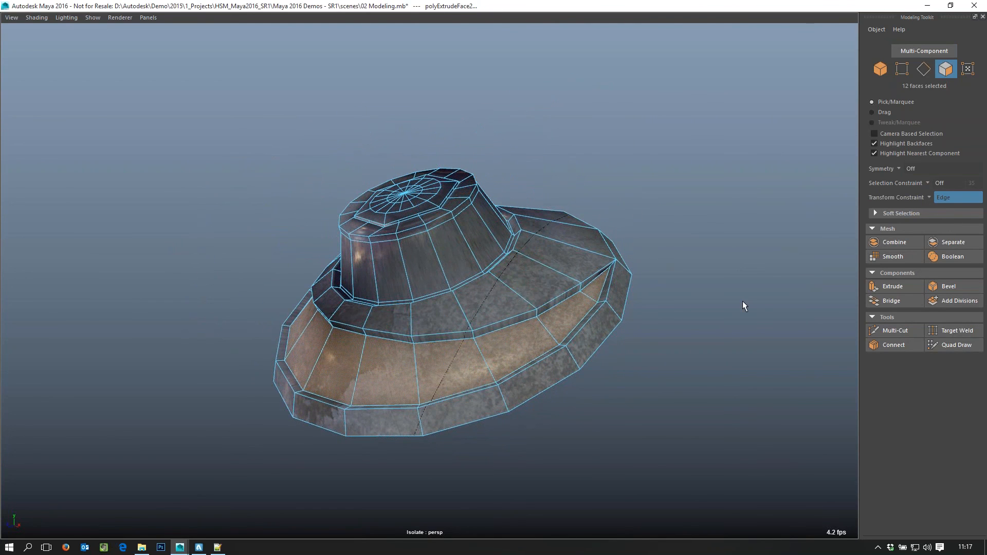
right_drag(656, 141, 720, 405)
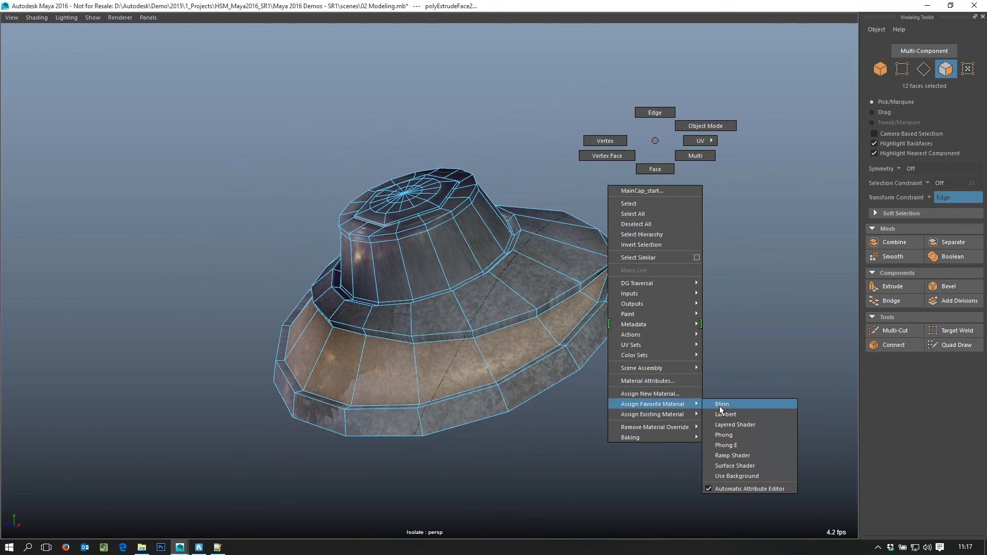
key(ctrl+a)
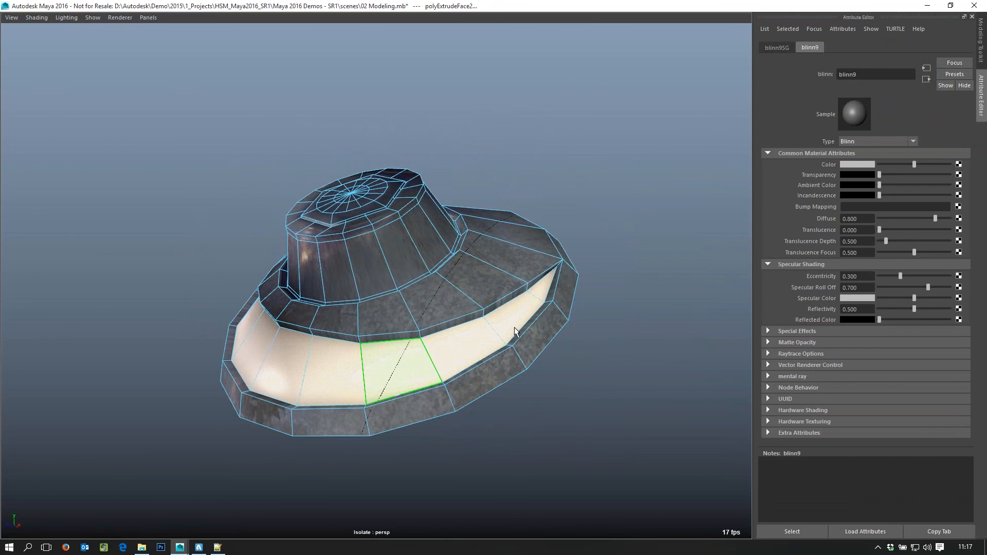
click(853, 166)
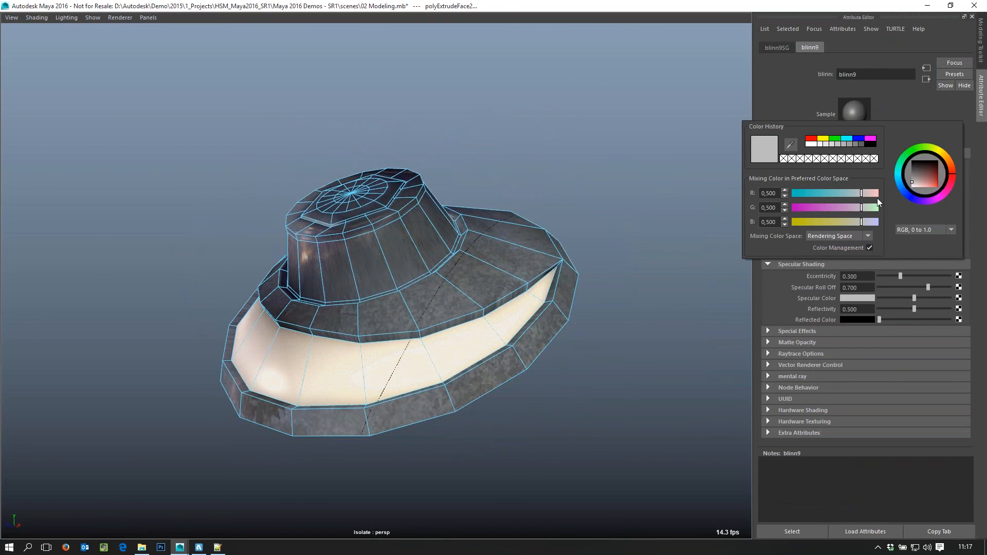
drag(861, 193, 825, 196)
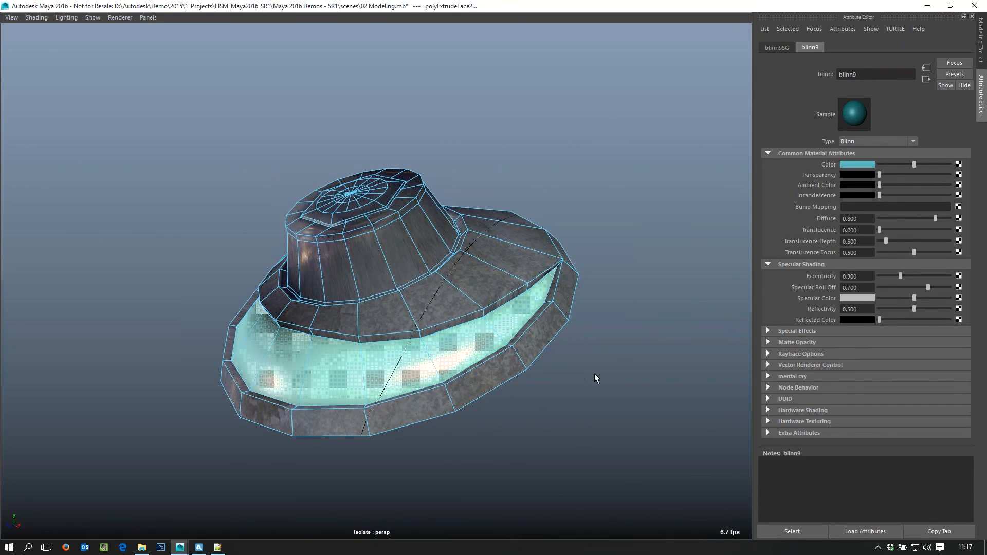
mouse_move(548, 390)
alt+mouse_down()
mouse_move(676, 375)
mouse_move(534, 389)
mouse_move(545, 386)
alt+mouse_up()
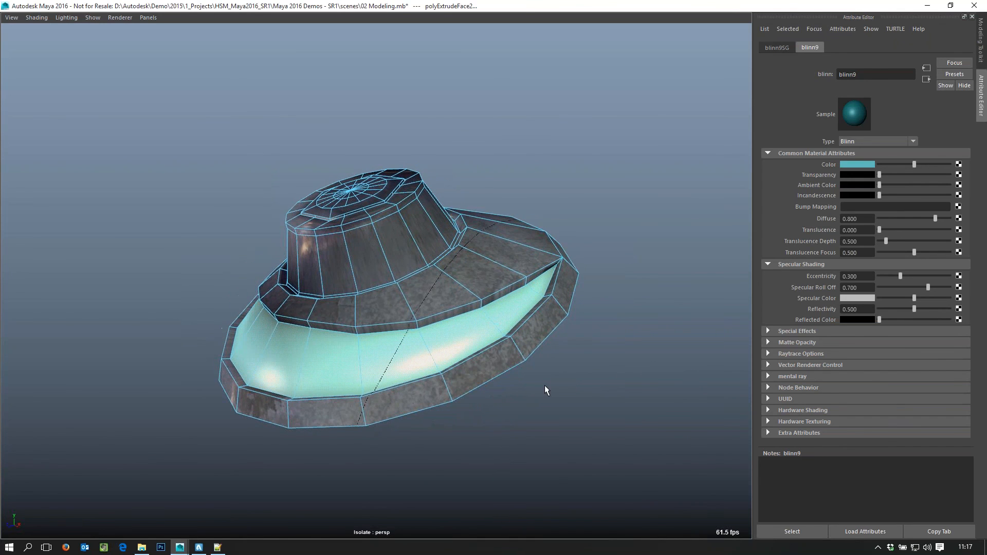
Step: Return the cap to object mode, show the whole satellite again, and display it shaded with texture maps
right_drag(455, 297, 483, 255)
click(483, 255)
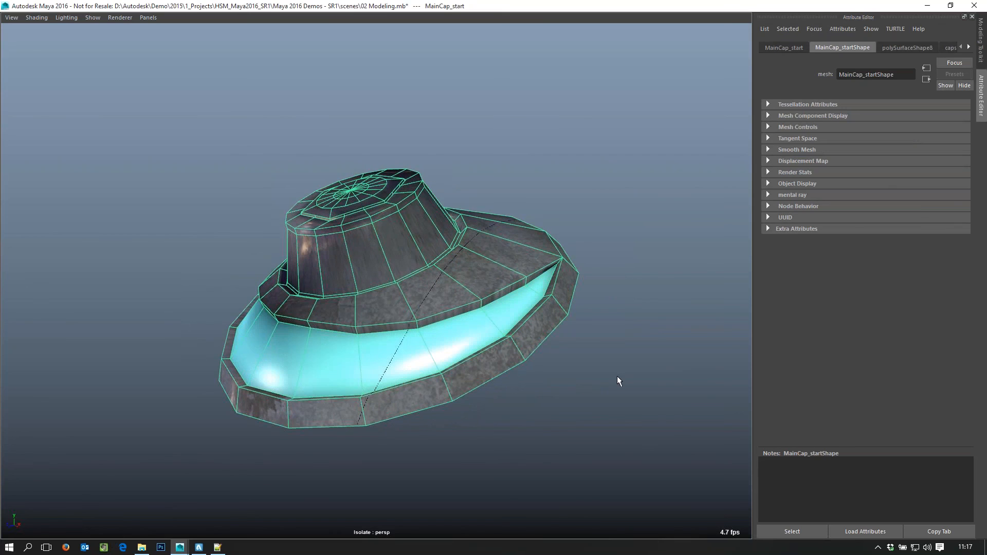
alt+drag(600, 248, 508, 358)
key(ctrl+1)
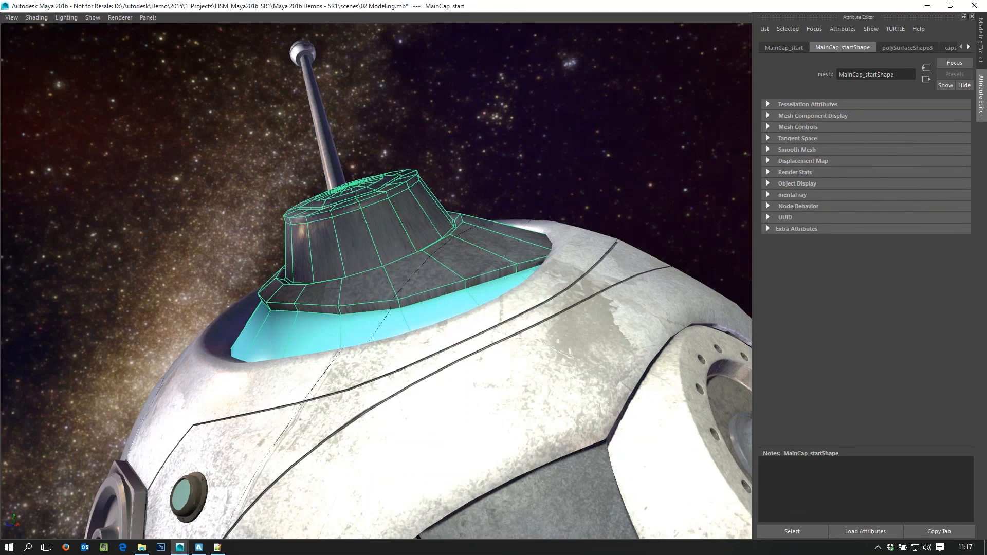
alt+drag(537, 364, 513, 373)
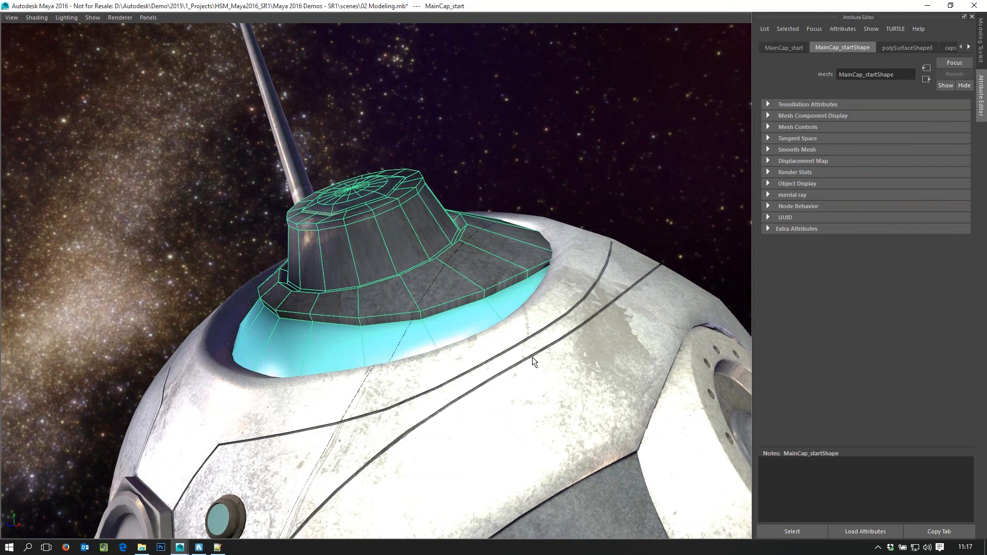
key(6)
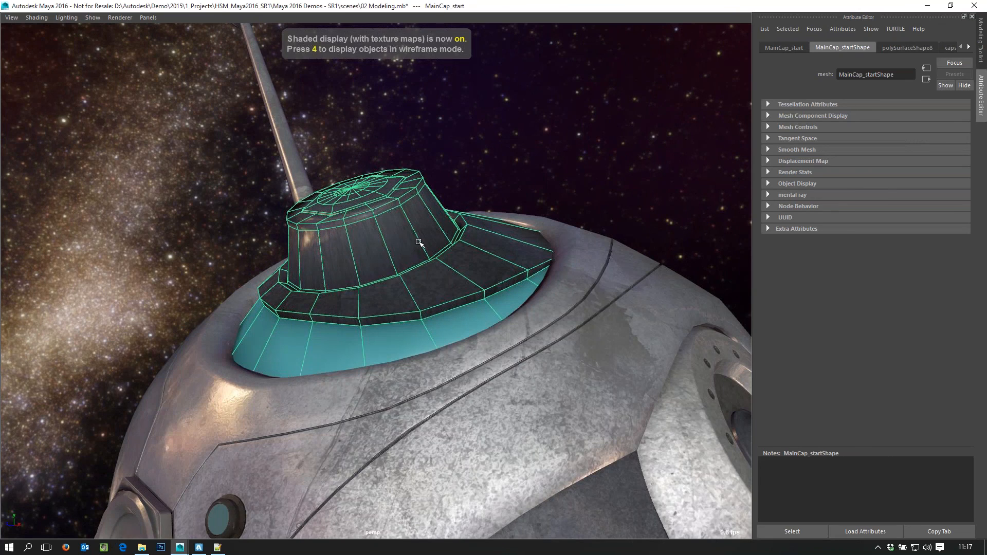
alt+drag(360, 287, 440, 321)
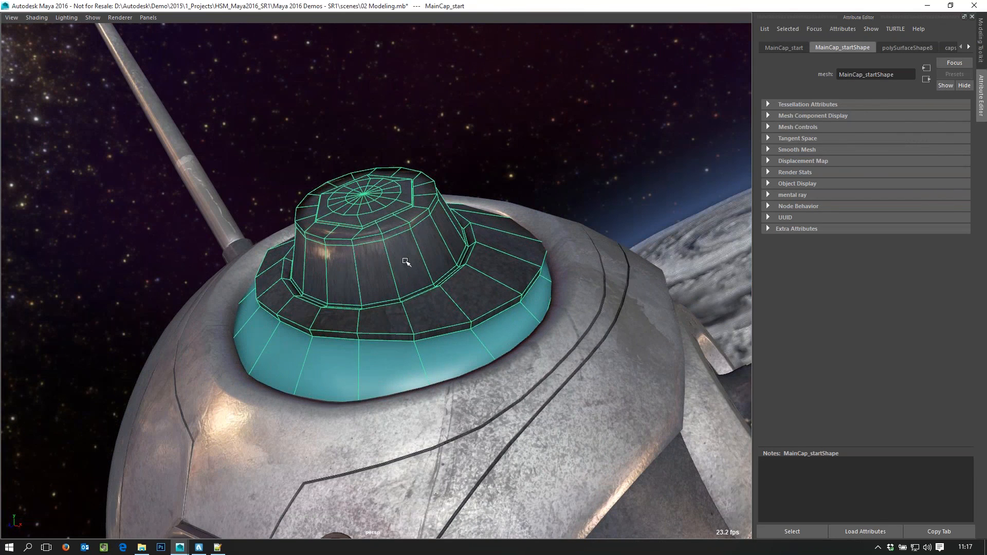
Step: Edit the cap's pivot, snapping and aligning it to the centre of the cap's top
key(d)
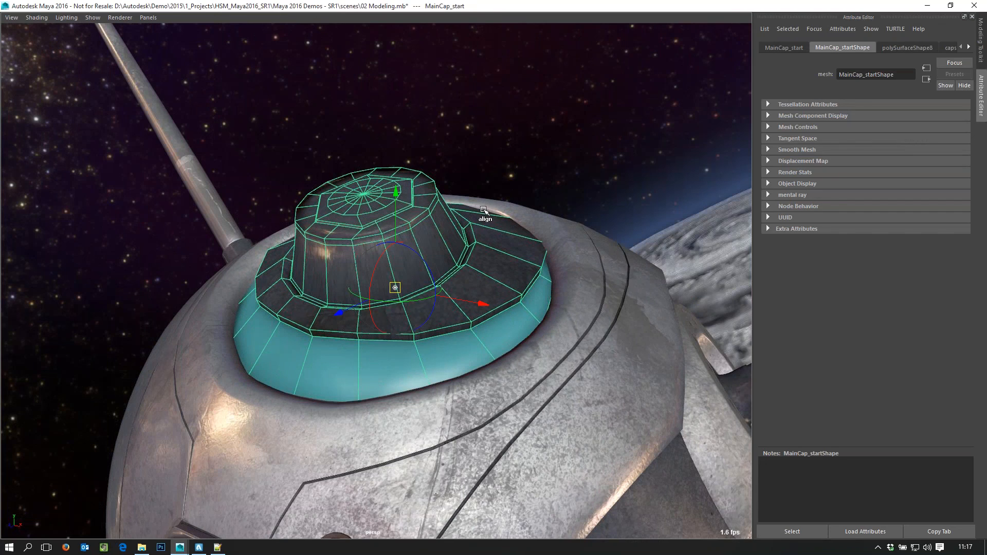
key(d)
alt+drag(445, 329, 388, 313)
key(d)
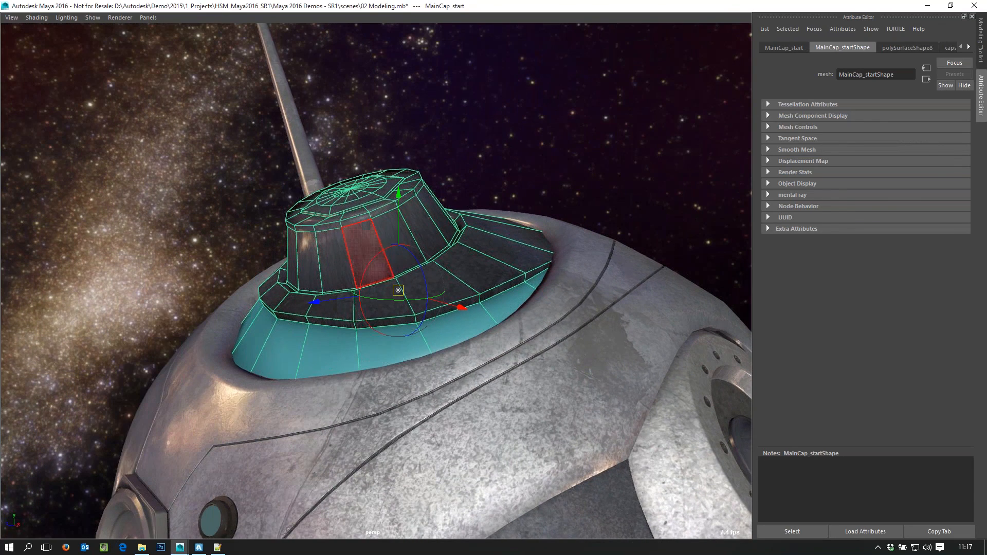
click(352, 189)
key(d)
drag(586, 142, 581, 213)
drag(590, 164, 581, 256)
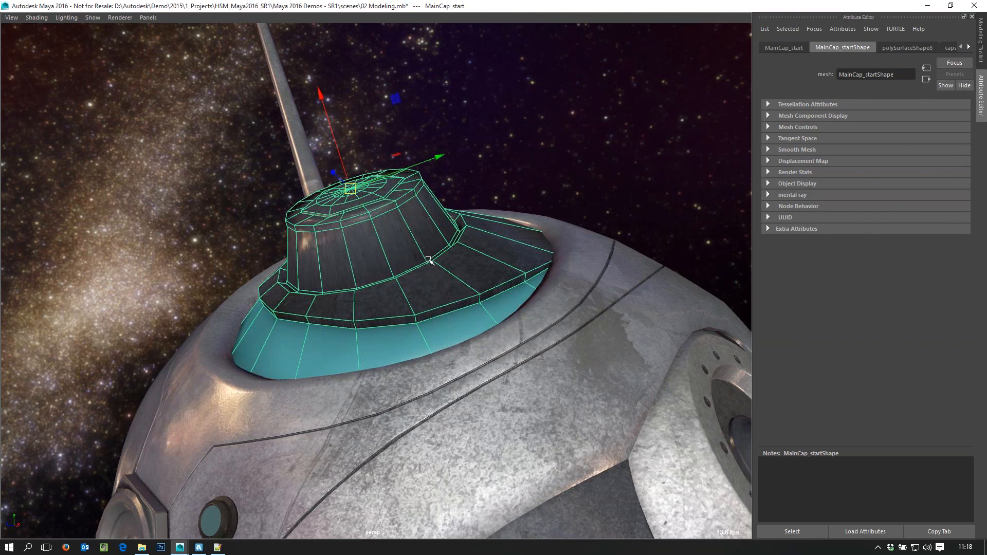
Step: Move the cap outward along its realigned central axis until the teal band clears the satellite's hull
alt+drag(427, 258, 445, 259)
drag(326, 94, 317, 62)
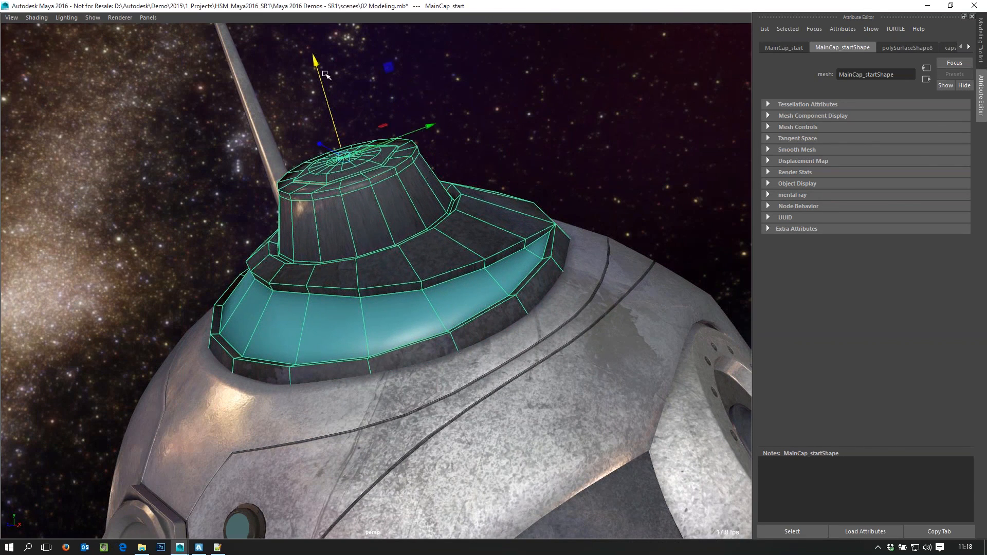
alt+right_drag(602, 346, 372, 316)
alt+drag(372, 316, 394, 343)
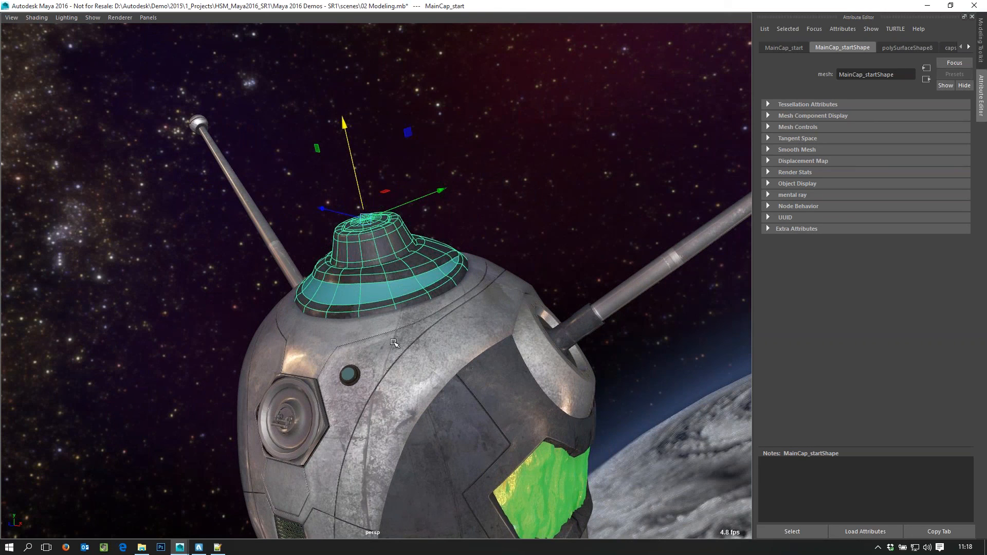
alt+drag(332, 337, 430, 342)
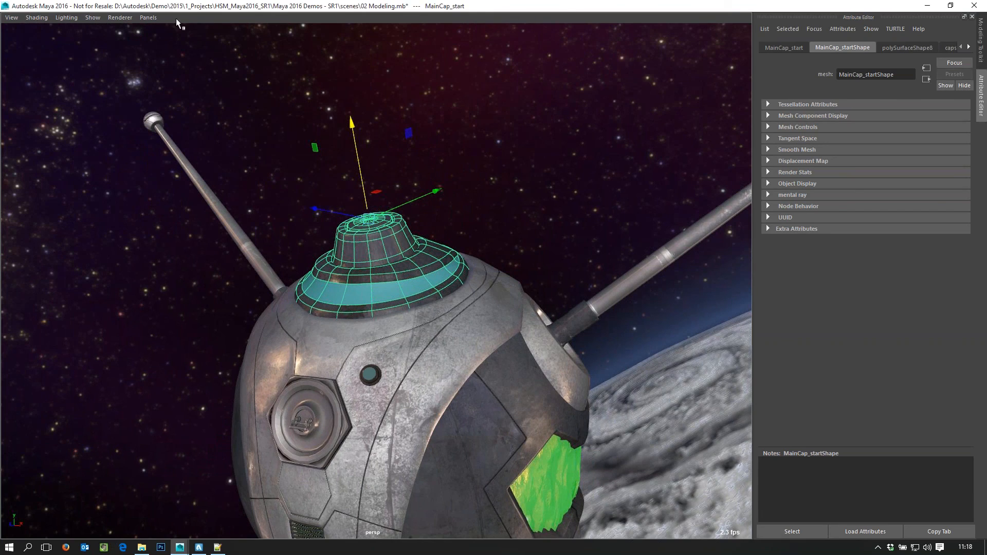
Step: Turn off the transform constraint in the Modeling Toolkit and switch the satellite's main body panel to edge selection
click(981, 43)
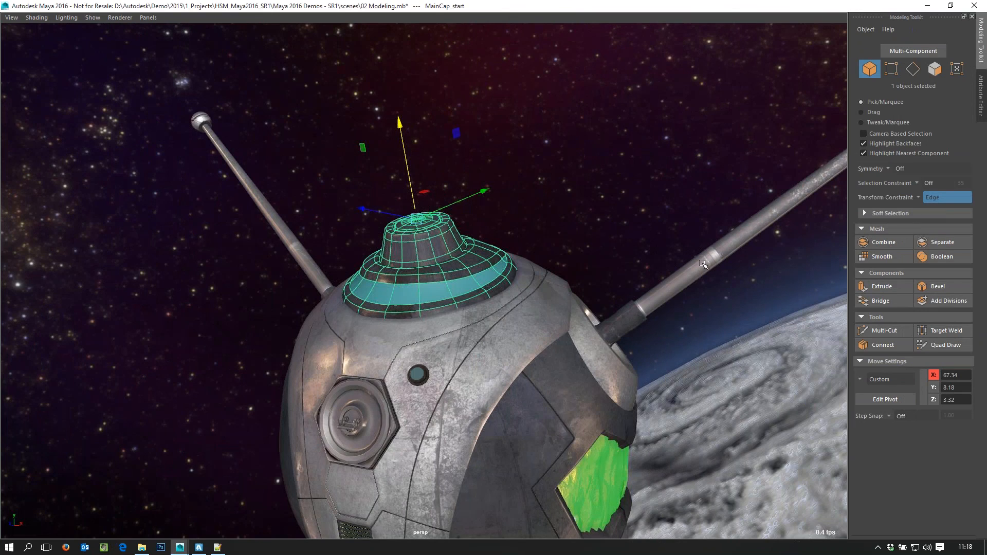
click(924, 197)
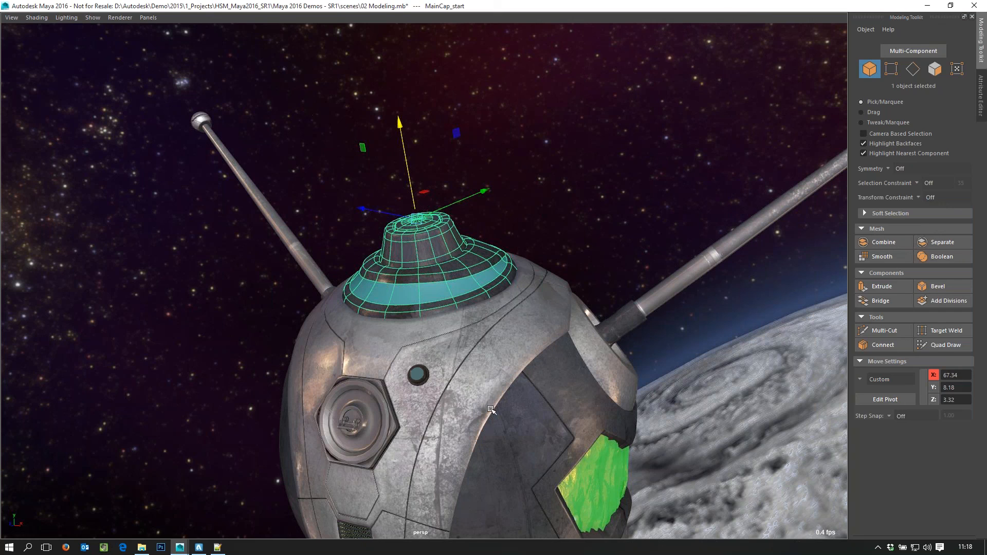
alt+drag(568, 394, 549, 398)
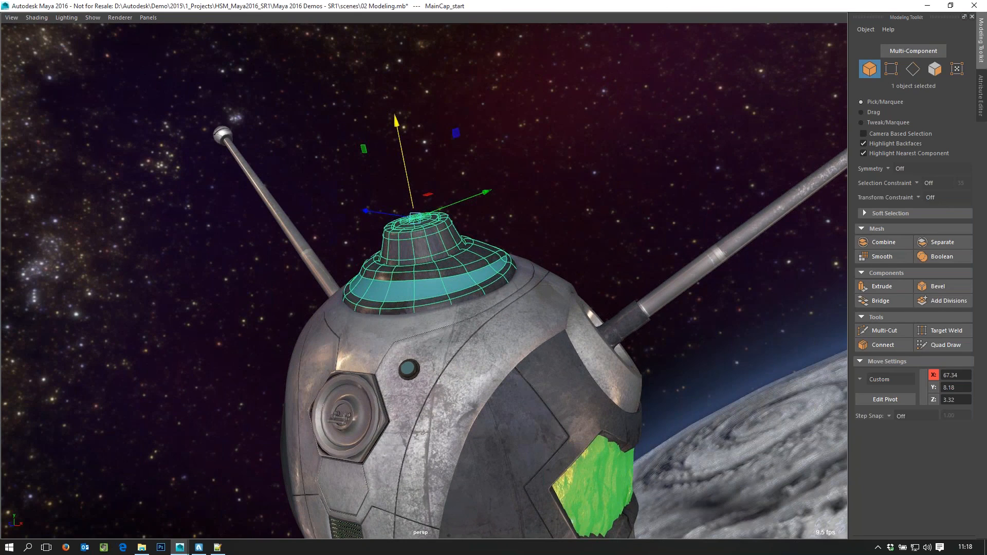
right_click(532, 282)
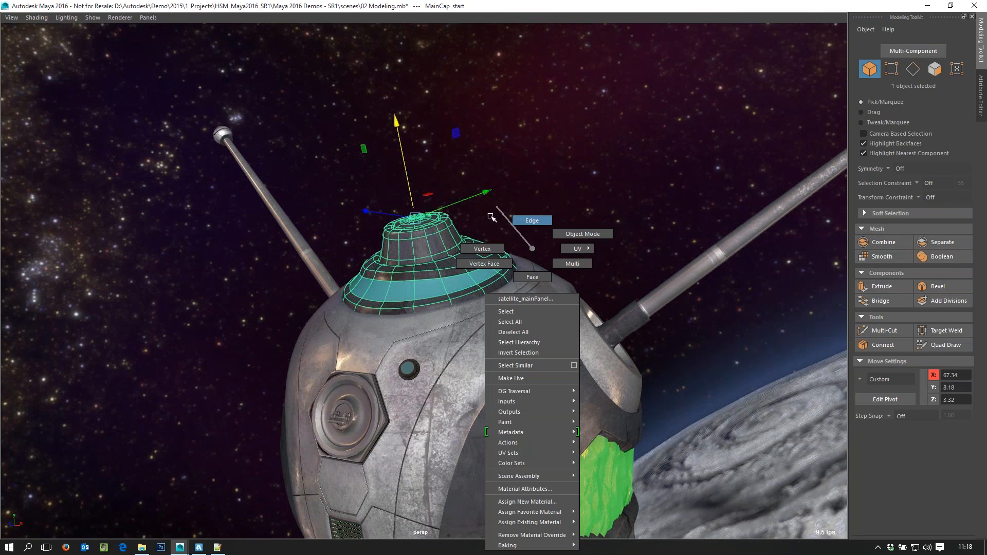